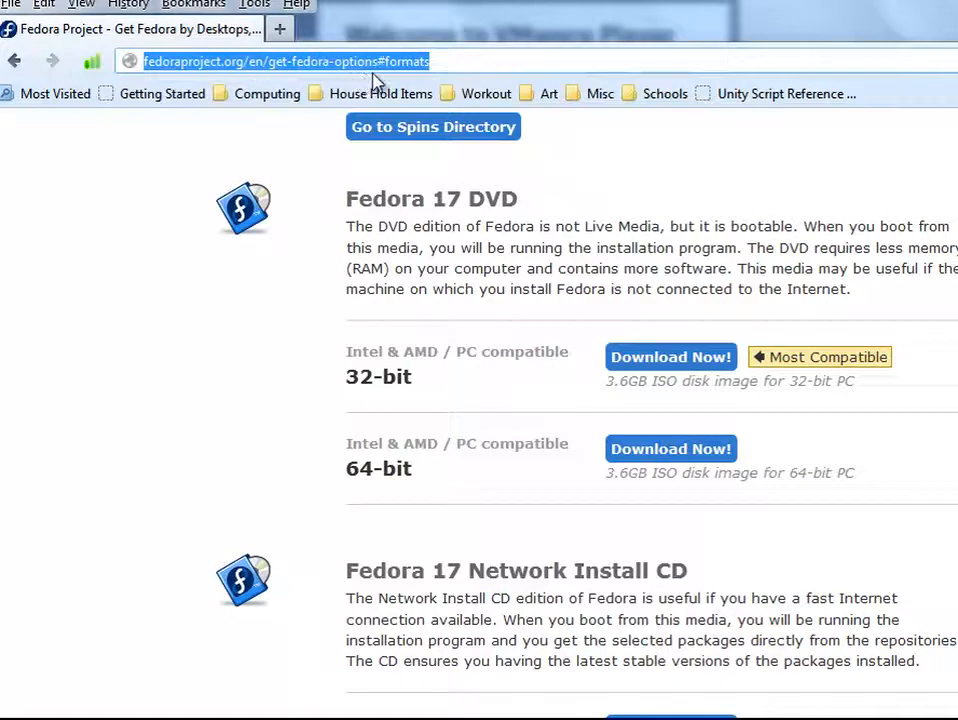
# Step: Download the Fedora 17 DVD 32-bit ISO disk image for Intel & AMD PCs
pyautogui.click(458, 63)
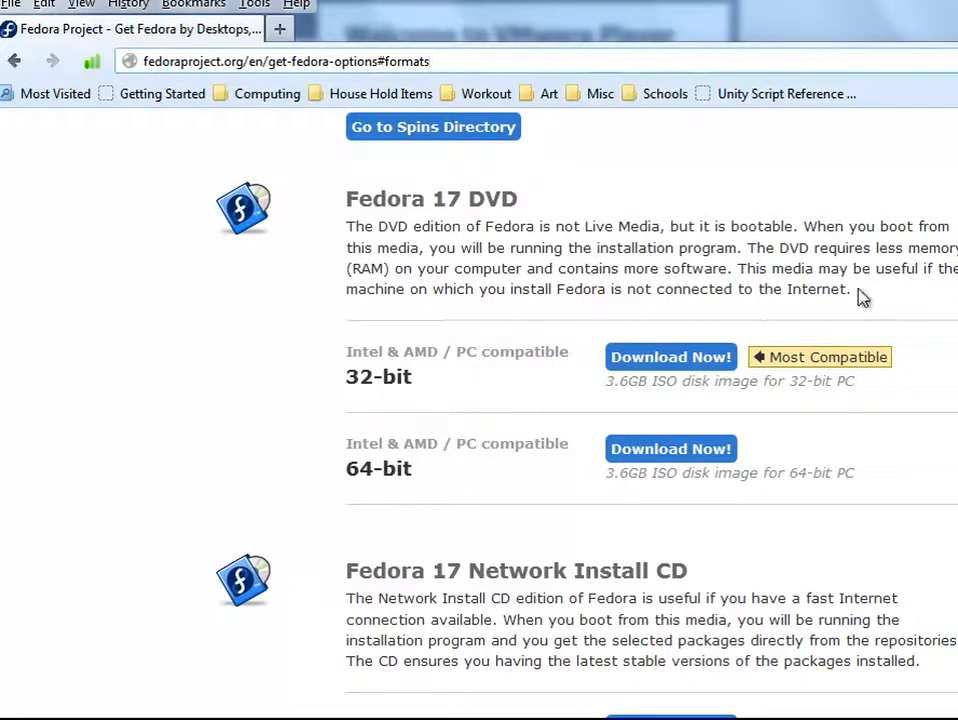
pyautogui.moveTo(898, 363); pyautogui.dragTo(759, 357)
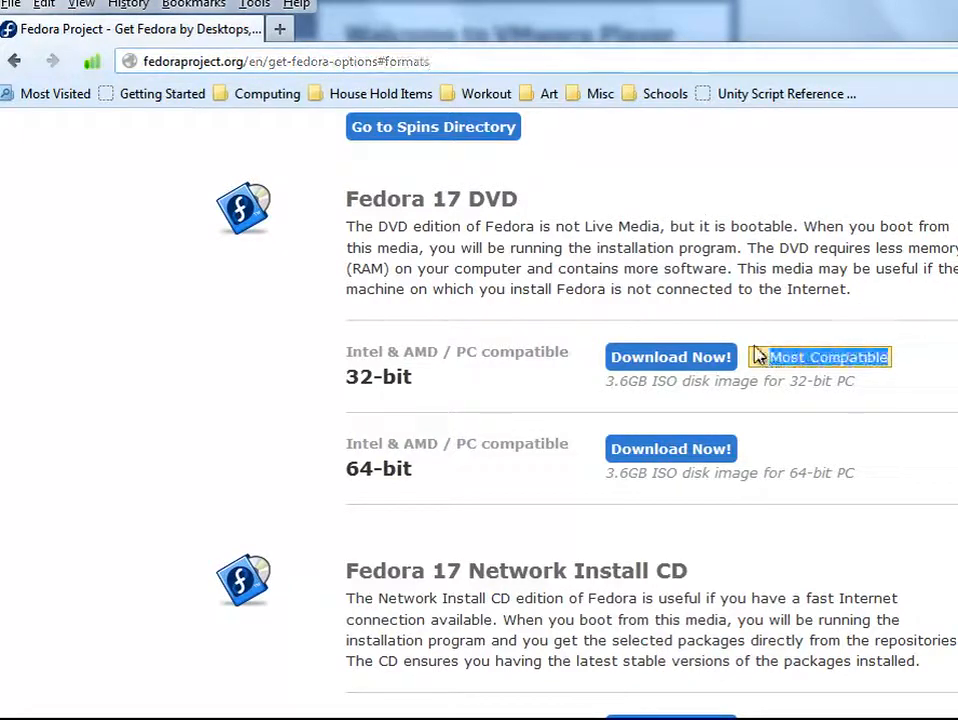
pyautogui.click(753, 327)
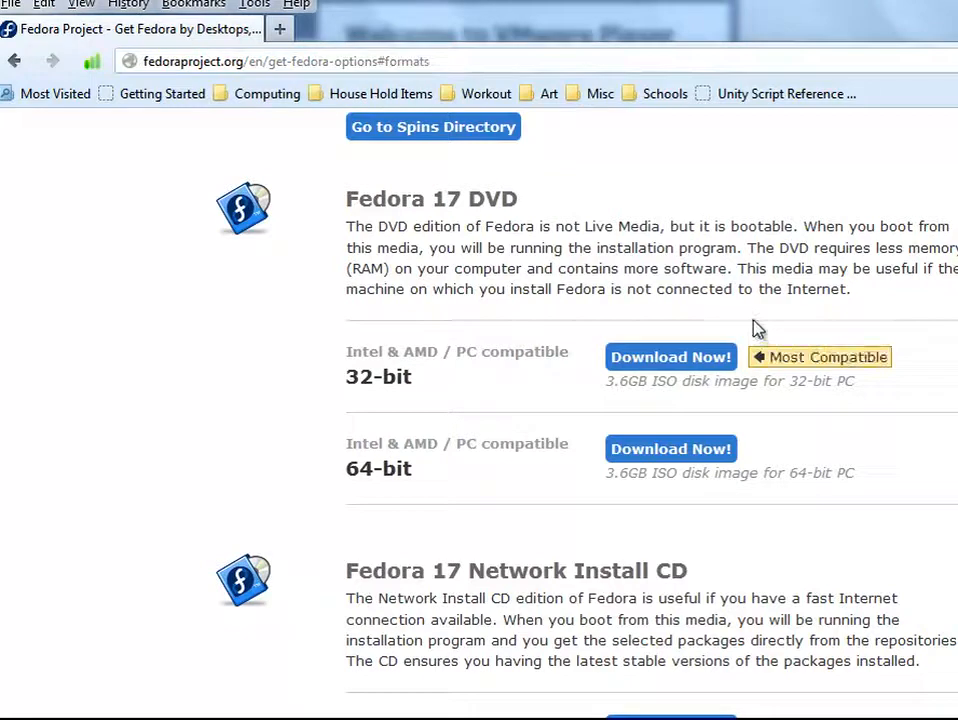
pyautogui.click(695, 368)
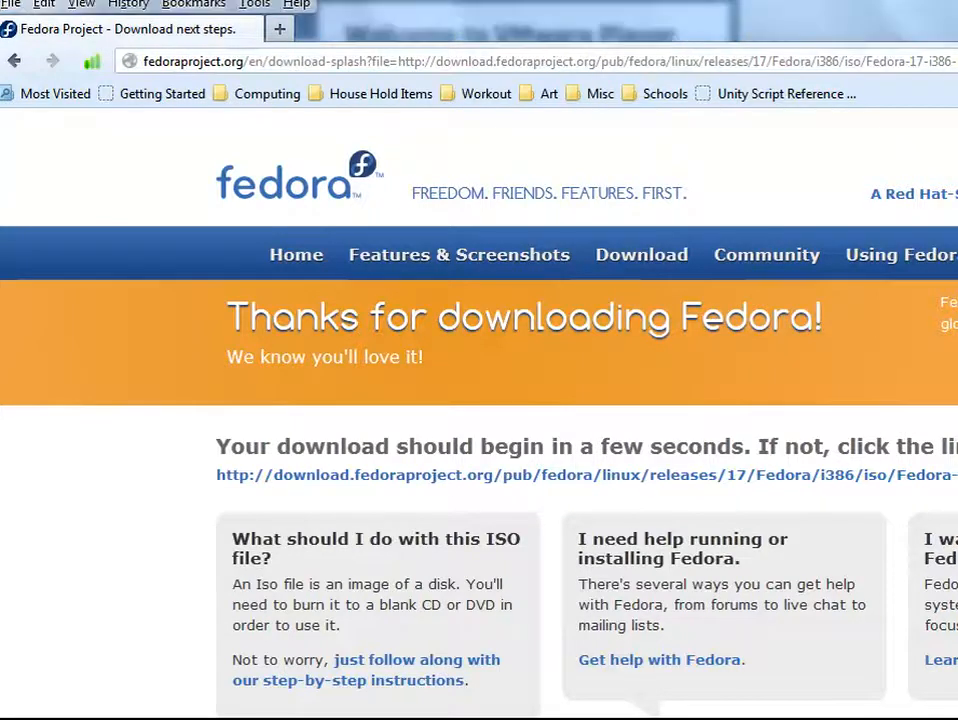
# Step: Switch to VMware Player and start a new virtual machine, choosing to install the operating system later
pyautogui.click(303, 712)
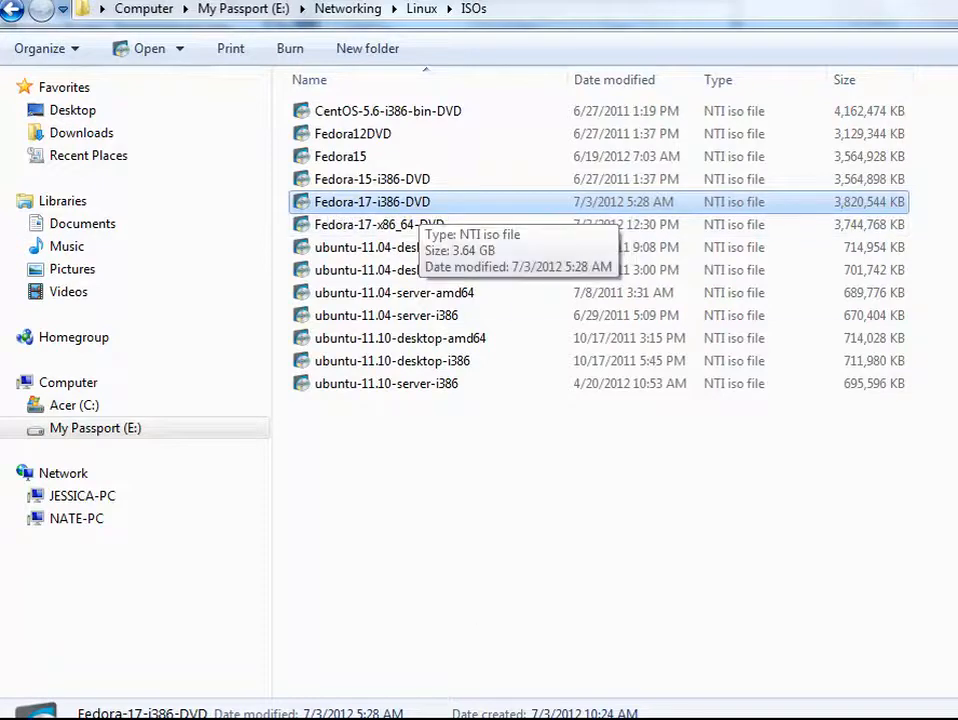
pyautogui.click(410, 718)
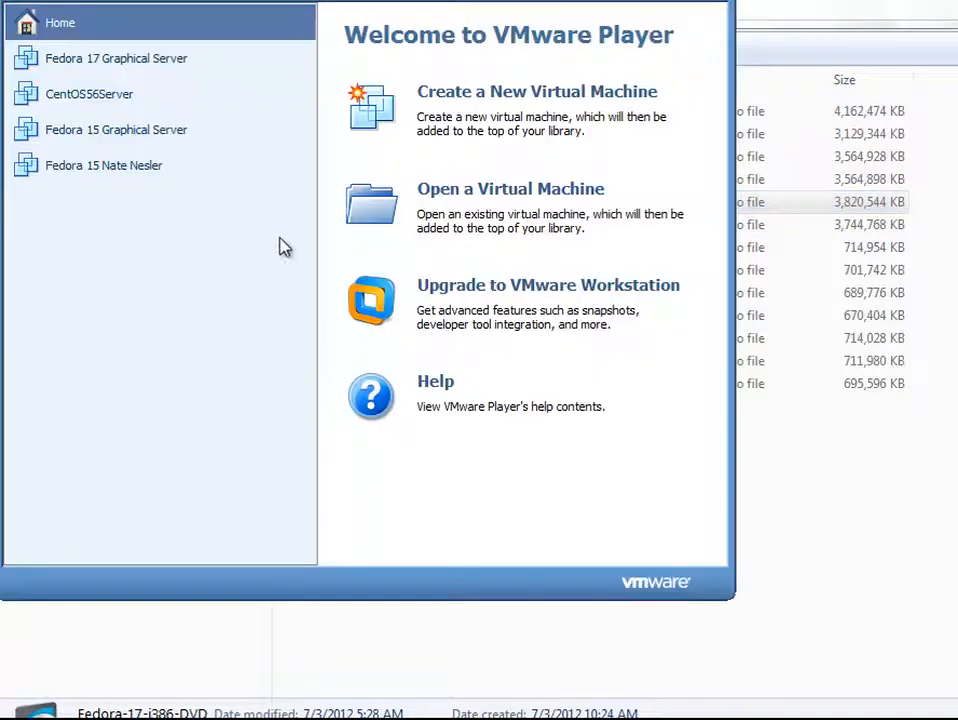
pyautogui.click(503, 98)
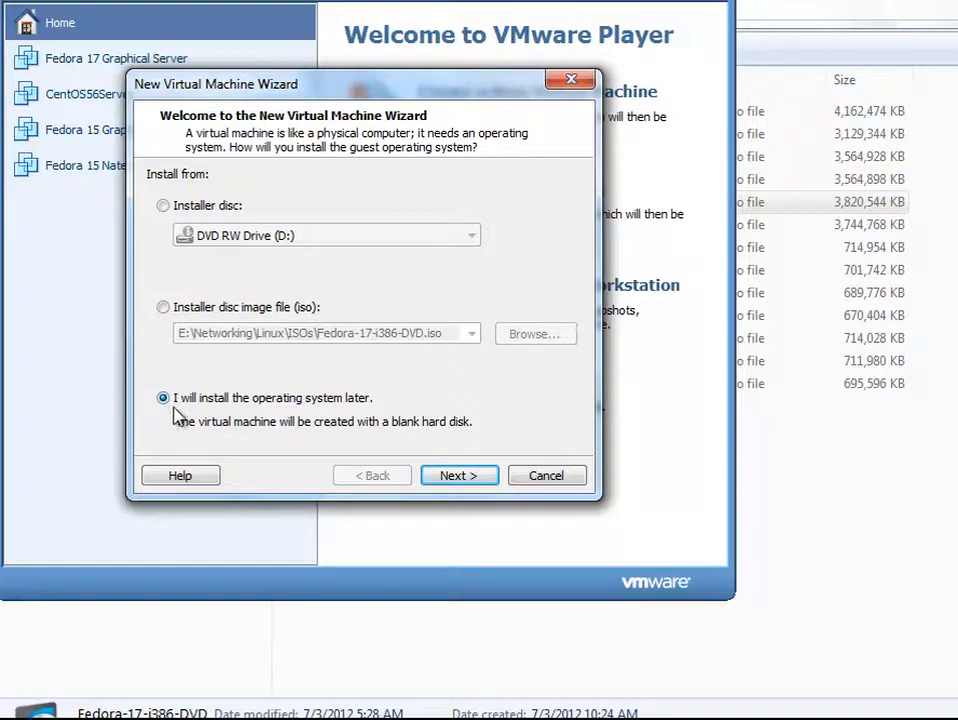
pyautogui.click(460, 478)
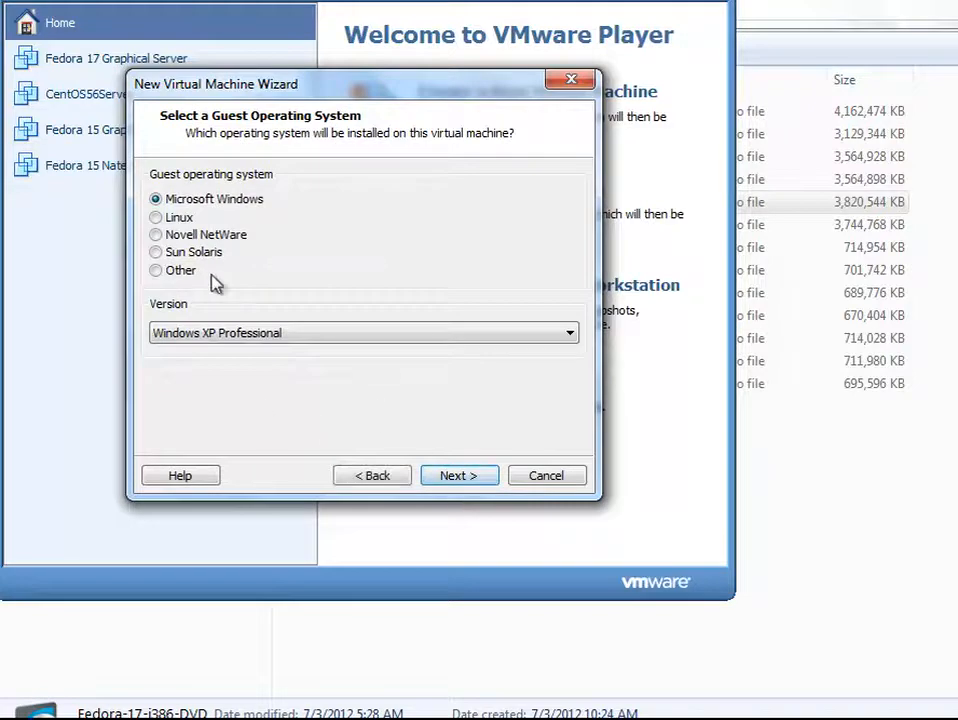
# Step: Select Linux as the guest operating system with version Fedora and continue
pyautogui.click(156, 218)
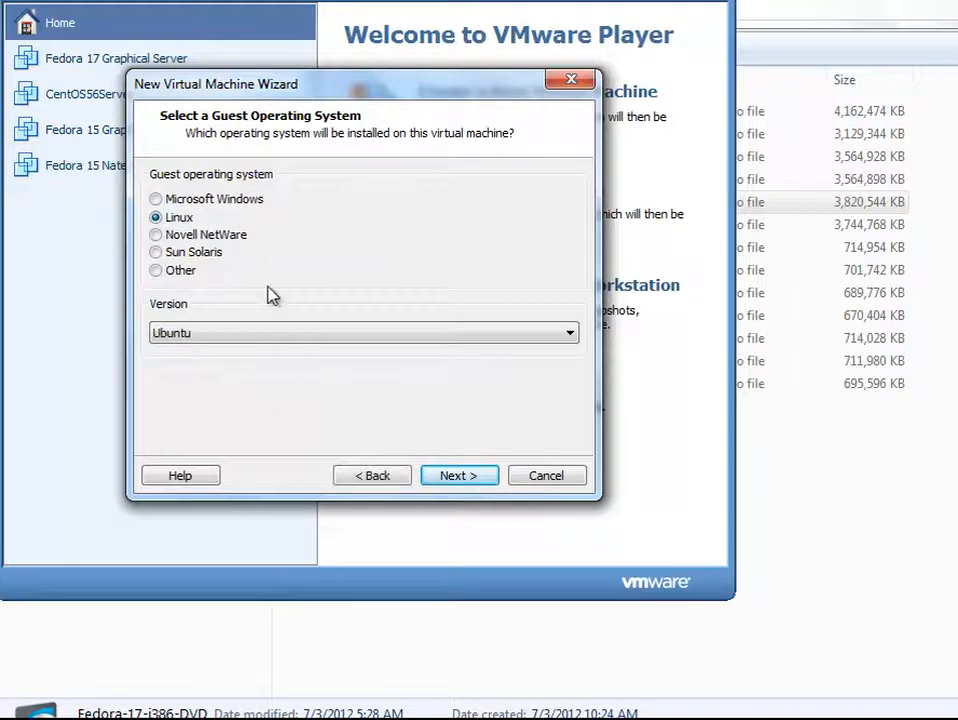
pyautogui.click(430, 336)
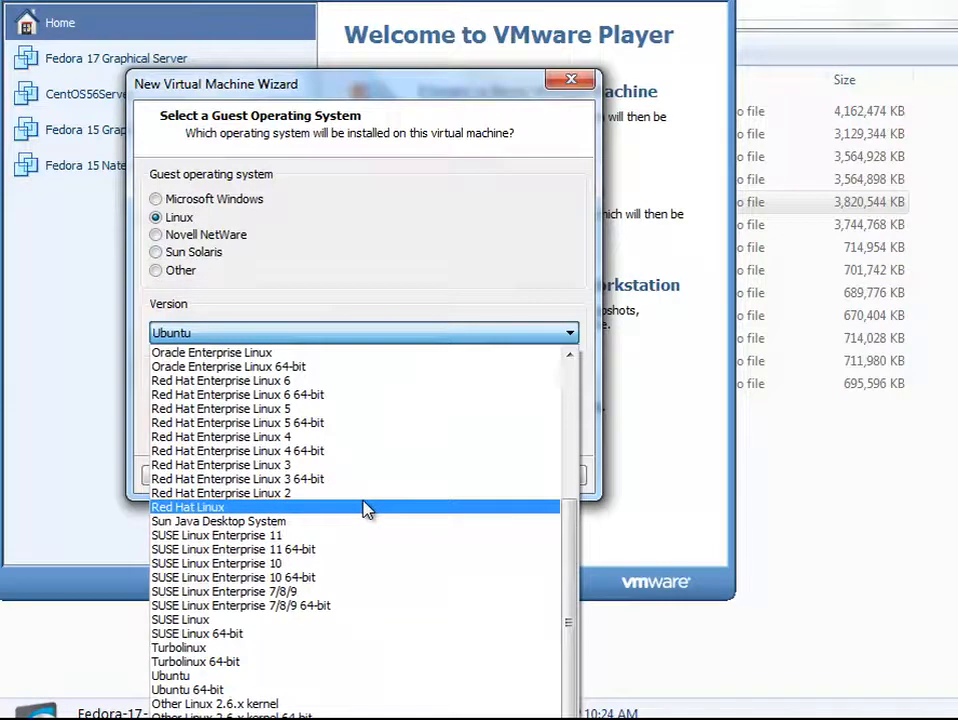
pyautogui.click(366, 510)
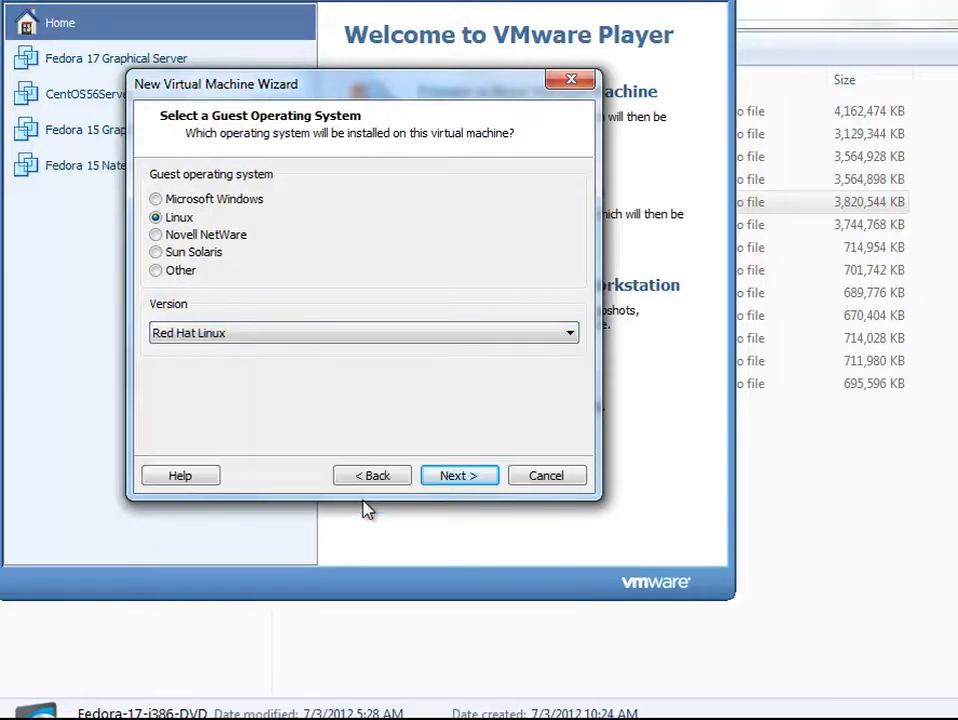
pyautogui.click(509, 337)
pyautogui.scroll(4, 427, 458)
pyautogui.scroll(1, 423, 462)
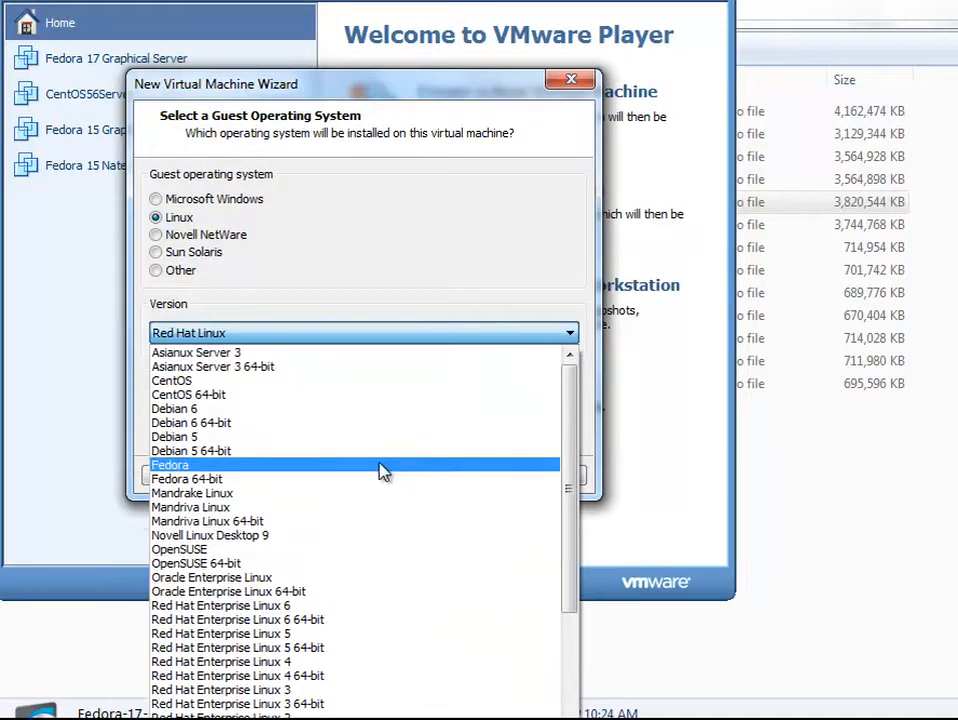
pyautogui.click(384, 470)
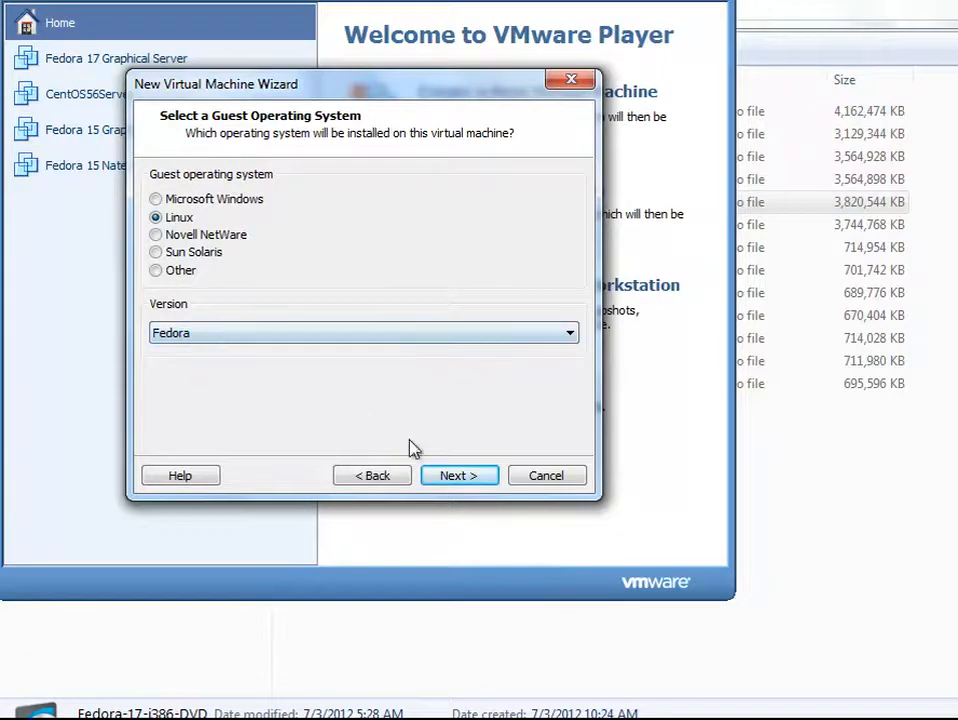
pyautogui.click(450, 477)
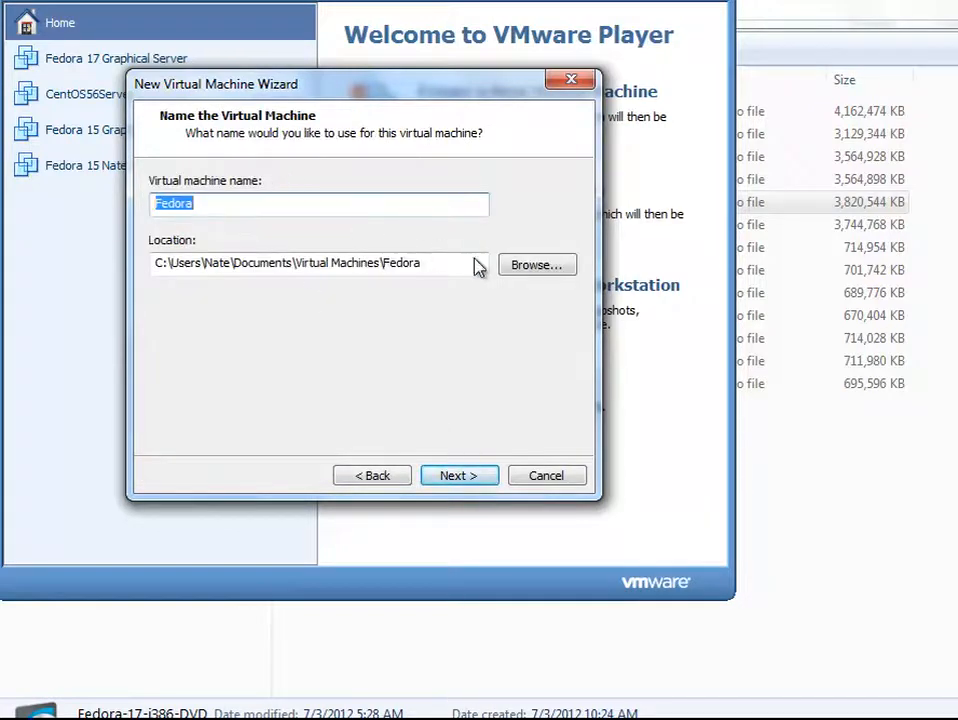
# Step: Set the virtual machine location to a new folder Fedora17Server under E:\Networking\Linux
pyautogui.click(537, 264)
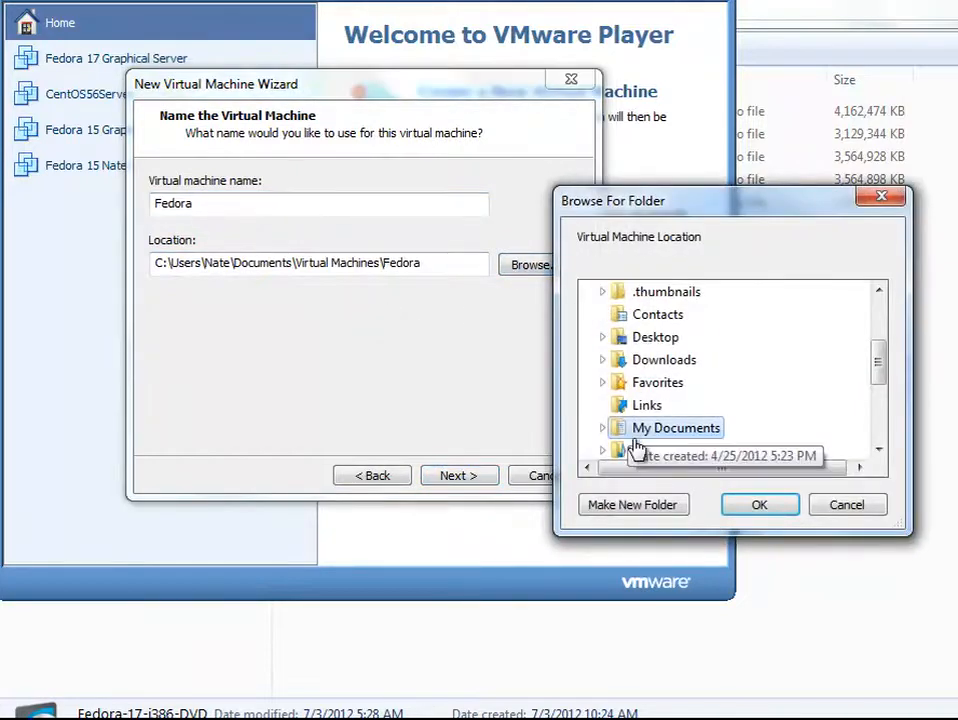
pyautogui.moveTo(877, 369); pyautogui.dragTo(881, 432)
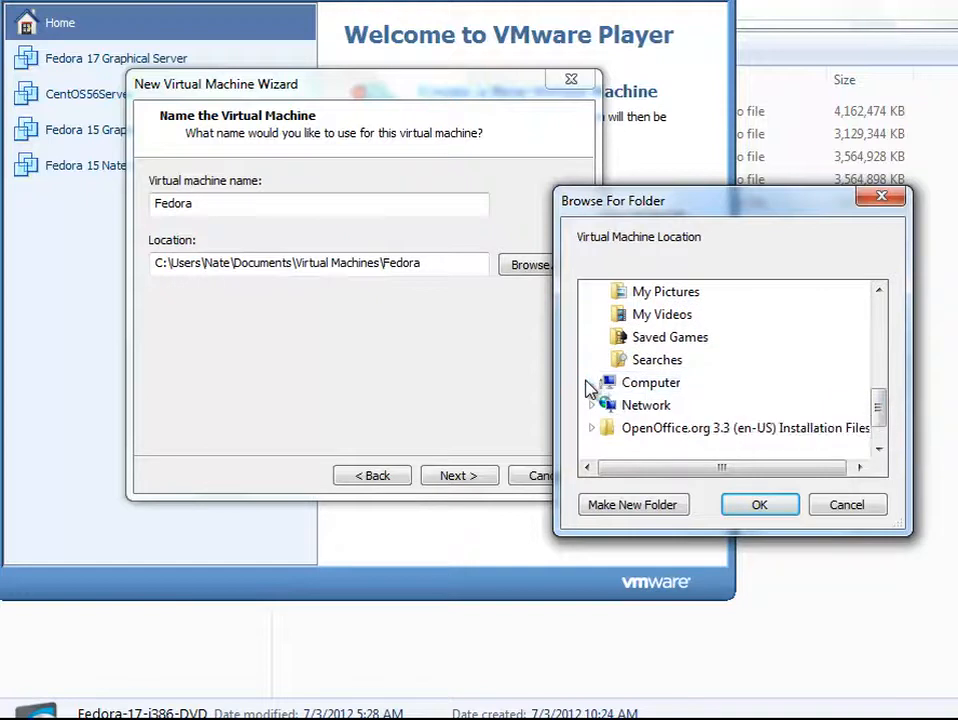
pyautogui.click(591, 383)
pyautogui.click(640, 427)
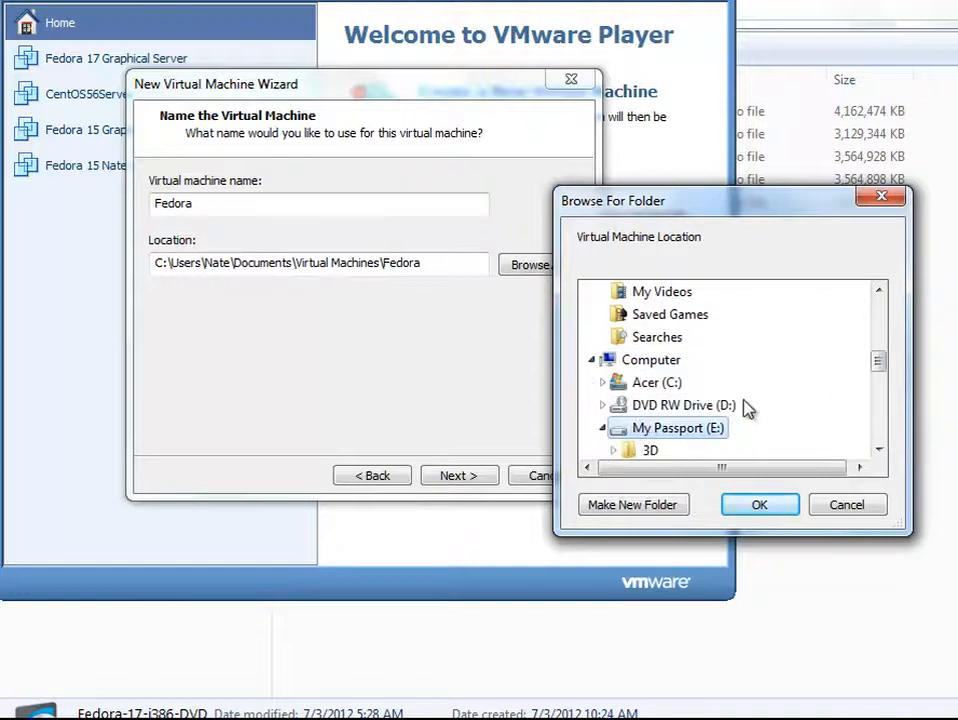
pyautogui.moveTo(877, 367); pyautogui.dragTo(879, 400)
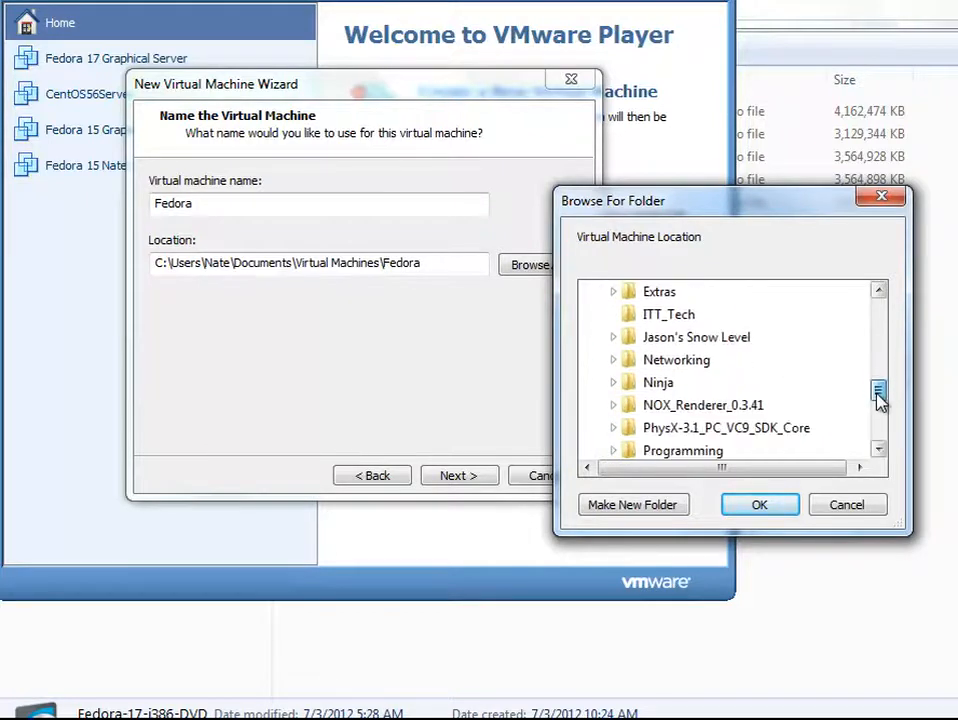
pyautogui.click(635, 365)
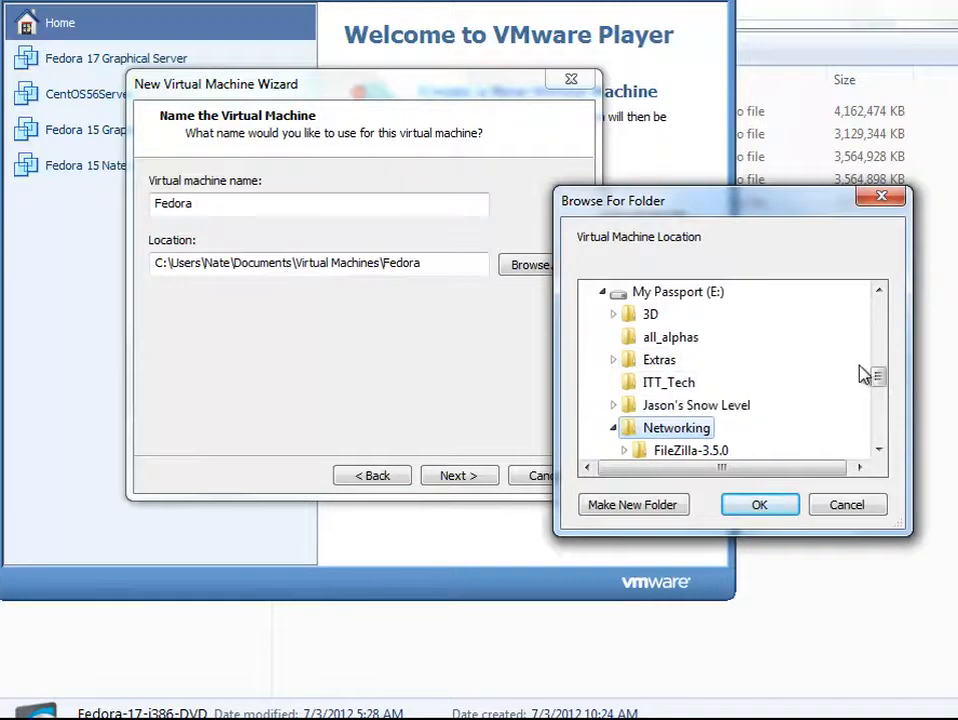
pyautogui.moveTo(880, 381); pyautogui.dragTo(882, 391)
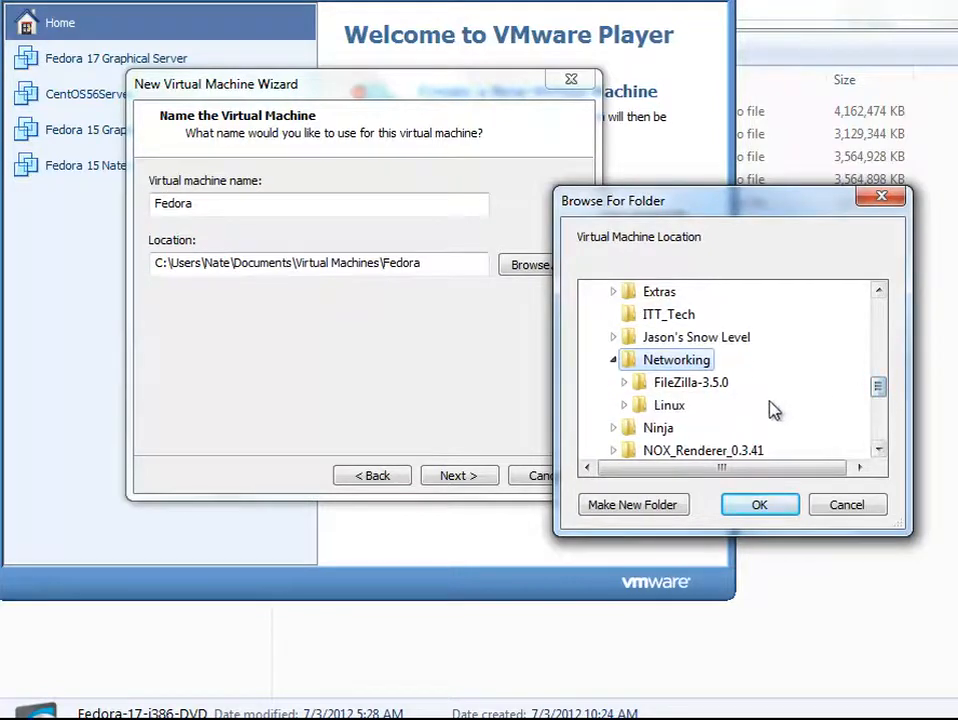
pyautogui.click(672, 408)
pyautogui.moveTo(877, 368)
pyautogui.mouseDown()
pyautogui.moveTo(878, 397)
pyautogui.moveTo(878, 372)
pyautogui.mouseUp()
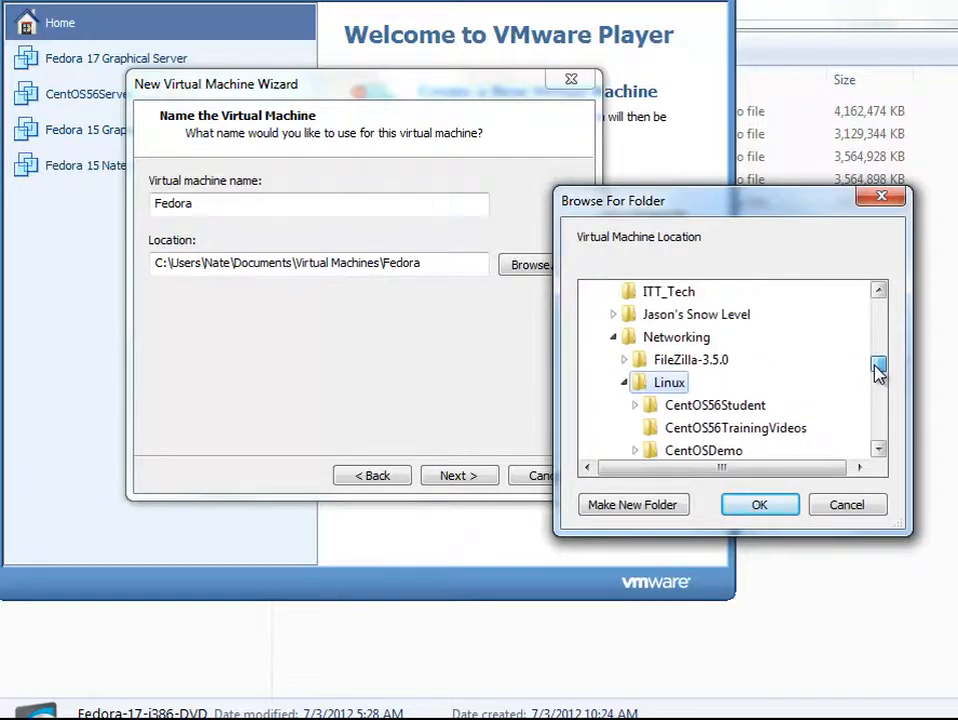
pyautogui.click(671, 511)
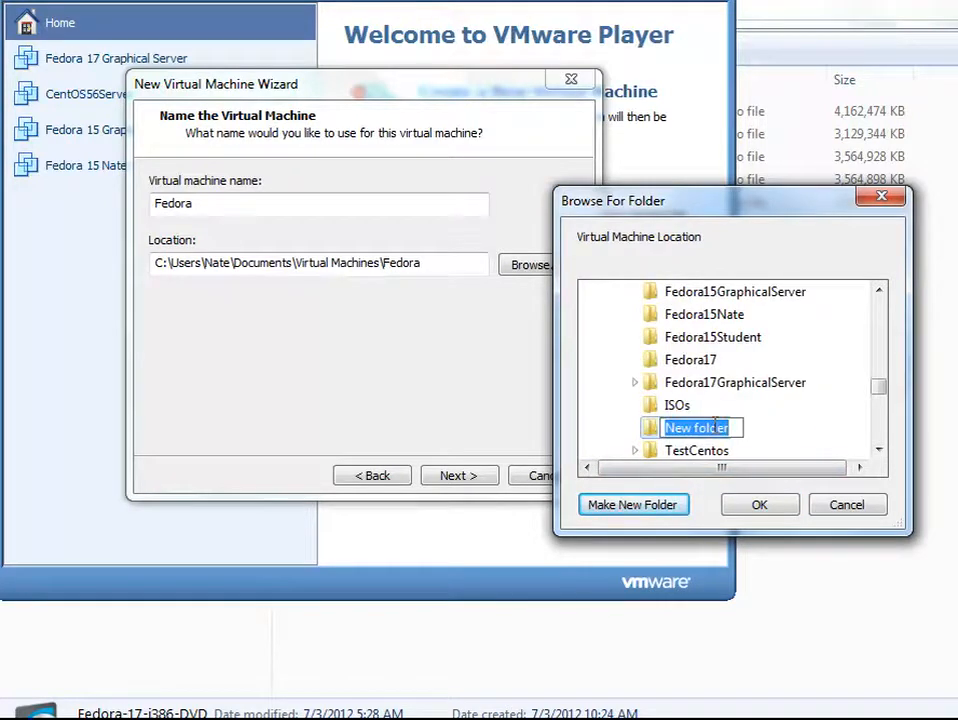
pyautogui.write('Fedora17')
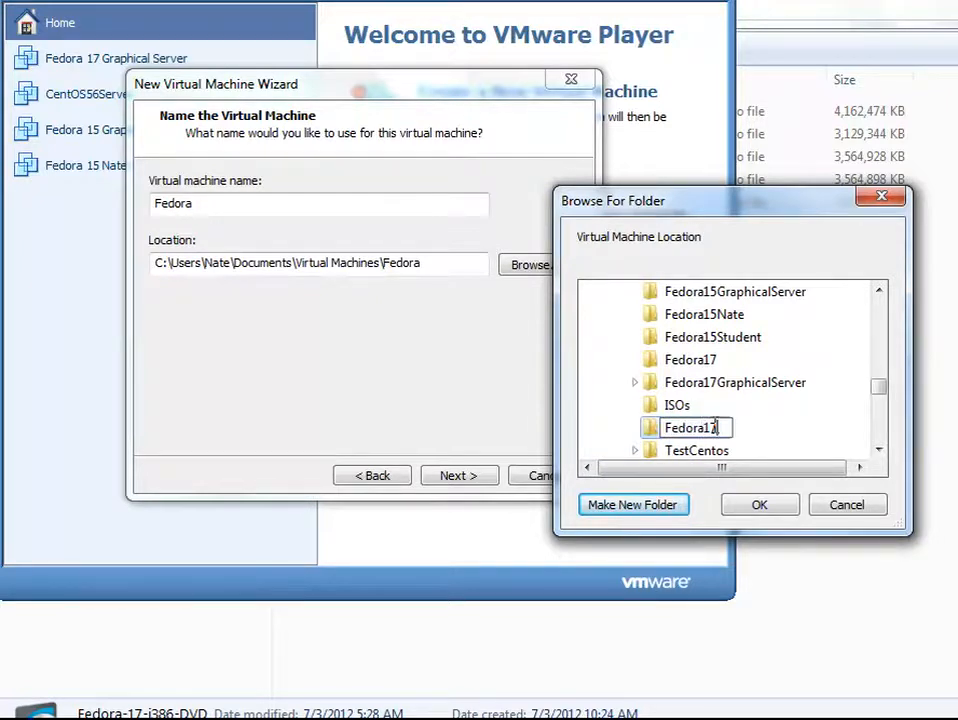
pyautogui.write('Server')
pyautogui.press('Return')
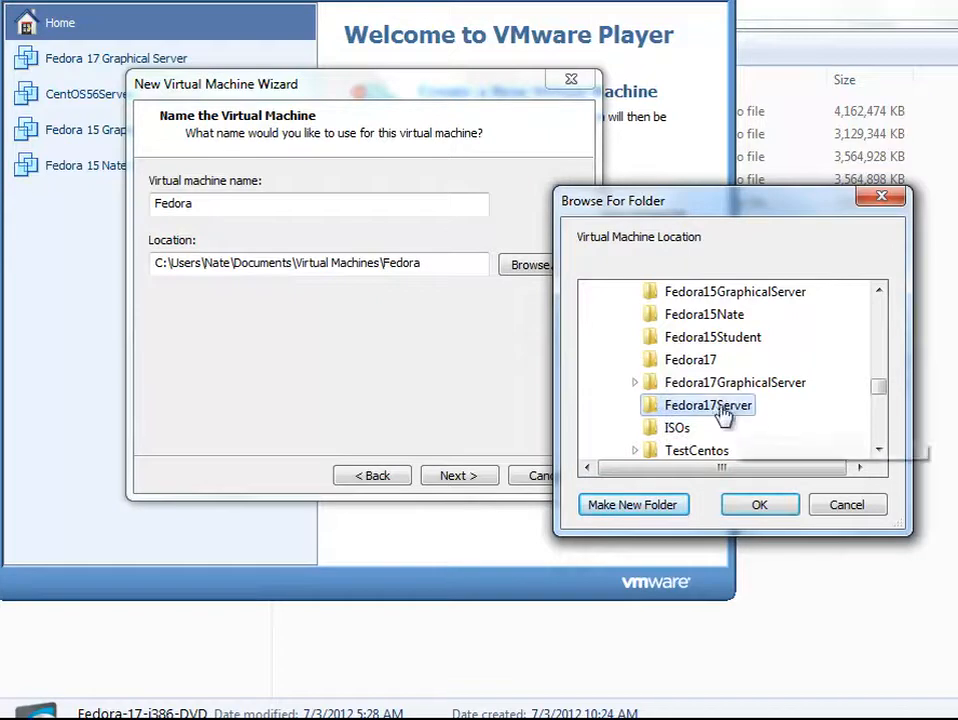
pyautogui.click(762, 507)
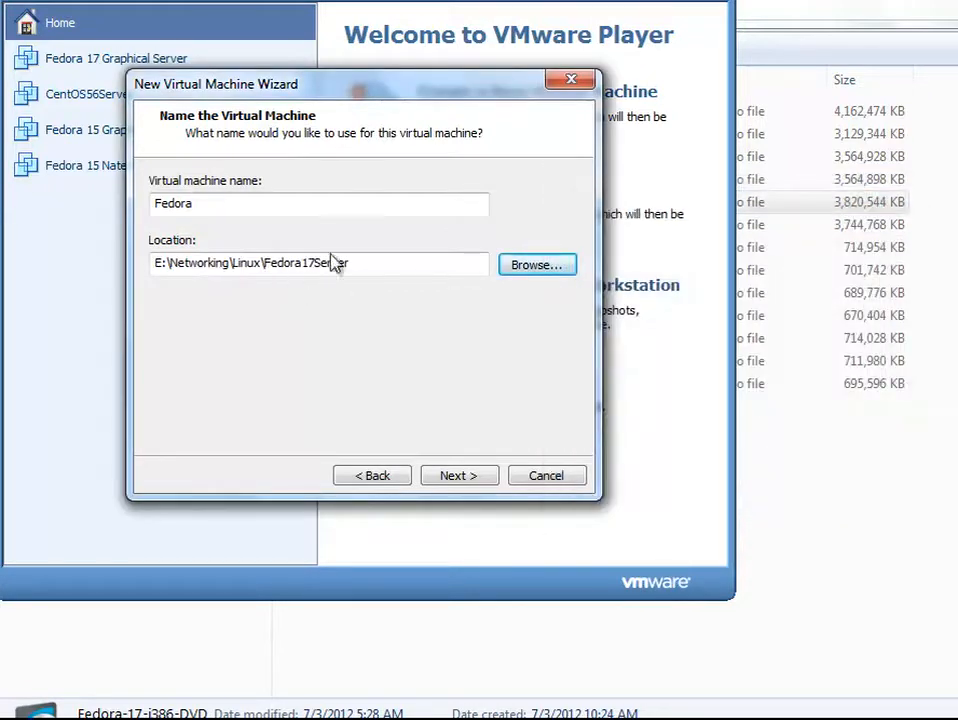
# Step: Name the virtual machine Fedora 17 Server and continue
pyautogui.click(297, 205)
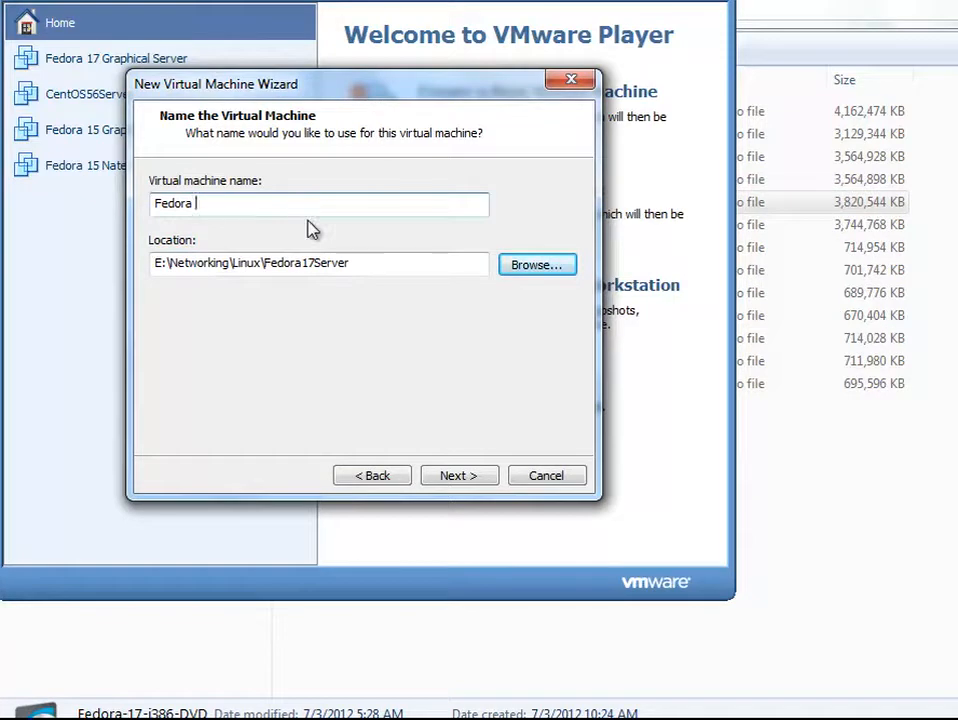
pyautogui.write('17 Server')
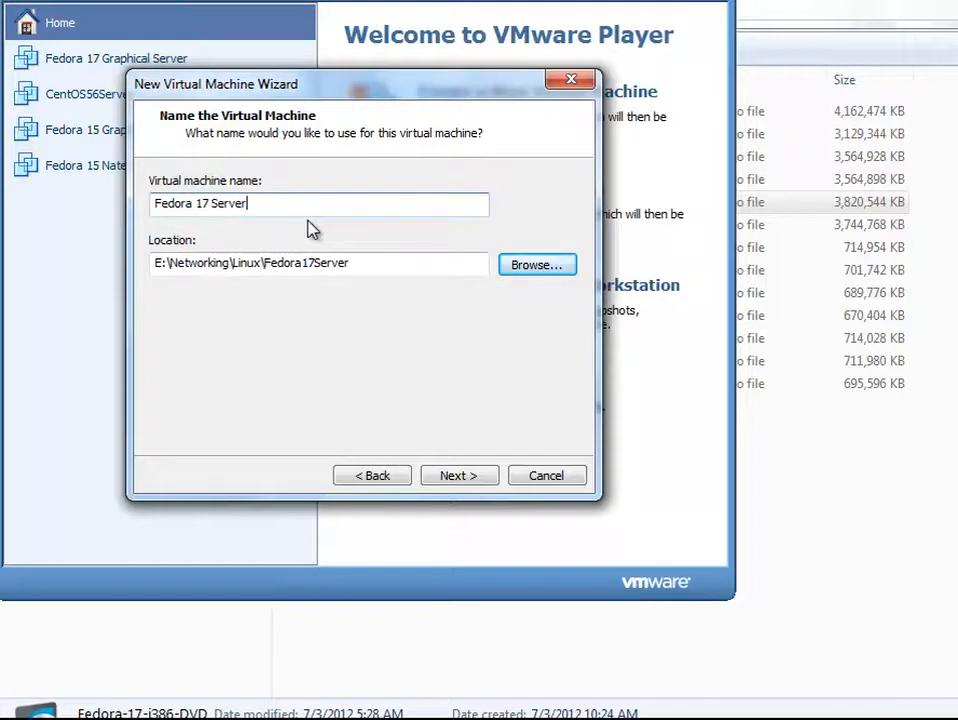
pyautogui.click(460, 476)
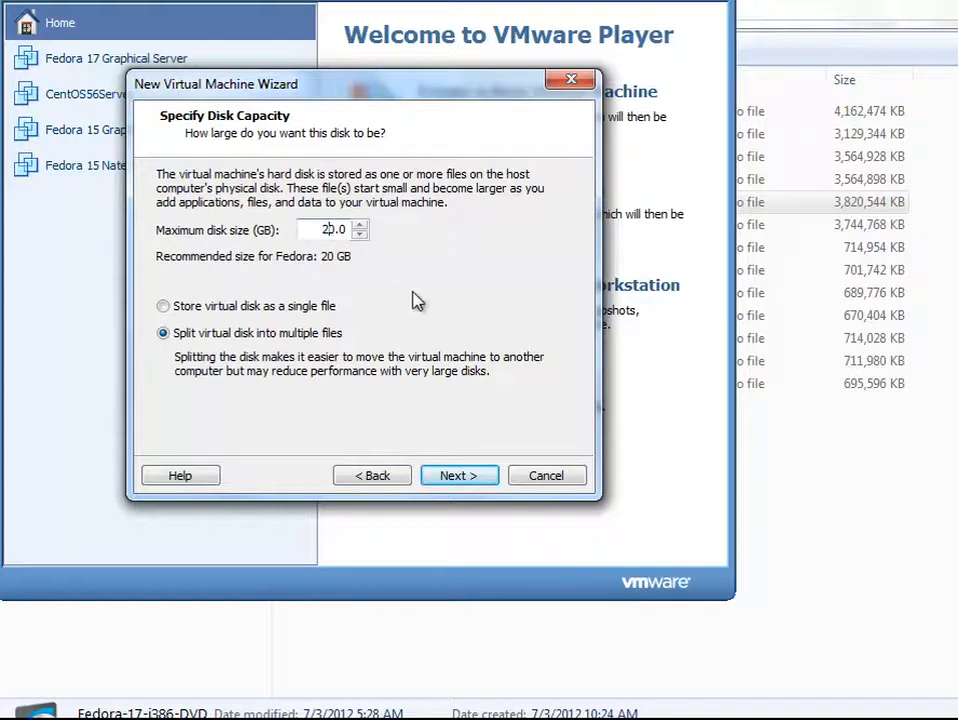
# Step: Set the maximum disk size to 50 GB stored as a single file and continue
pyautogui.press('BackSpace')
pyautogui.write('5')
pyautogui.click(327, 306)
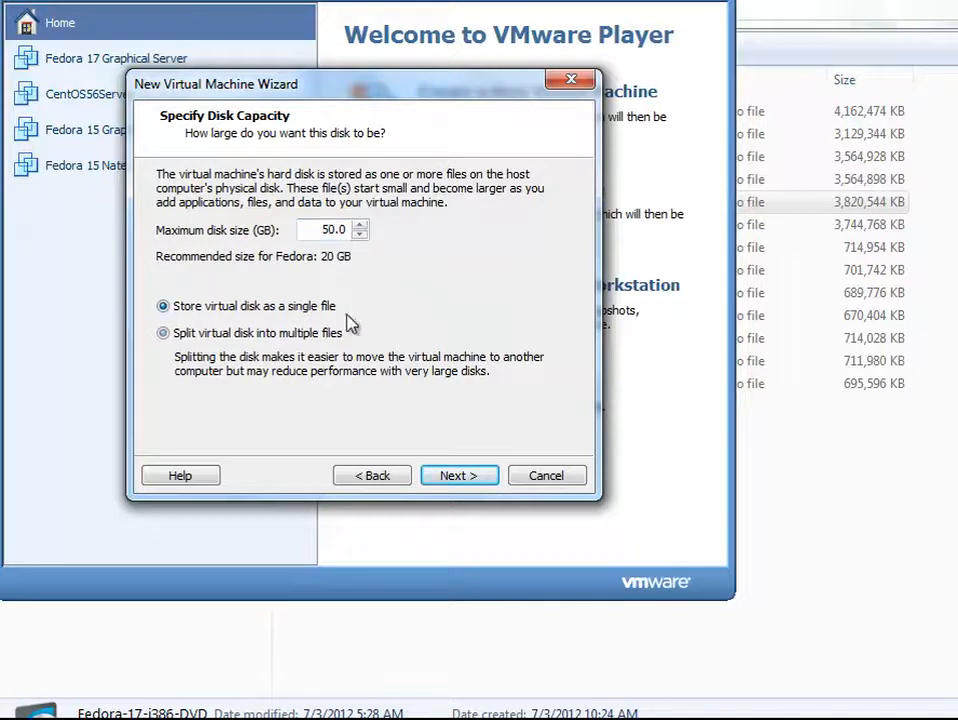
pyautogui.click(452, 477)
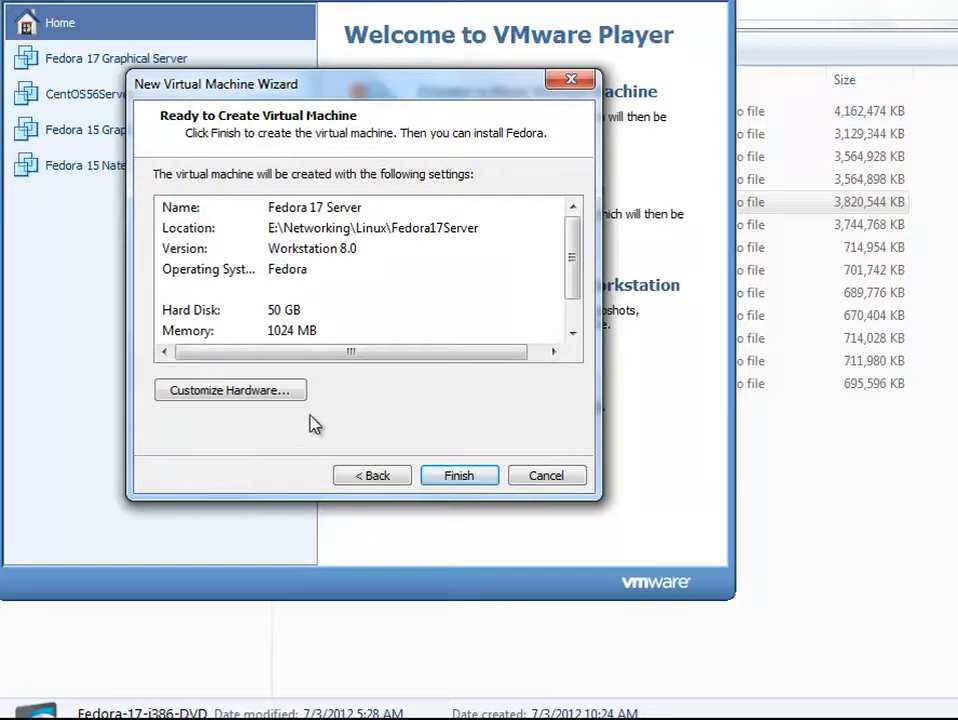
# Step: Open the hardware customization and set the virtual machine memory to 2048 MB
pyautogui.click(285, 392)
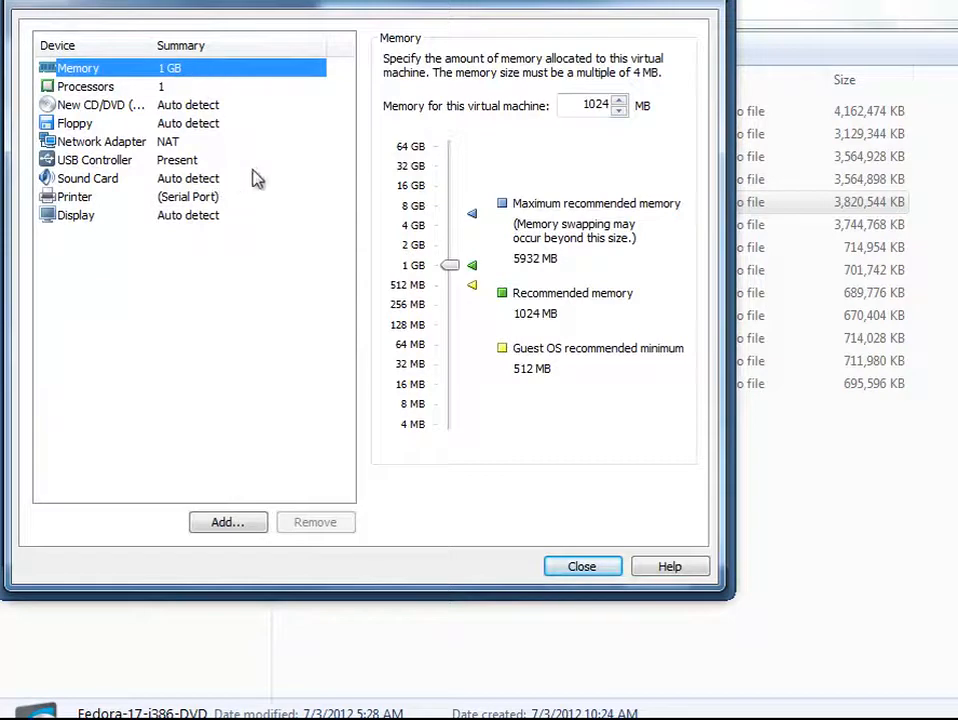
pyautogui.moveTo(451, 271); pyautogui.dragTo(463, 258)
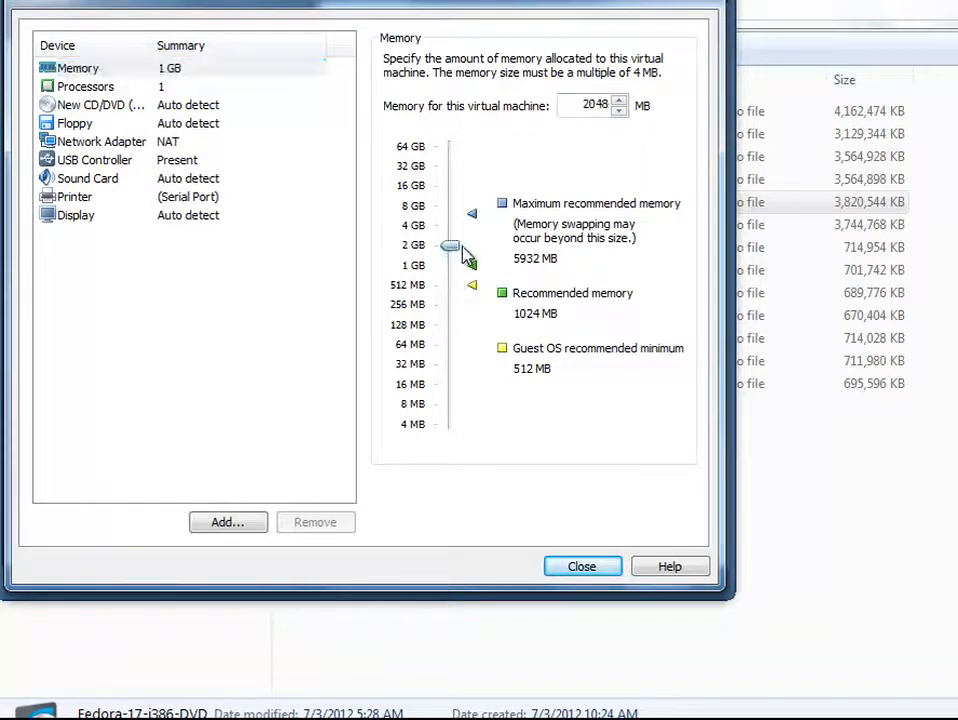
pyautogui.click(199, 90)
# Step: Set the CD/DVD drive to use the ISO image Fedora-17-i386-DVD from the Networking\Linux\ISOs folder
pyautogui.click(199, 108)
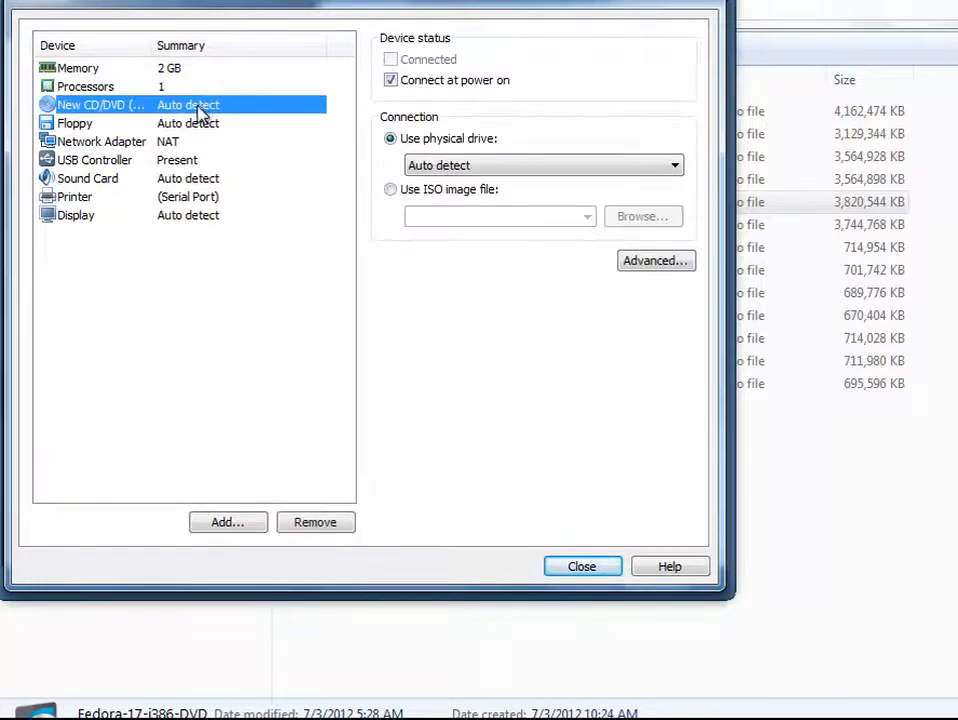
pyautogui.click(390, 192)
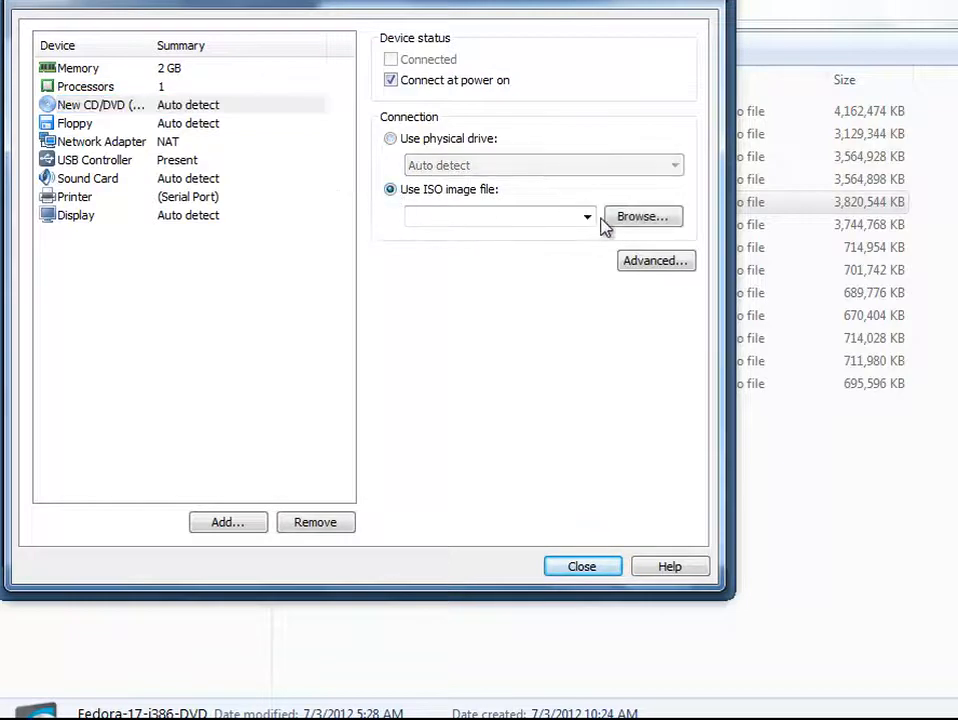
pyautogui.click(635, 220)
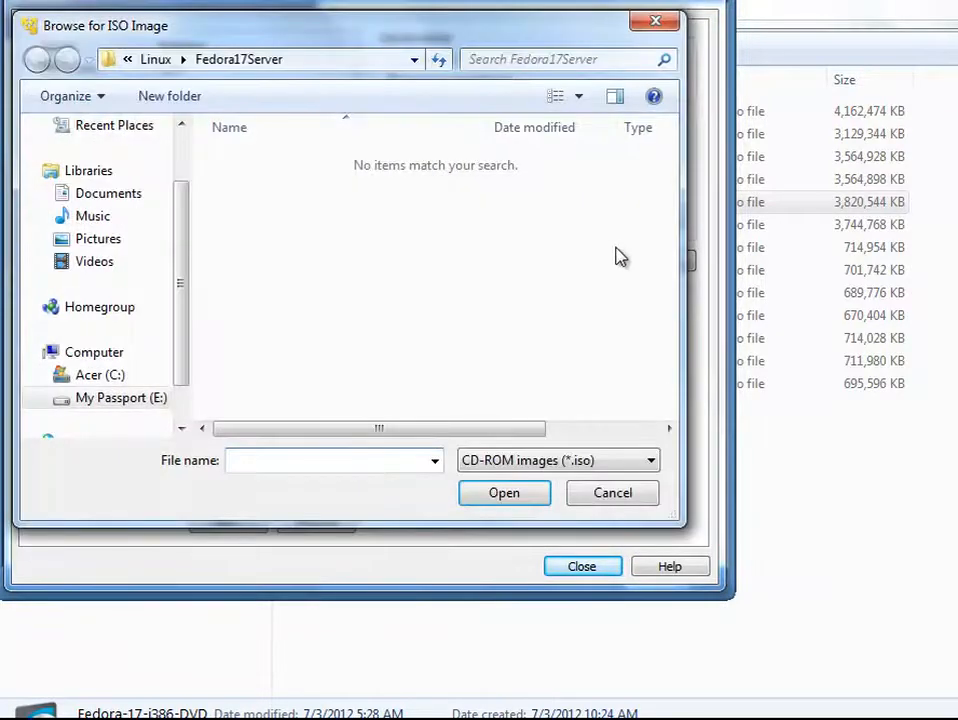
pyautogui.click(168, 59)
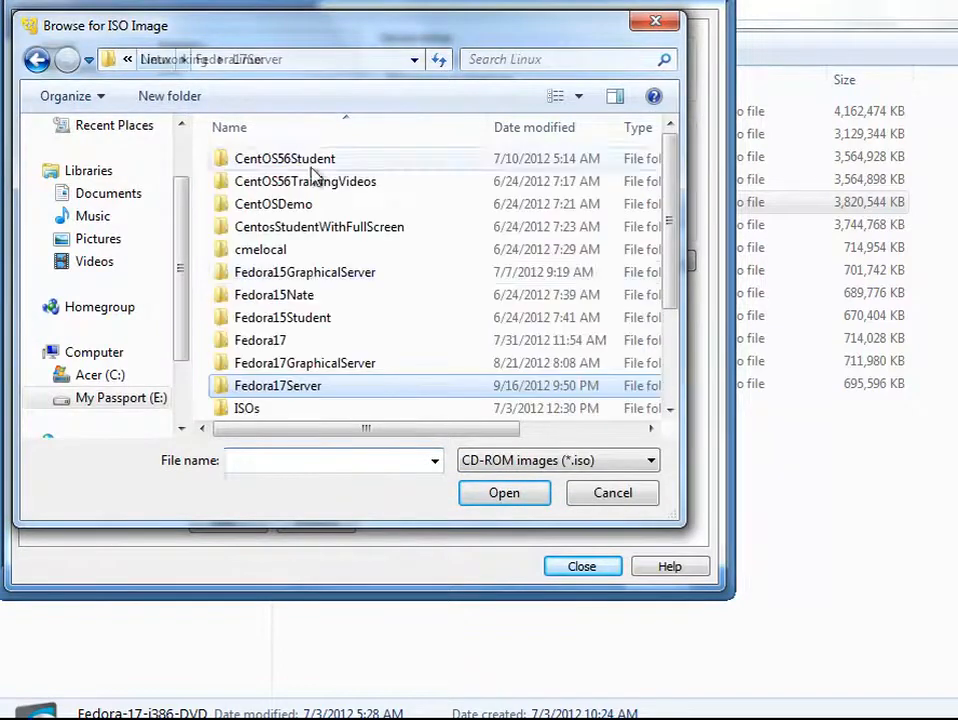
pyautogui.doubleClick(252, 409)
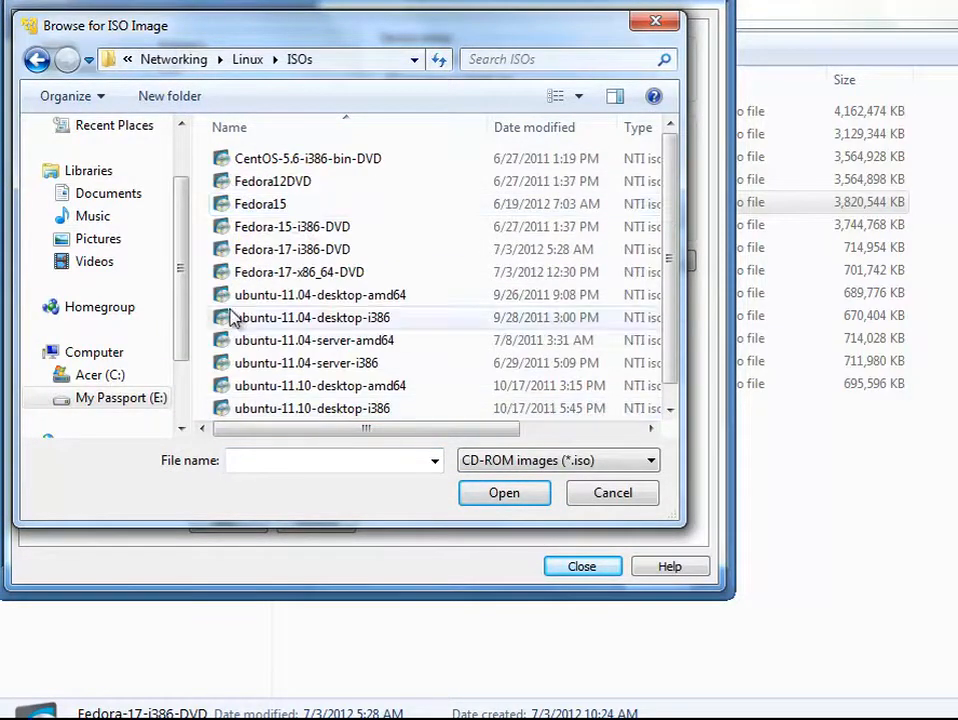
pyautogui.click(318, 250)
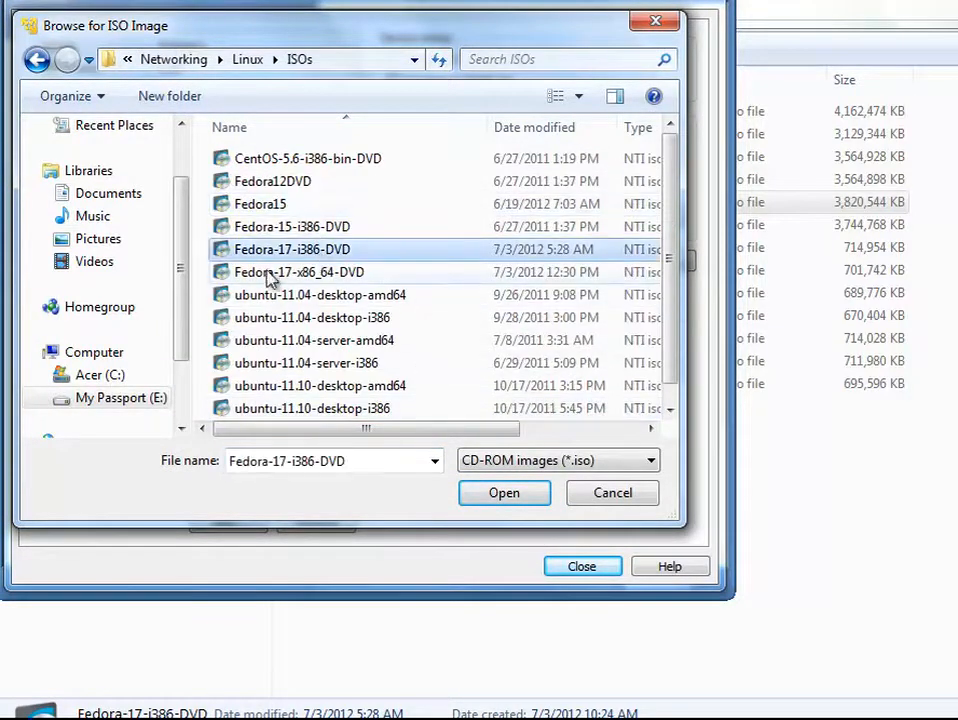
pyautogui.click(494, 494)
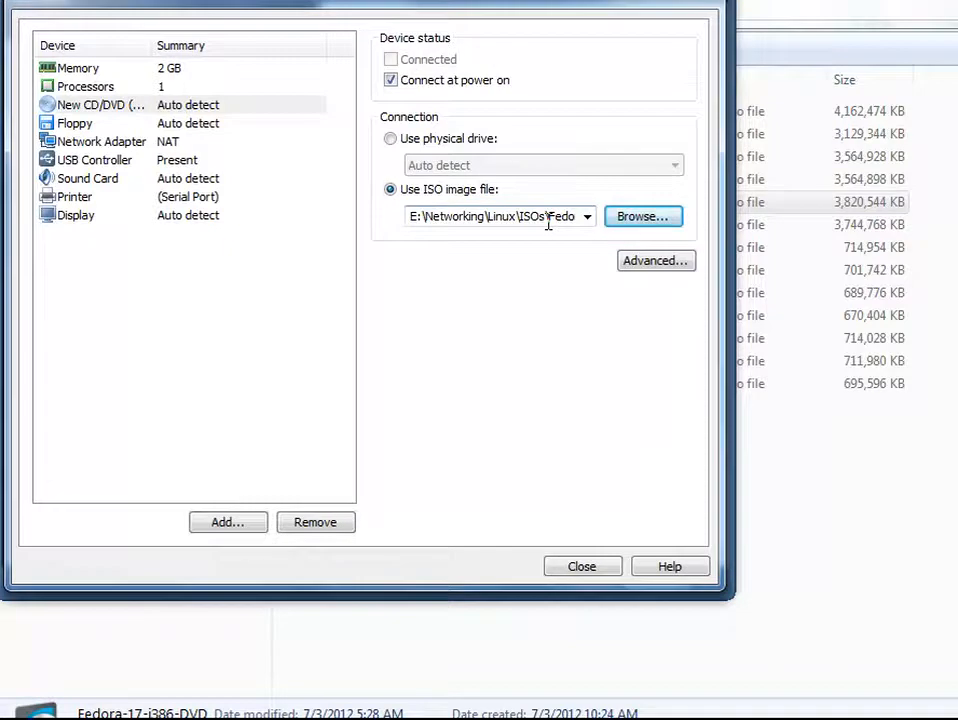
# Step: Switch the network adapter to Bridged with the physical network connection state replicated
pyautogui.click(228, 126)
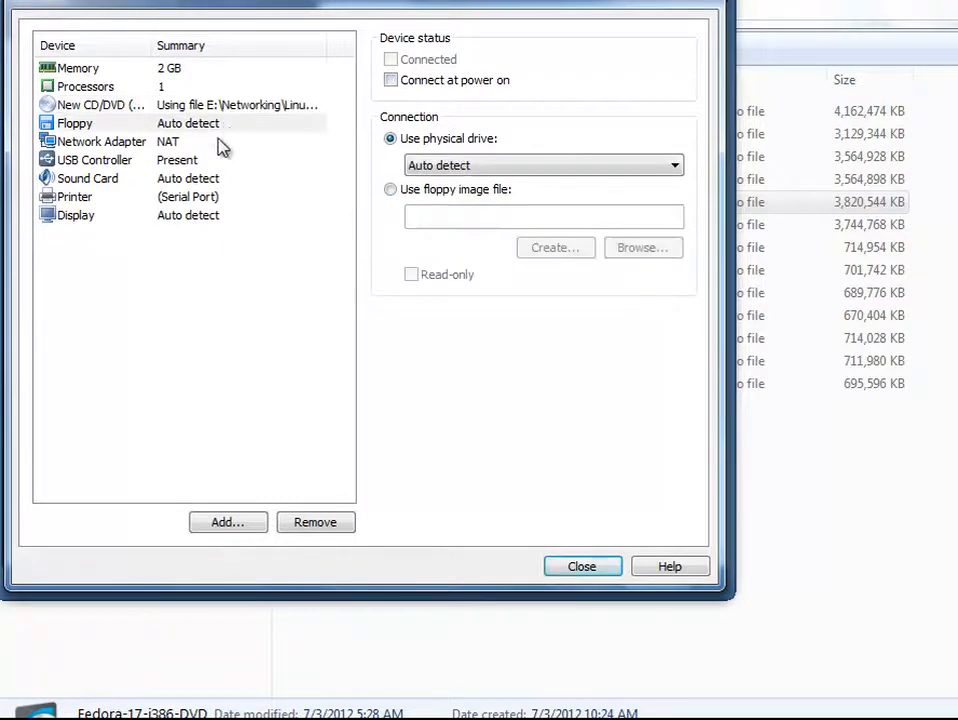
pyautogui.click(222, 144)
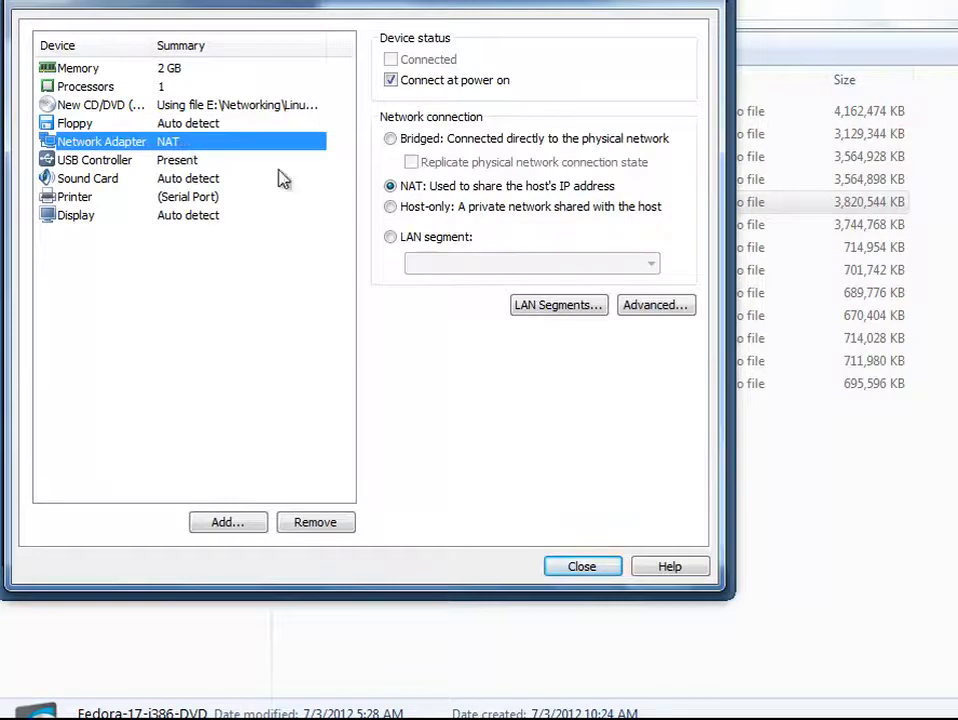
pyautogui.click(391, 138)
pyautogui.click(411, 163)
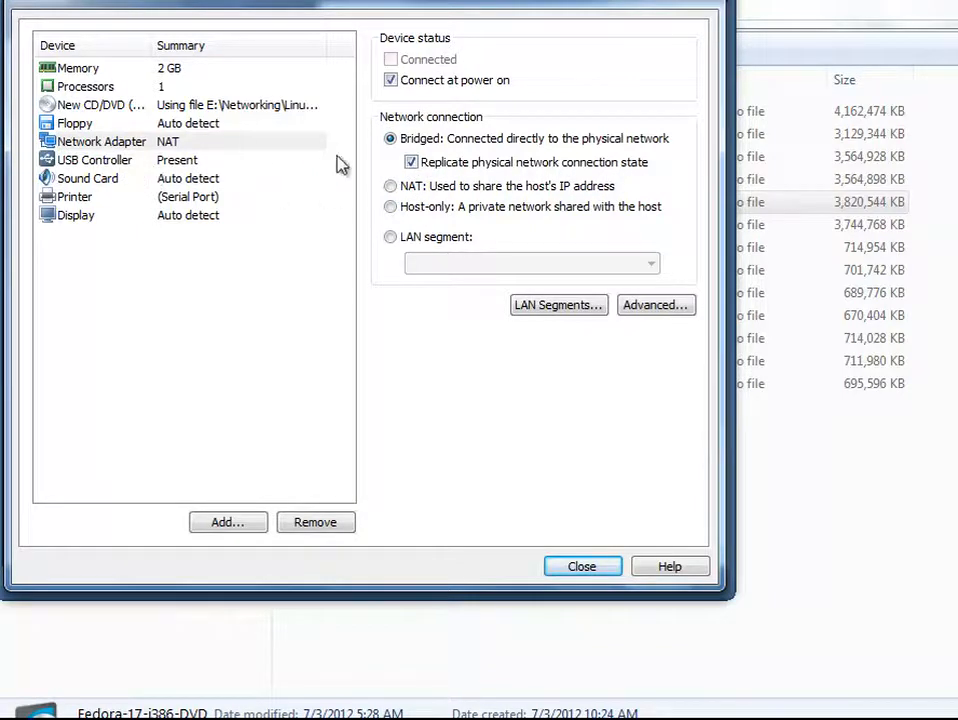
# Step: Review the USB controller, sound card, printer and display settings, then close the hardware customization
pyautogui.click(100, 161)
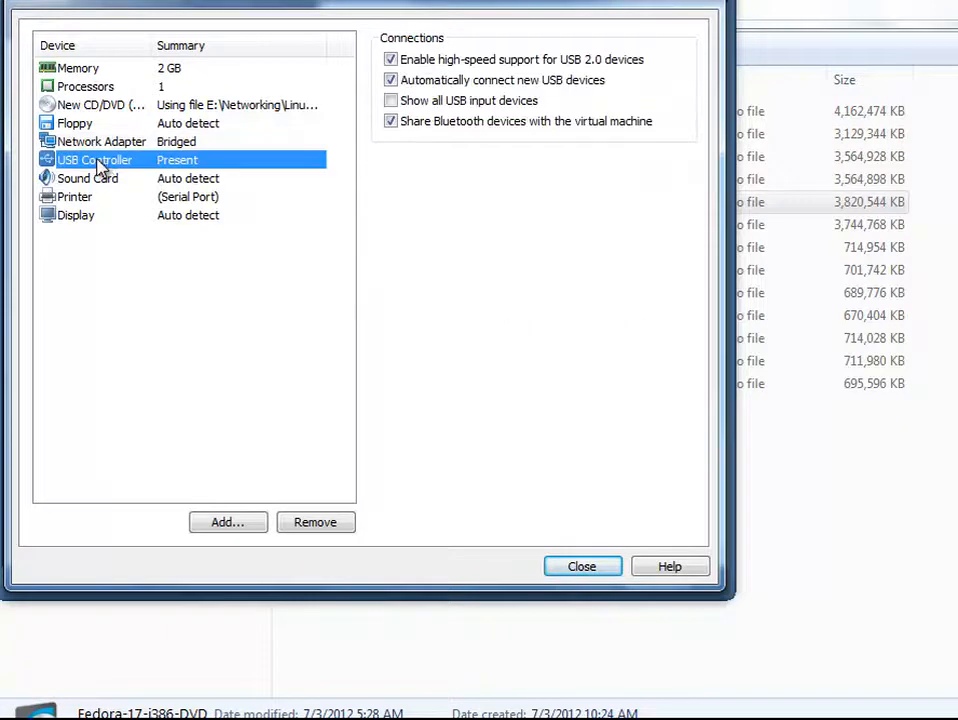
pyautogui.click(108, 180)
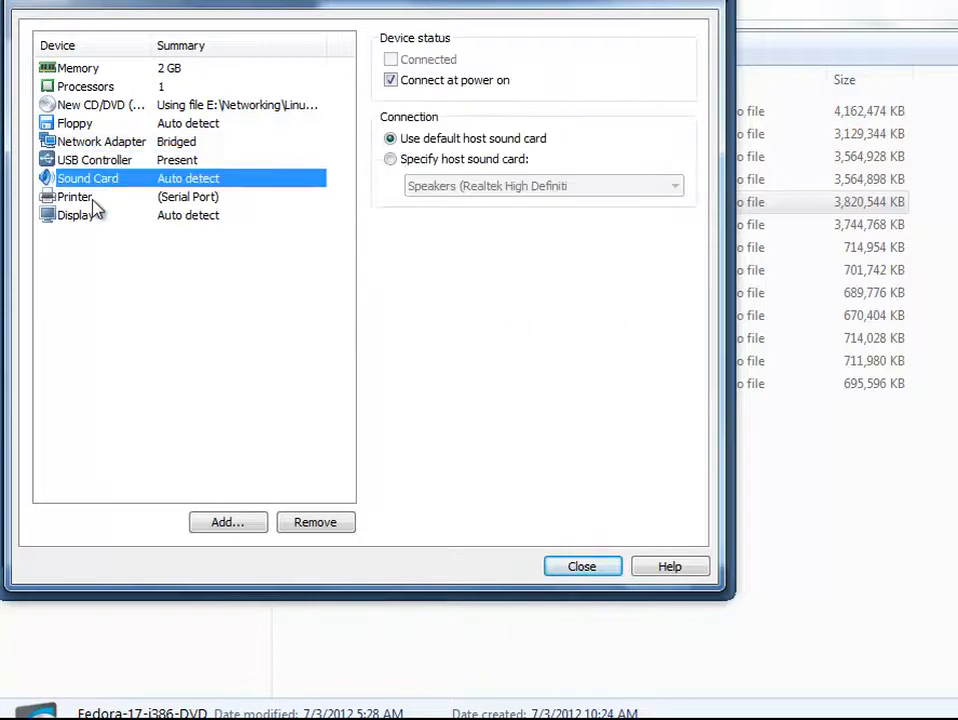
pyautogui.click(90, 200)
pyautogui.click(90, 220)
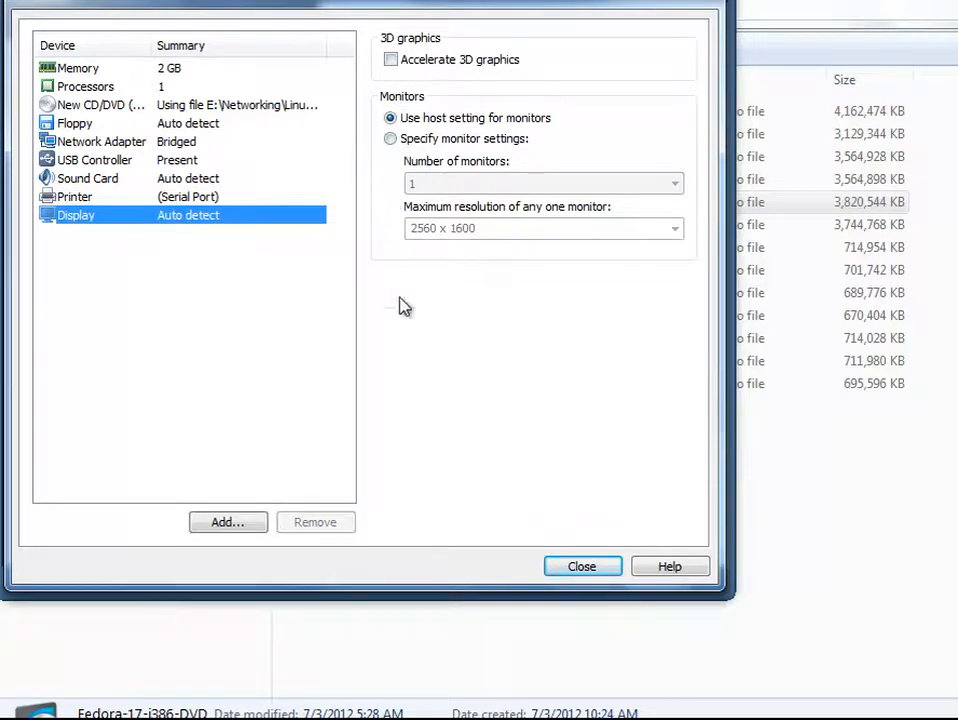
pyautogui.click(572, 573)
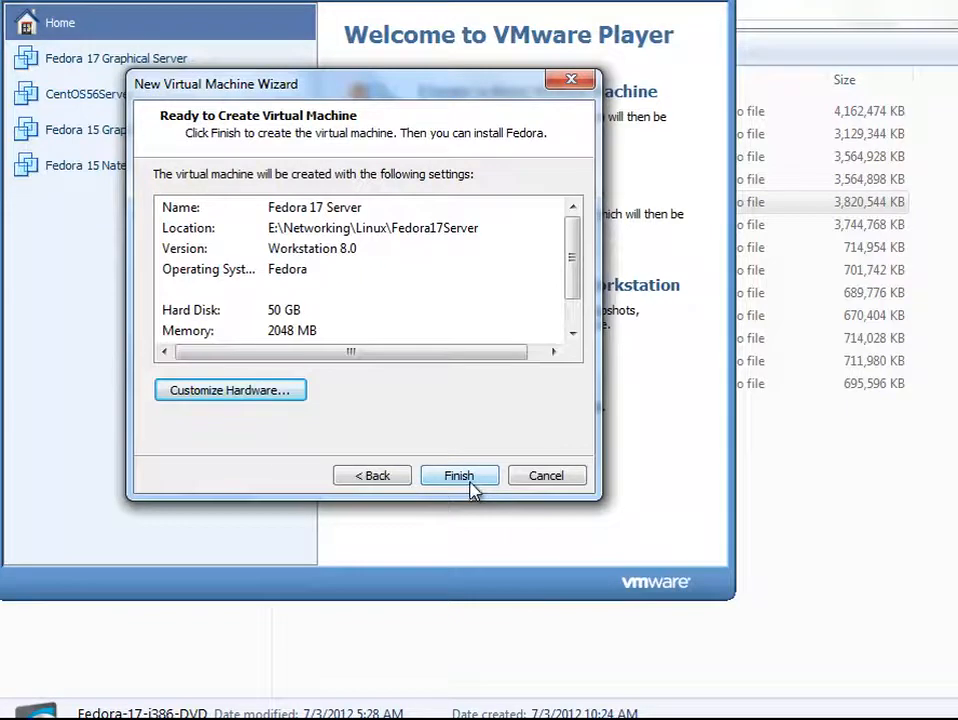
# Step: Finish the wizard and power on the Fedora 17 Server virtual machine, dismissing the removable devices hint
pyautogui.click(473, 484)
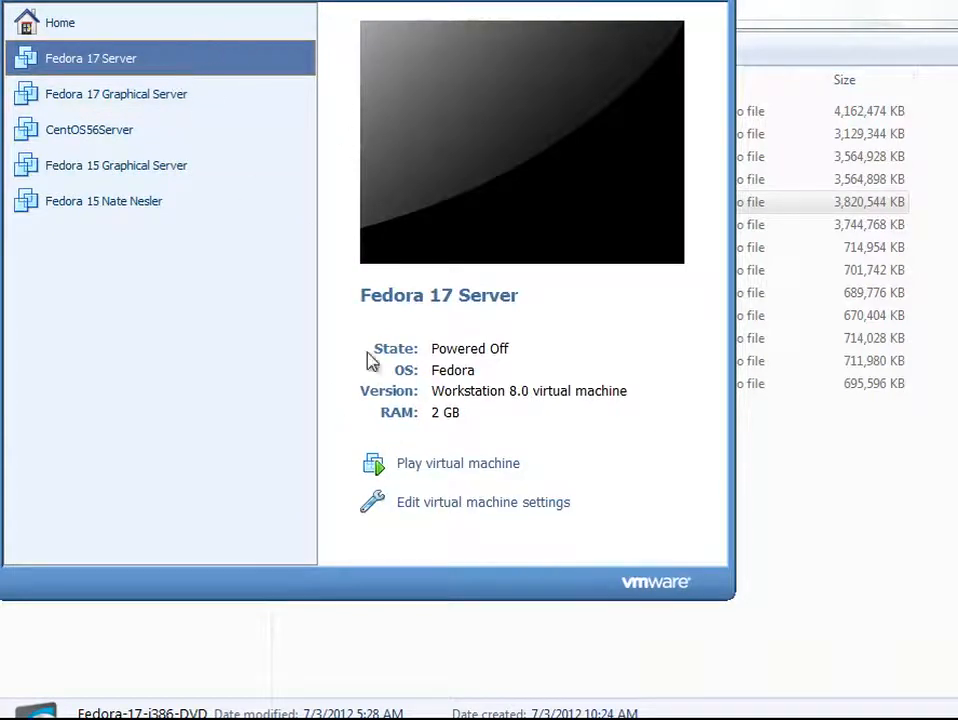
pyautogui.doubleClick(222, 62)
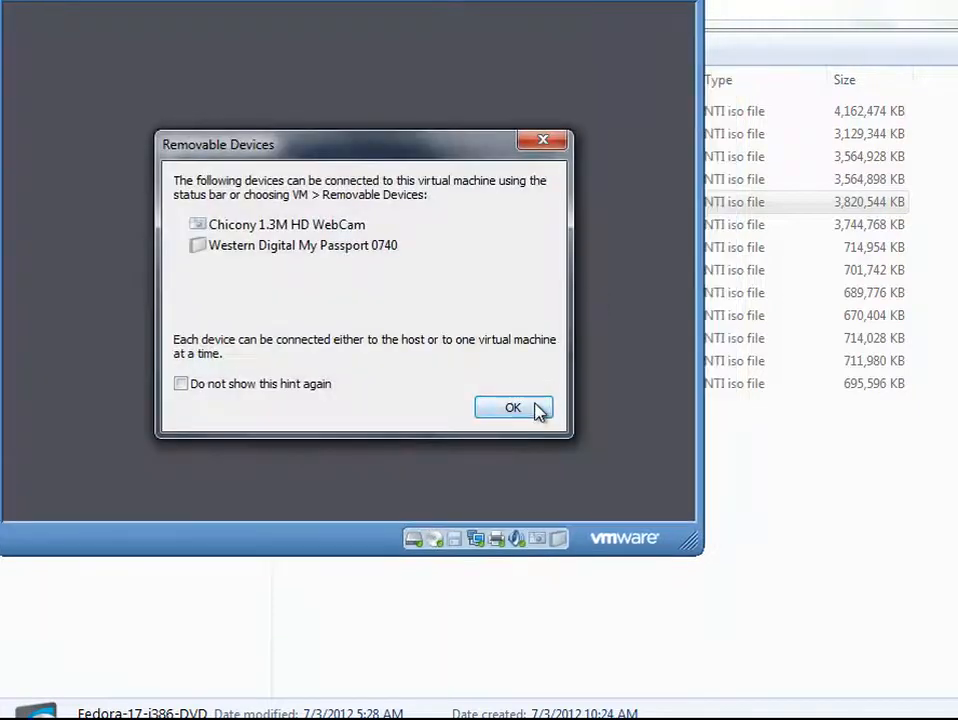
pyautogui.click(535, 412)
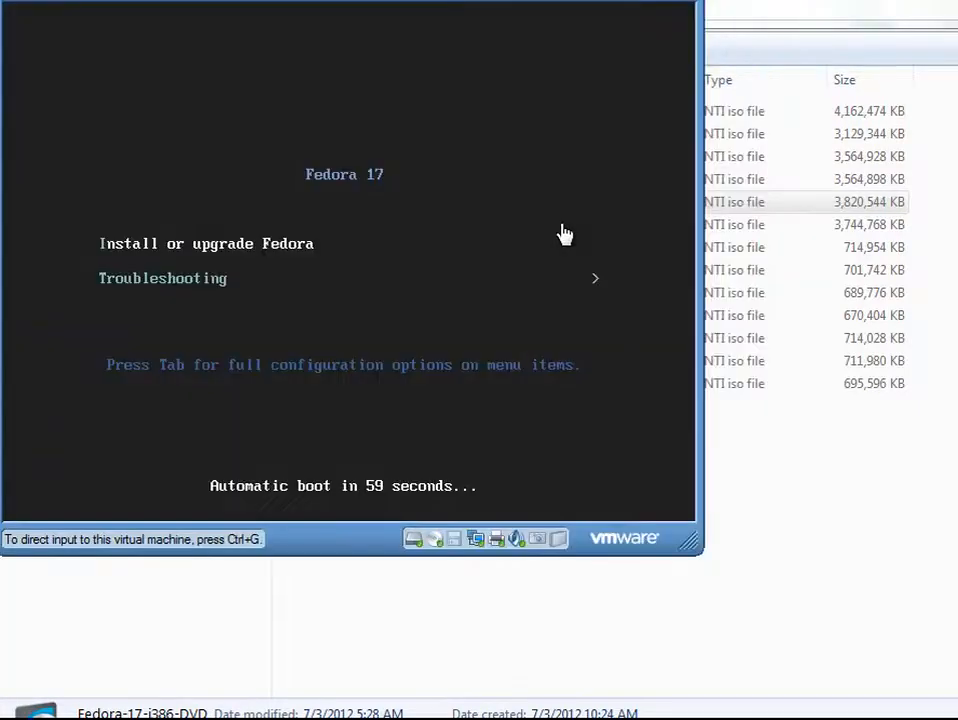
# Step: Try to enlarge the virtual machine window by resizing its corner
pyautogui.click(188, 255)
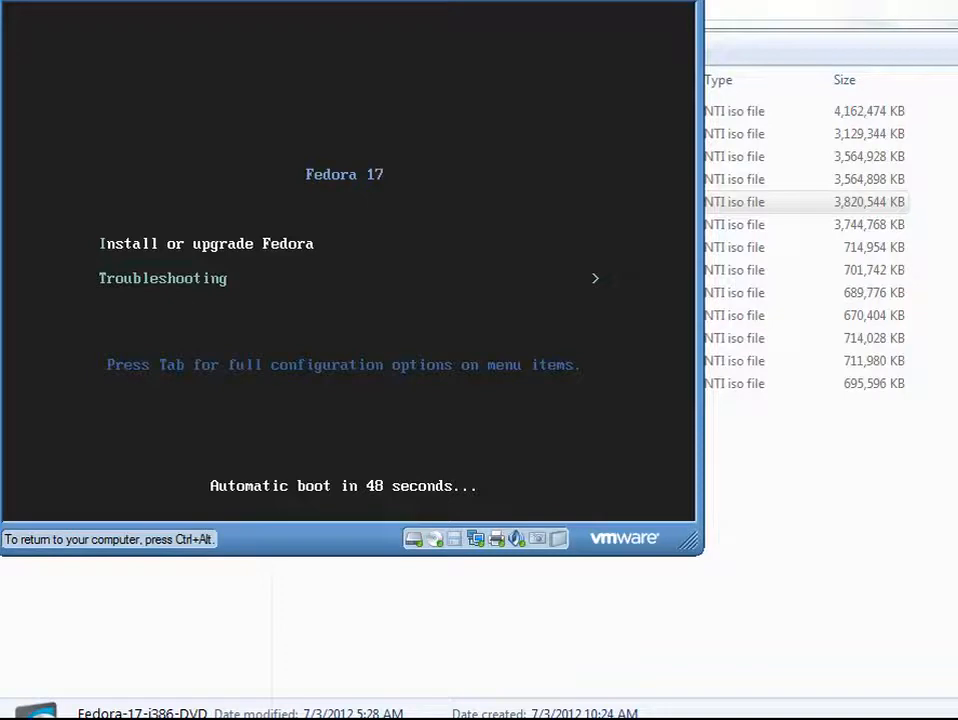
pyautogui.hotkey('ctrl', 'alt')
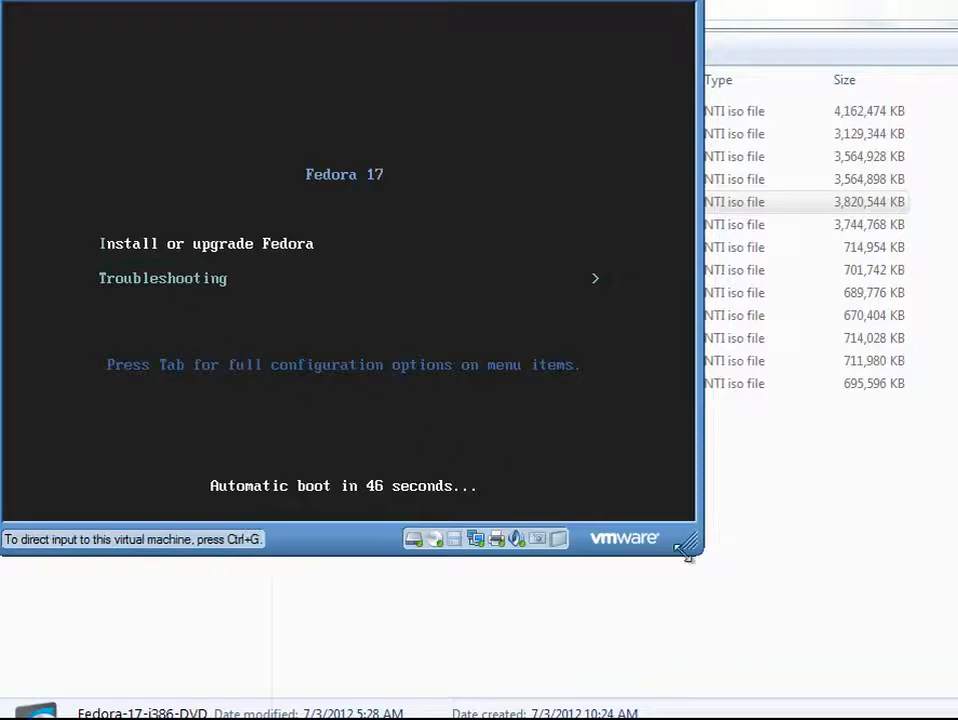
pyautogui.moveTo(690, 545); pyautogui.dragTo(957, 719)
pyautogui.moveTo(691, 540); pyautogui.dragTo(957, 719)
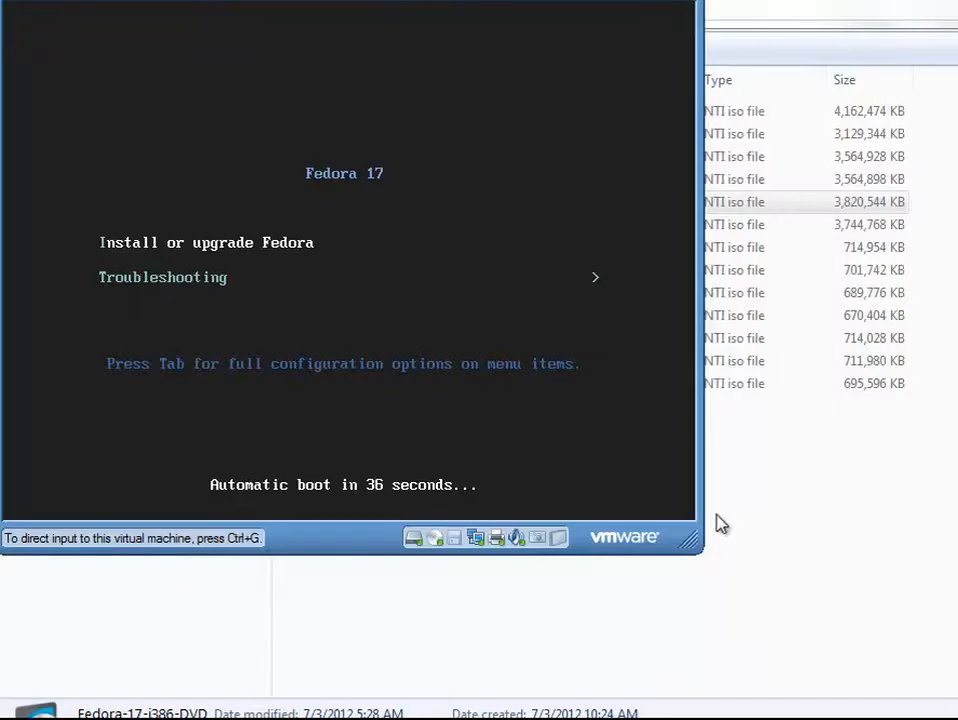
pyautogui.moveTo(689, 533); pyautogui.dragTo(957, 719)
pyautogui.moveTo(690, 541); pyautogui.dragTo(845, 658)
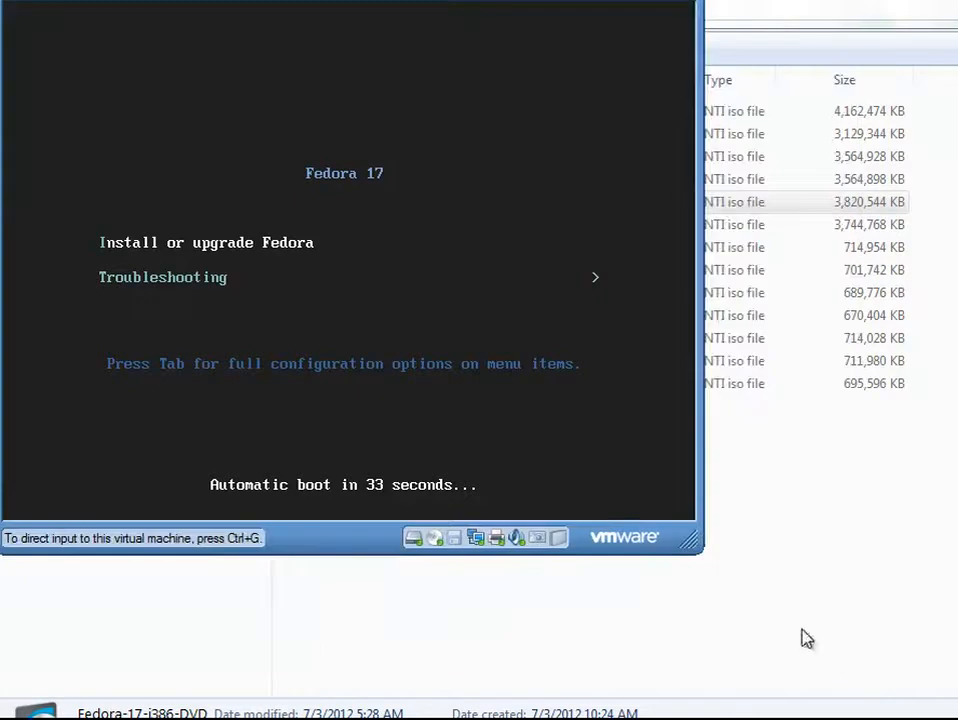
# Step: Boot the virtual machine with the Install or upgrade Fedora option
pyautogui.click(281, 243)
pyautogui.press('Return')
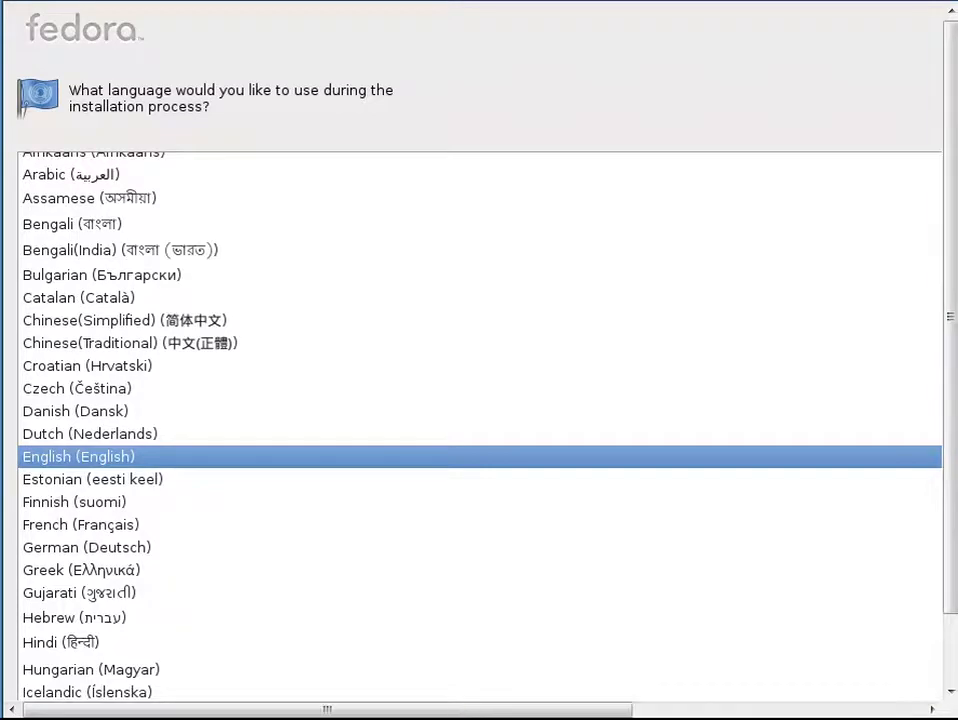
# Step: Keep English as the installation language and U.S. English as the keyboard layout and continue
pyautogui.moveTo(947, 600); pyautogui.dragTo(950, 698)
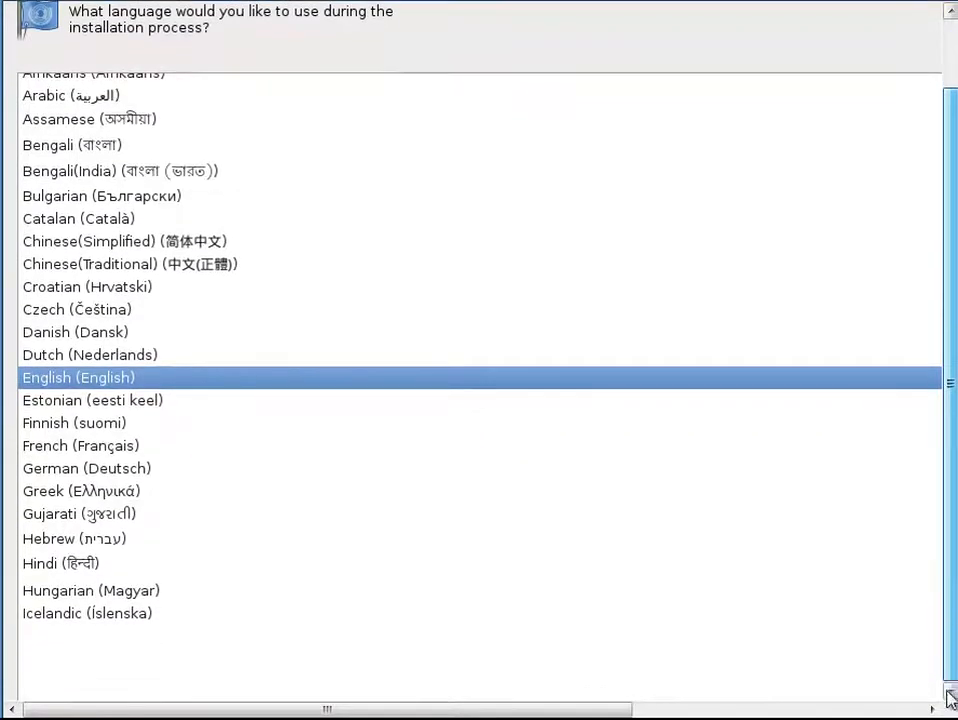
pyautogui.moveTo(326, 709)
pyautogui.mouseDown()
pyautogui.moveTo(618, 709)
pyautogui.moveTo(326, 709)
pyautogui.mouseUp()
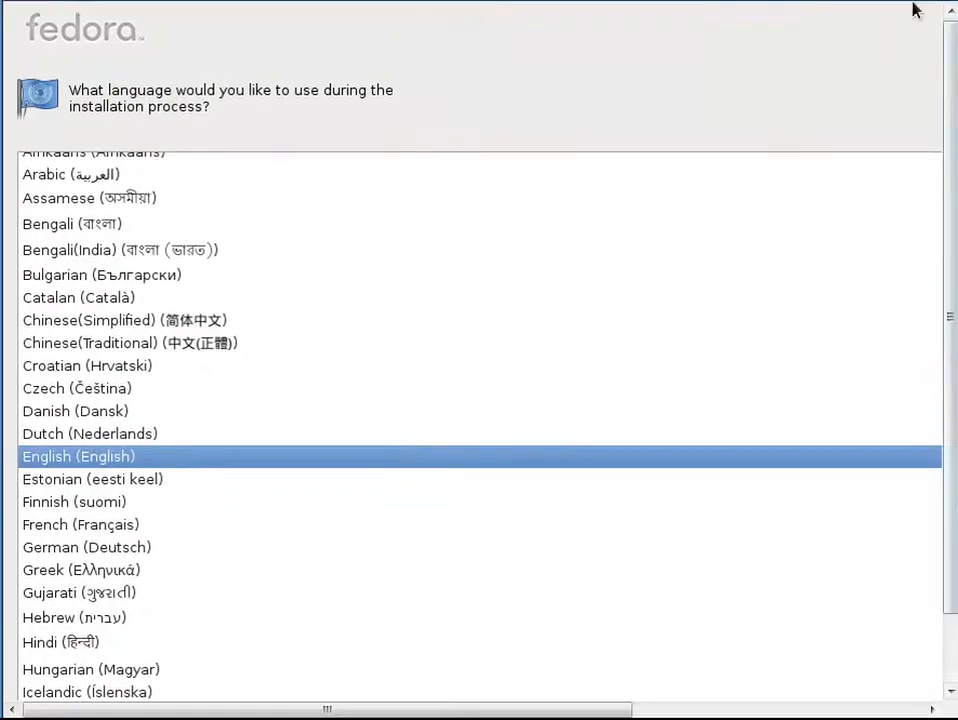
pyautogui.scroll(-3, 932, 547)
pyautogui.scroll(2, 913, 541)
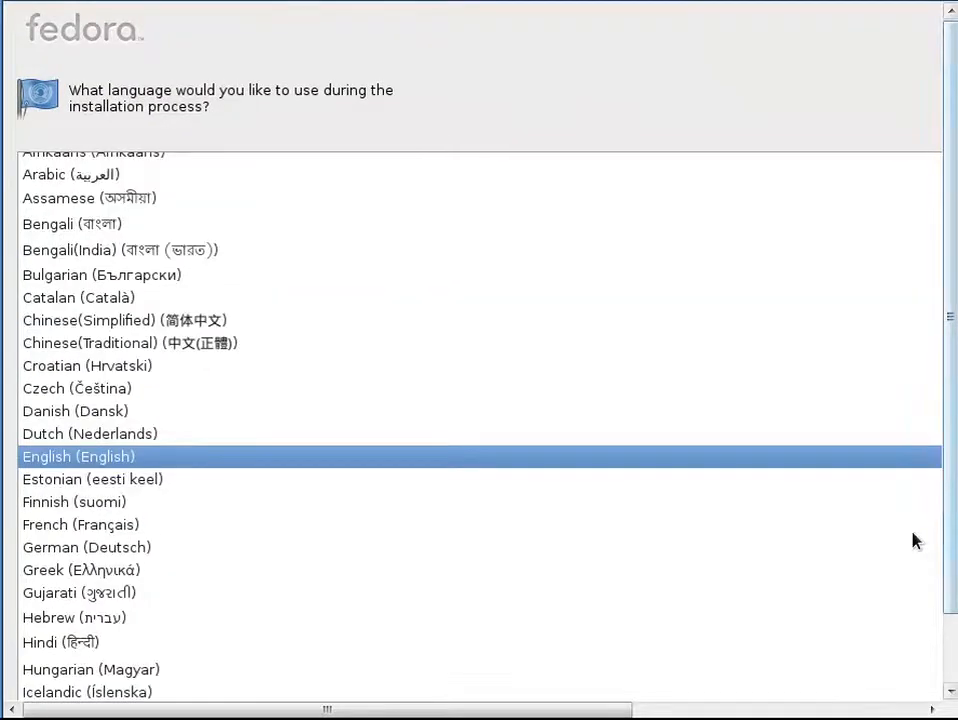
pyautogui.moveTo(949, 494); pyautogui.dragTo(949, 621)
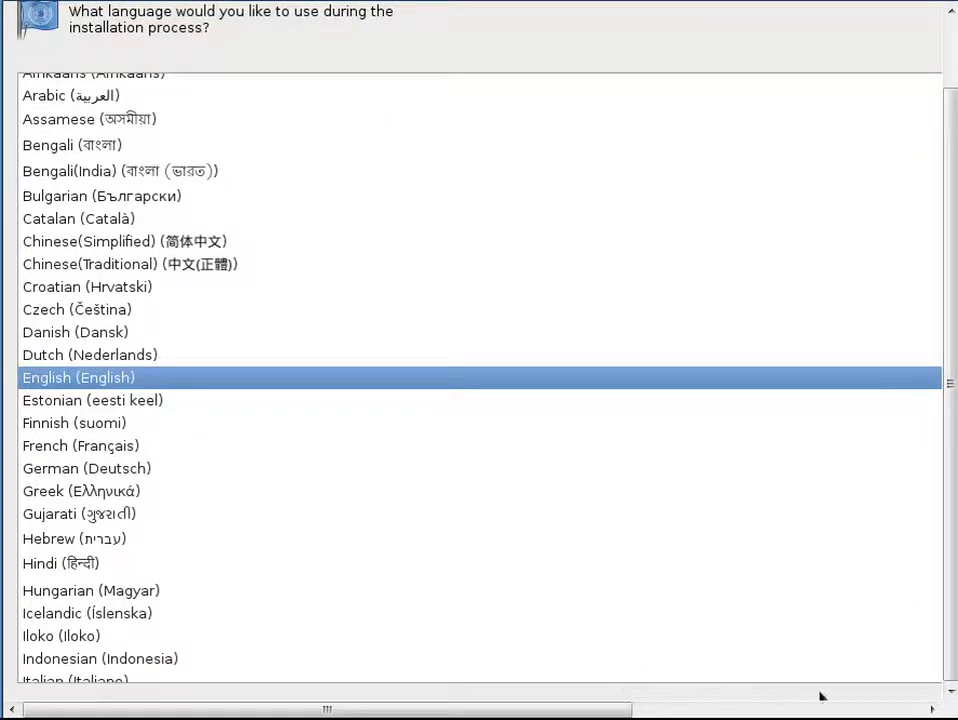
pyautogui.moveTo(473, 713); pyautogui.dragTo(800, 703)
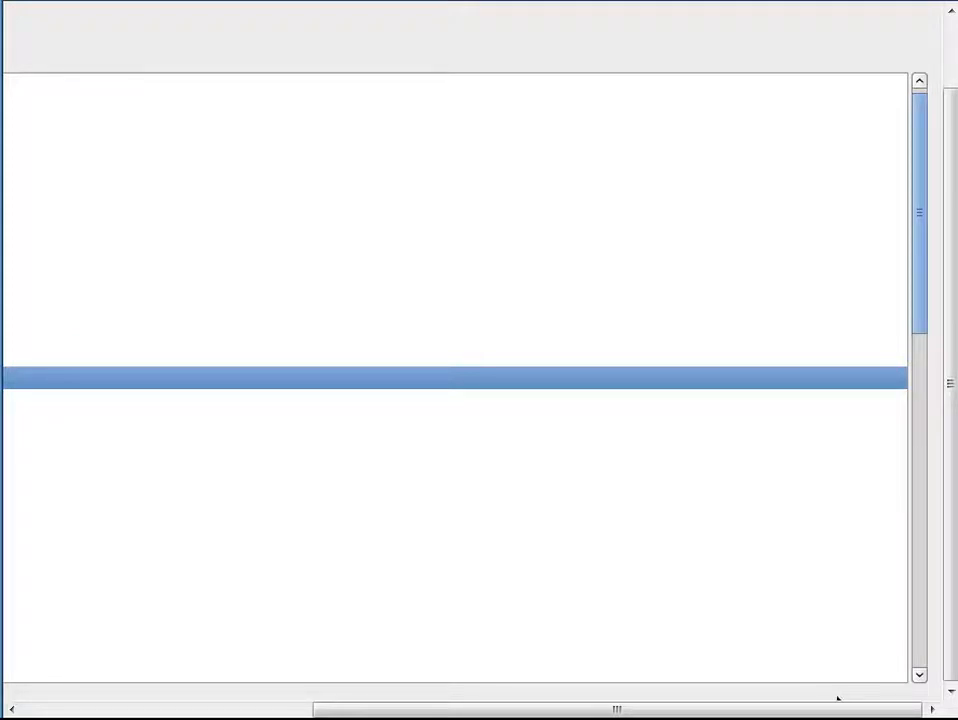
pyautogui.click(838, 699)
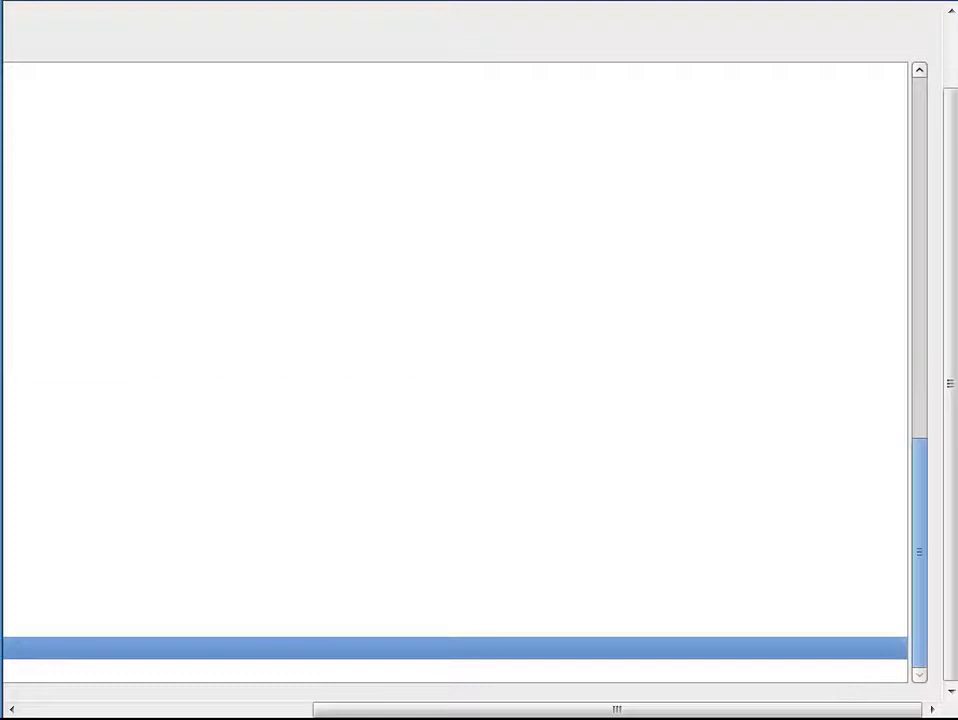
pyautogui.moveTo(567, 712); pyautogui.dragTo(230, 715)
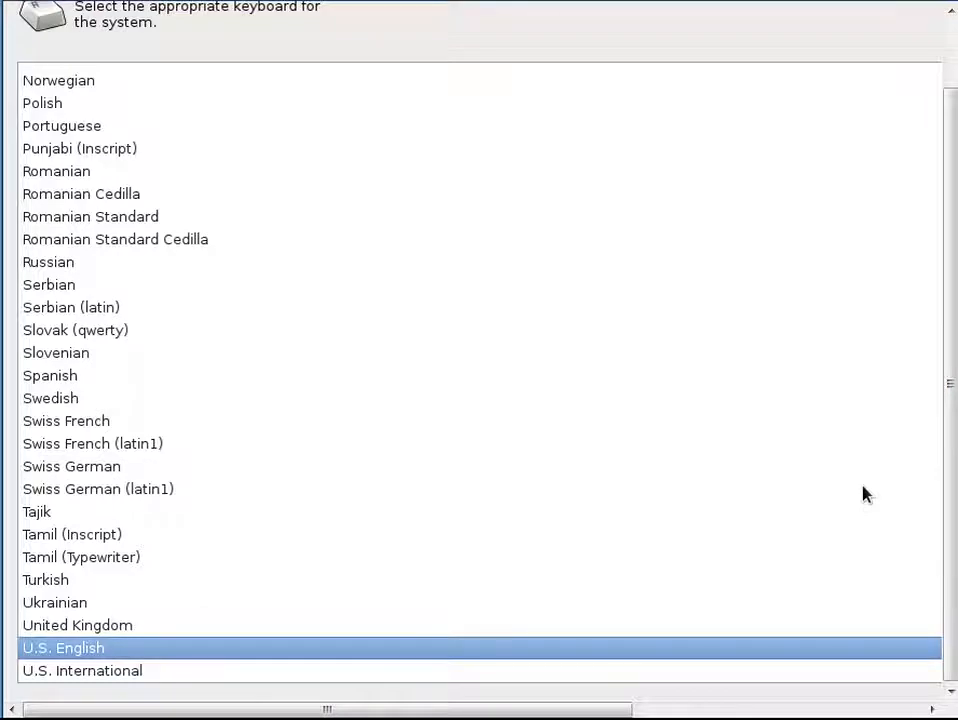
pyautogui.press('Return')
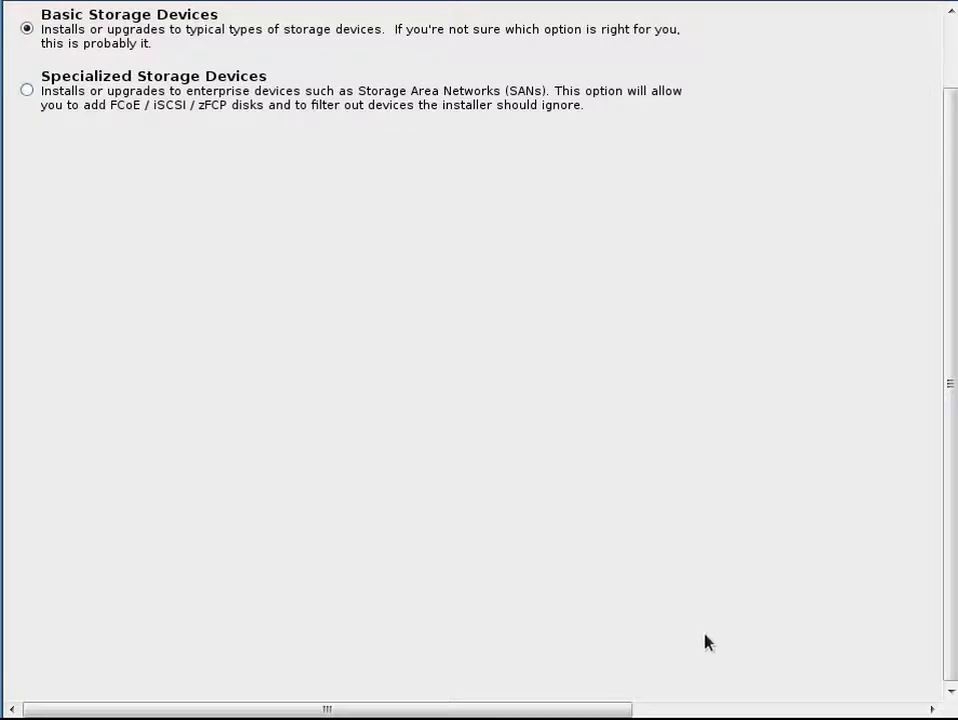
# Step: Choose Basic Storage Devices for the installation and continue
pyautogui.press('Tab')
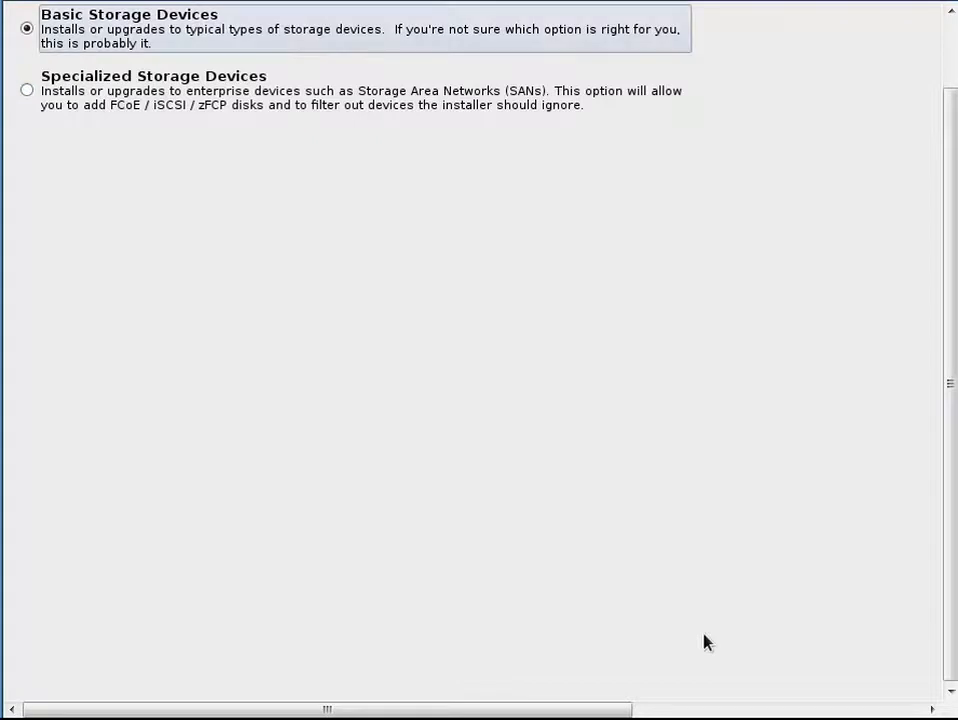
pyautogui.press('Tab')
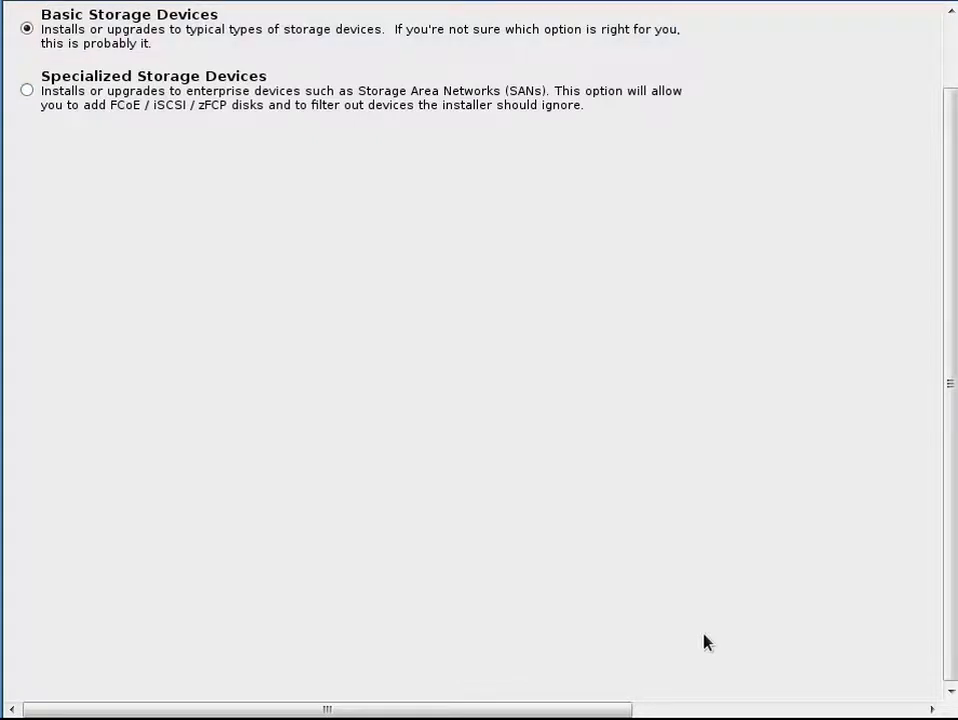
pyautogui.press('Return')
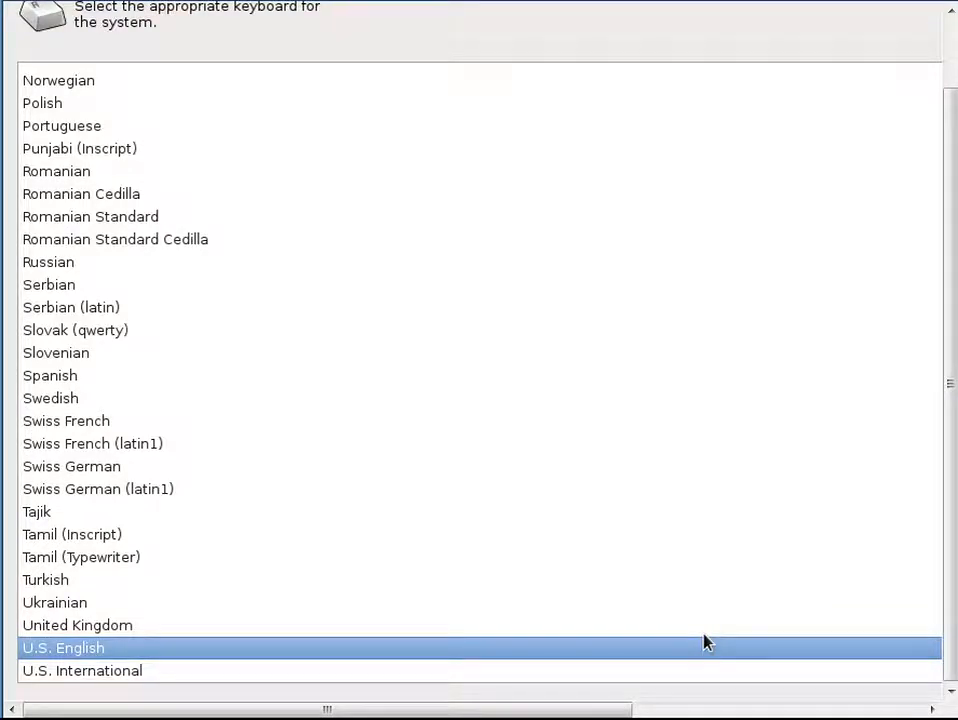
pyautogui.press('Return')
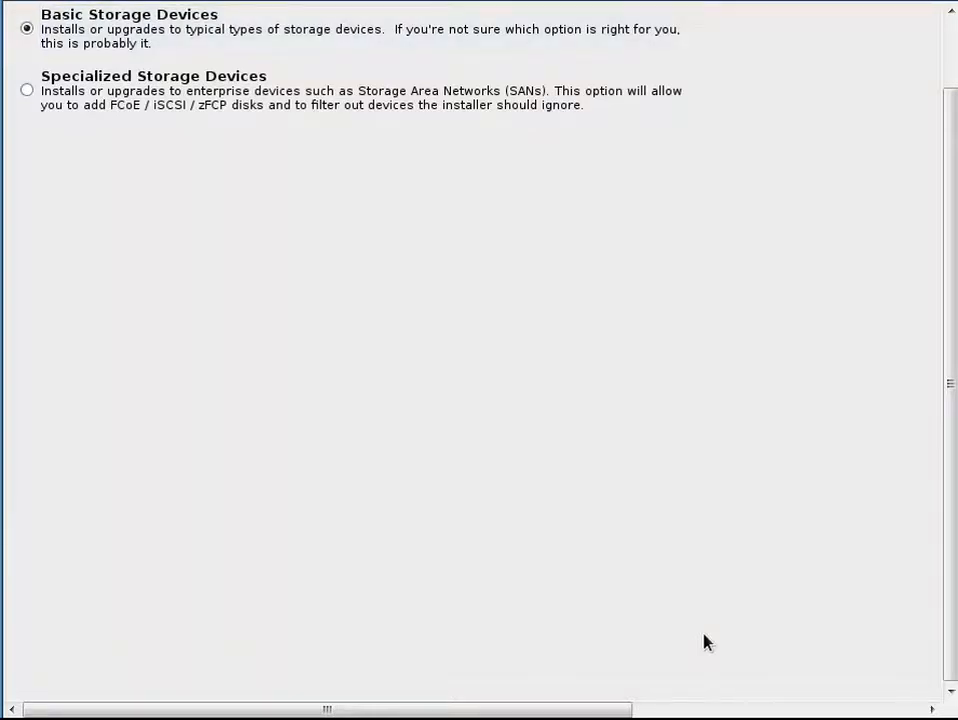
pyautogui.press('Return')
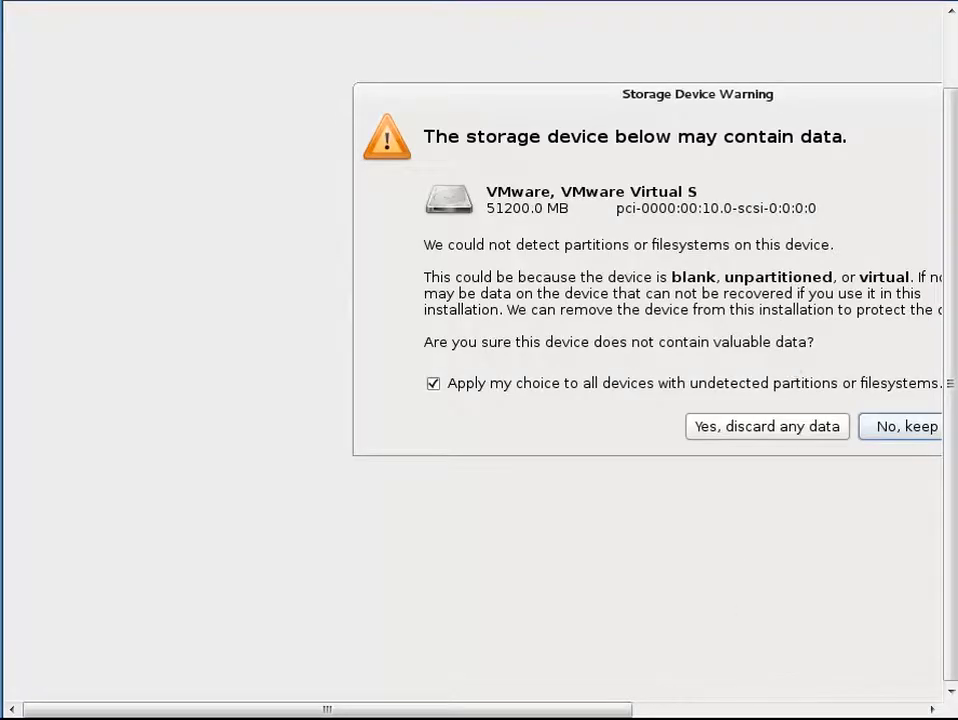
# Step: Discard any data on the virtual storage device, applying the choice to all devices without detected partitions
pyautogui.moveTo(600, 712); pyautogui.dragTo(800, 712)
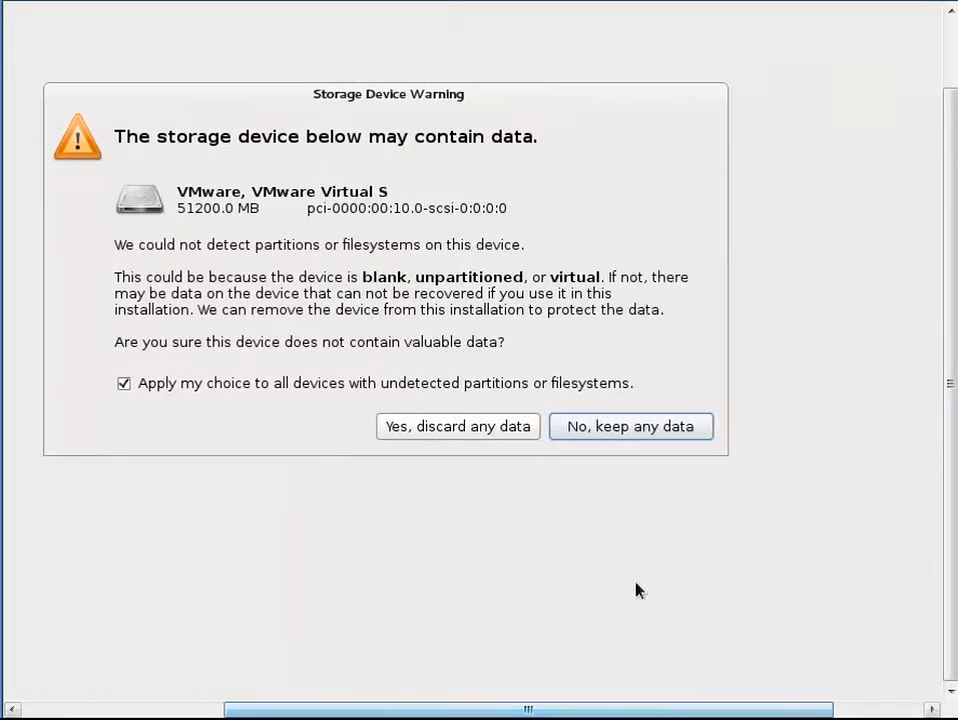
pyautogui.click(460, 430)
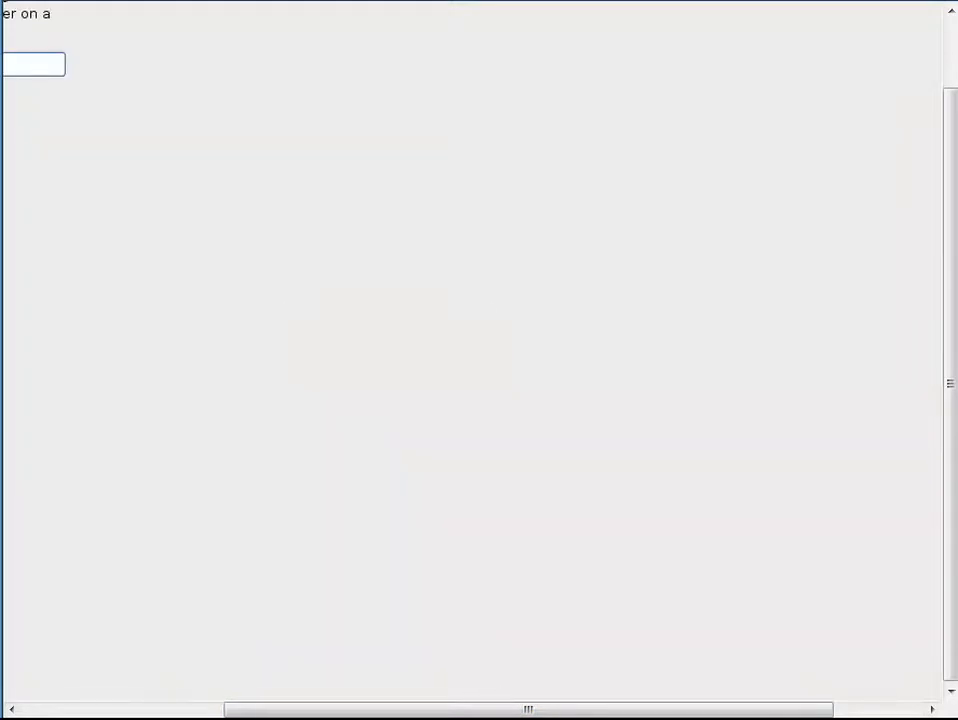
# Step: Keep the default hostname localhost.localdomain and continue to the time zone screen
pyautogui.moveTo(492, 710); pyautogui.dragTo(188, 710)
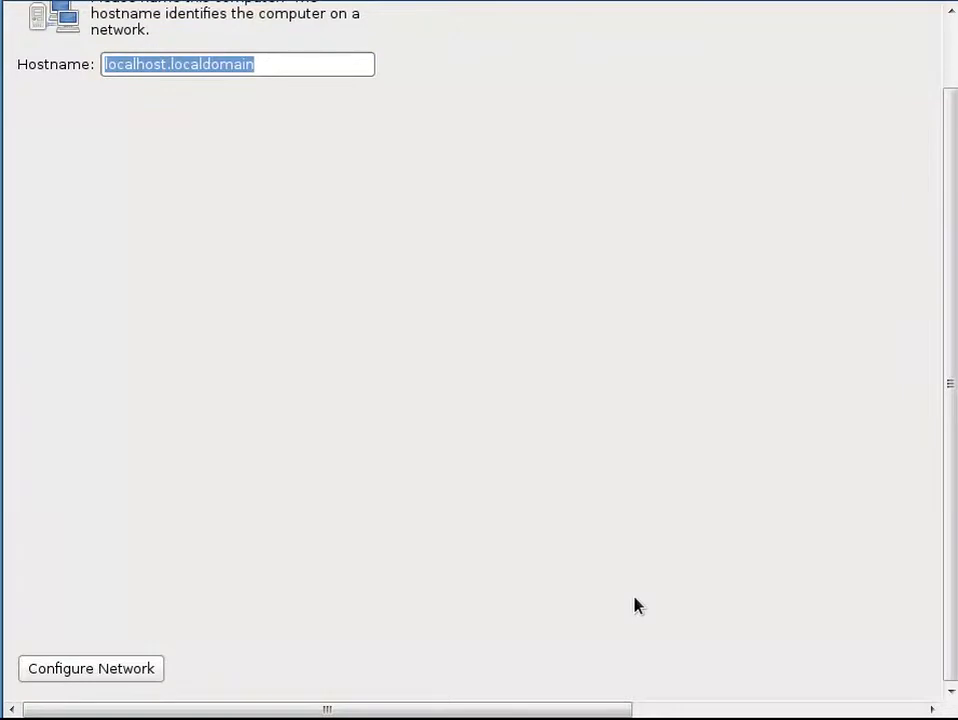
pyautogui.hotkey('alt', 'n')
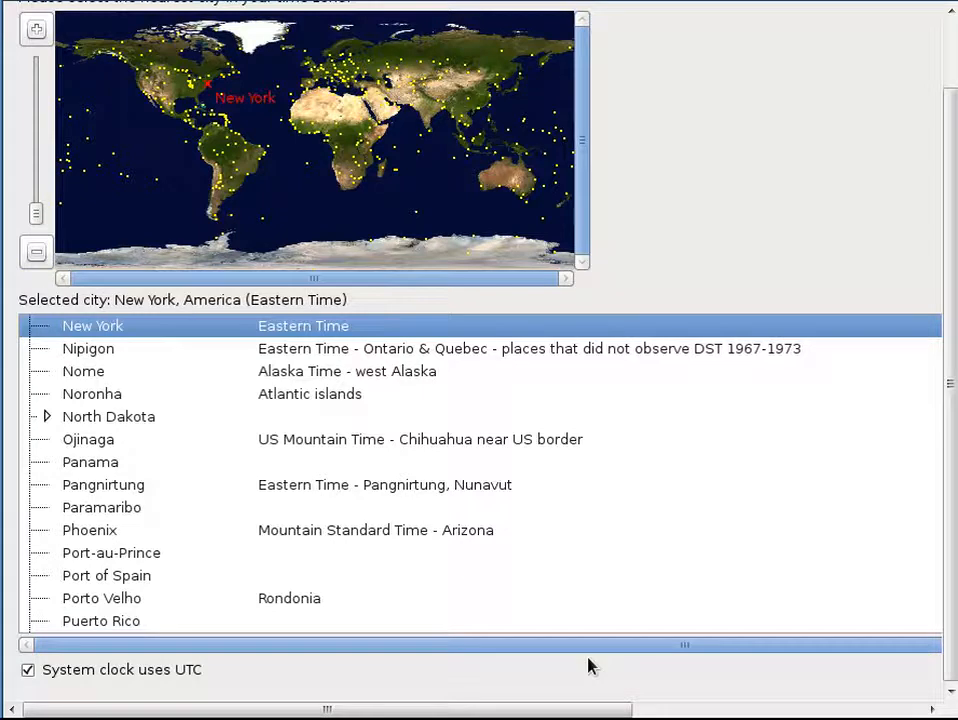
pyautogui.press('Tab')
pyautogui.press('Tab')
pyautogui.press('Return')
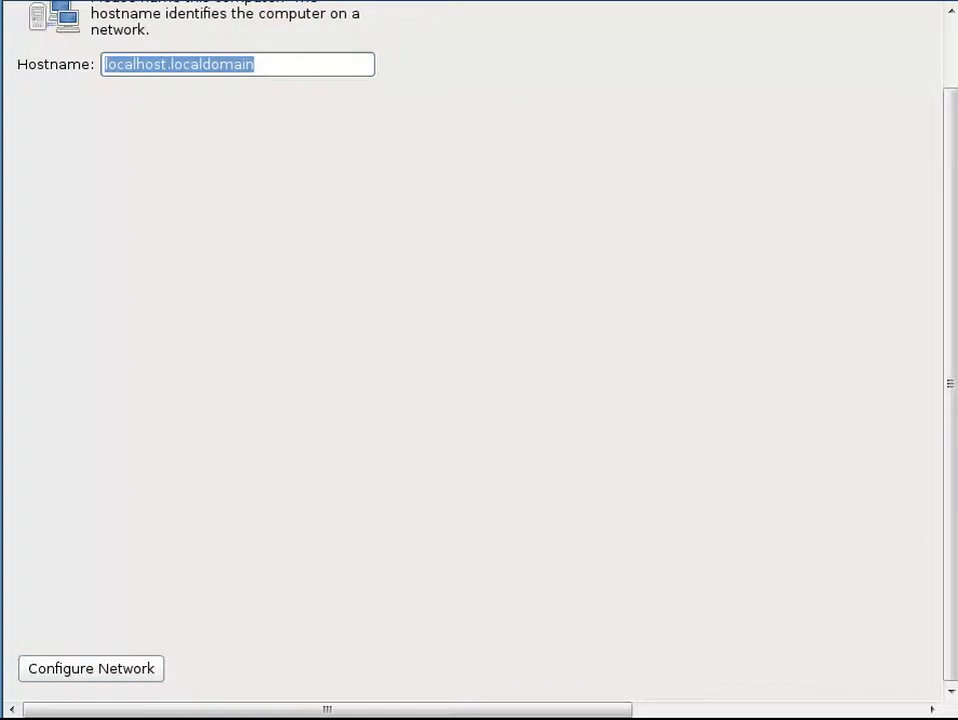
pyautogui.press('Return')
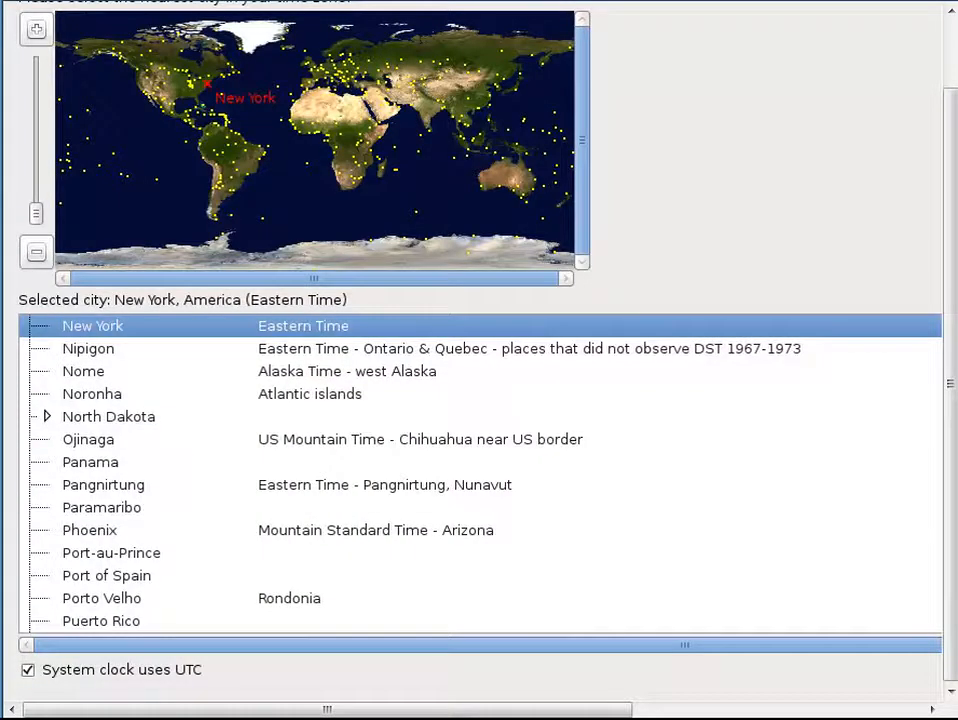
# Step: Keep New York as the time zone with the system clock using UTC and continue
pyautogui.press('Tab')
pyautogui.press('Tab')
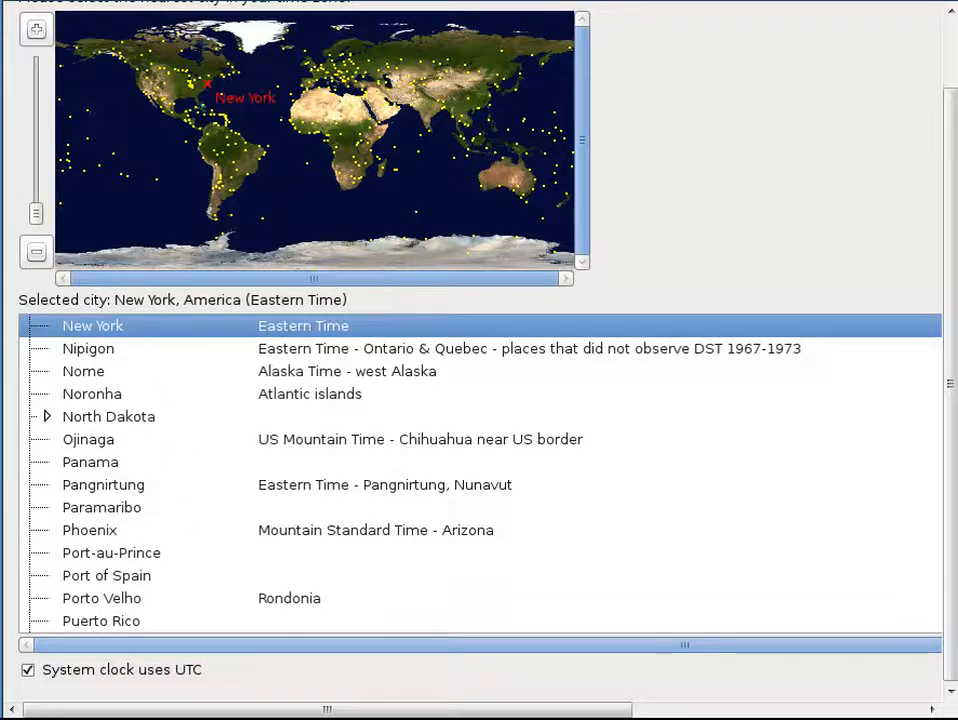
pyautogui.hotkey('alt', 'n')
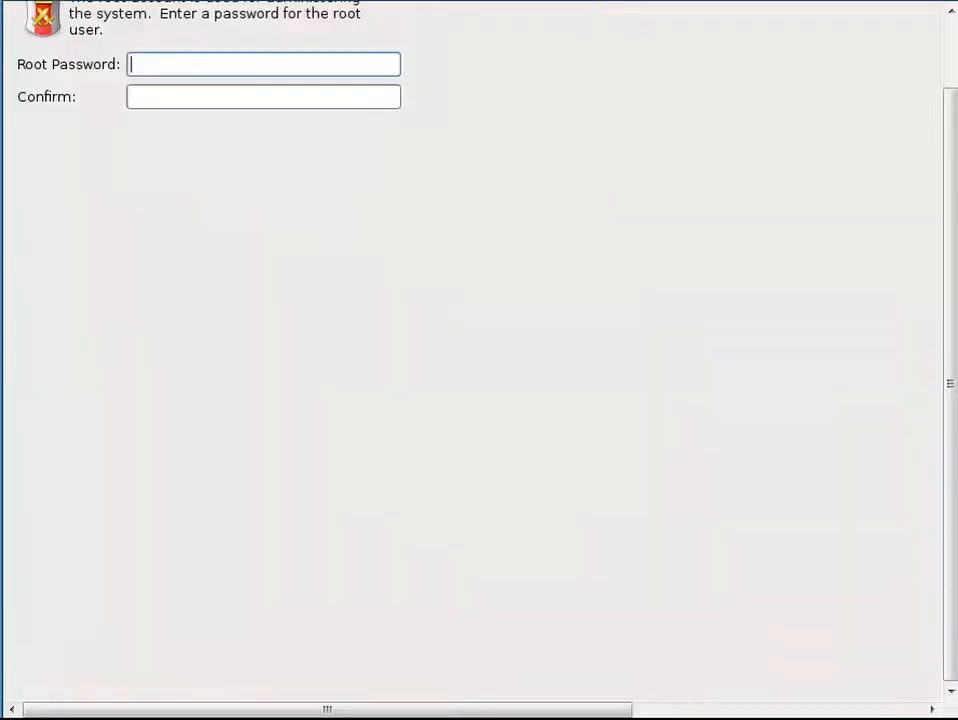
# Step: Enter and confirm the root password, accepting it despite the weak password warning
pyautogui.write('••••••••')
pyautogui.press('Tab')
pyautogui.write('••••••••')
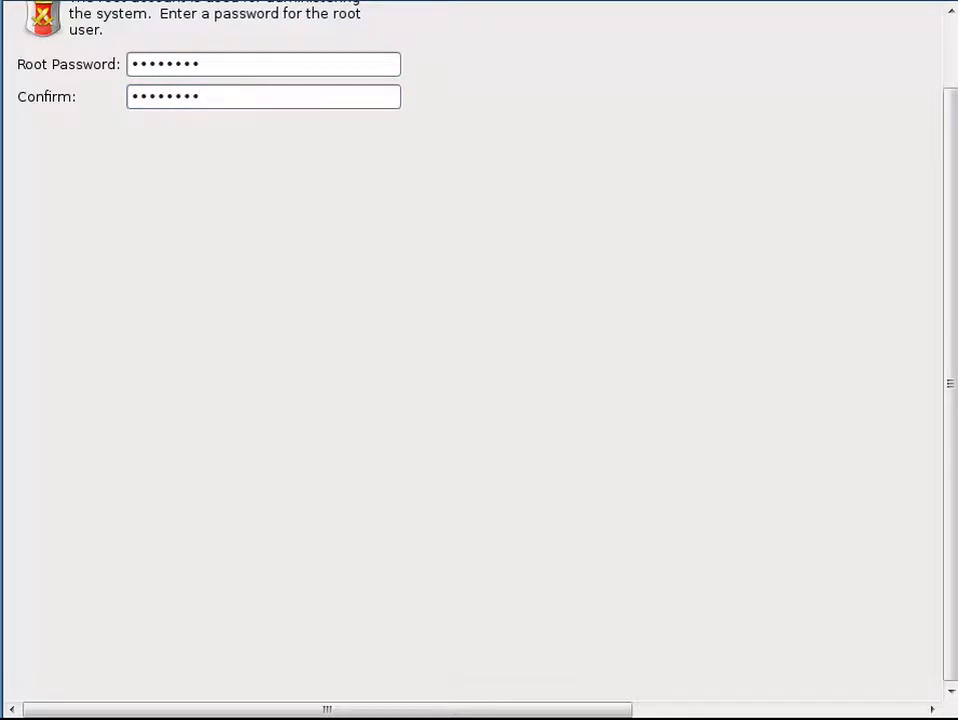
pyautogui.press('Return')
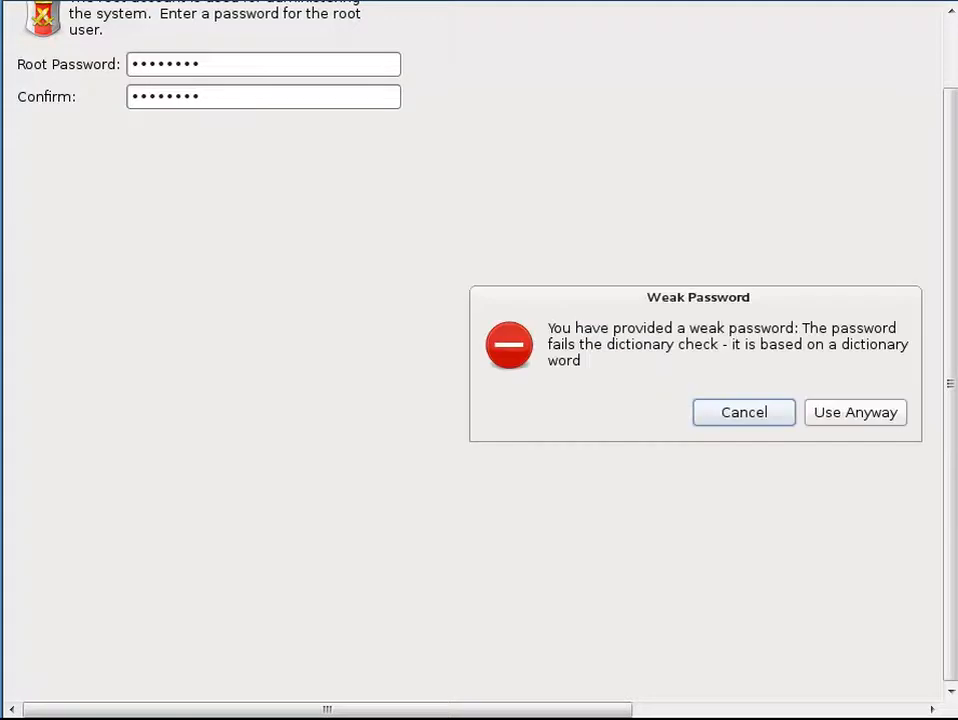
pyautogui.press('Tab')
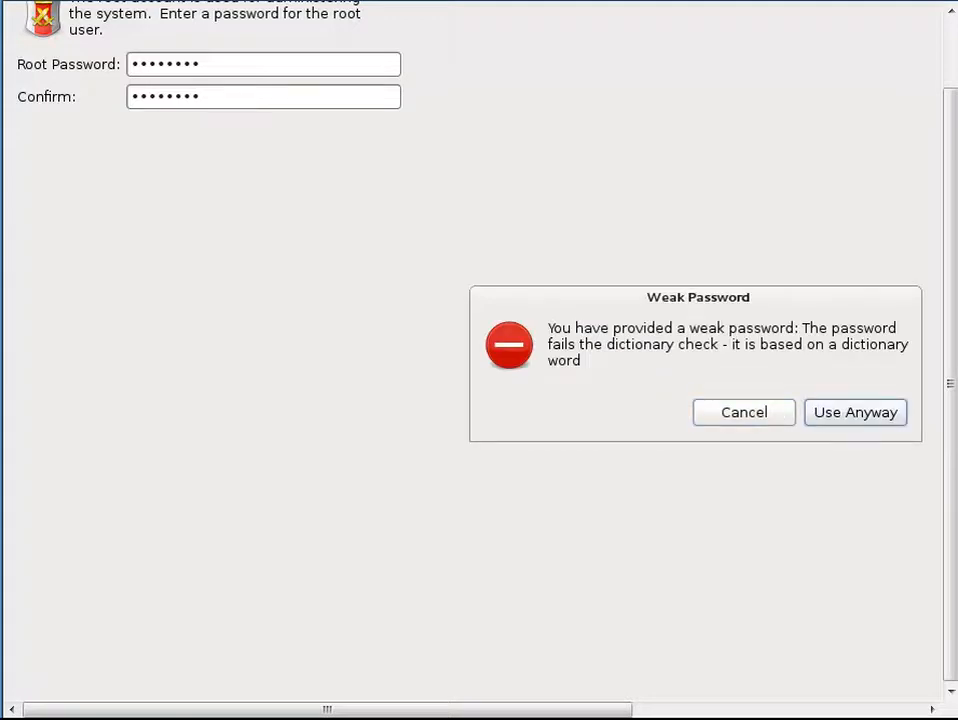
pyautogui.press('Return')
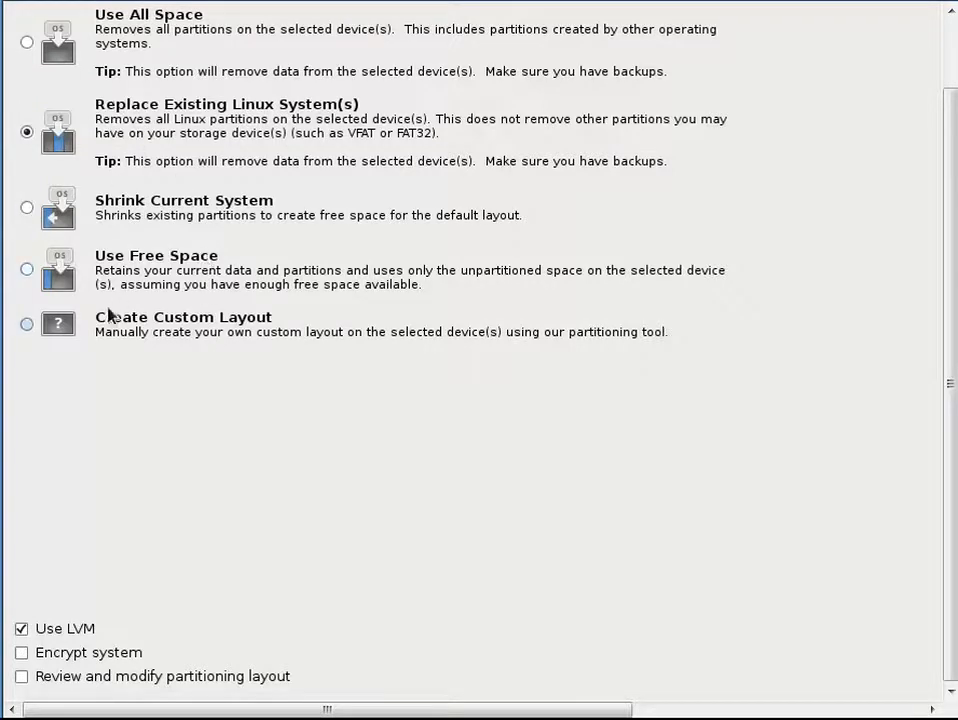
# Step: Choose Create Custom Layout as the installation type and continue to the partitioning tool
pyautogui.click(31, 331)
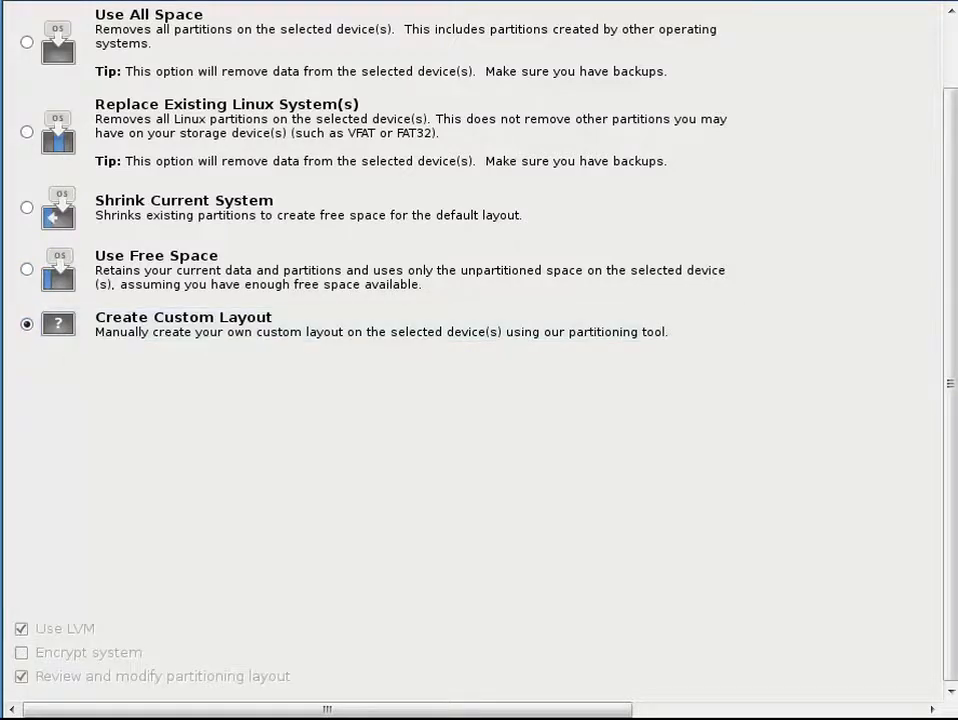
pyautogui.hotkey('alt', 'n')
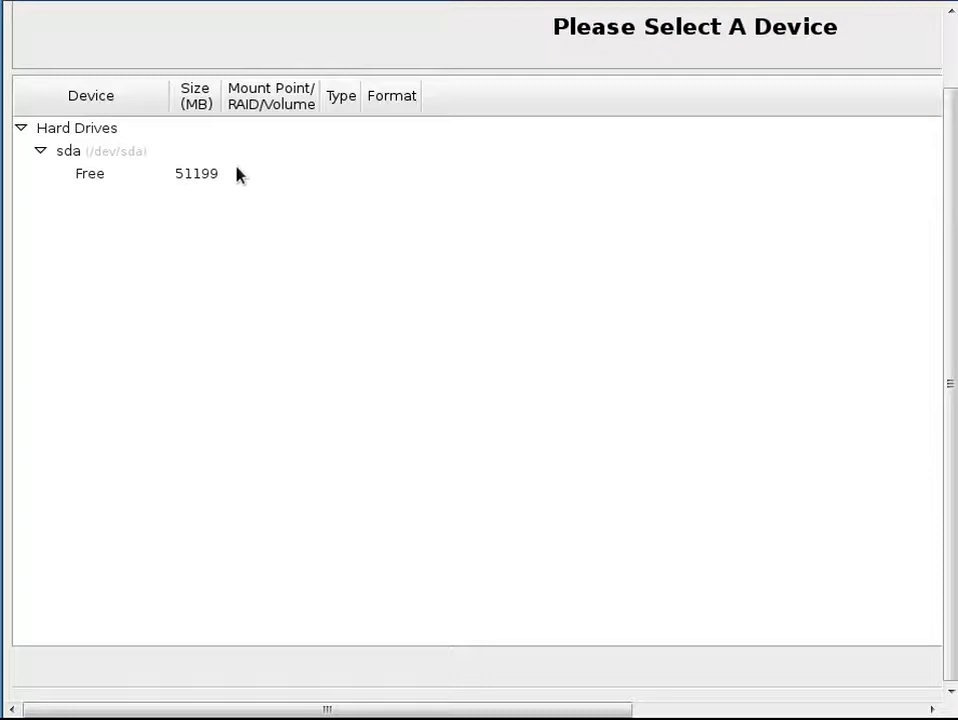
pyautogui.click(238, 176)
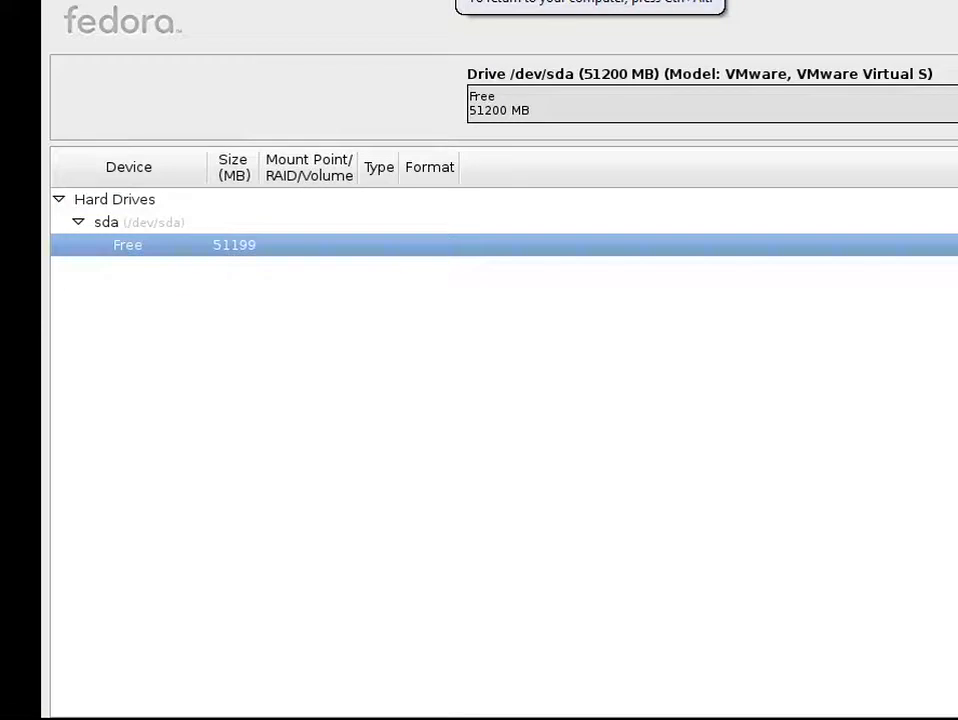
pyautogui.click(950, 718)
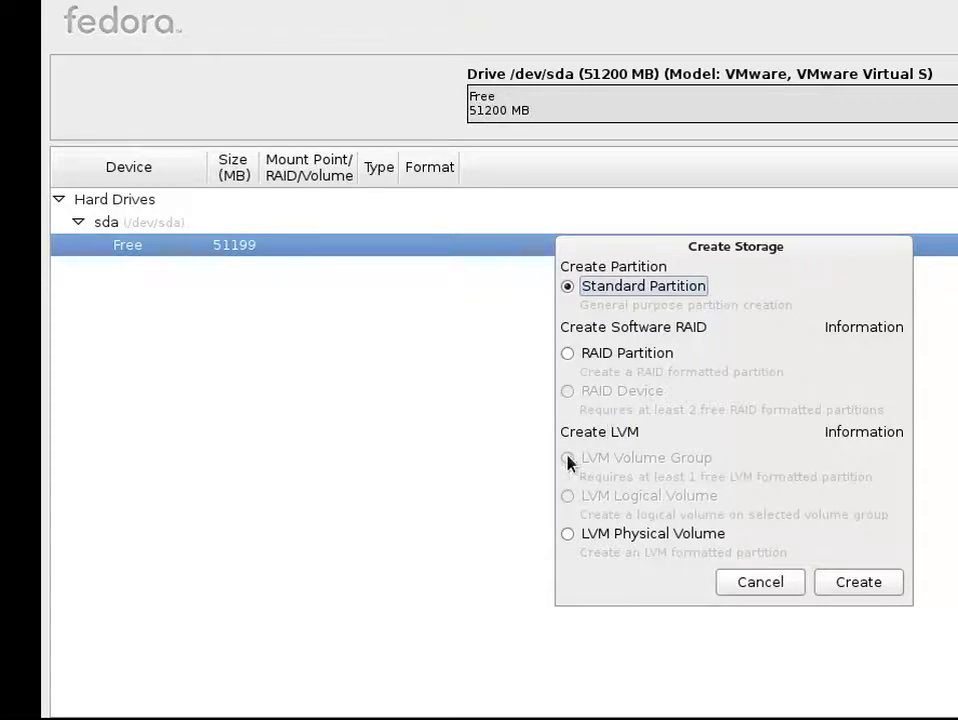
pyautogui.click(568, 535)
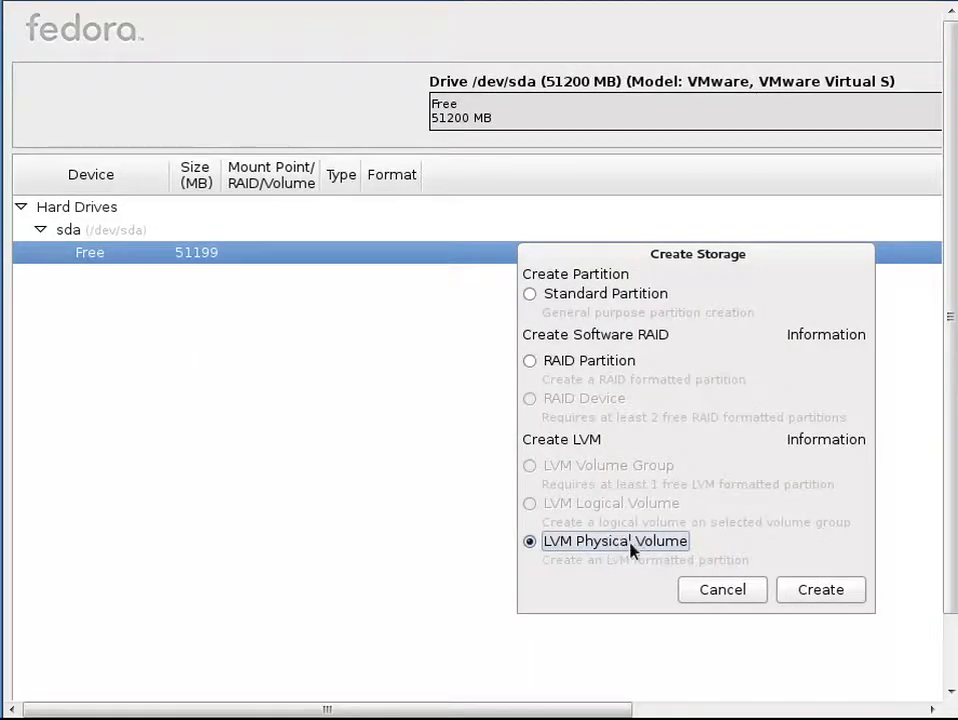
pyautogui.click(818, 590)
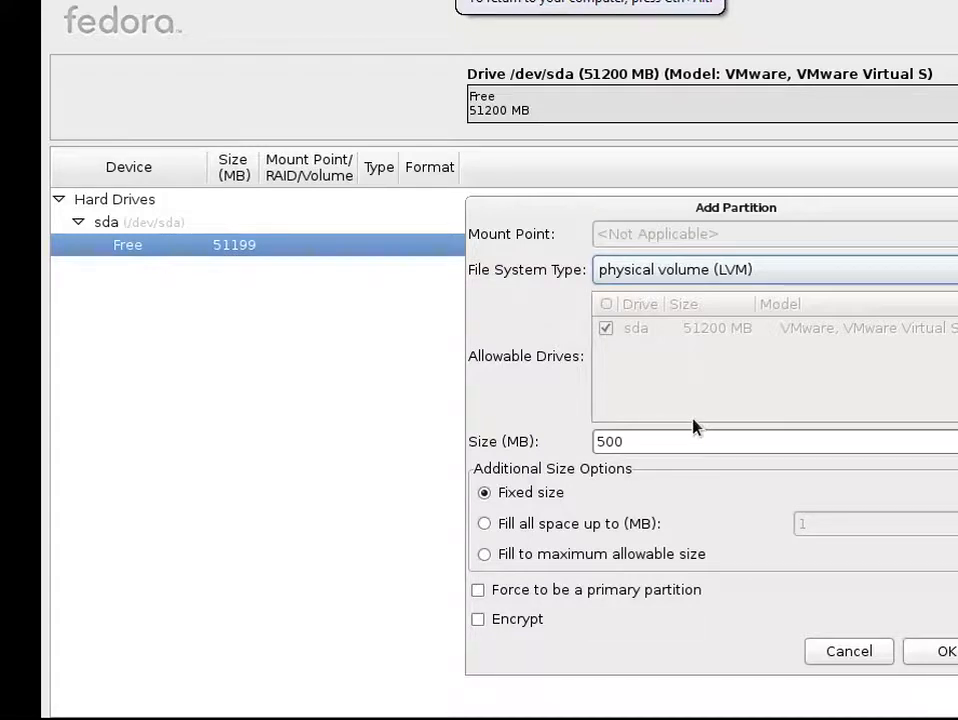
pyautogui.click(862, 655)
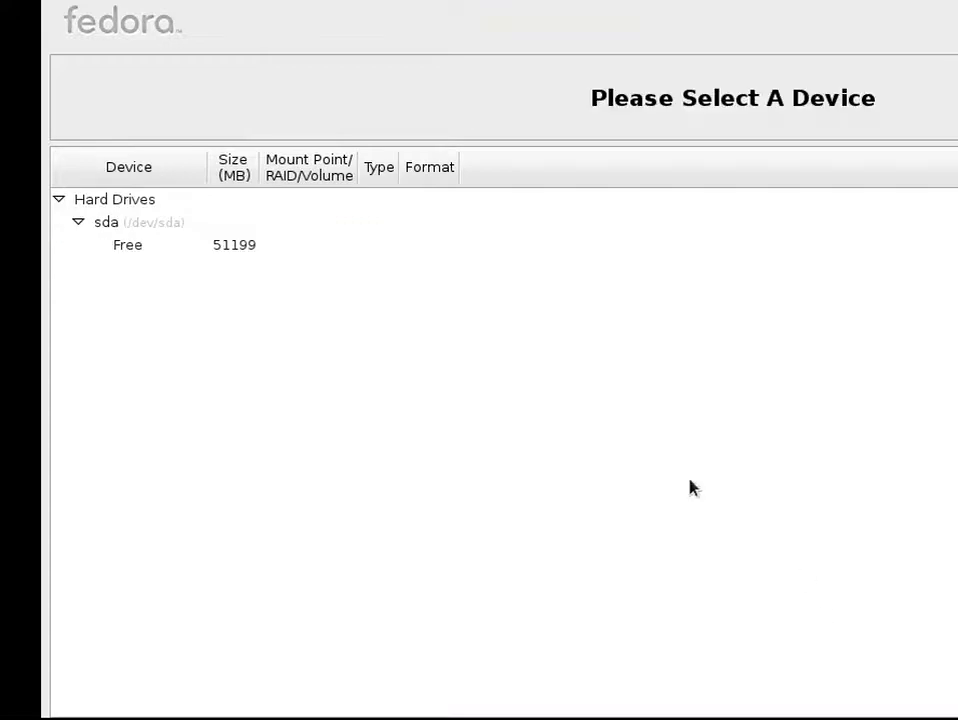
# Step: Create a 500 MB ext4 standard partition in the free space with mount point /boot
pyautogui.click(250, 245)
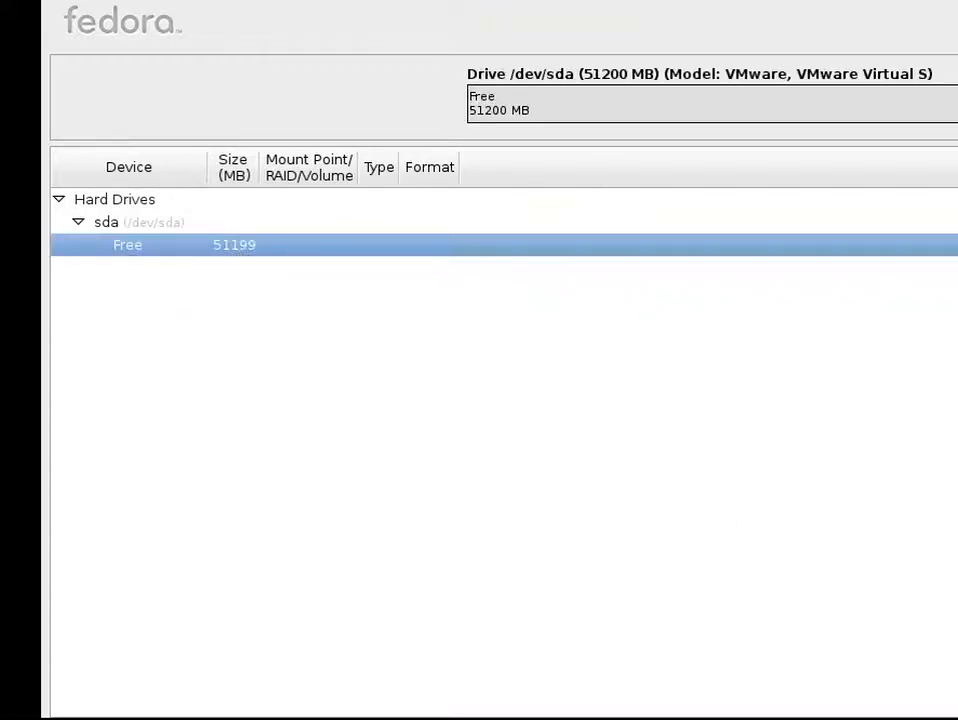
pyautogui.click(956, 718)
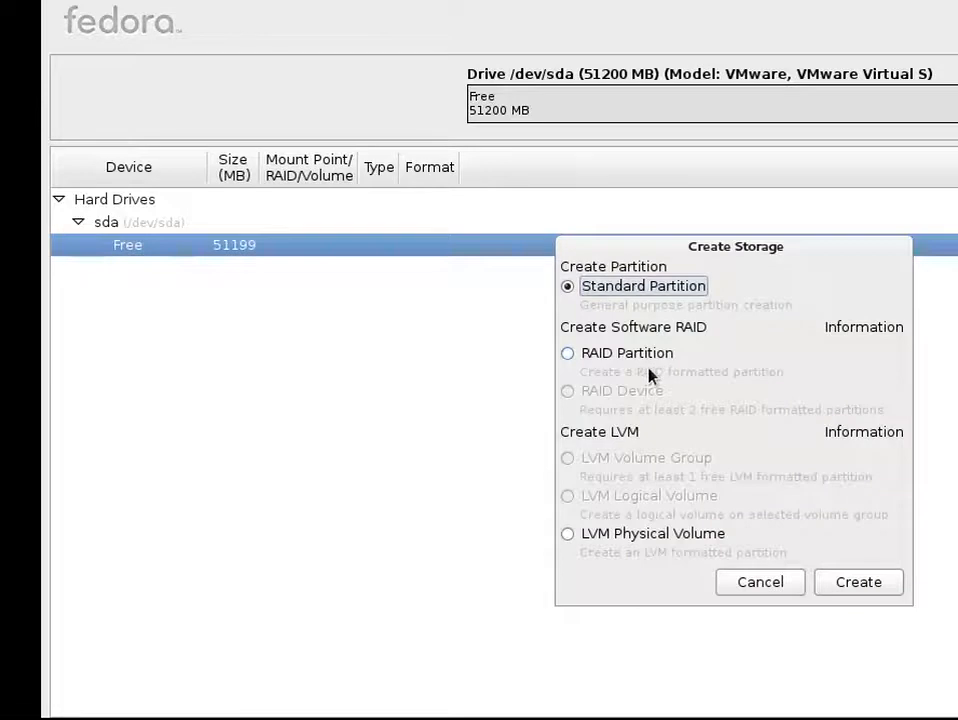
pyautogui.click(840, 594)
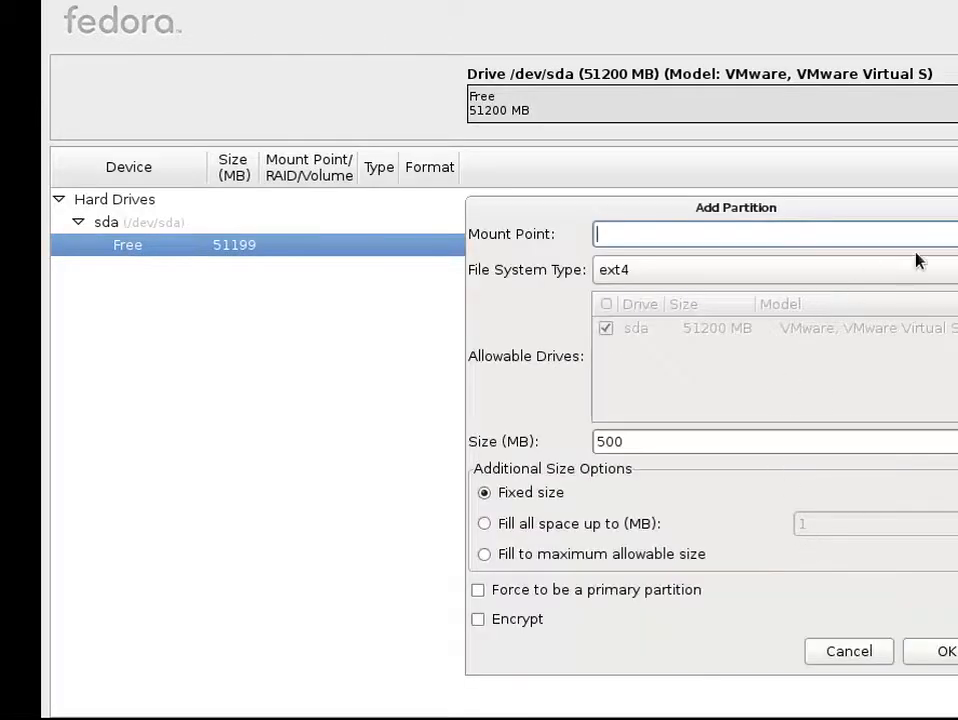
pyautogui.click(956, 234)
pyautogui.click(880, 292)
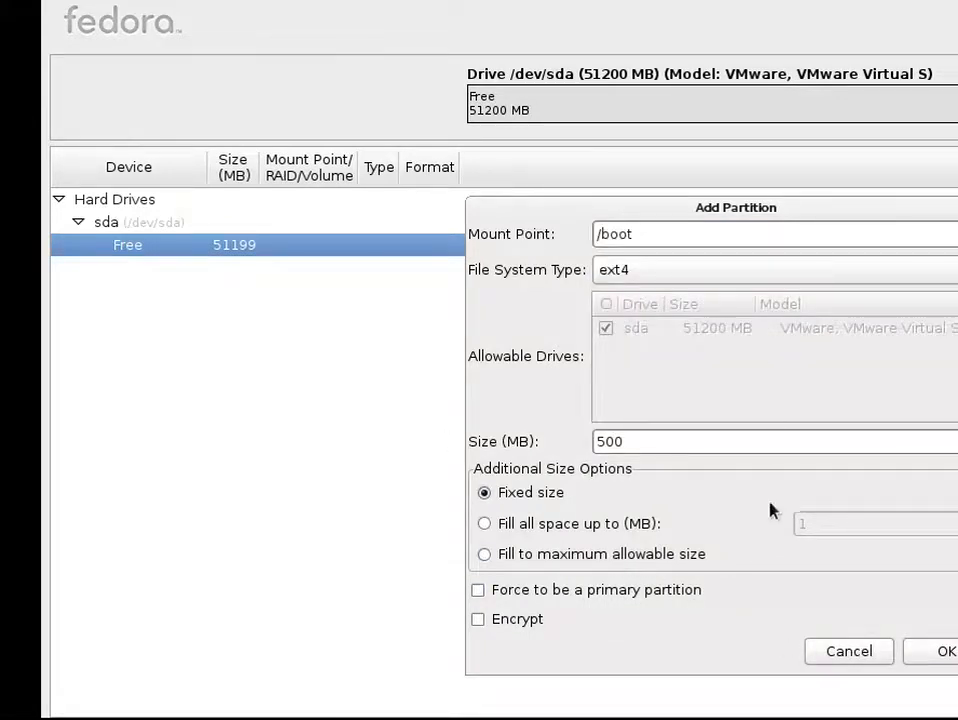
pyautogui.click(934, 650)
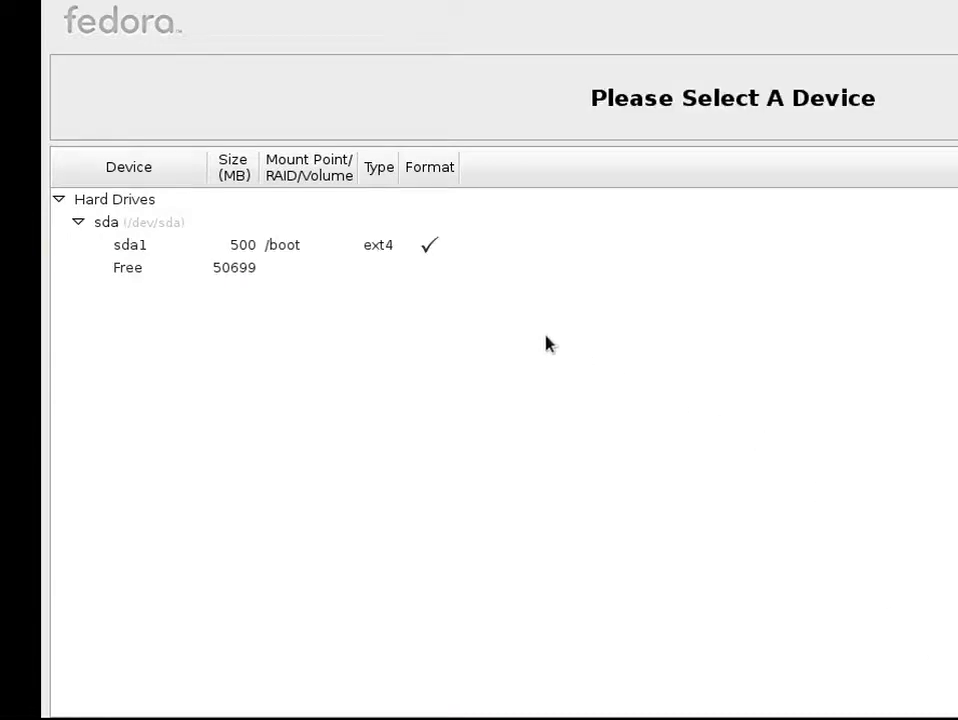
# Step: Create an LVM physical volume partition that fills the maximum allowable remaining free space
pyautogui.click(455, 268)
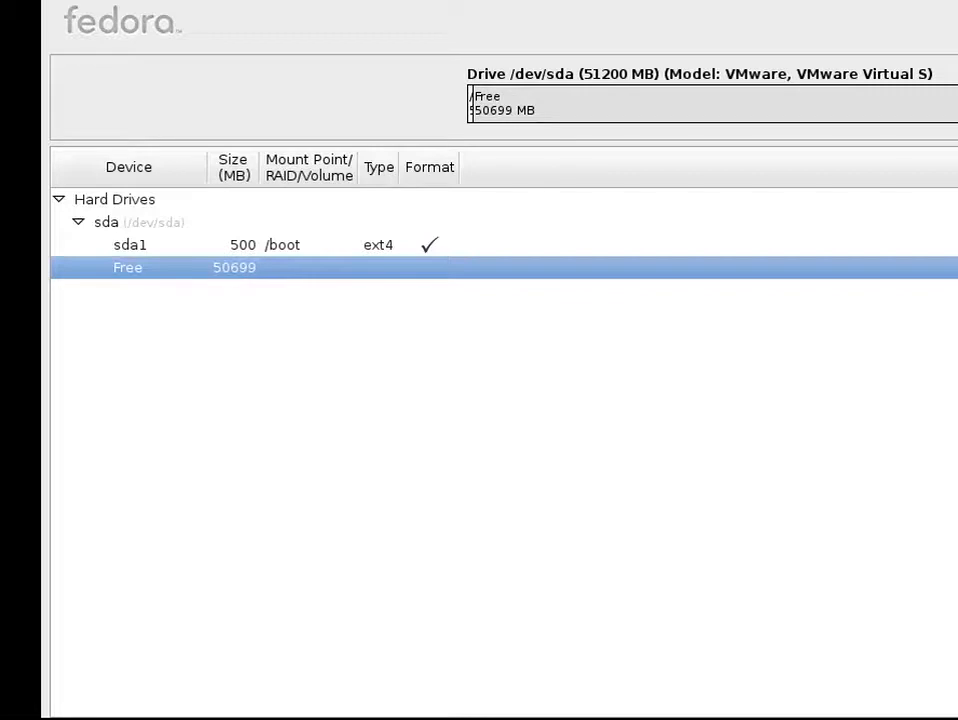
pyautogui.hotkey('alt', 'c')
pyautogui.click(614, 541)
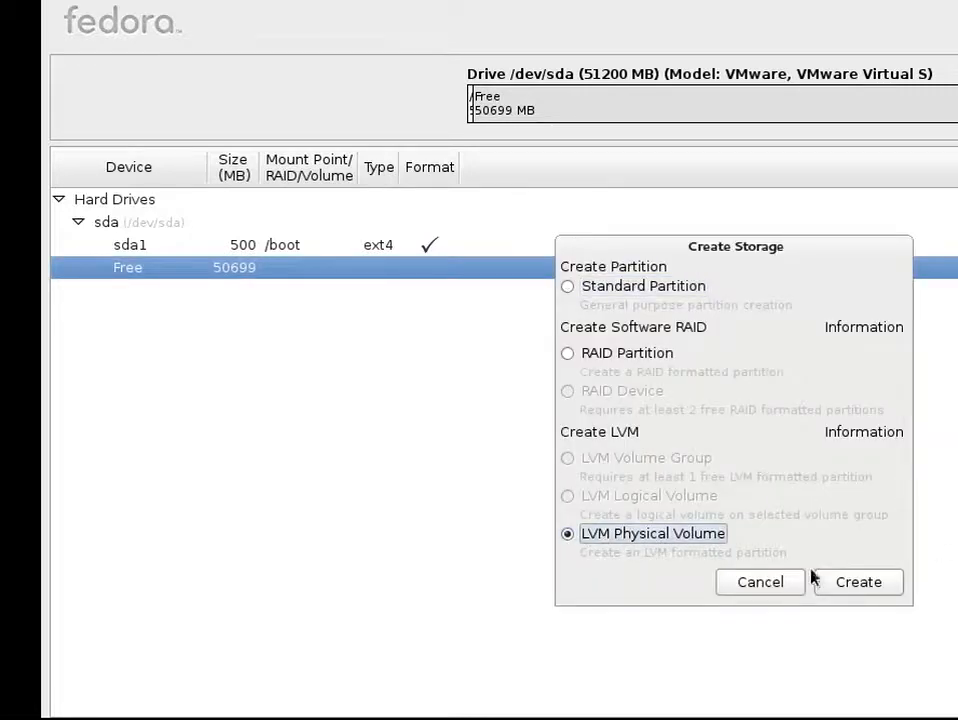
pyautogui.click(858, 583)
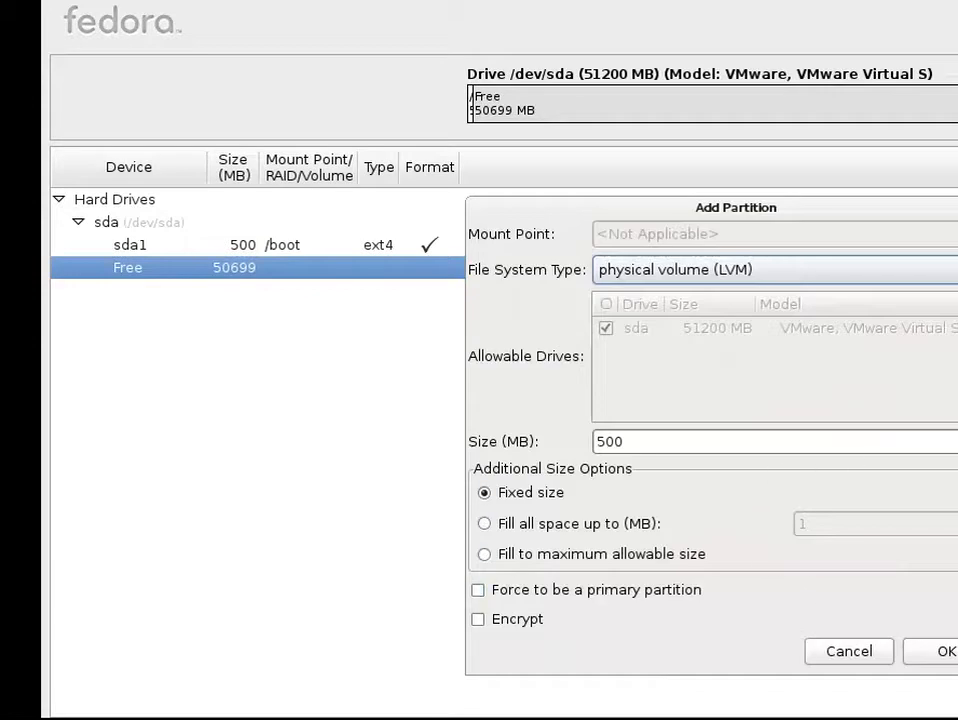
pyautogui.click(546, 557)
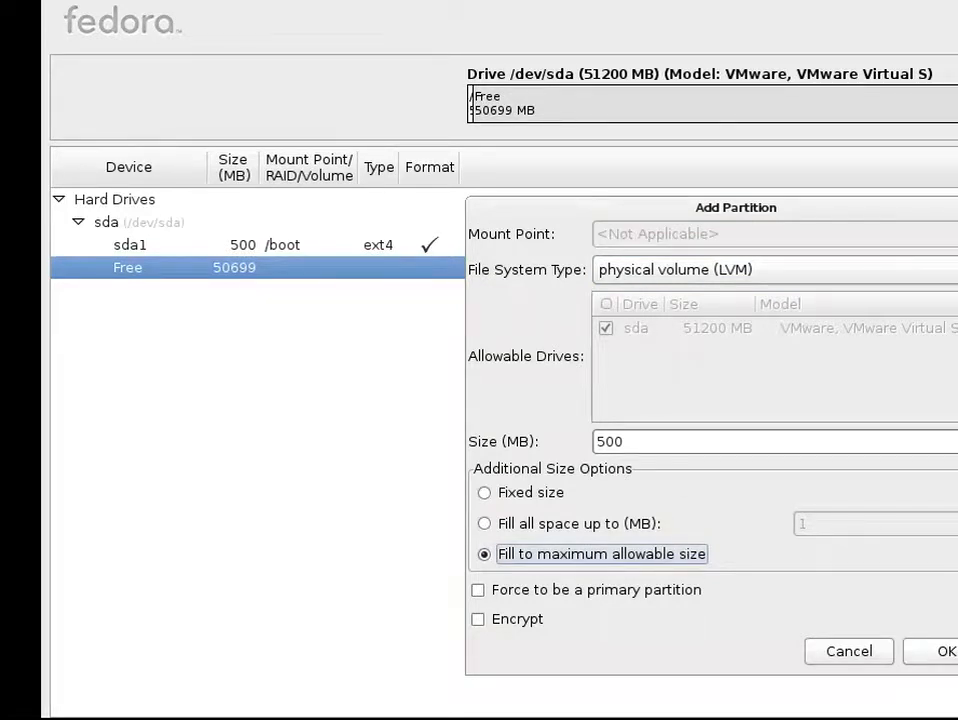
pyautogui.click(946, 651)
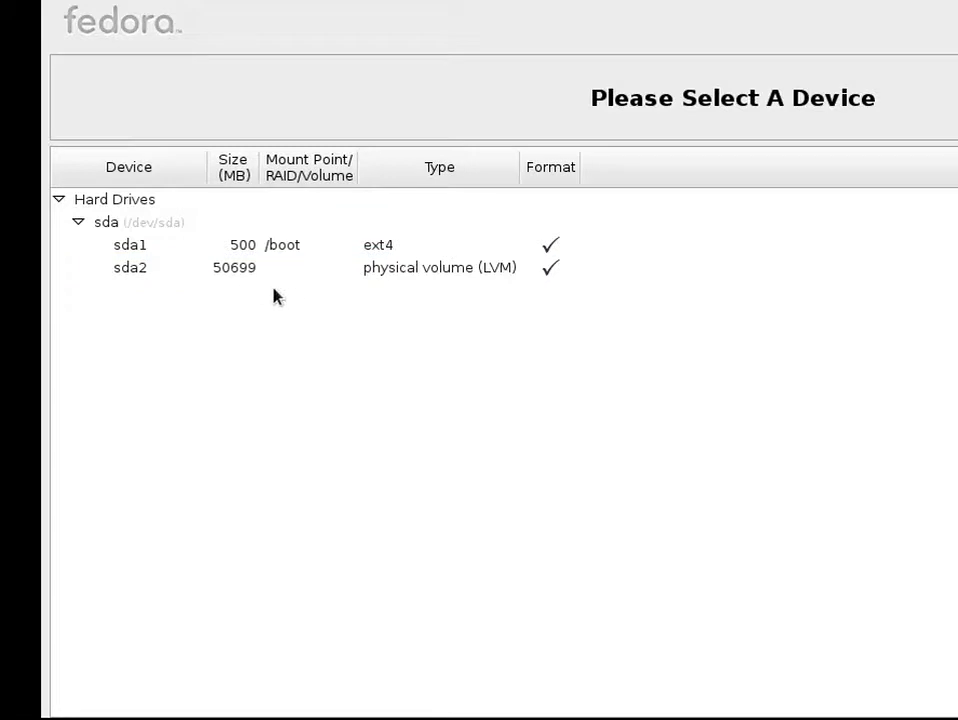
# Step: Create an LVM volume group named LV Partitions on the sda2 physical volume
pyautogui.click(303, 271)
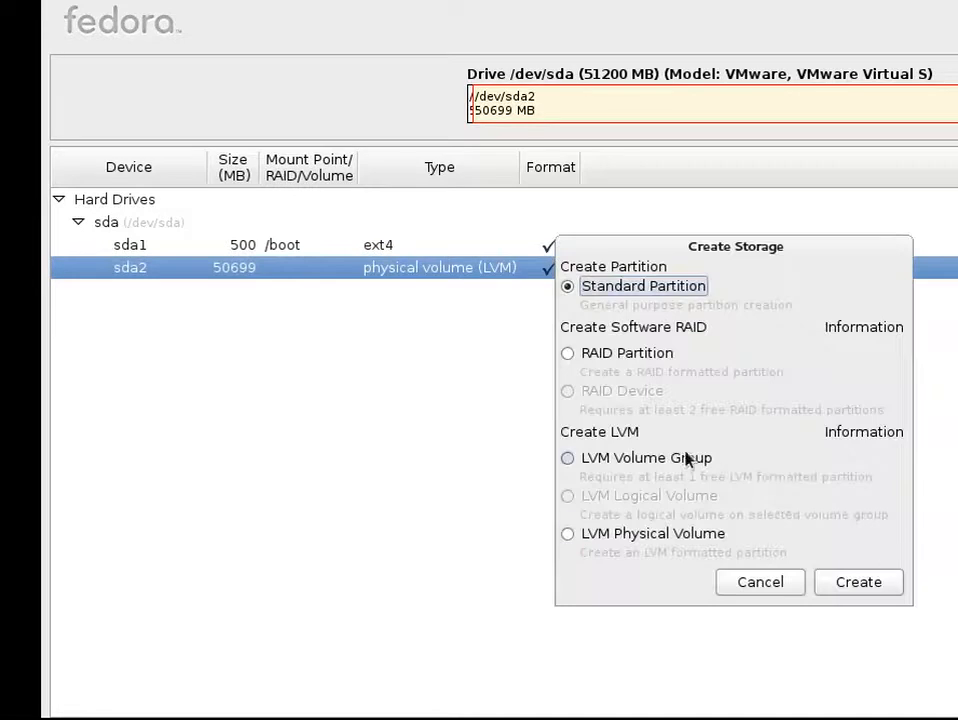
pyautogui.click(646, 457)
pyautogui.click(838, 581)
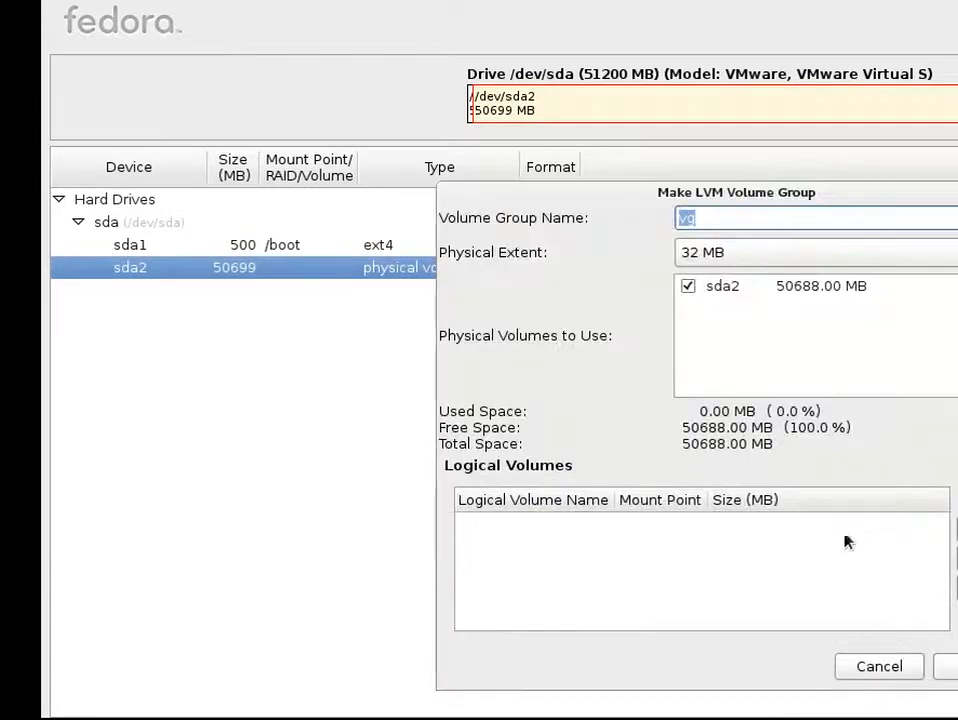
pyautogui.click(830, 218)
pyautogui.press('BackSpace')
pyautogui.press('BackSpace')
pyautogui.write('LV Partitions Gr')
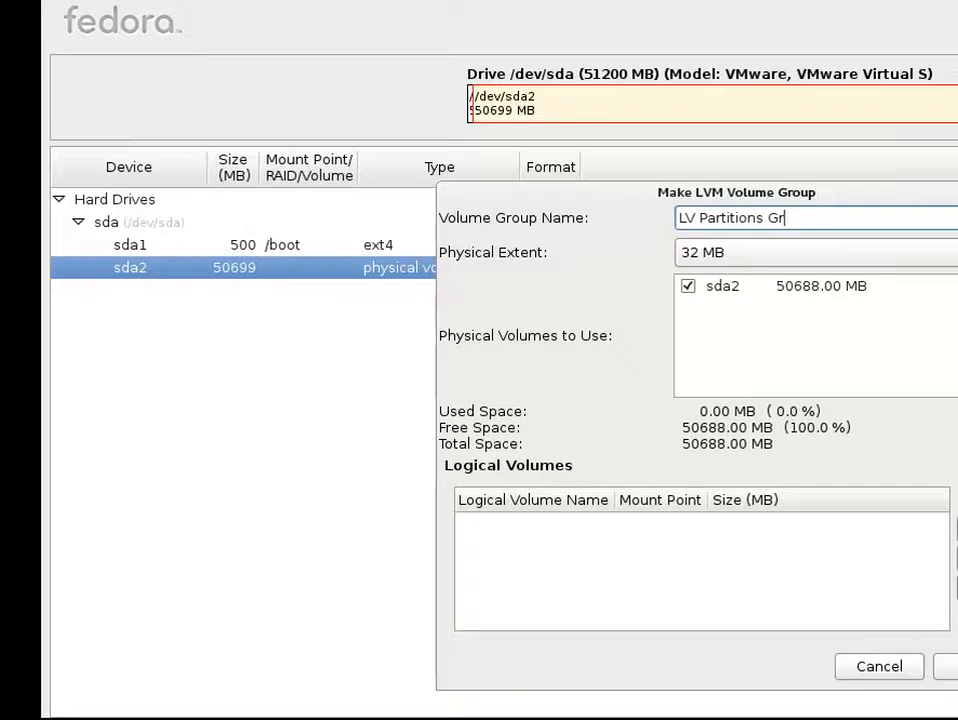
pyautogui.press('BackSpace')
pyautogui.press('BackSpace')
pyautogui.press('BackSpace')
# Step: Add an ext4 logical volume named lvRoot mounted at / with a size of 10000 MB
pyautogui.click(953, 530)
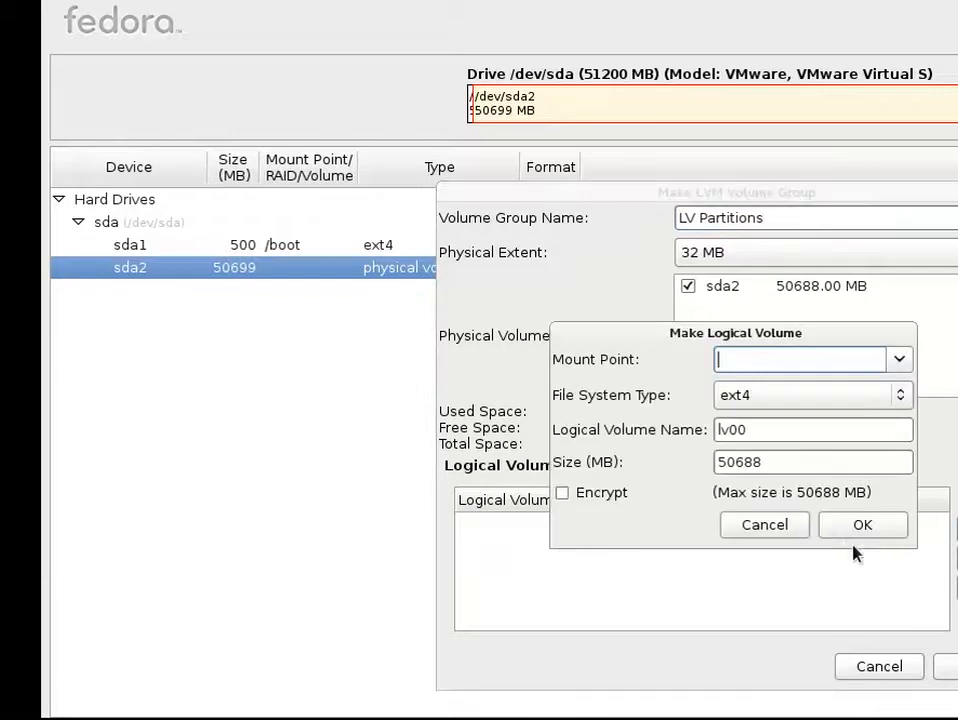
pyautogui.click(900, 359)
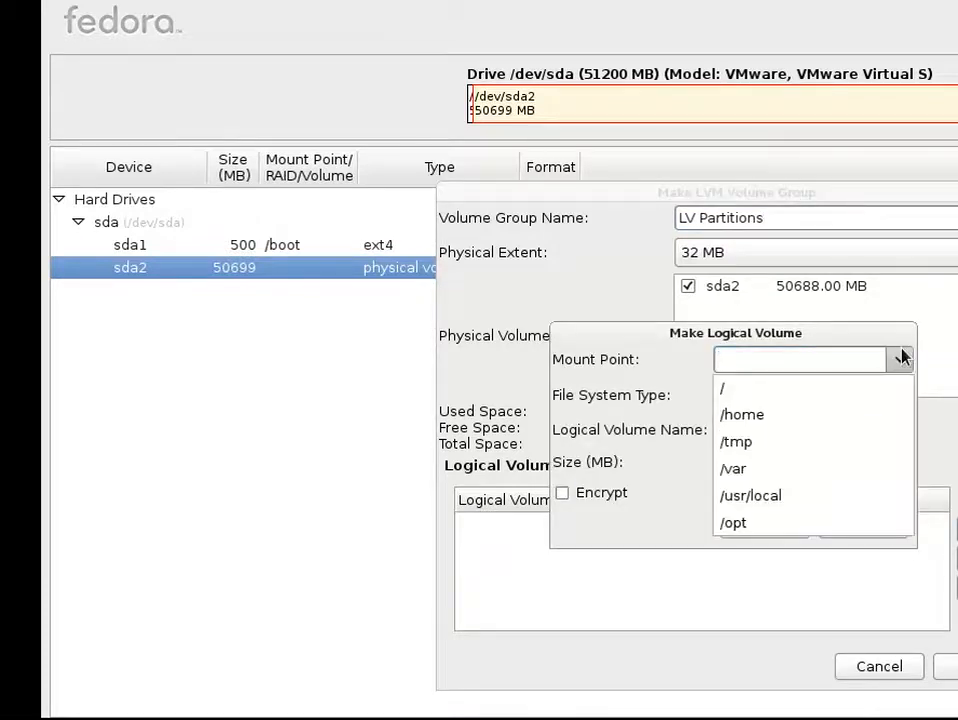
pyautogui.click(855, 390)
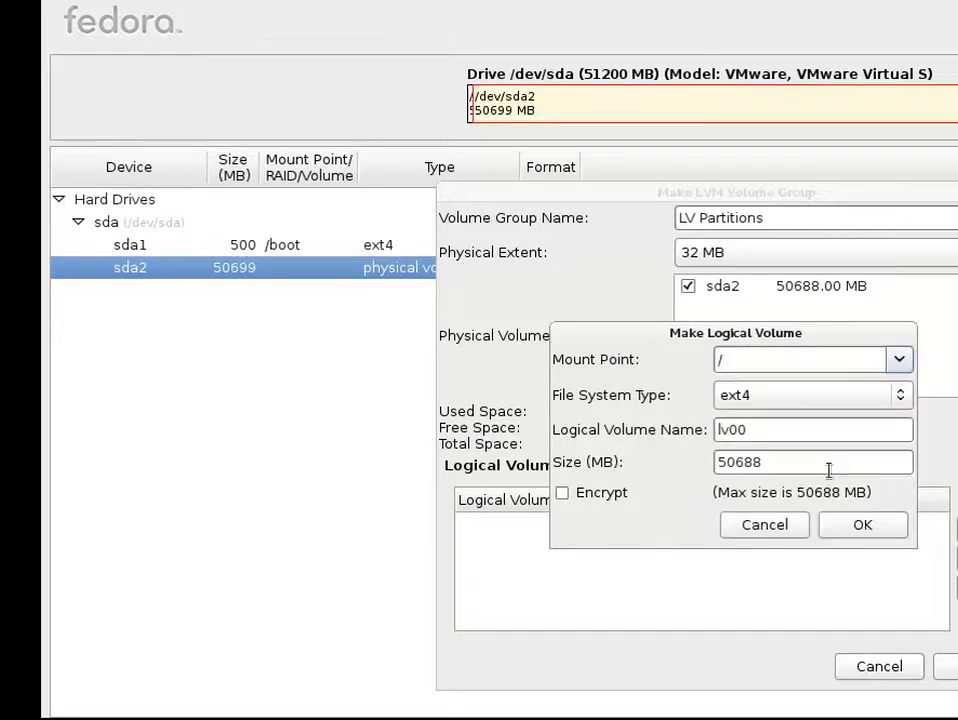
pyautogui.press('BackSpace')
pyautogui.press('BackSpace')
pyautogui.write('Root')
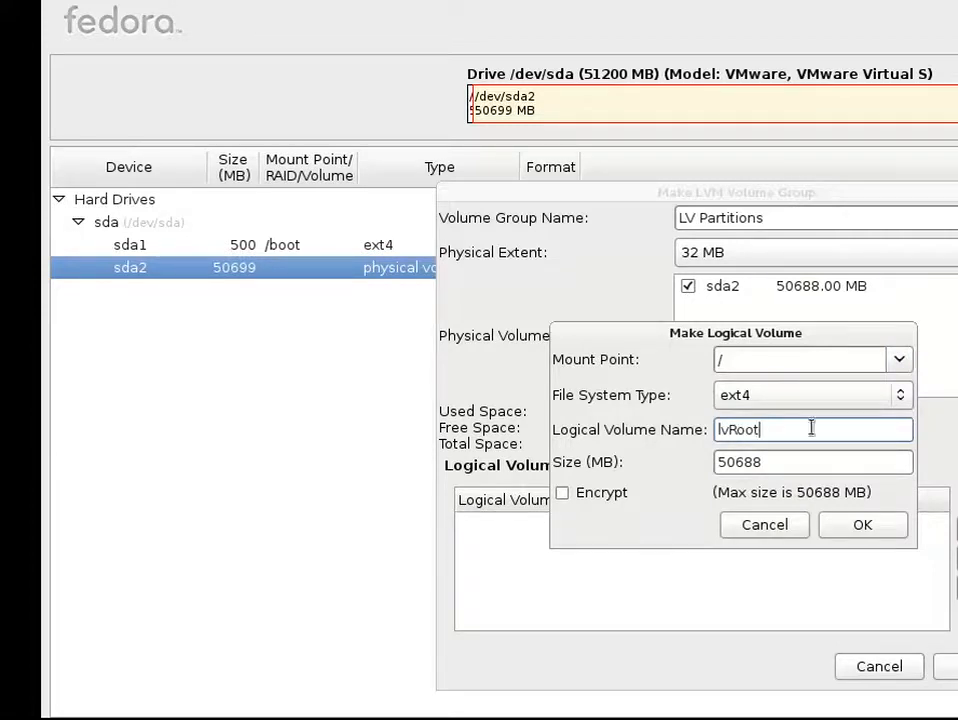
pyautogui.doubleClick(834, 466)
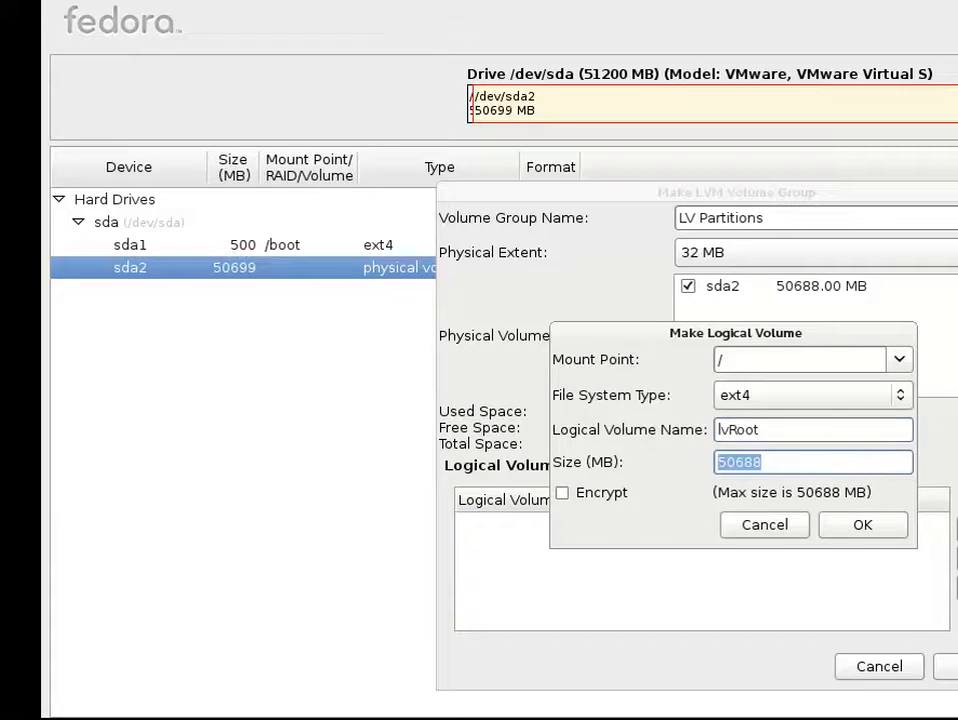
pyautogui.write('10000')
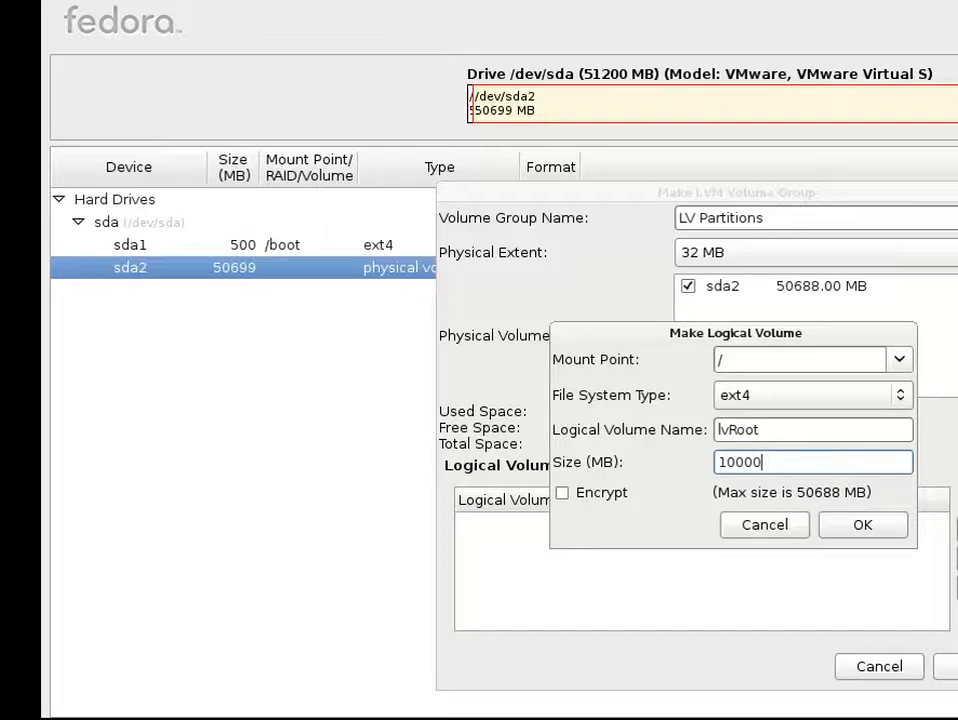
pyautogui.click(888, 526)
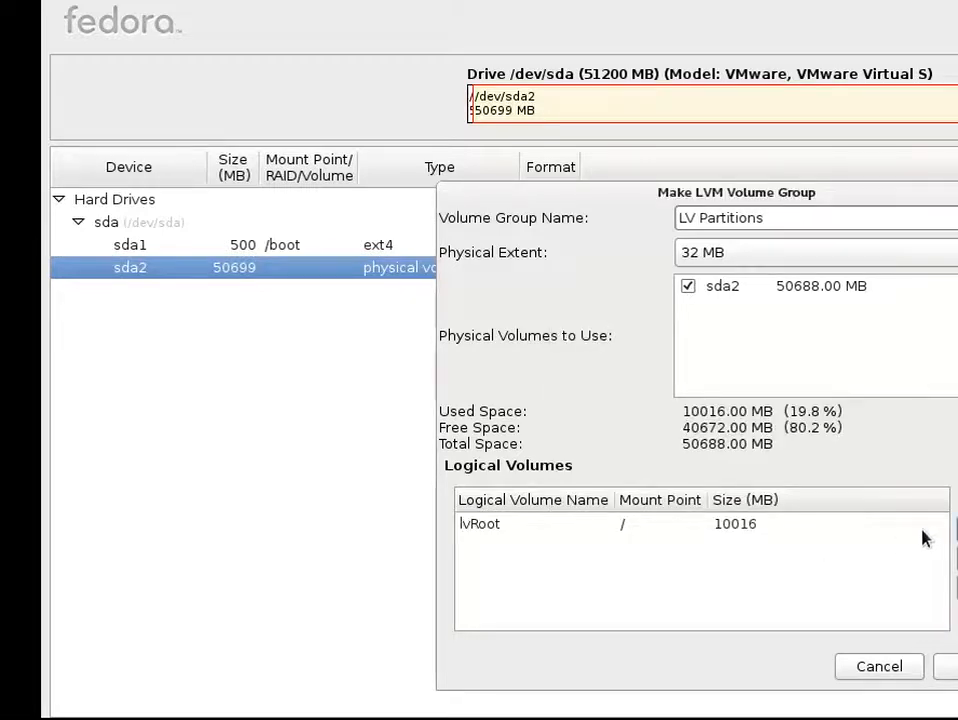
# Step: Add an ext4 logical volume named lvHome mounted at /home with a size of 15000 MB
pyautogui.click(957, 530)
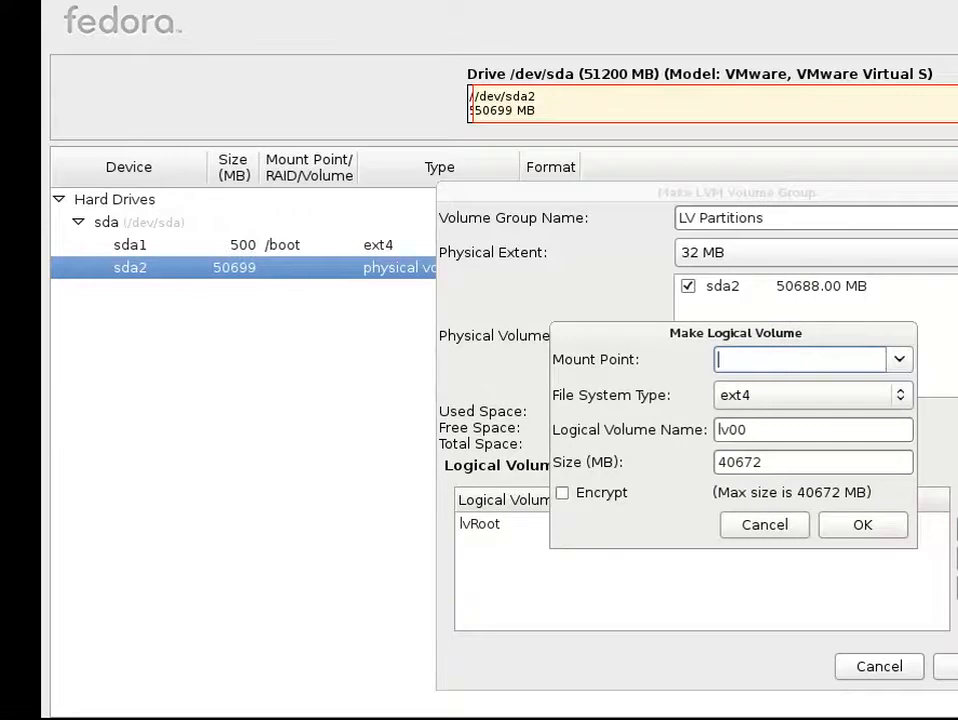
pyautogui.click(898, 360)
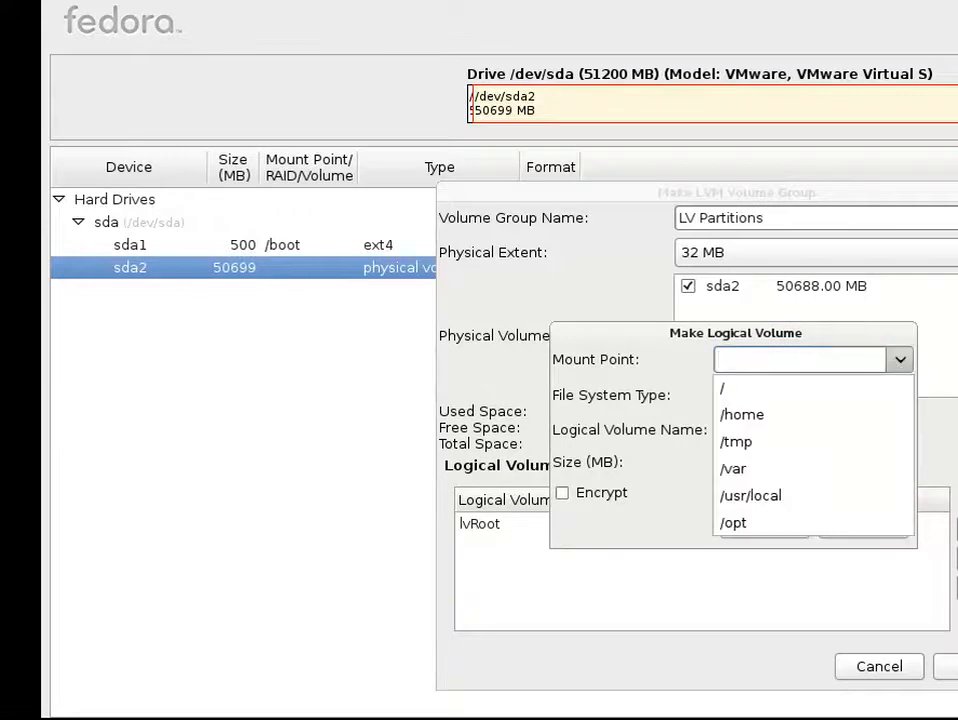
pyautogui.click(797, 427)
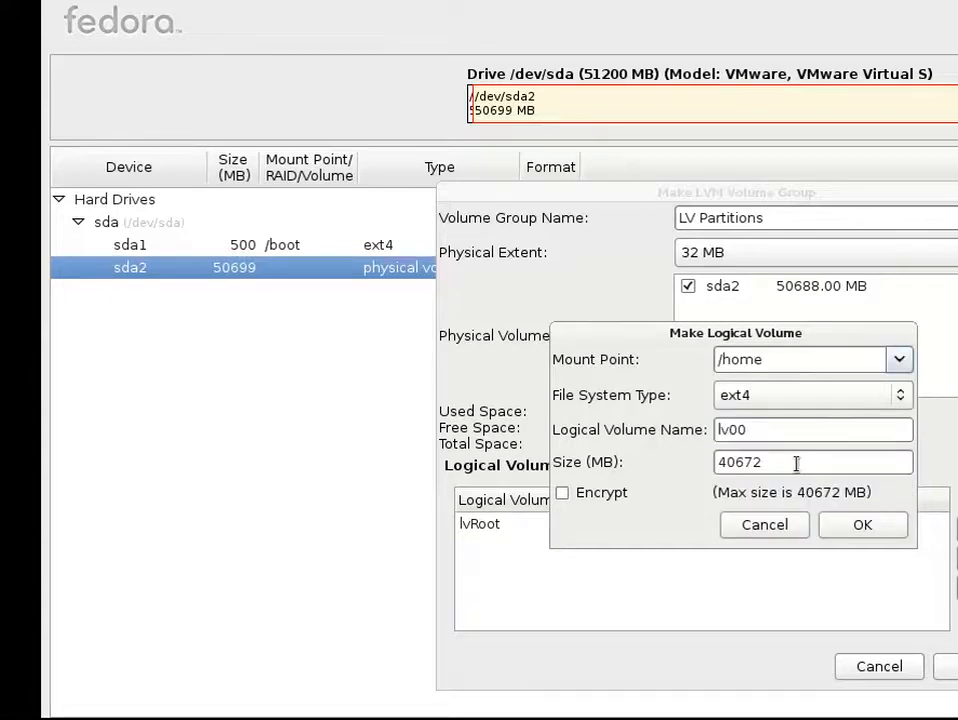
pyautogui.click(797, 427)
pyautogui.press('BackSpace')
pyautogui.press('BackSpace')
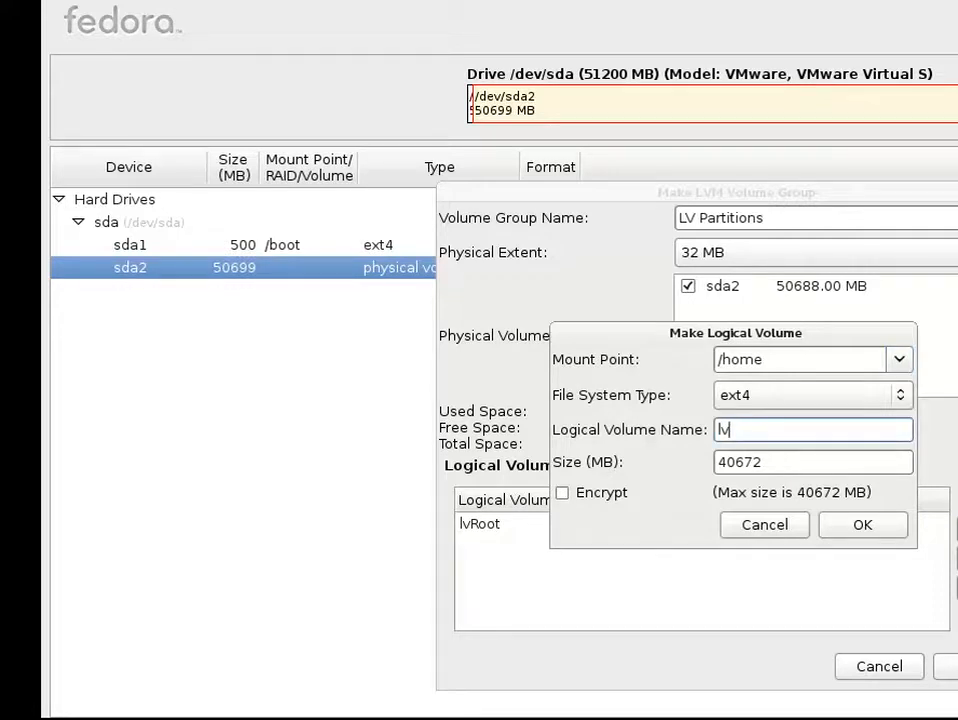
pyautogui.write('Home')
pyautogui.moveTo(780, 464); pyautogui.dragTo(709, 461)
pyautogui.write('15')
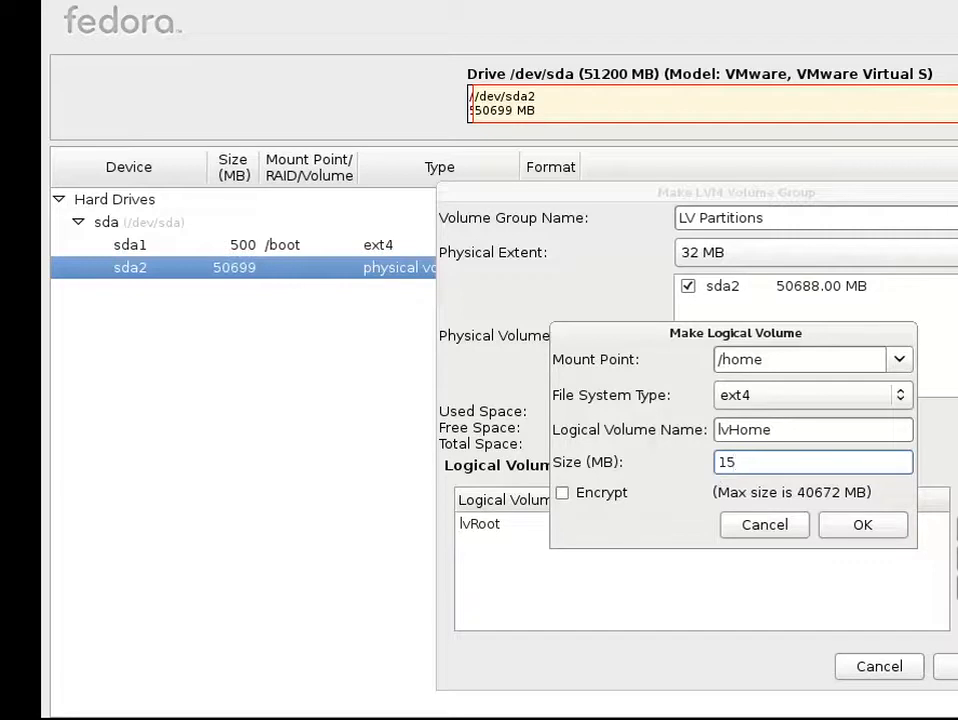
pyautogui.write('000')
pyautogui.click(841, 527)
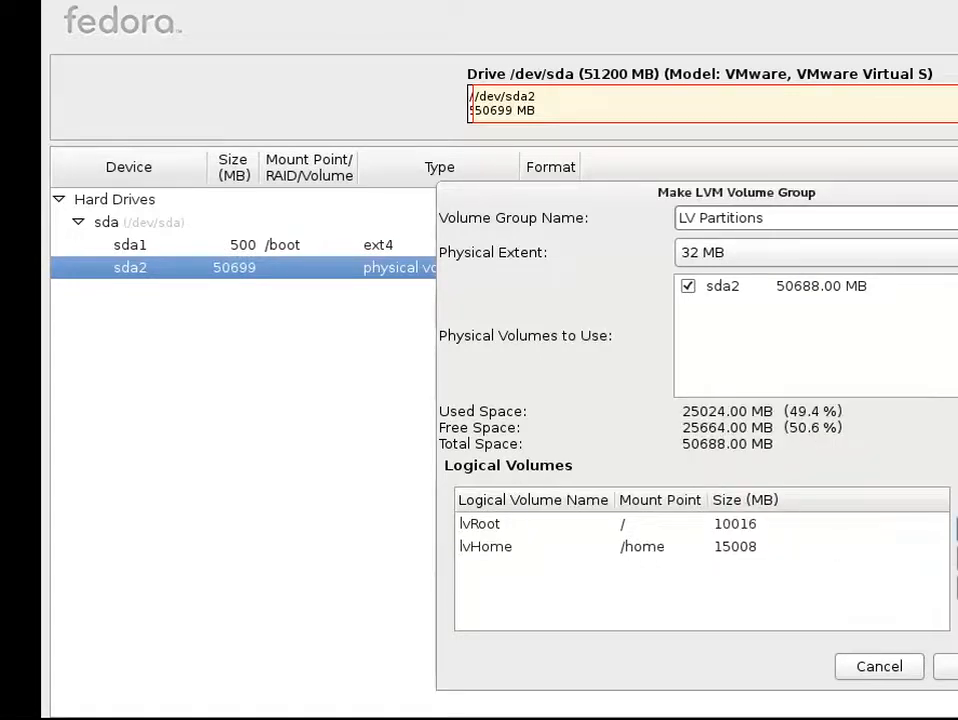
# Step: Add an ext4 logical volume named lvVar mounted at /var with a size of 15000 MB
pyautogui.click(957, 528)
pyautogui.click(902, 359)
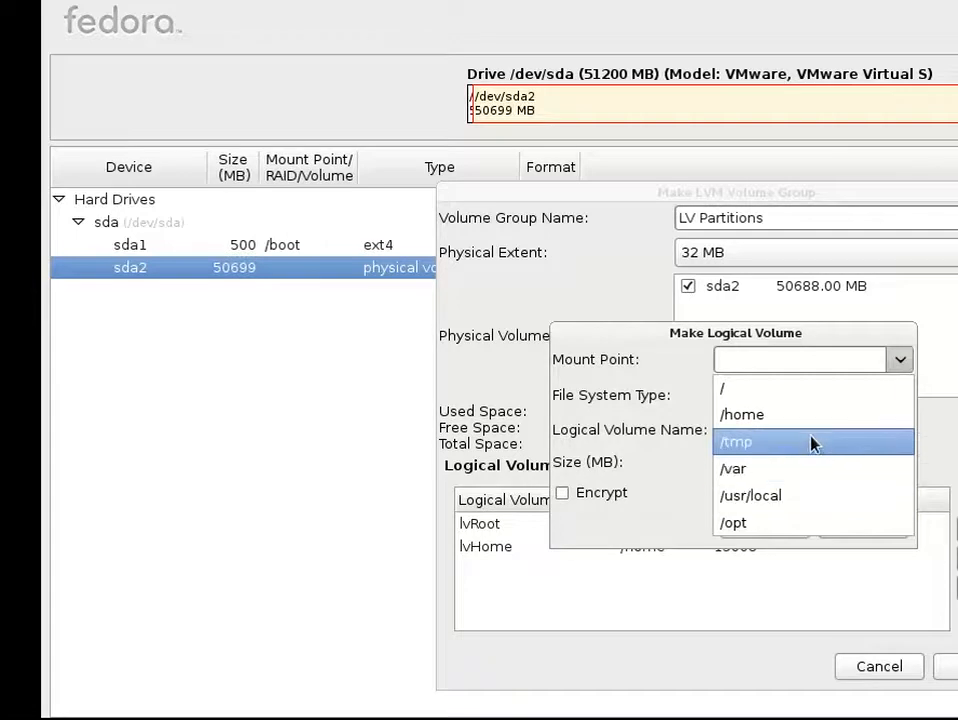
pyautogui.click(799, 469)
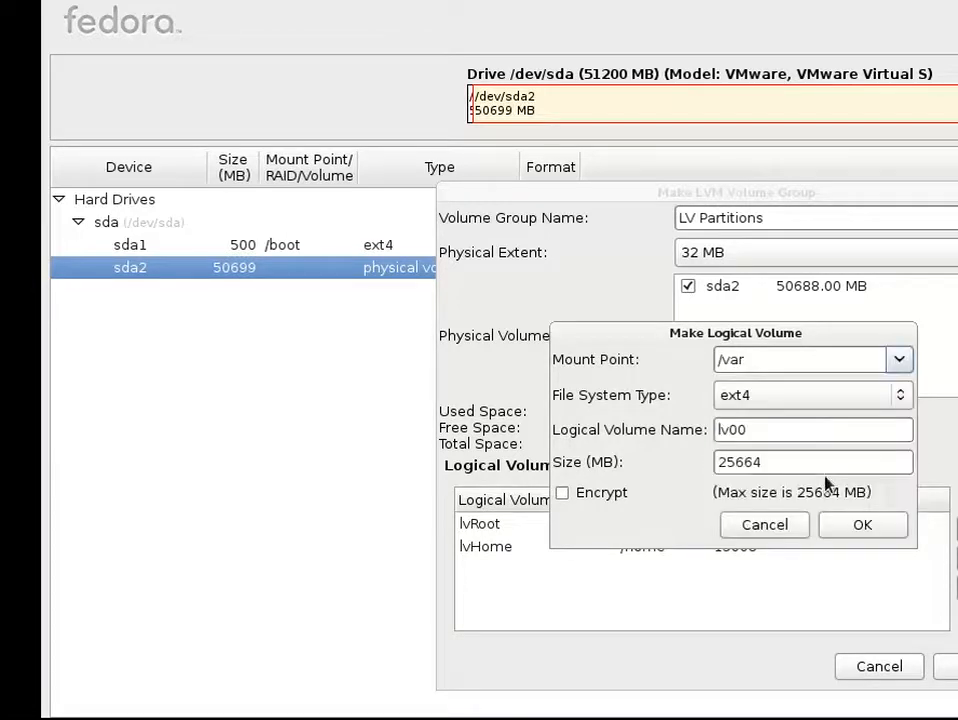
pyautogui.click(800, 430)
pyautogui.press('BackSpace')
pyautogui.press('BackSpace')
pyautogui.write('Var')
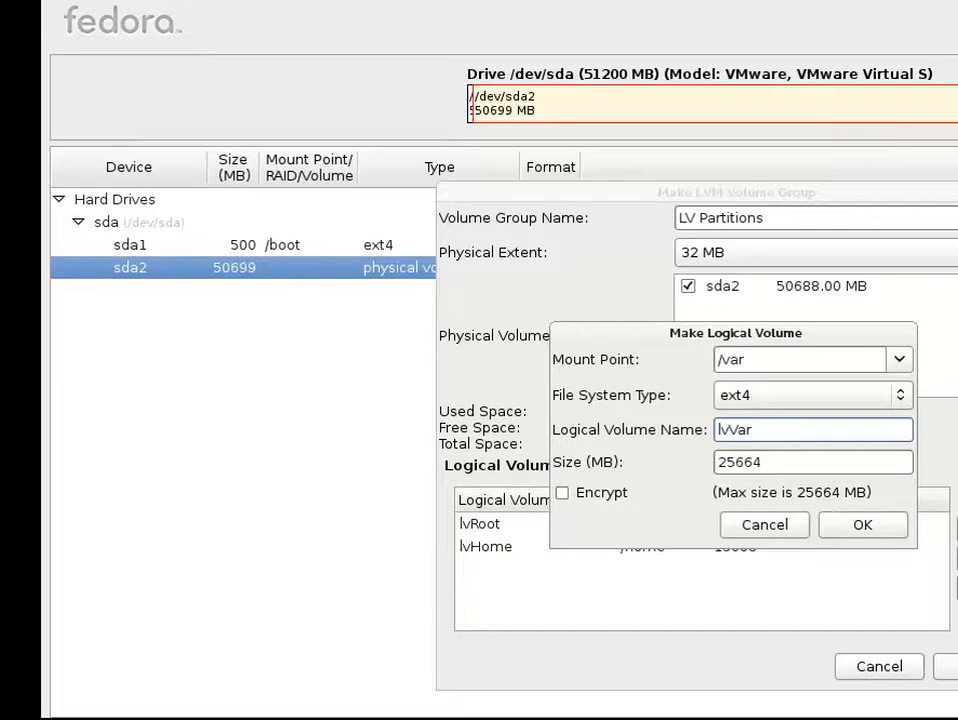
pyautogui.moveTo(790, 462); pyautogui.dragTo(703, 472)
pyautogui.write('1')
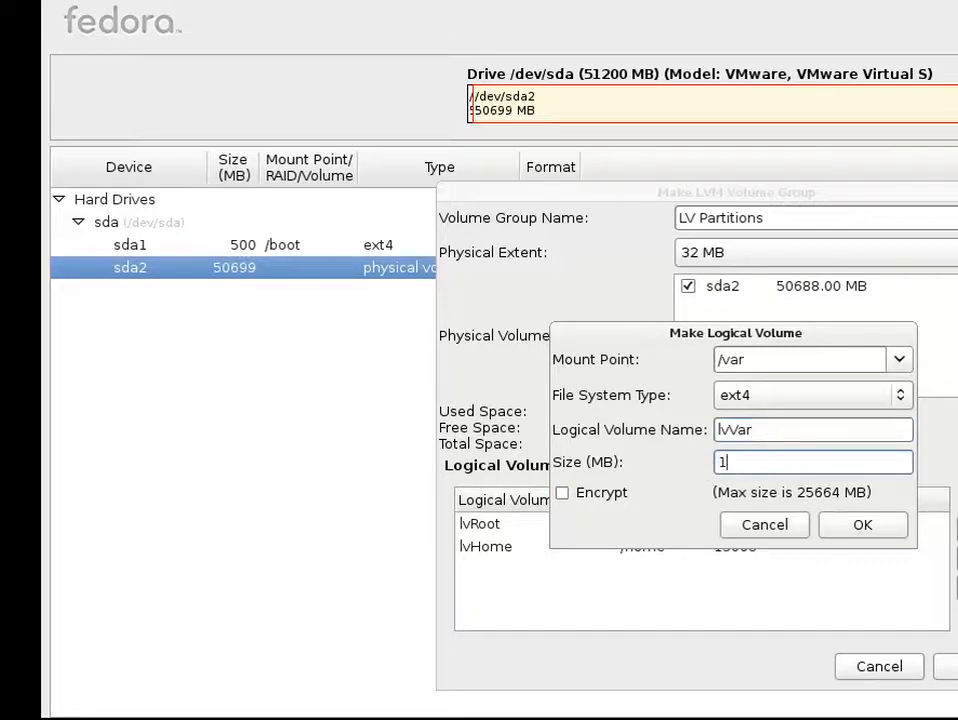
pyautogui.write('5000')
pyautogui.click(836, 521)
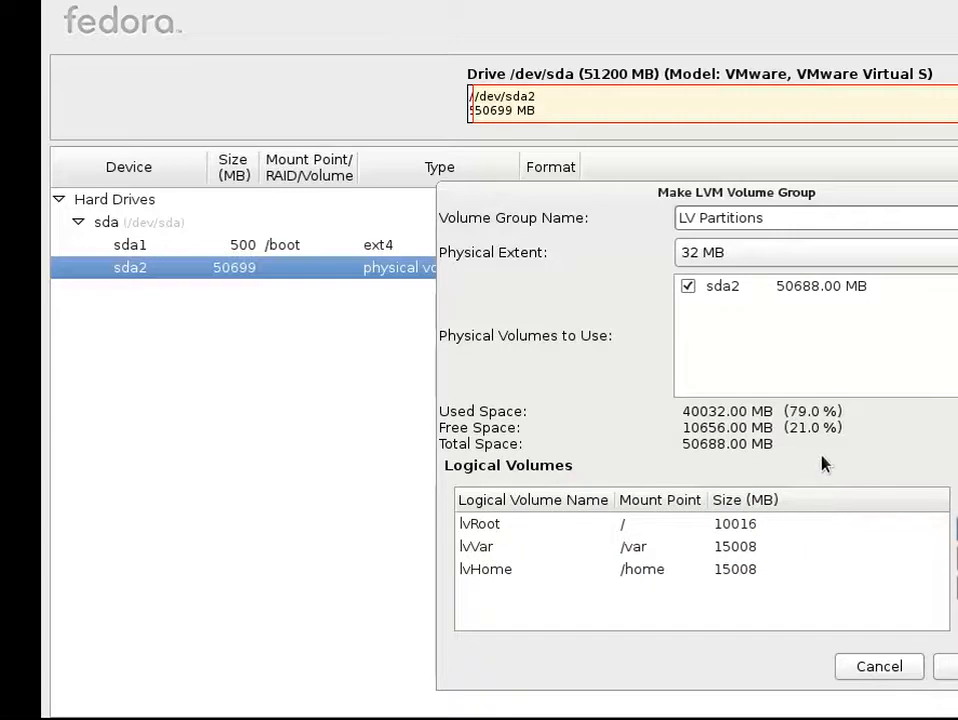
# Step: Add an ext4 logical volume mounted at /tmp with a size of 2000 MB
pyautogui.click(952, 522)
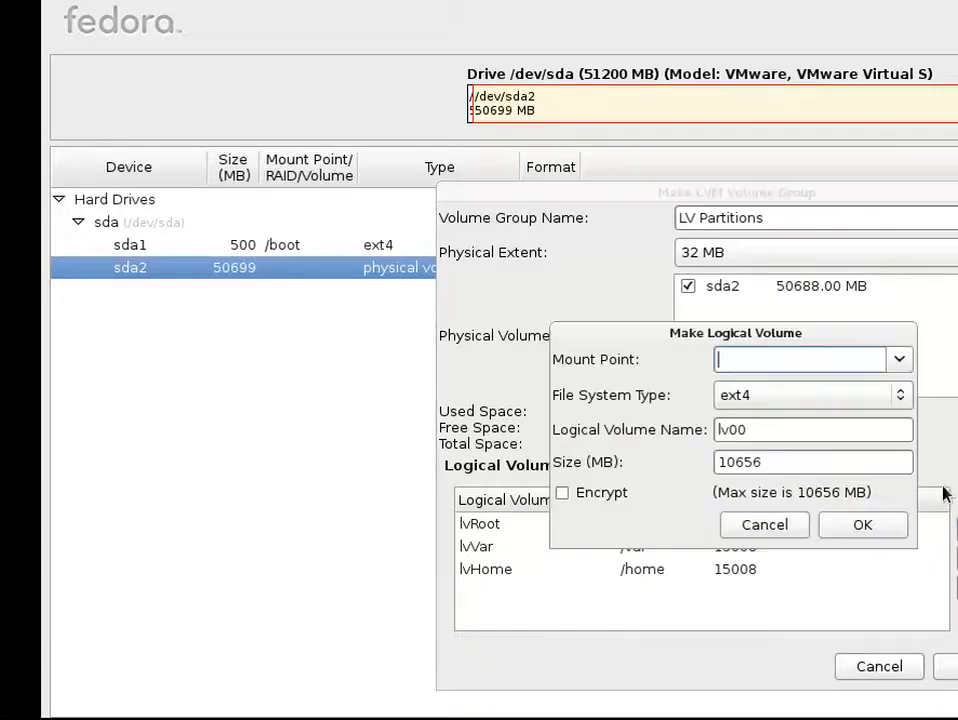
pyautogui.click(900, 360)
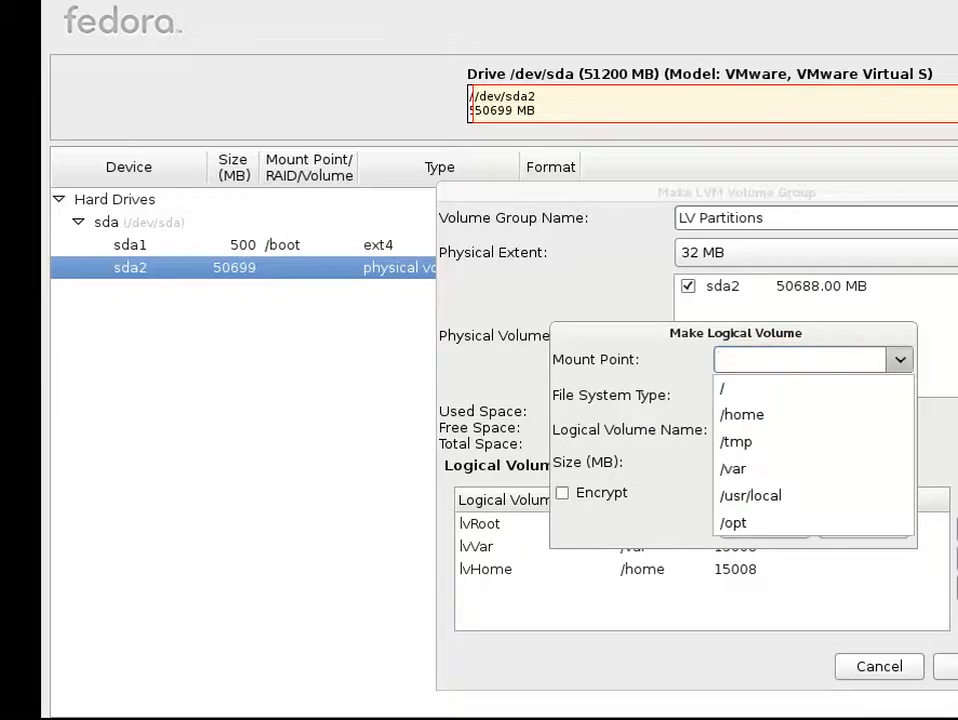
pyautogui.click(805, 443)
pyautogui.moveTo(765, 462); pyautogui.dragTo(684, 451)
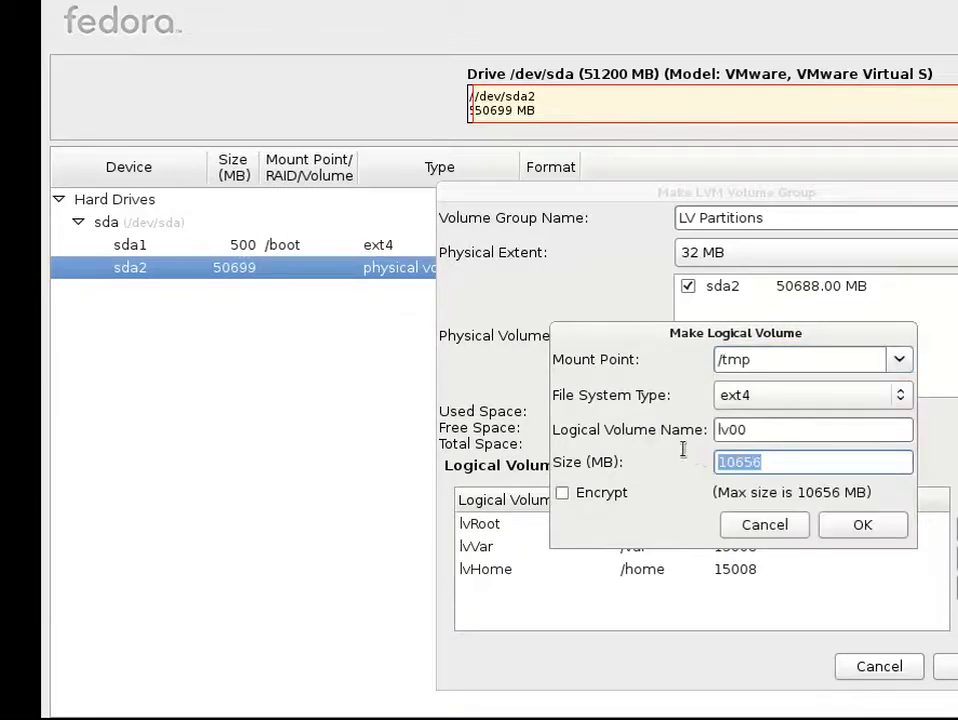
pyautogui.write('2000')
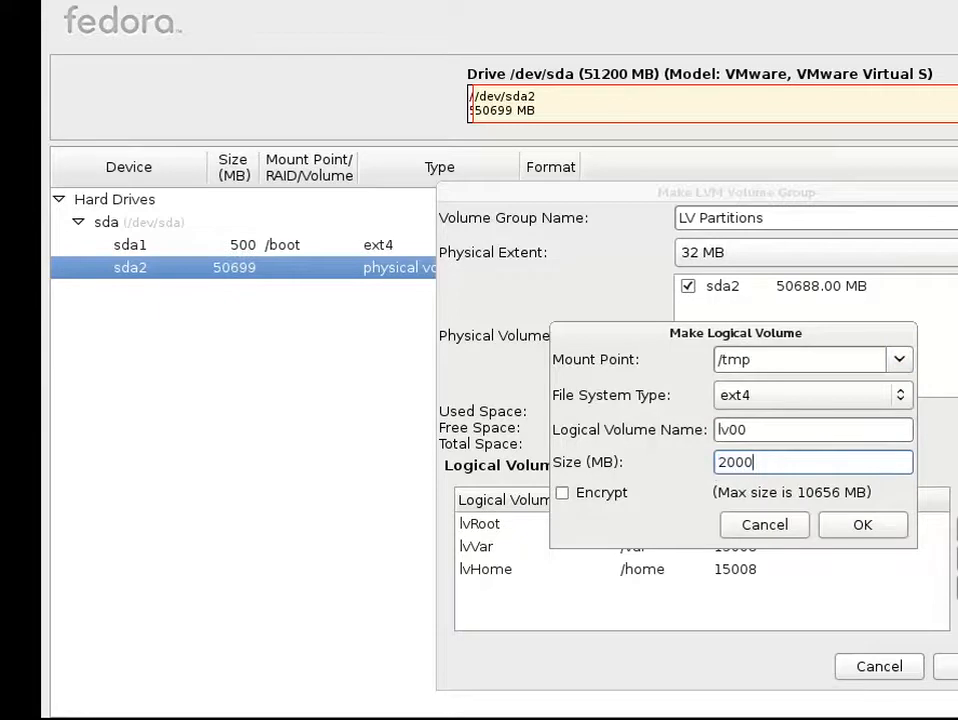
pyautogui.click(835, 524)
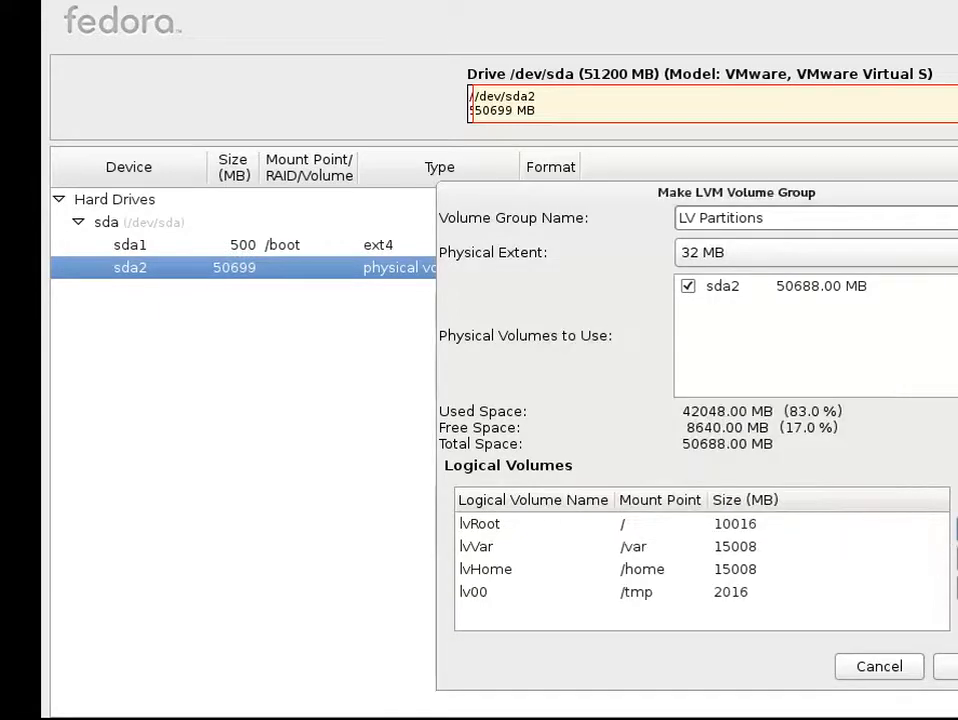
# Step: Edit the /tmp logical volume and rename it lvTmp
pyautogui.click(955, 530)
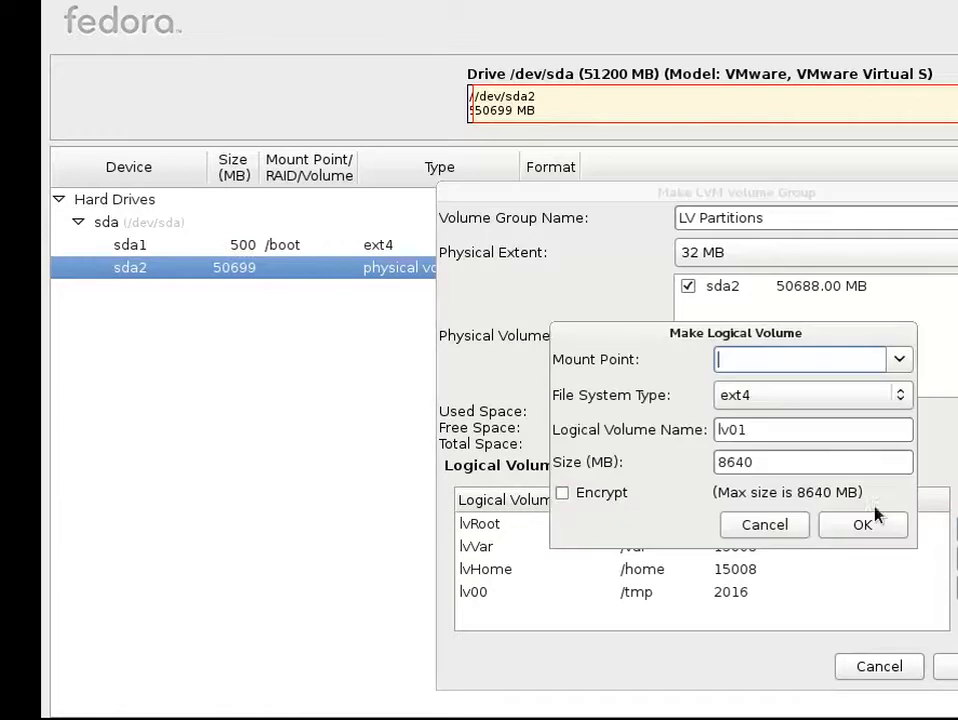
pyautogui.click(792, 525)
pyautogui.click(731, 592)
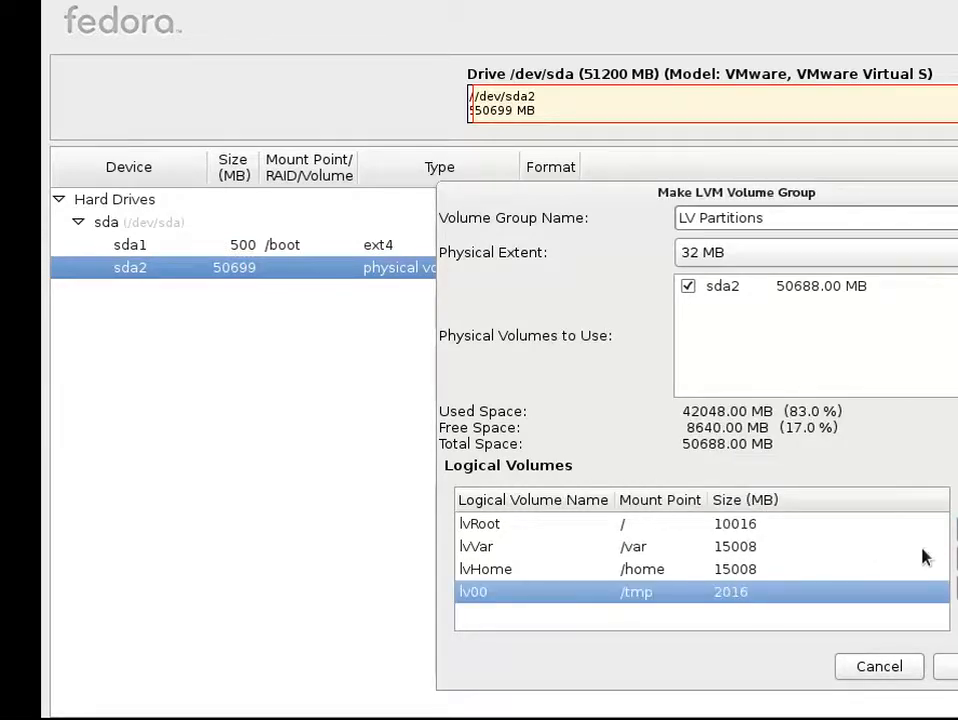
pyautogui.click(952, 558)
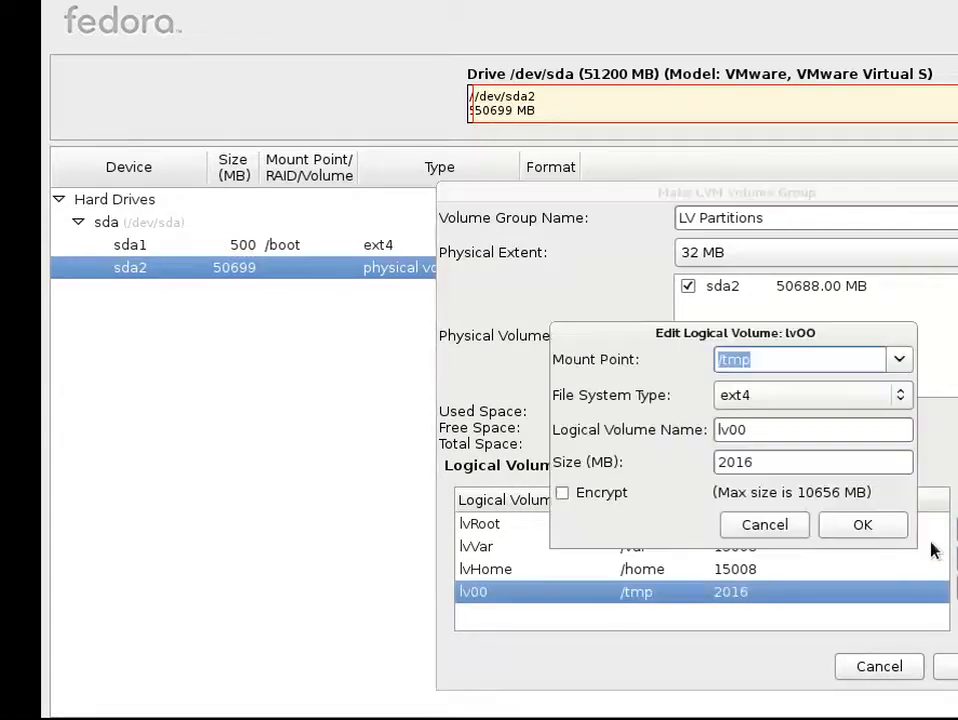
pyautogui.click(795, 431)
pyautogui.press('BackSpace')
pyautogui.press('BackSpace')
pyautogui.write('Te')
pyautogui.press('BackSpace')
pyautogui.write('mp')
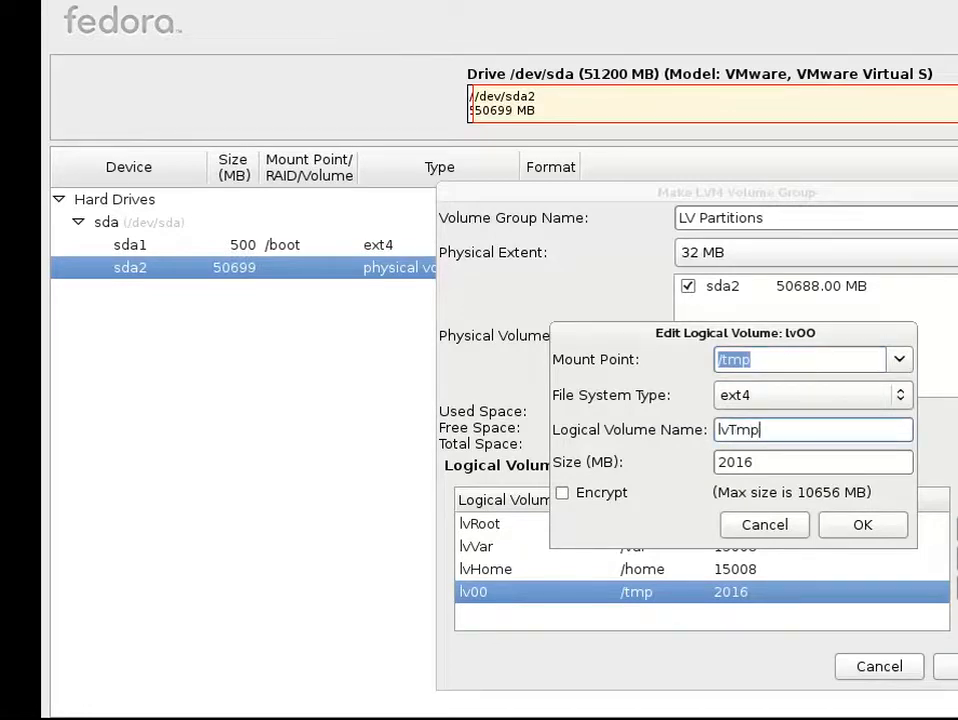
pyautogui.click(845, 527)
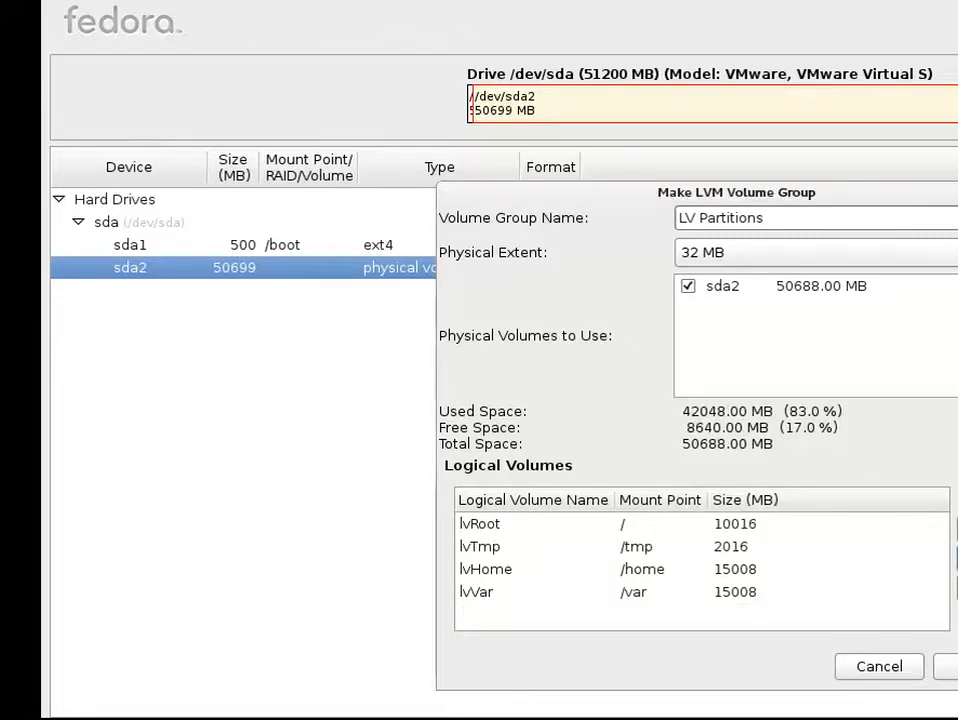
pyautogui.click(951, 545)
pyautogui.click(898, 360)
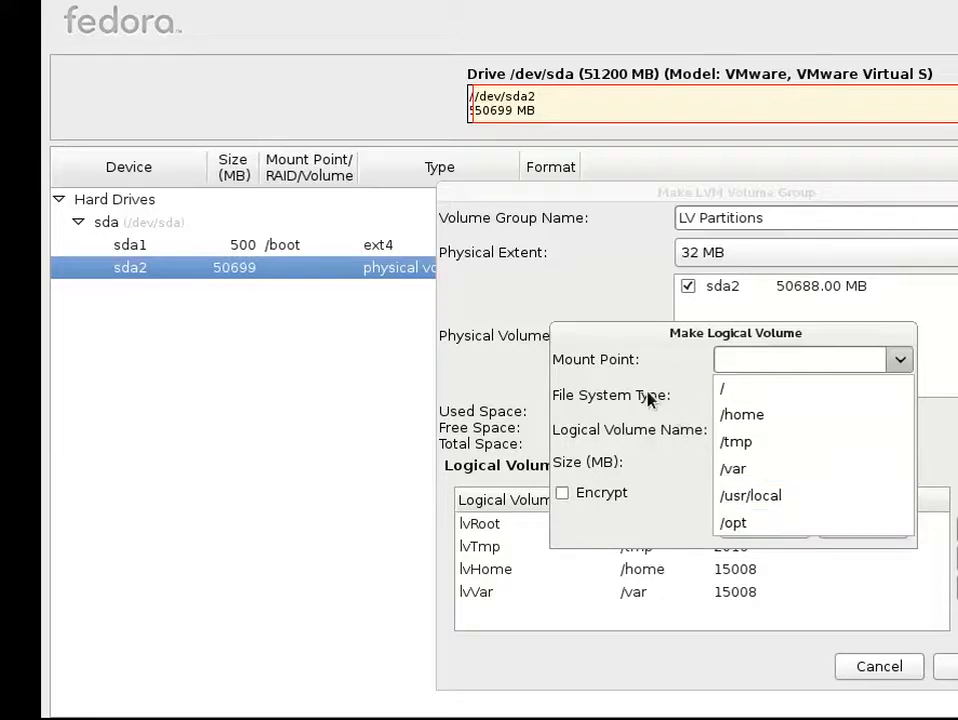
pyautogui.click(955, 456)
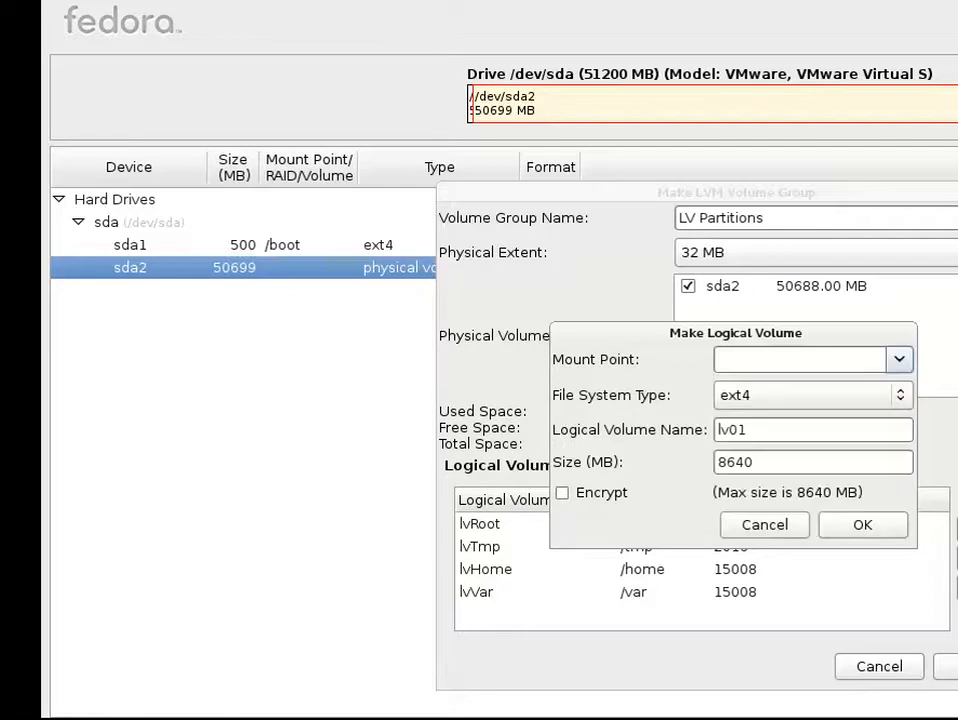
pyautogui.click(742, 524)
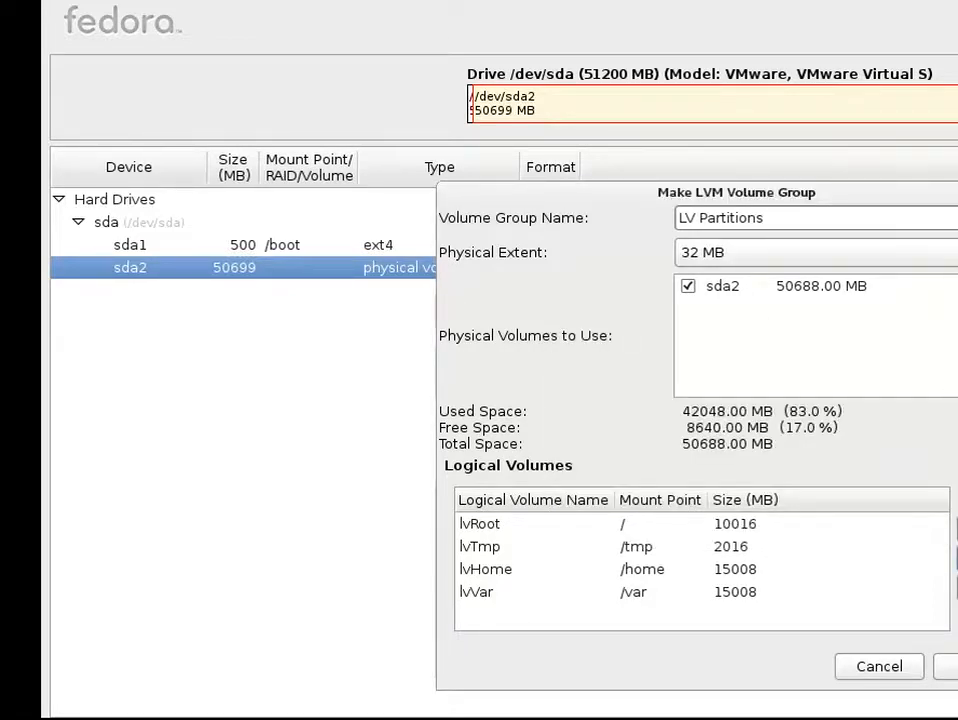
# Step: Add a swap logical volume with a size of 2500 MB
pyautogui.click(957, 528)
pyautogui.click(896, 395)
pyautogui.click(896, 395)
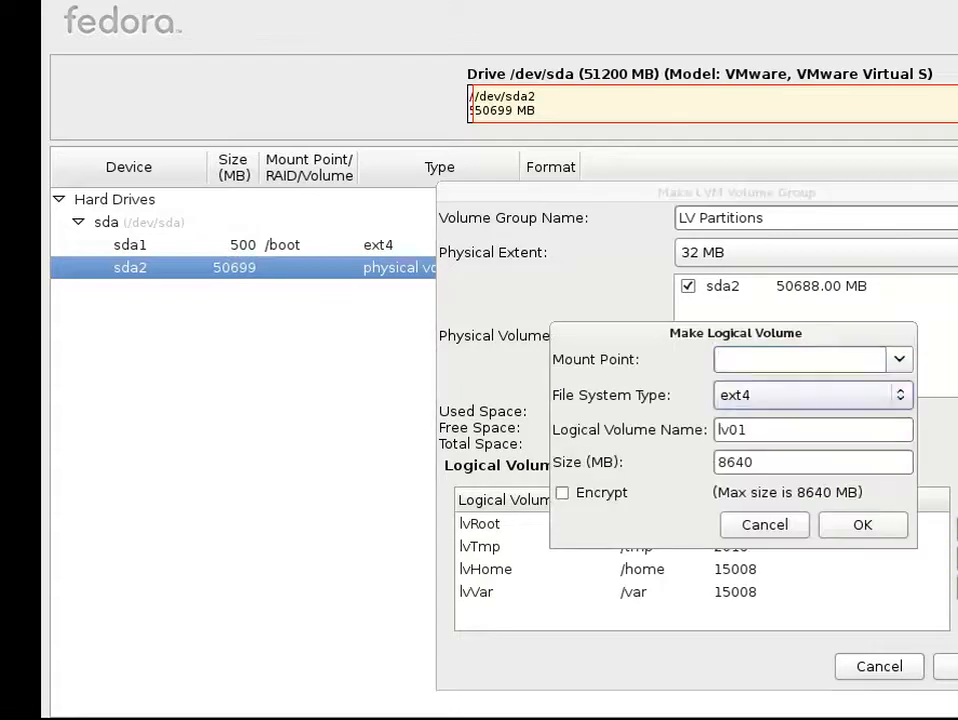
pyautogui.click(896, 395)
pyautogui.click(815, 418)
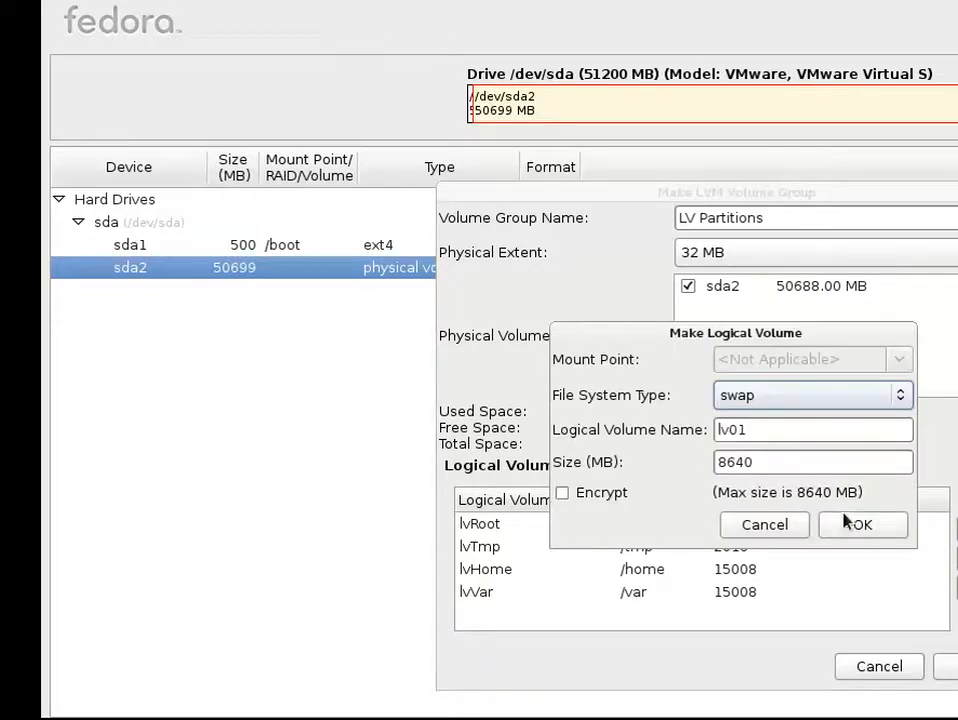
pyautogui.doubleClick(806, 463)
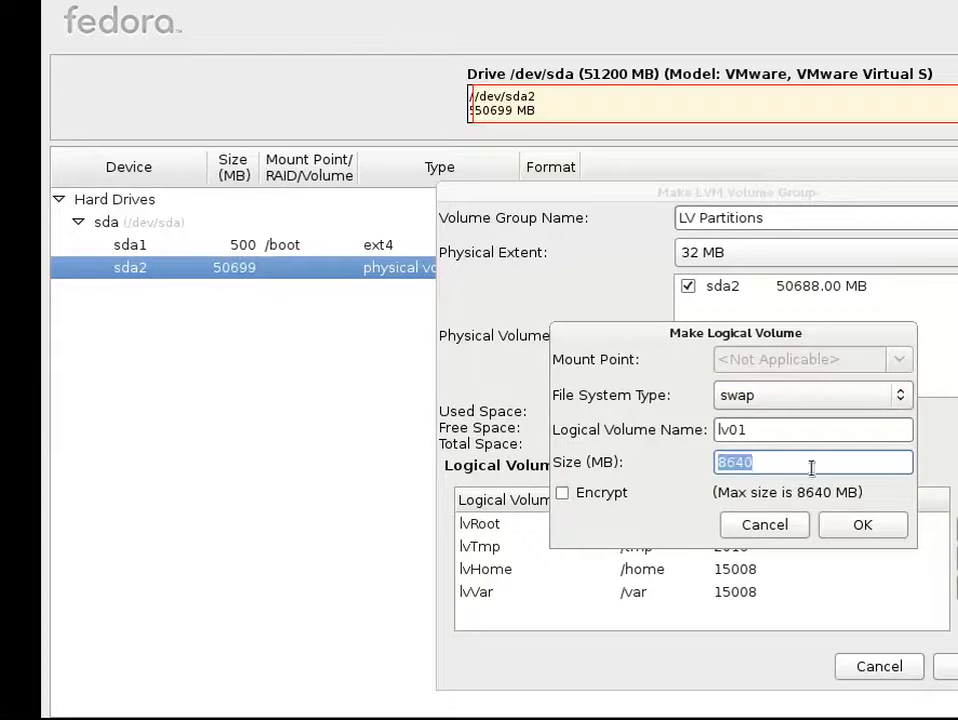
pyautogui.write('25000')
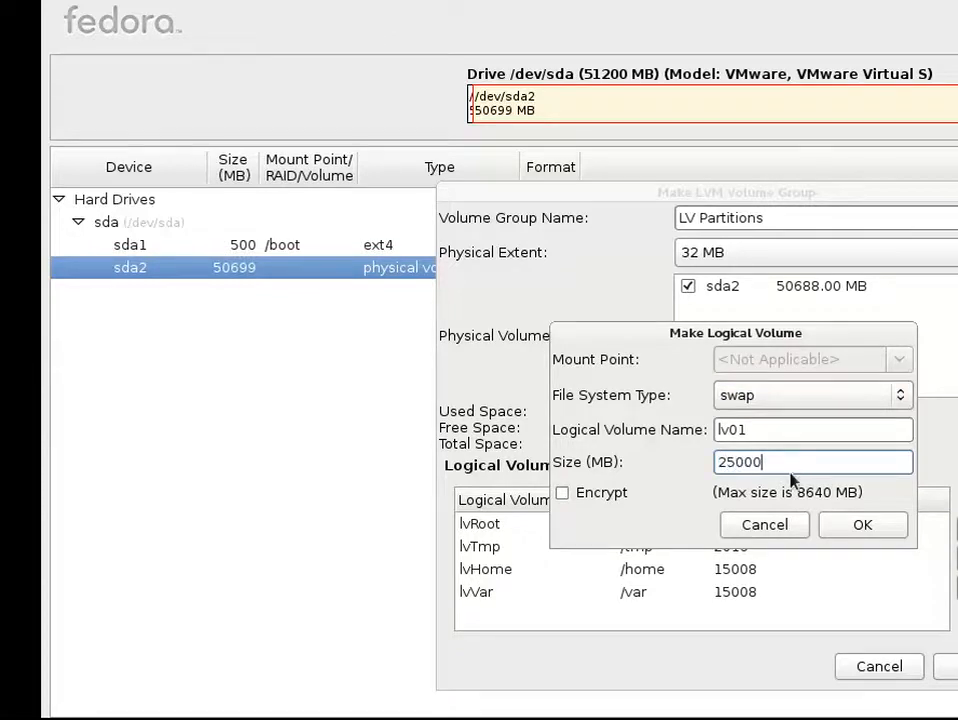
pyautogui.click(845, 524)
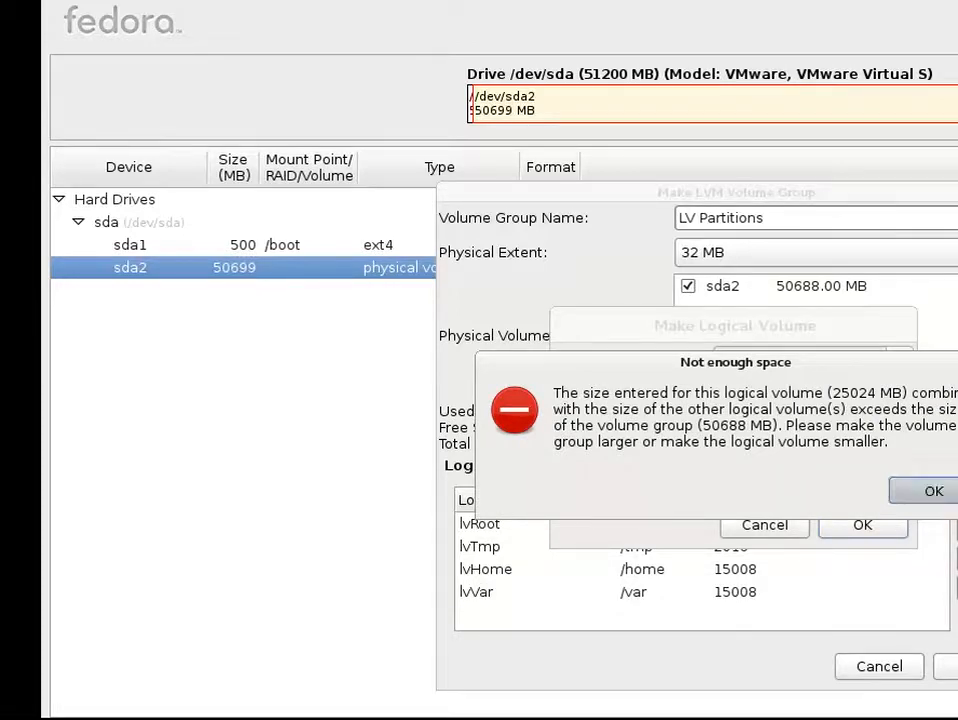
pyautogui.click(915, 492)
pyautogui.press('BackSpace')
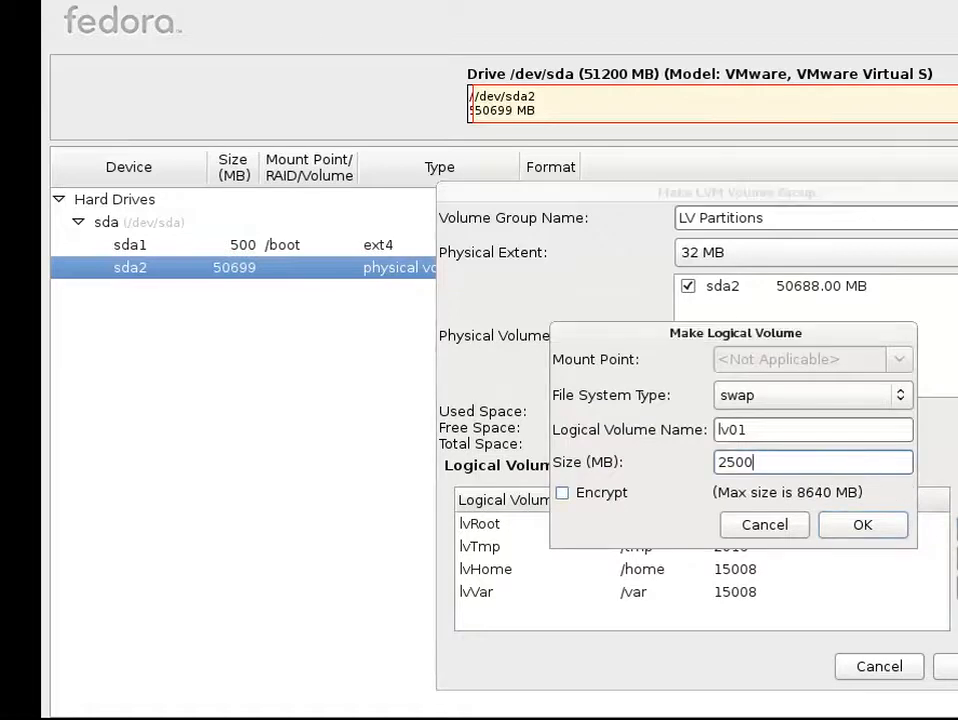
pyautogui.click(875, 525)
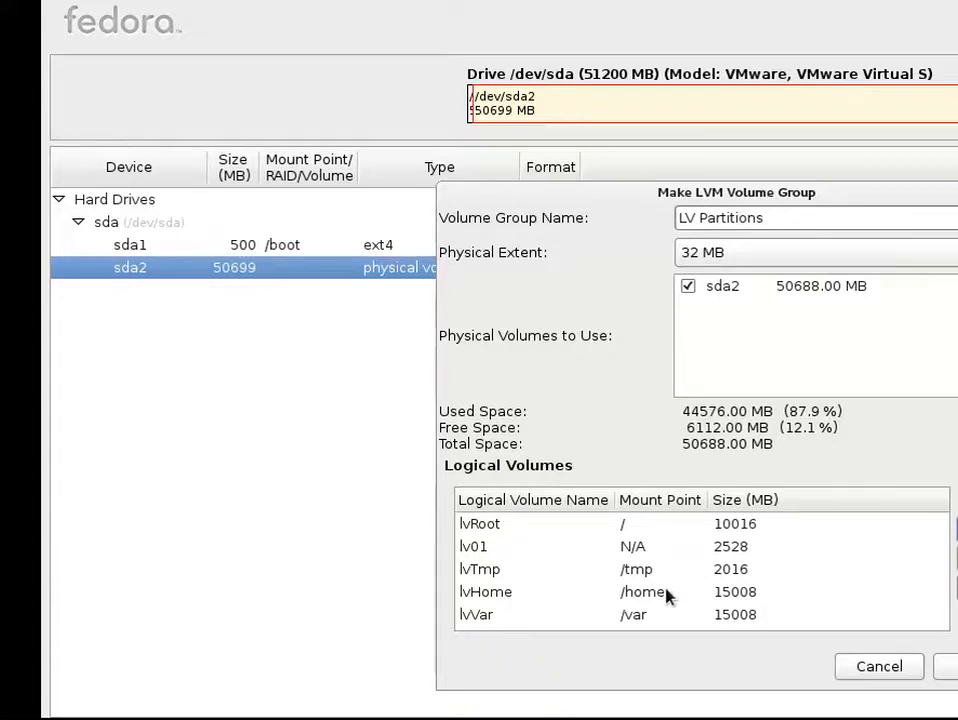
# Step: Edit the swap logical volume lv01 and rename it lvSwap
pyautogui.click(662, 548)
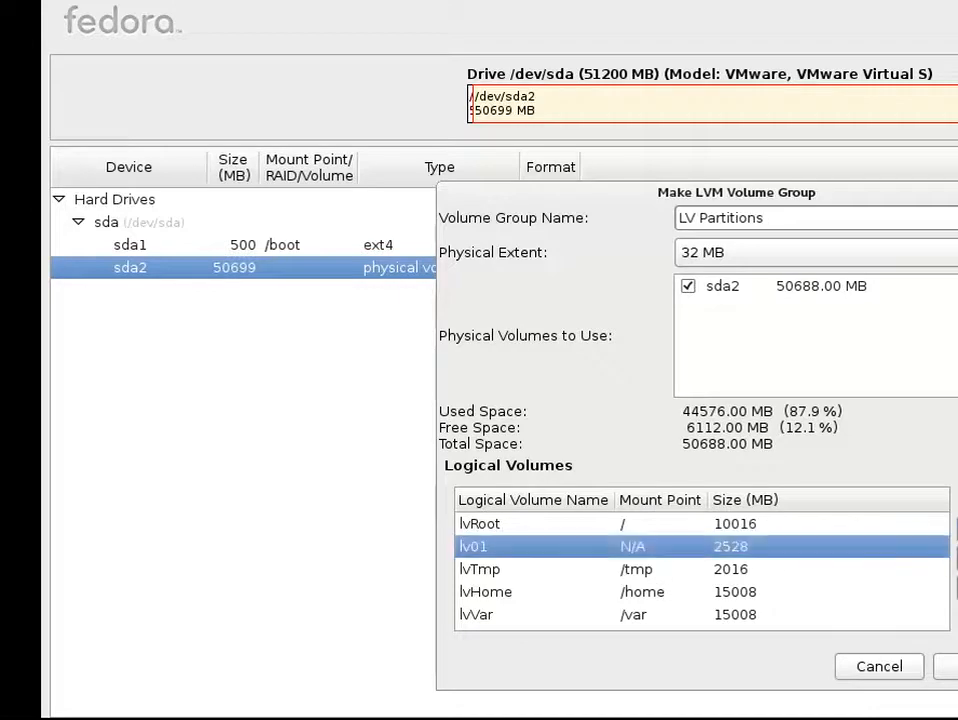
pyautogui.doubleClick(884, 552)
pyautogui.press('BackSpace')
pyautogui.press('BackSpace')
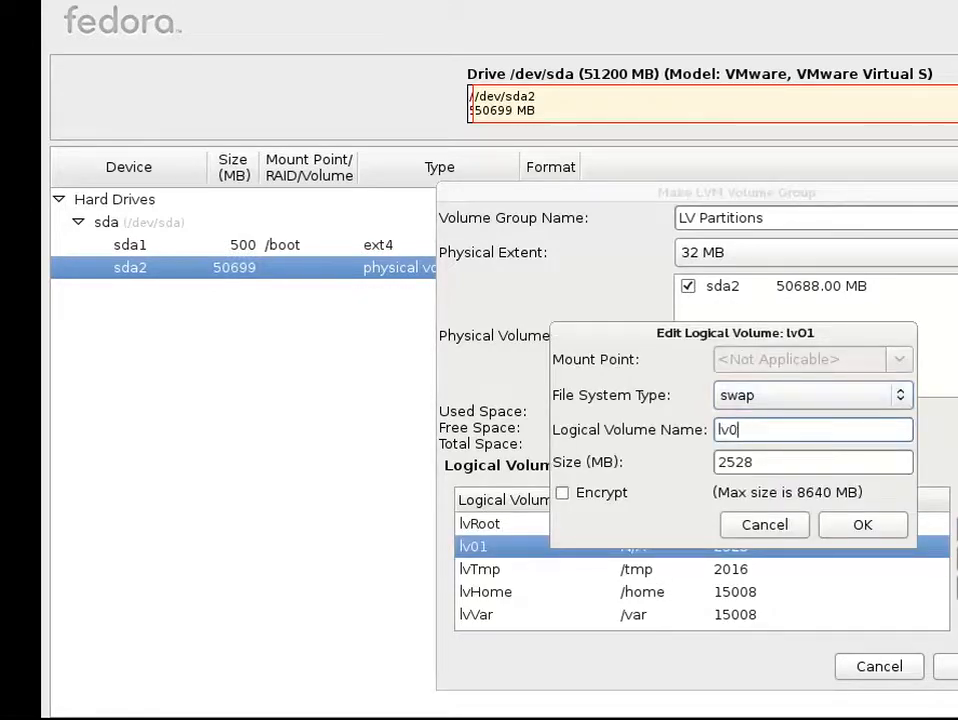
pyautogui.write('Swap')
pyautogui.click(860, 533)
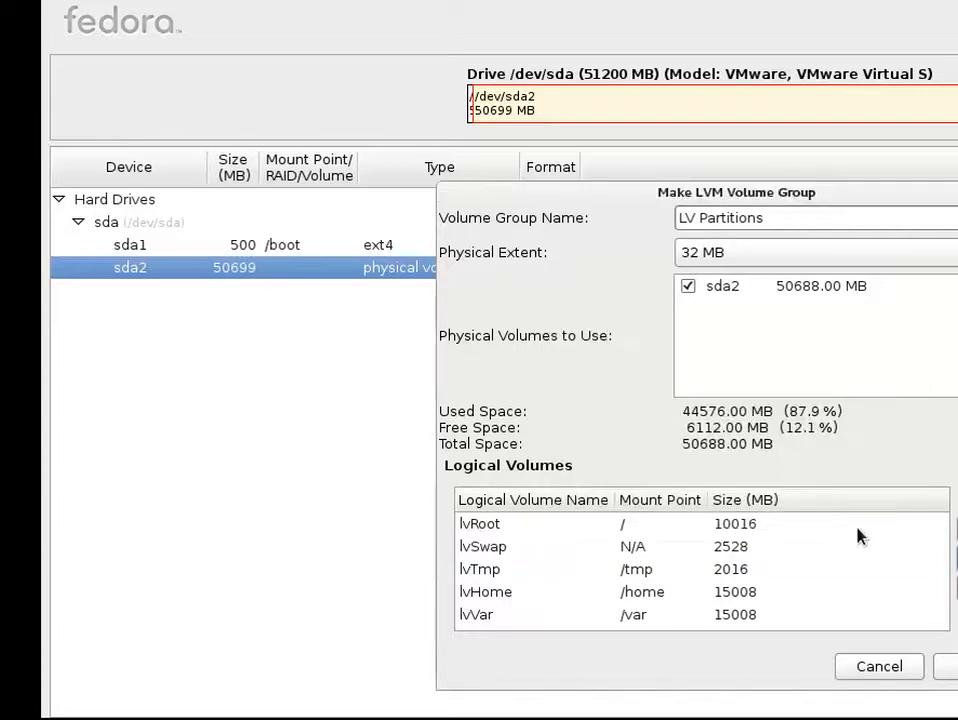
# Step: Edit the lvRoot logical volume and set its size to 16128 MB
pyautogui.click(664, 594)
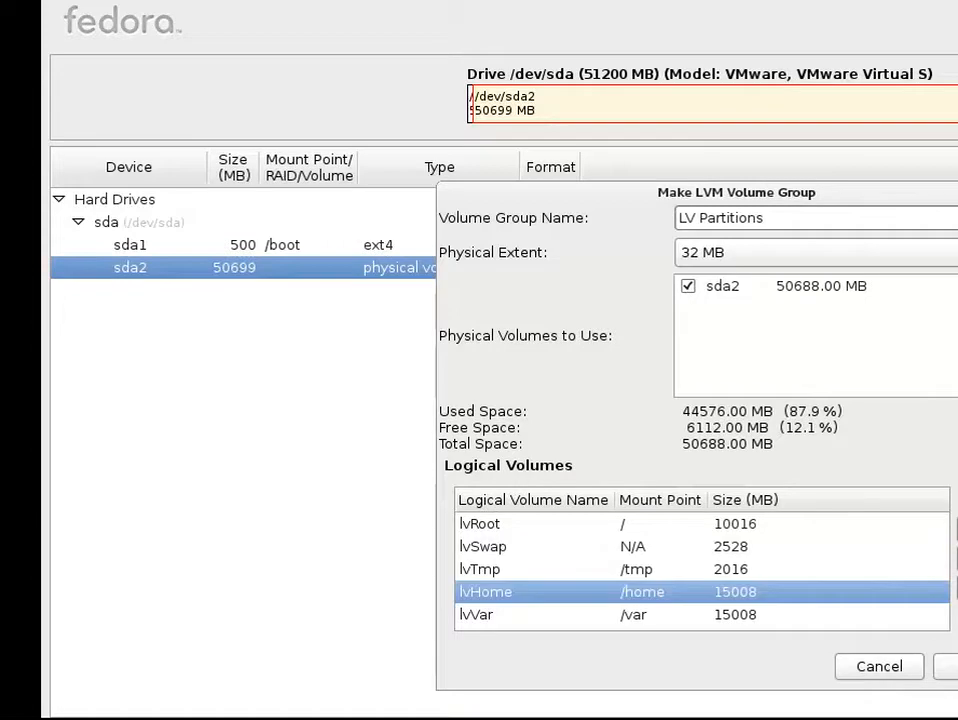
pyautogui.click(660, 524)
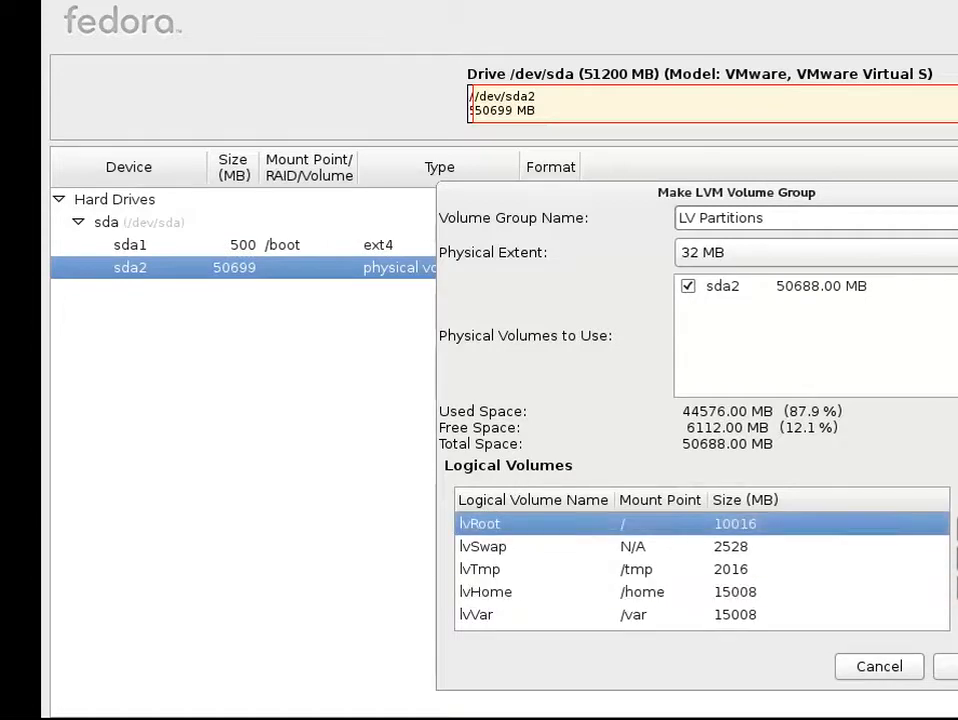
pyautogui.doubleClick(833, 533)
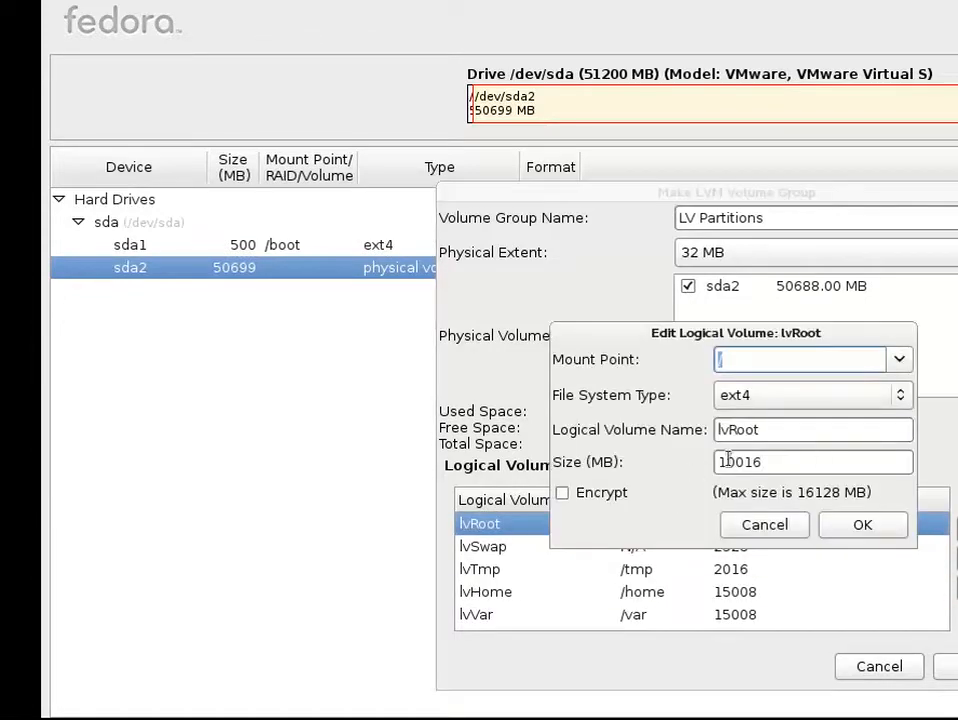
pyautogui.click(794, 462)
pyautogui.doubleClick(795, 463)
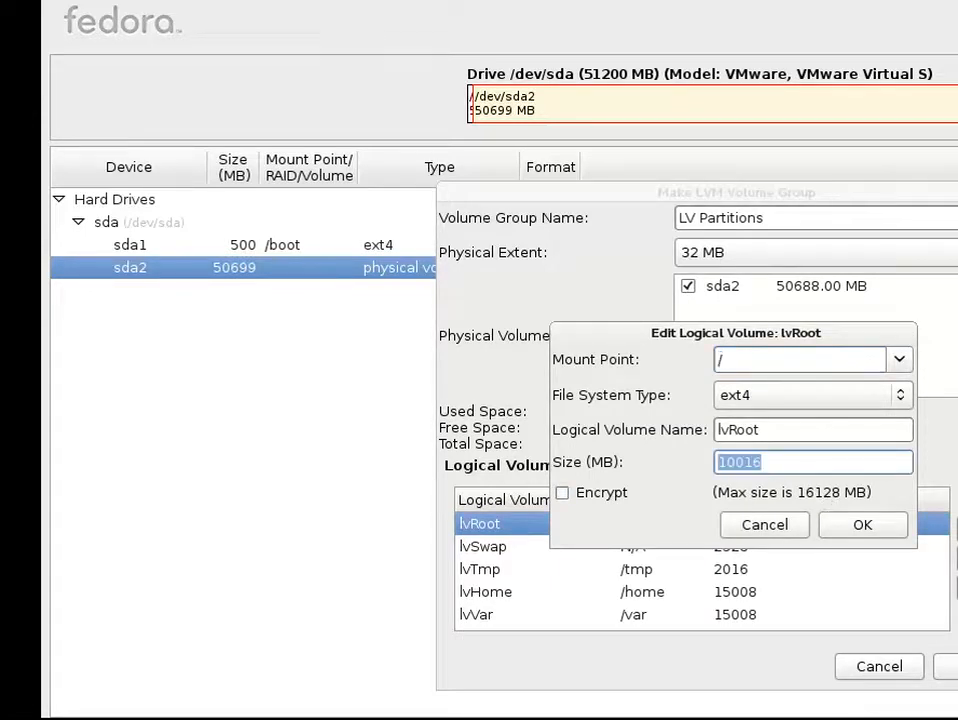
pyautogui.write('1')
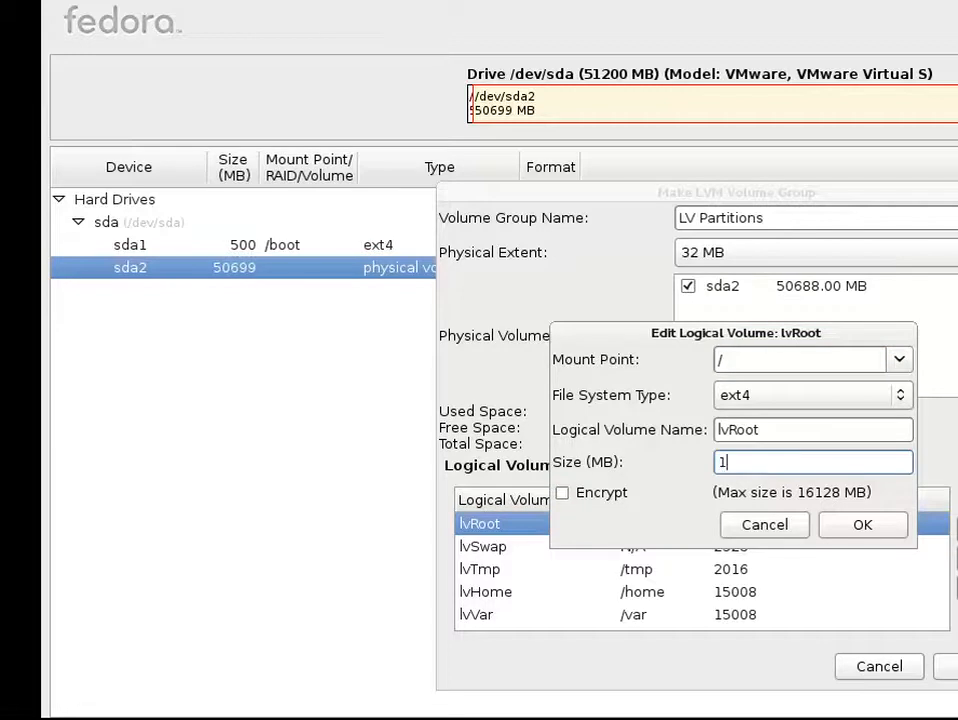
pyautogui.write('6128')
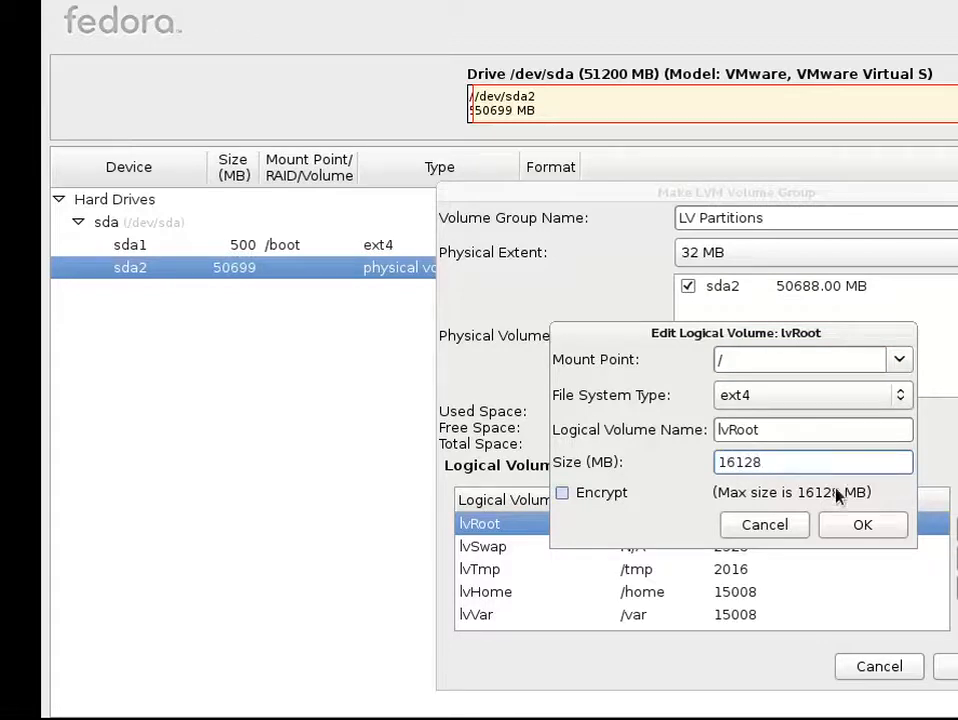
pyautogui.click(847, 526)
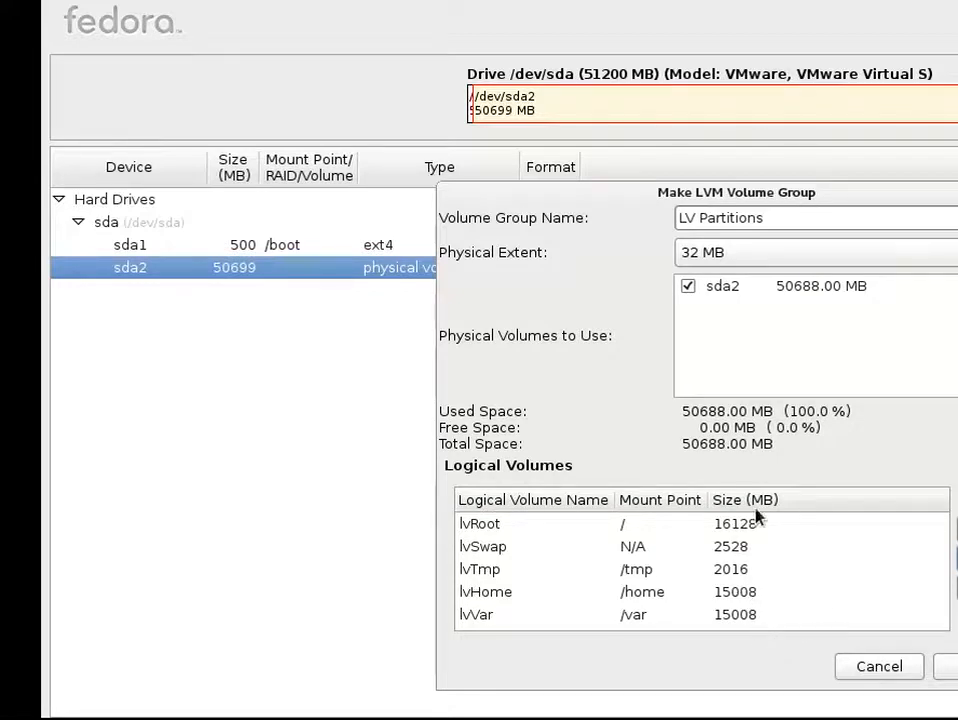
# Step: Rename the volume group to LvPartitions without a space and confirm the LVM volume group
pyautogui.click(954, 672)
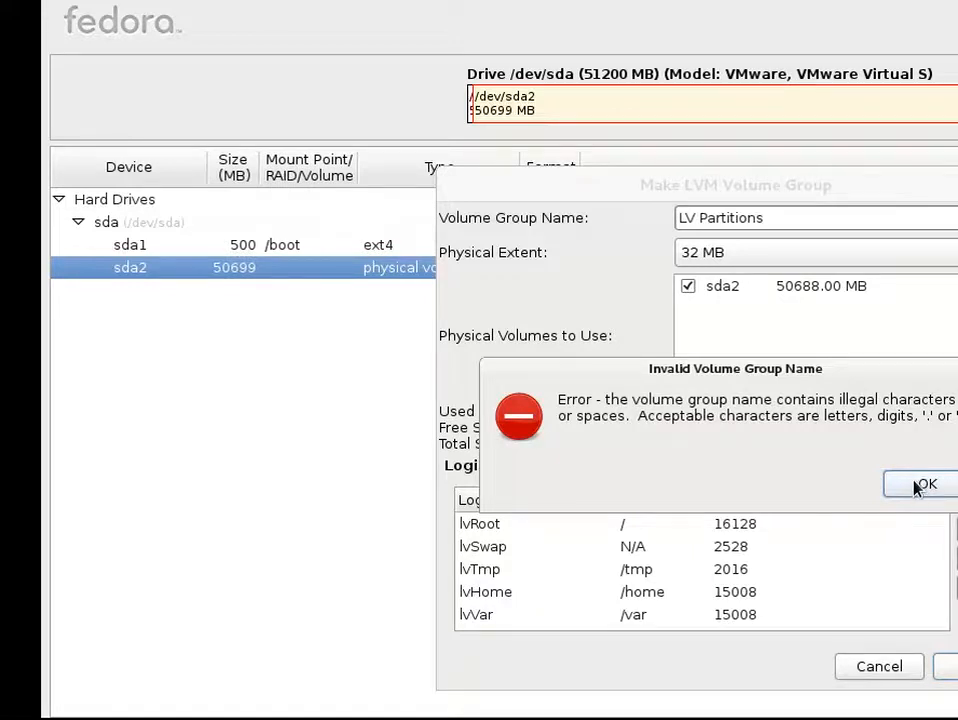
pyautogui.click(913, 486)
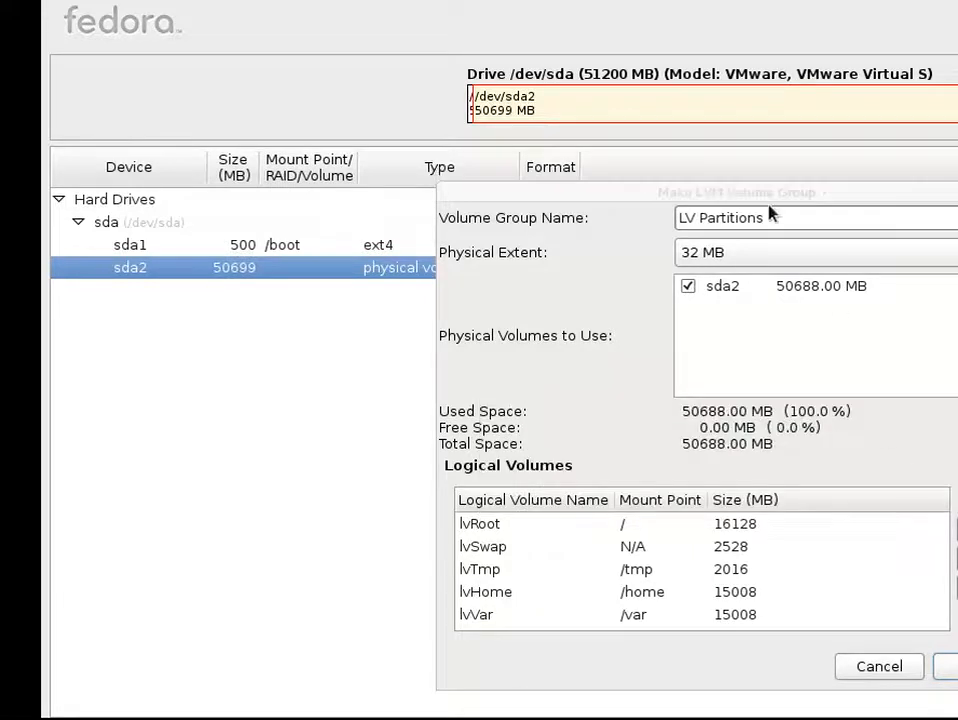
pyautogui.moveTo(697, 217); pyautogui.dragTo(711, 246)
pyautogui.write('P')
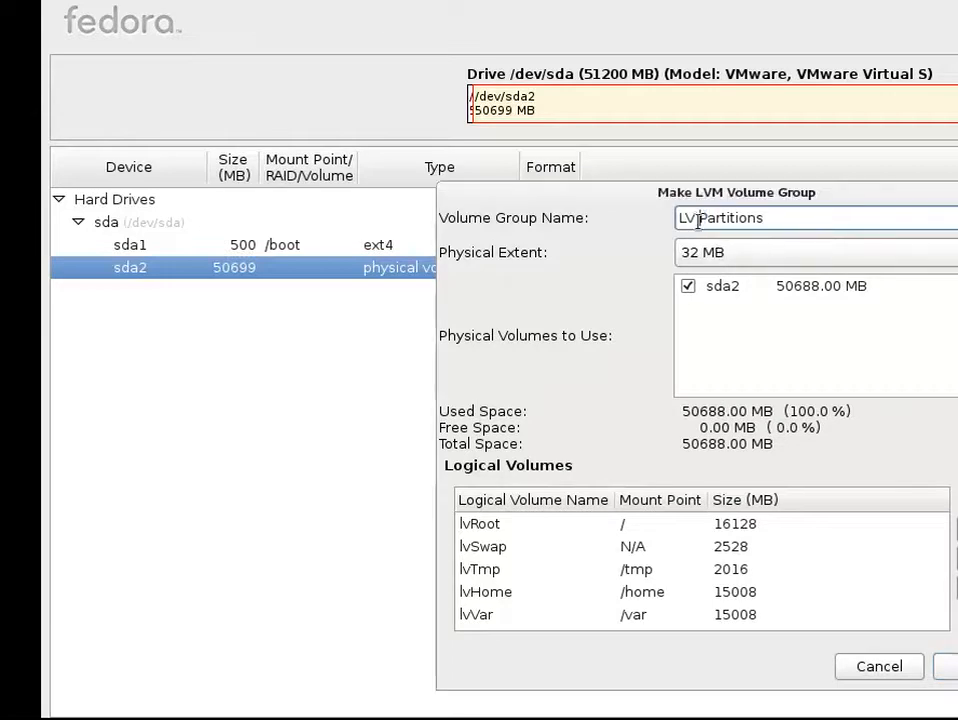
pyautogui.press('BackSpace')
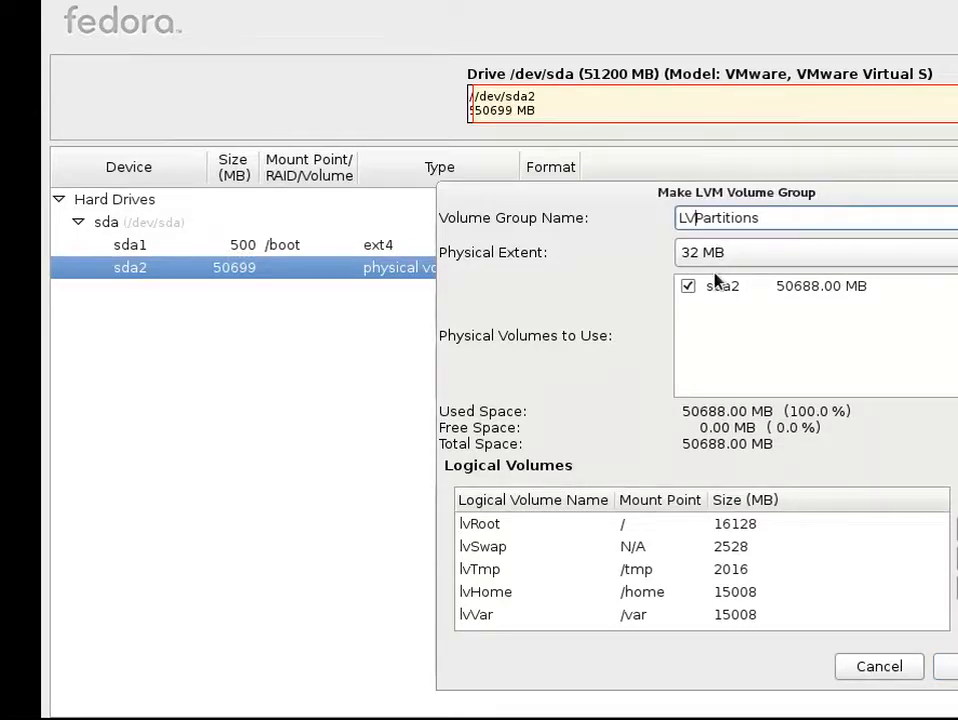
pyautogui.press('BackSpace')
pyautogui.write('v')
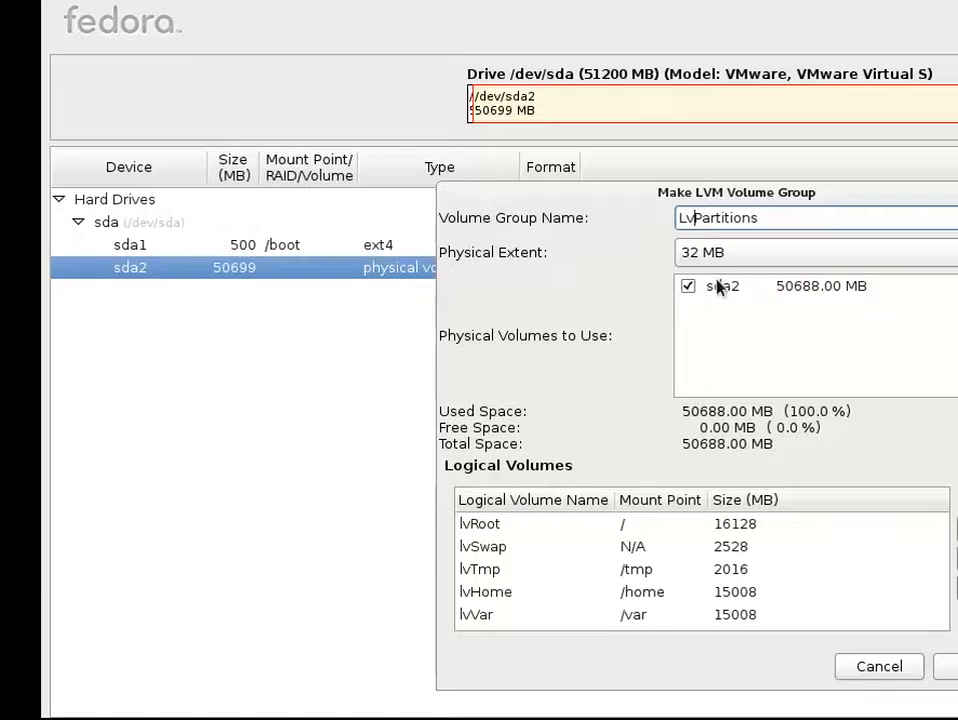
pyautogui.click(950, 667)
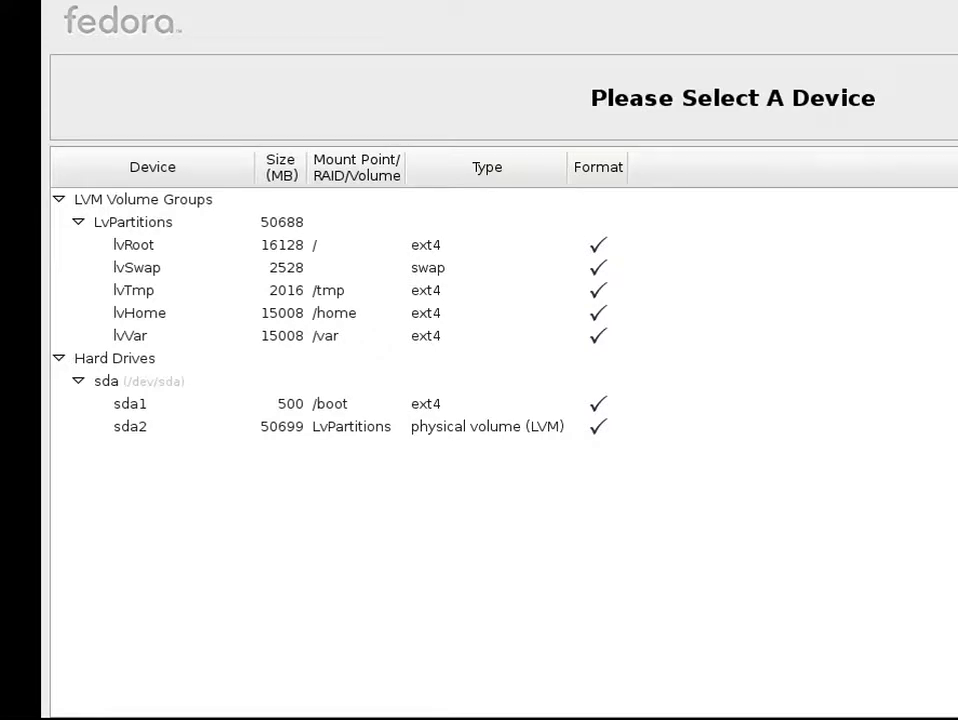
pyautogui.hotkey('alt', 'c')
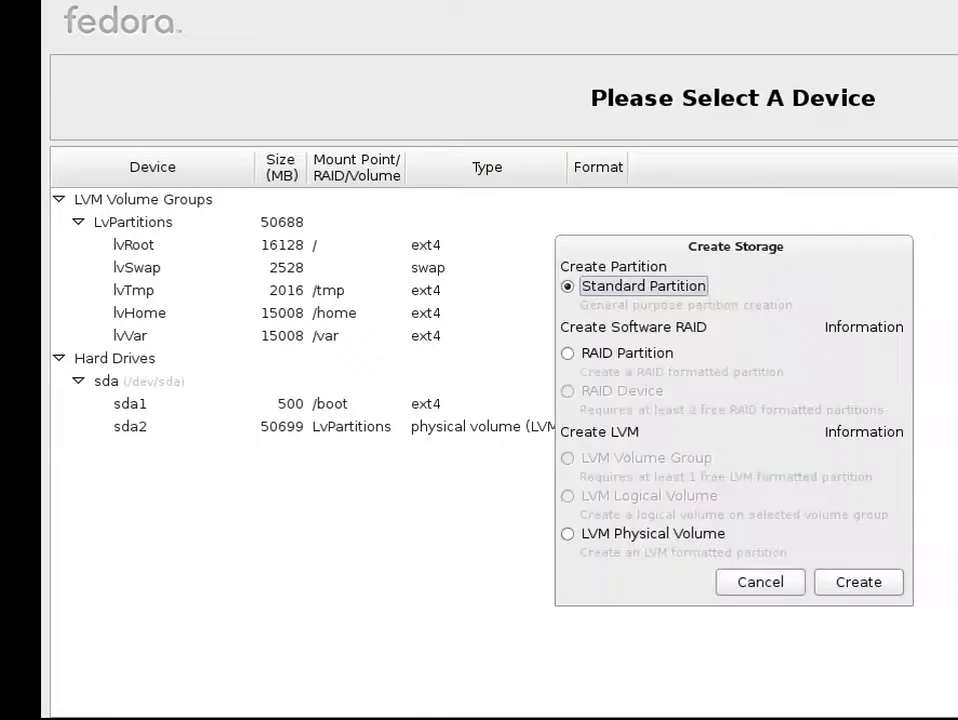
pyautogui.click(783, 582)
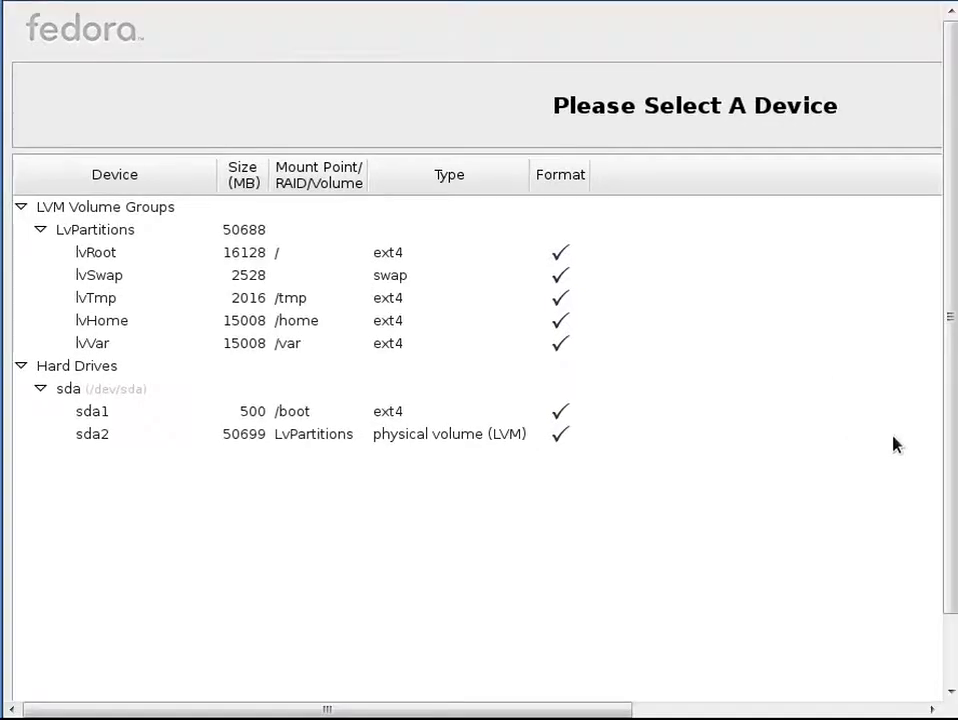
pyautogui.moveTo(947, 406); pyautogui.dragTo(800, 662)
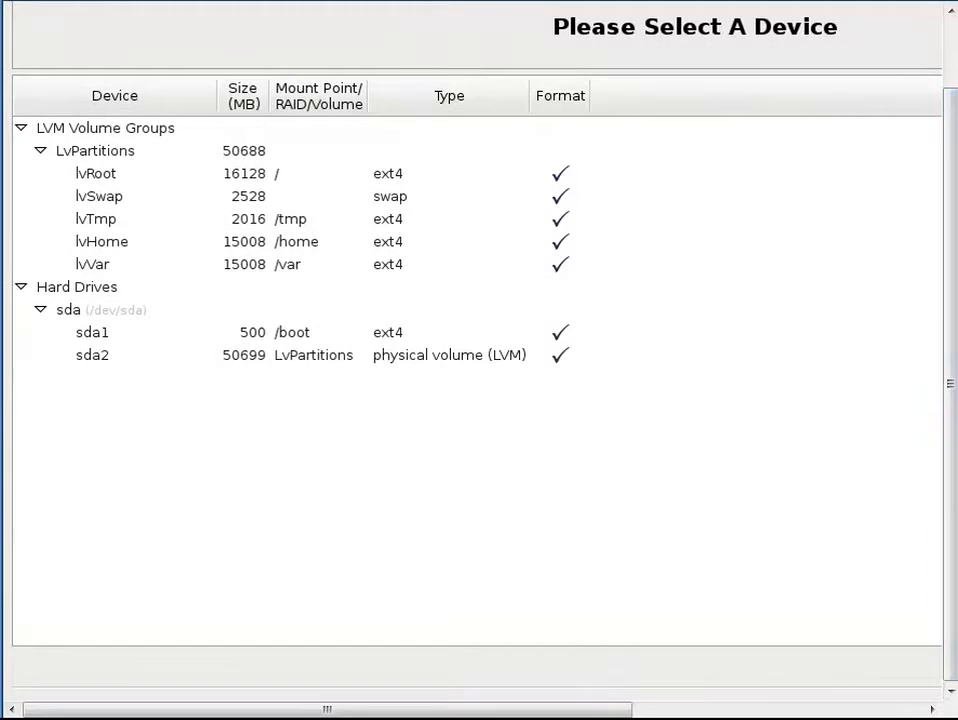
pyautogui.moveTo(610, 711); pyautogui.dragTo(594, 644)
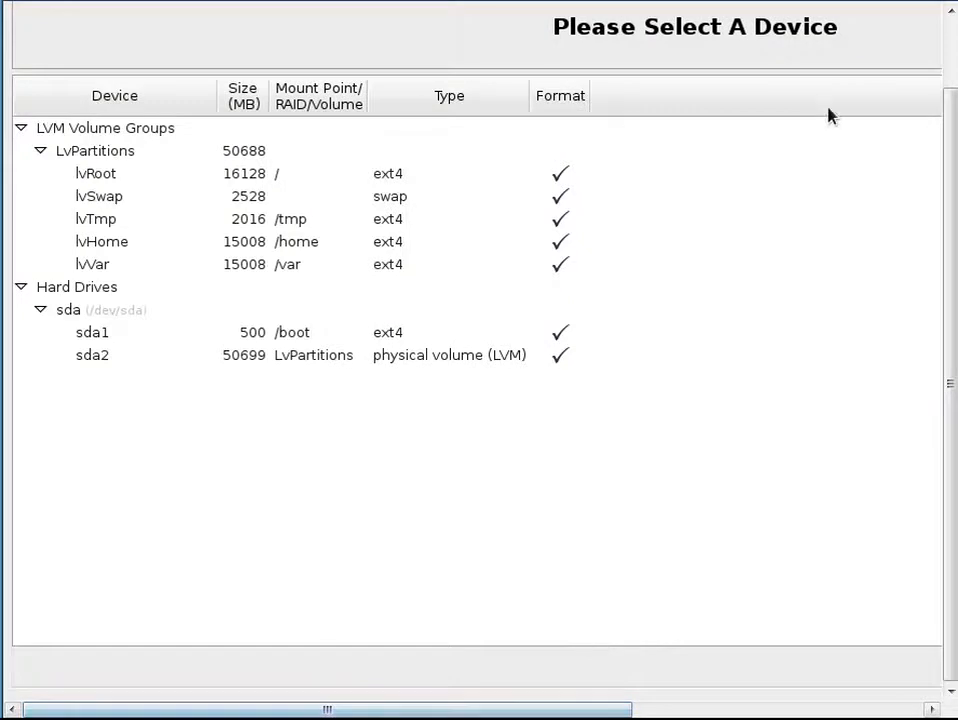
pyautogui.click(888, 4)
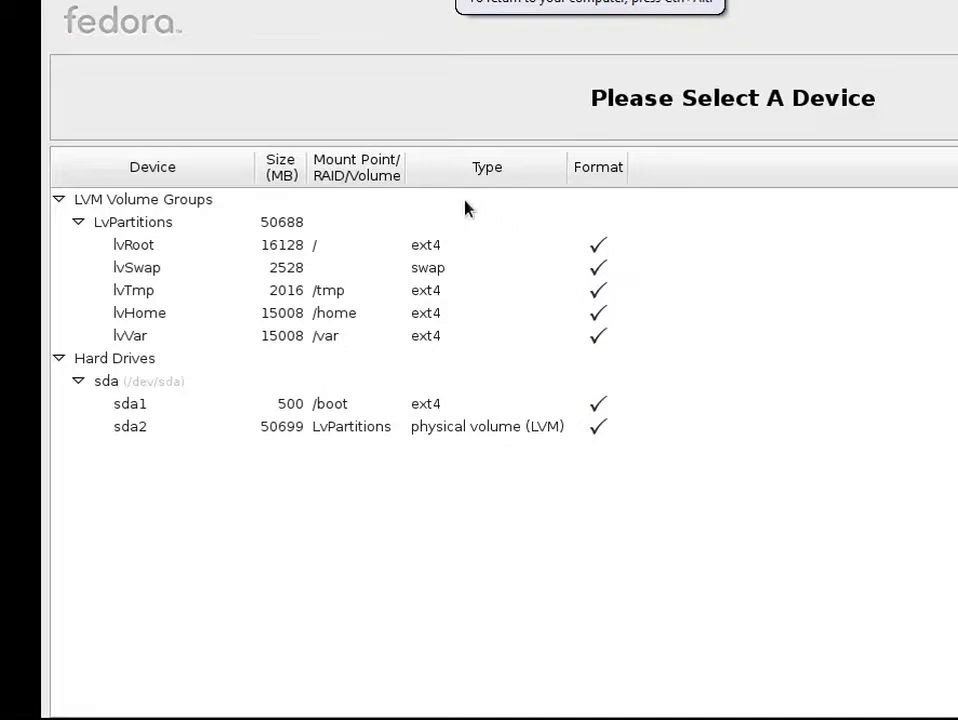
# Step: Examine the logical volumes and hard drive partitions in the device list
pyautogui.click(414, 225)
pyautogui.click(399, 202)
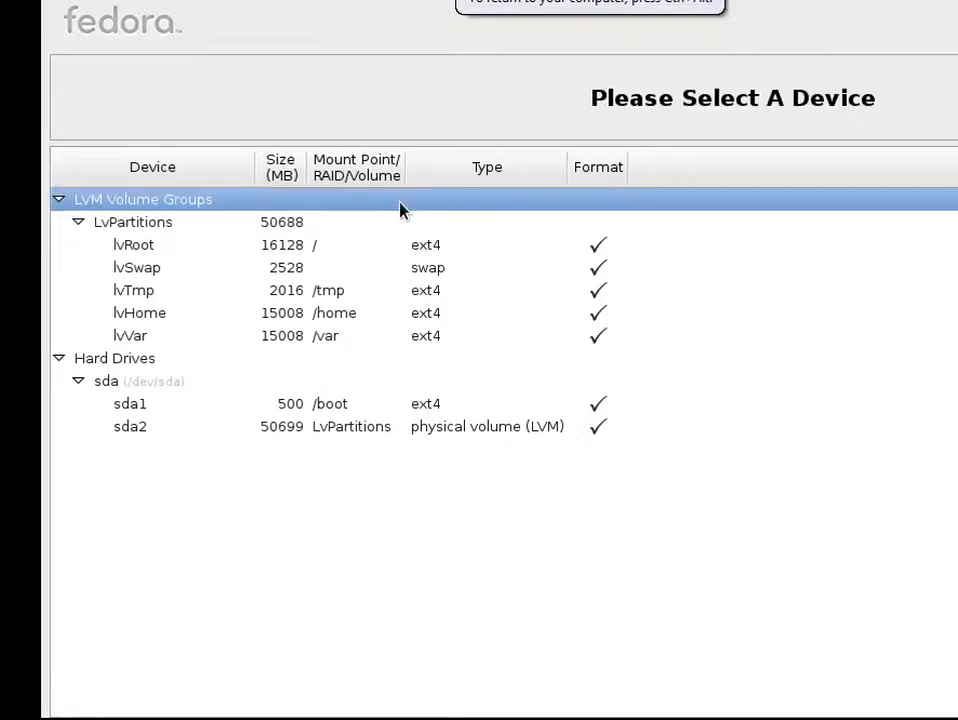
pyautogui.click(364, 221)
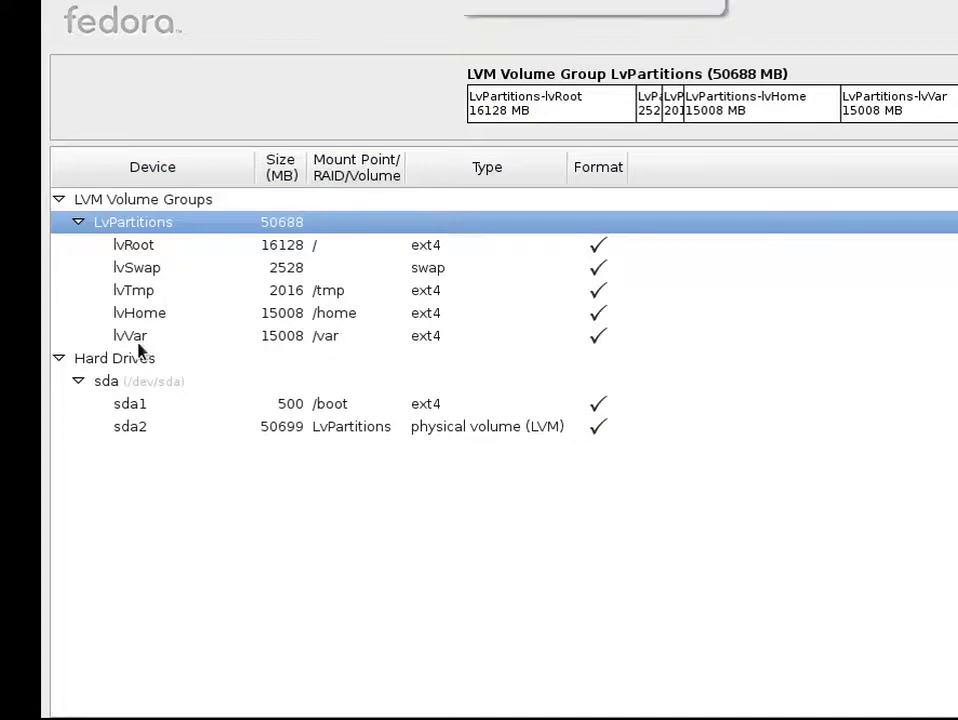
pyautogui.click(134, 364)
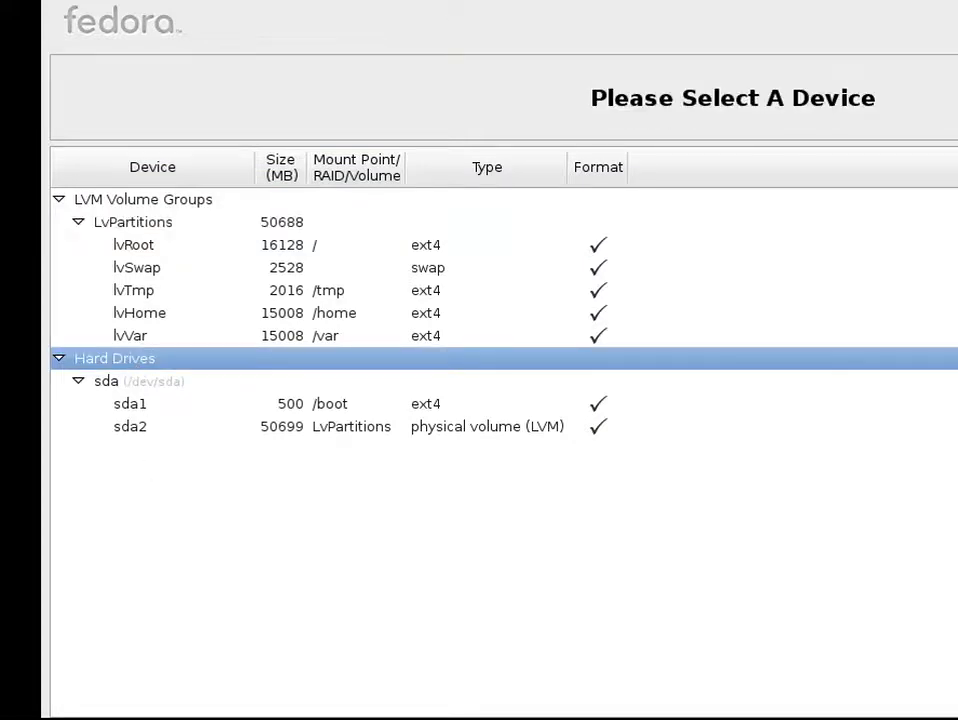
pyautogui.click(136, 388)
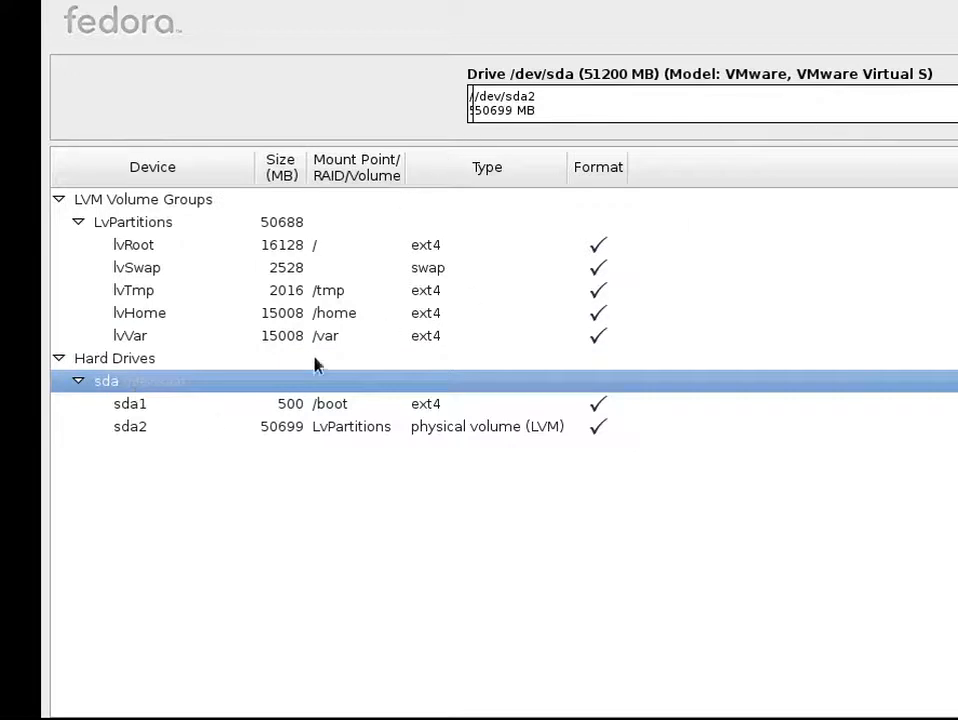
pyautogui.click(201, 409)
pyautogui.click(199, 428)
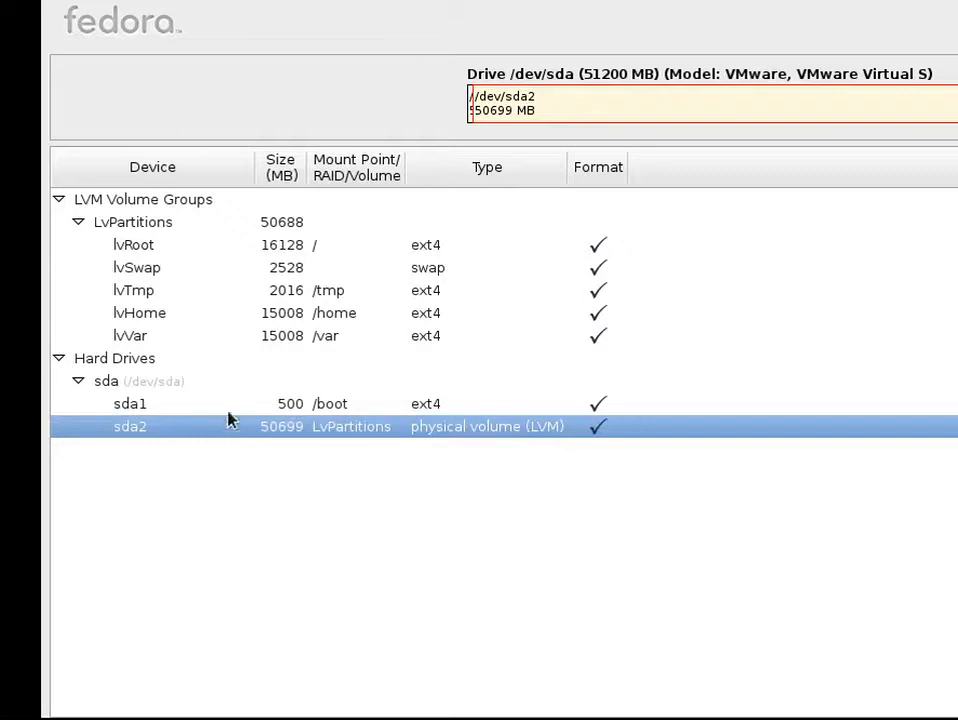
# Step: Accept the format warning to format the existing /dev/sda partition table
pyautogui.click(191, 203)
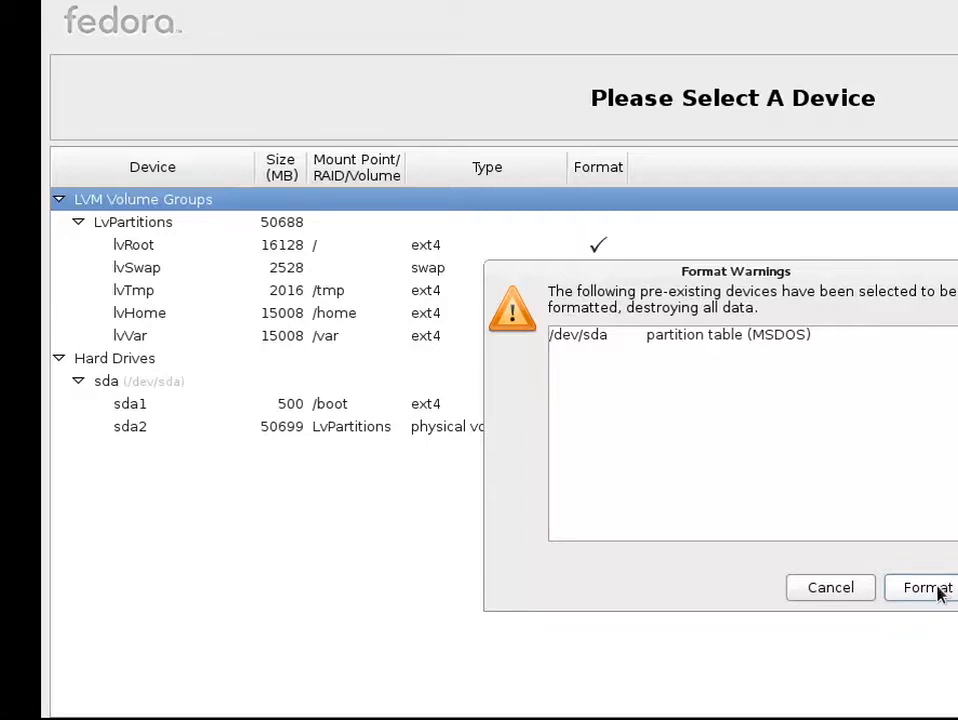
pyautogui.click(940, 593)
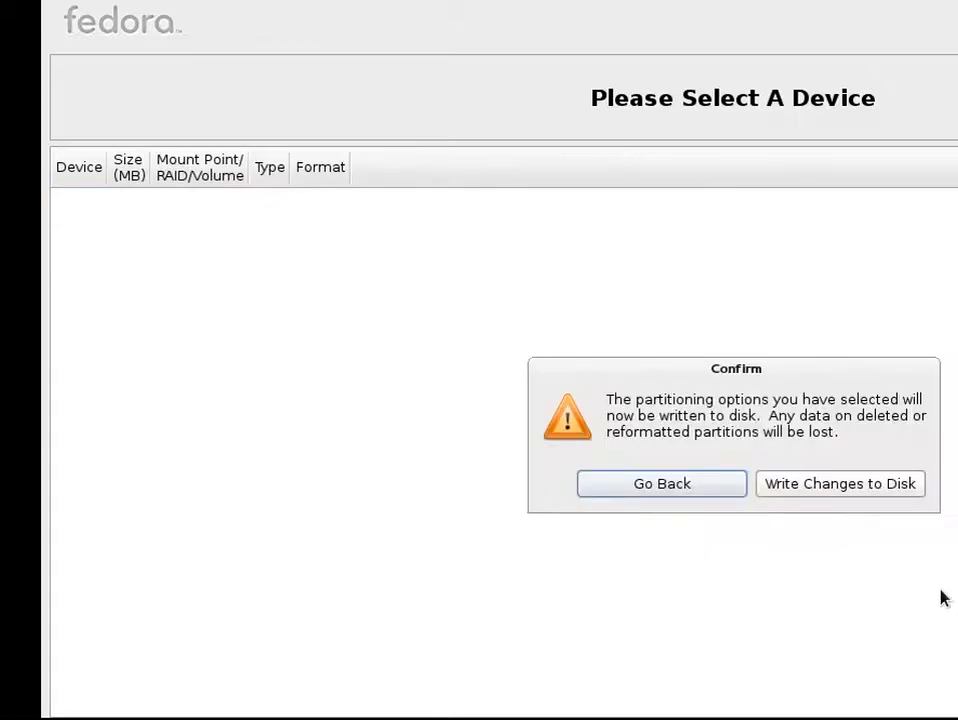
# Step: Write the partitioning changes to disk and accept the default boot loader installation on /dev/sda
pyautogui.click(876, 485)
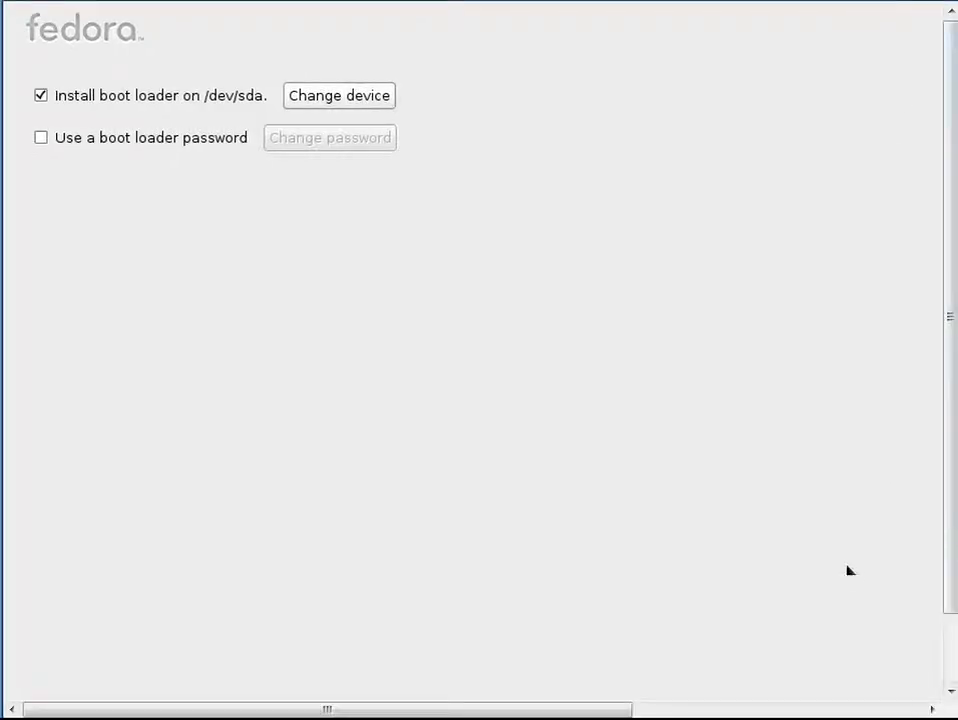
pyautogui.moveTo(947, 507); pyautogui.dragTo(947, 577)
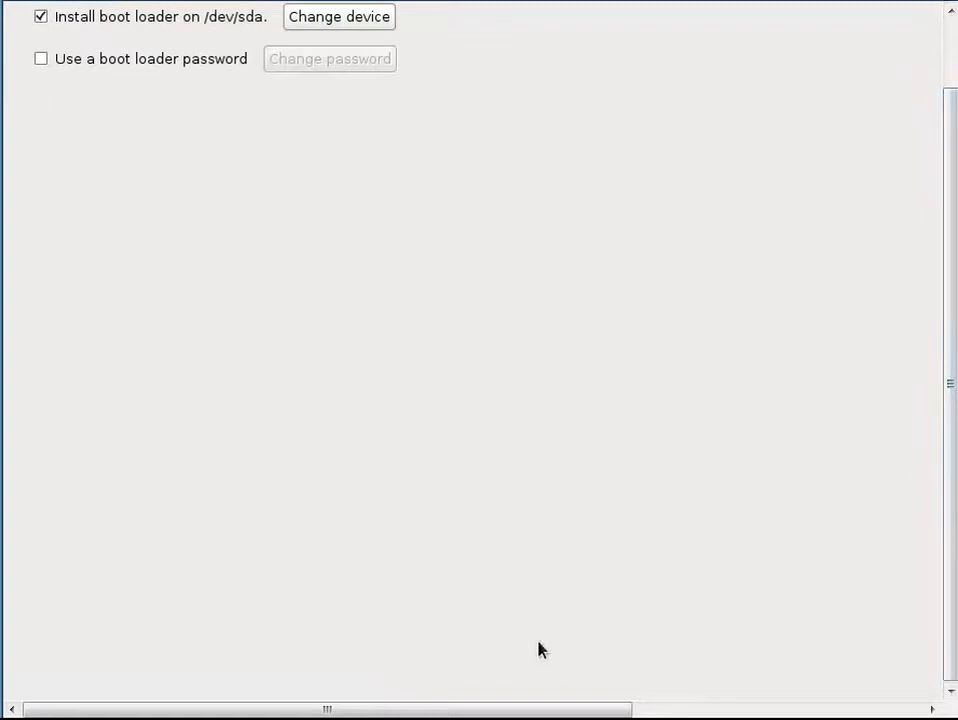
pyautogui.moveTo(546, 714); pyautogui.dragTo(538, 674)
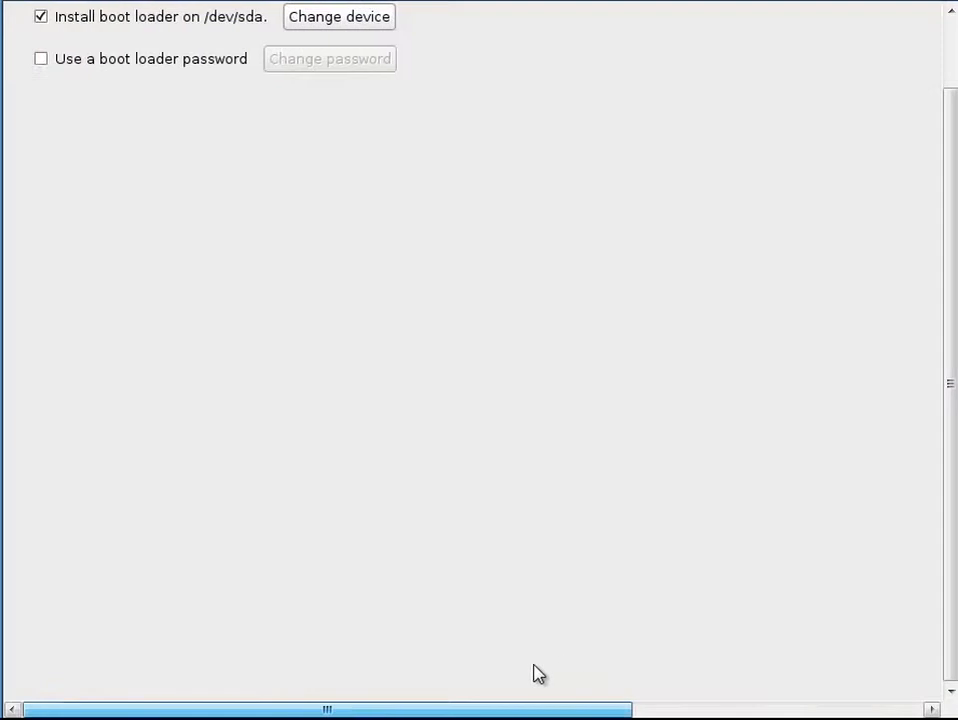
pyautogui.press('Tab')
pyautogui.press('Tab')
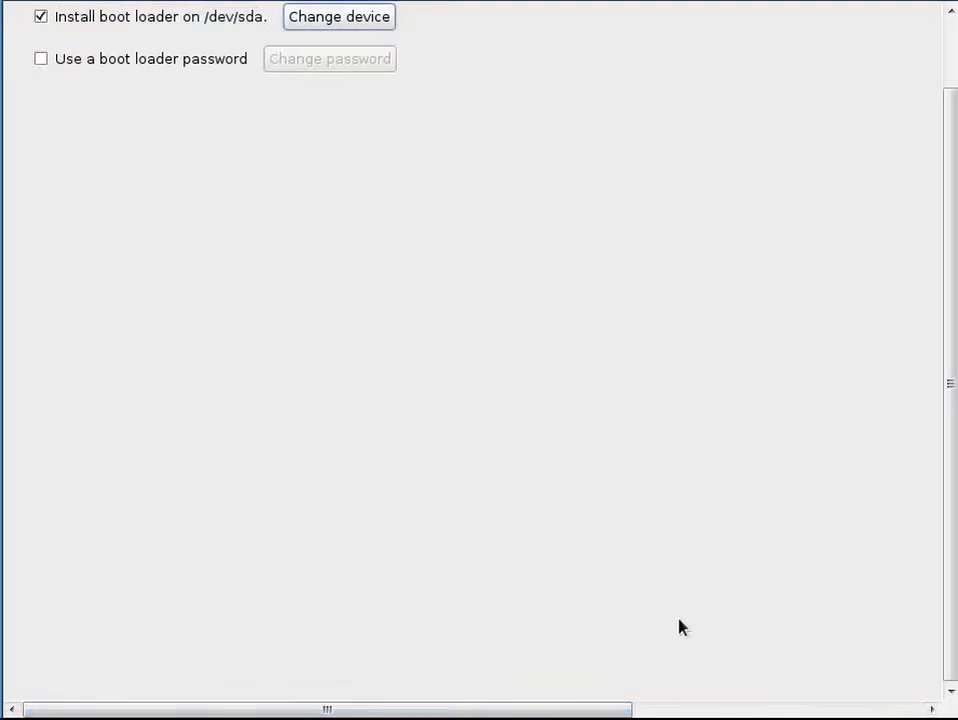
pyautogui.press('Tab')
pyautogui.press('Tab')
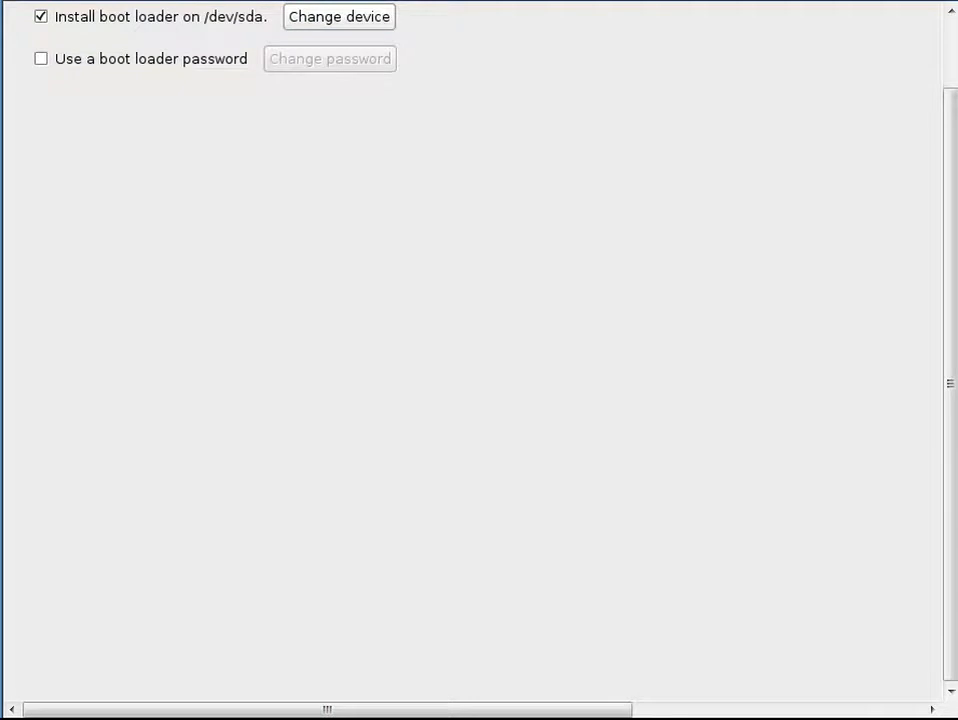
pyautogui.press('Return')
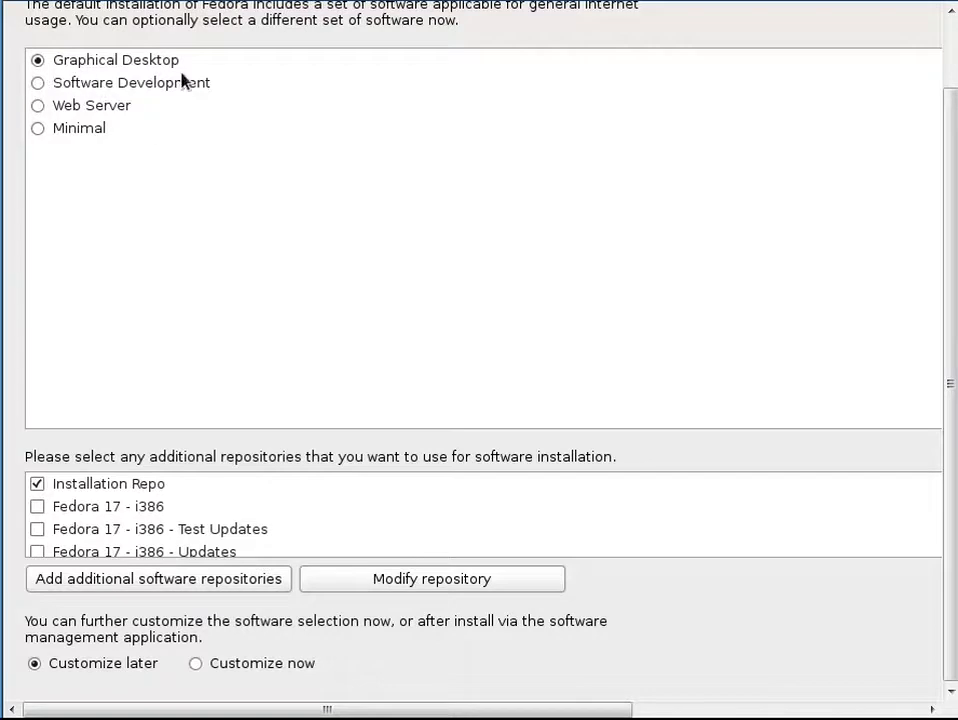
pyautogui.scroll(-1, 212, 528)
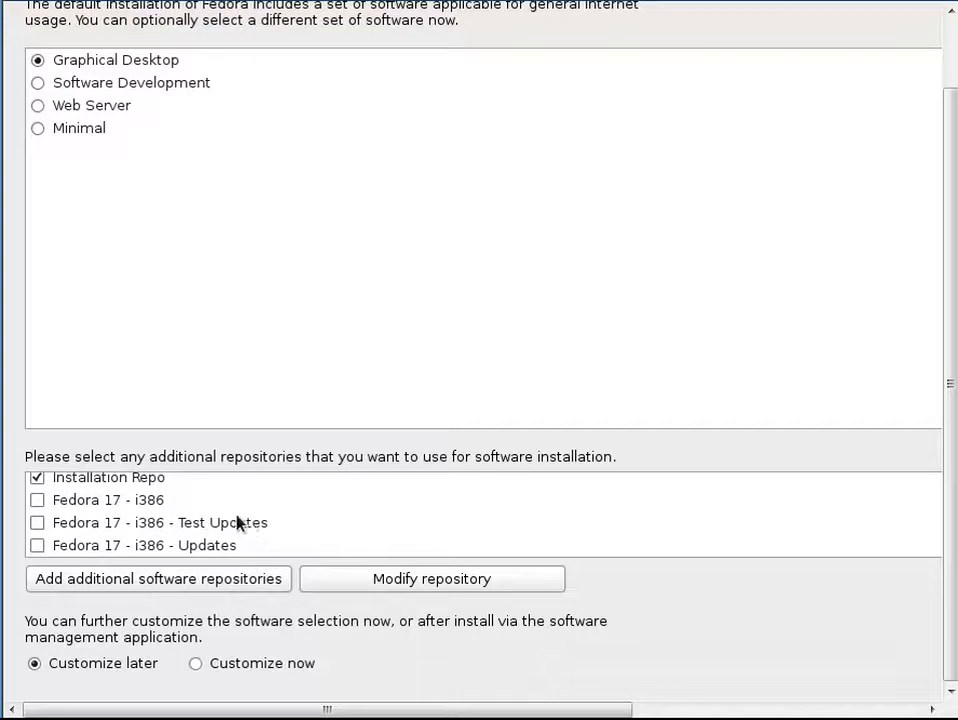
pyautogui.scroll(1, 231, 517)
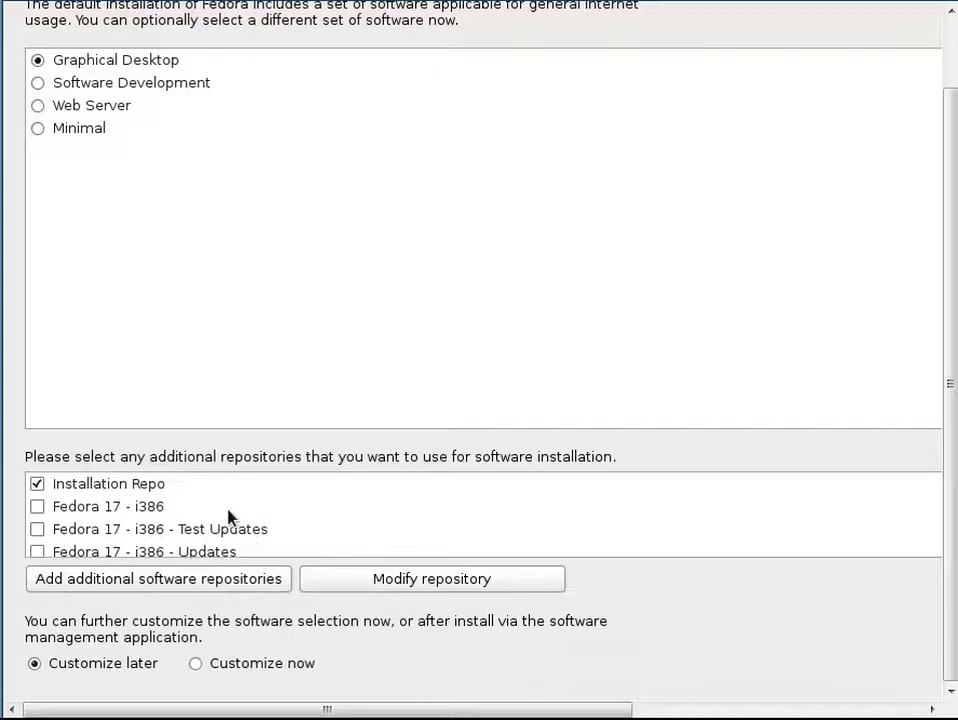
pyautogui.click(38, 83)
pyautogui.click(36, 60)
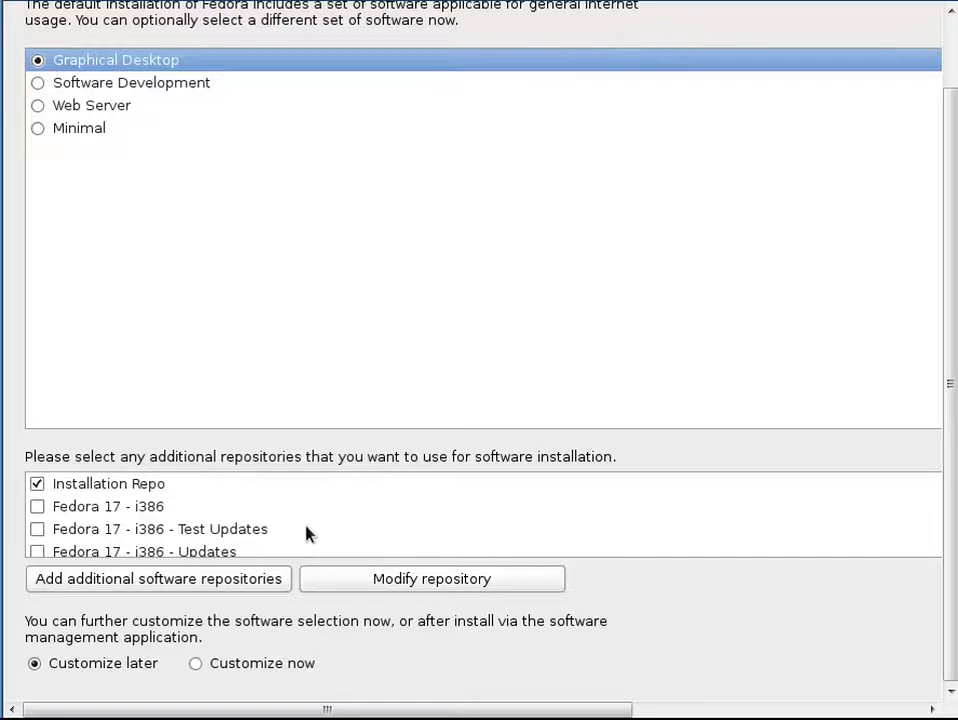
pyautogui.scroll(-1, 400, 550)
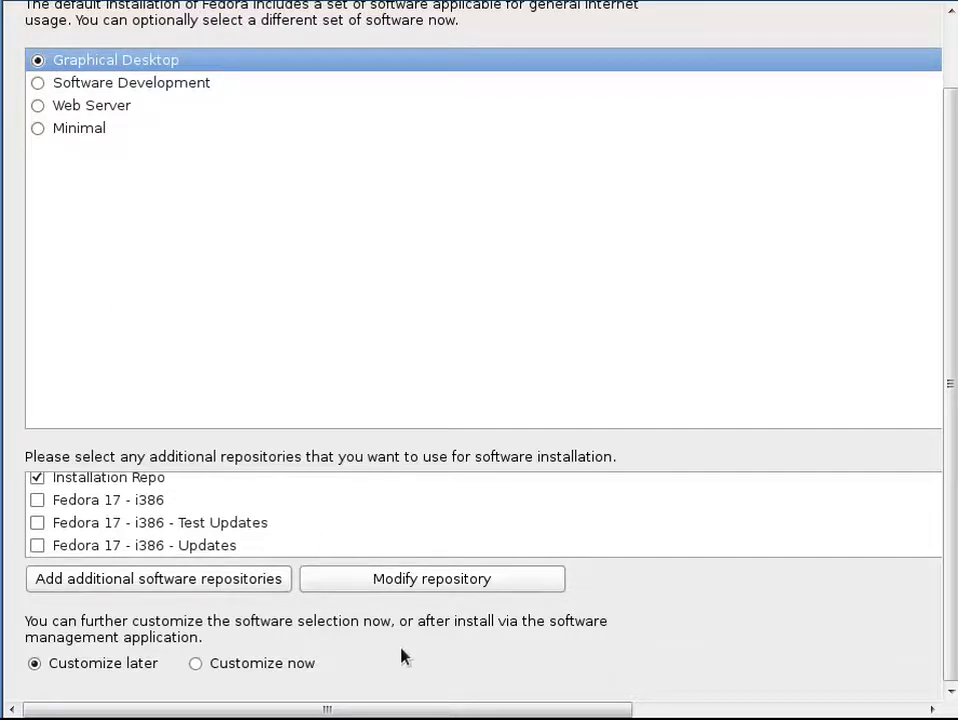
pyautogui.click(228, 588)
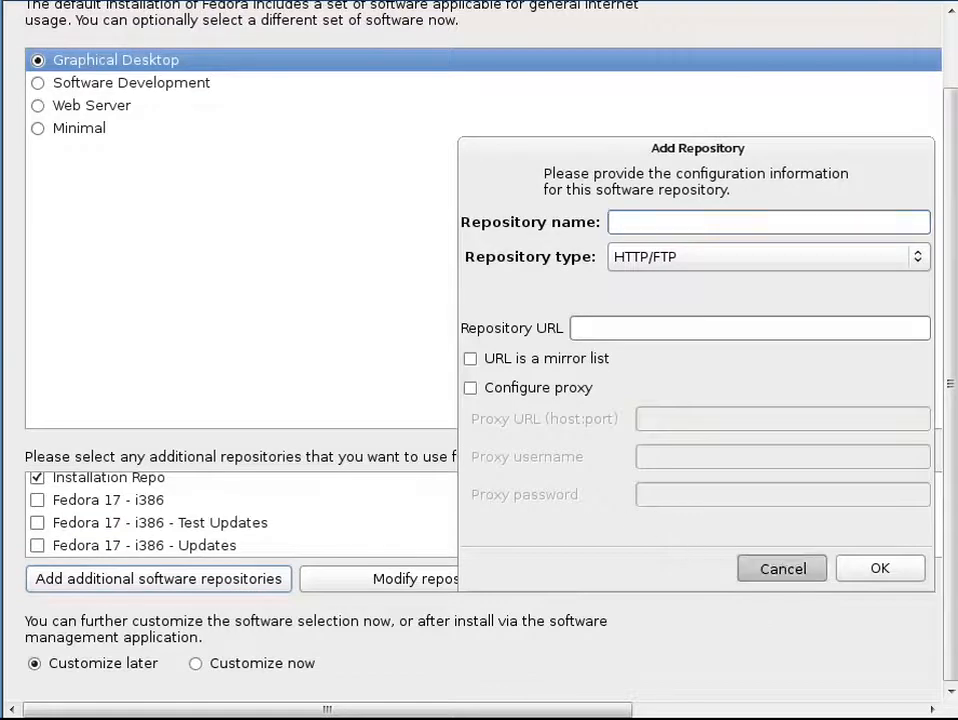
pyautogui.click(782, 568)
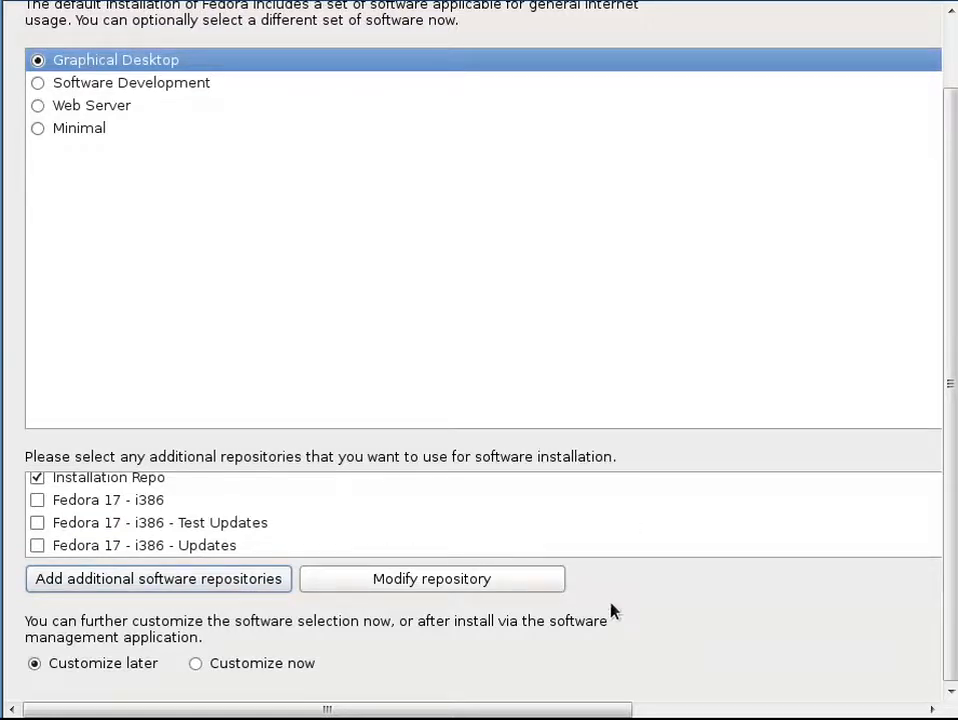
# Step: Keep the Graphical Desktop software set, choose to customize the software selection now, and continue
pyautogui.scroll(1, 480, 514)
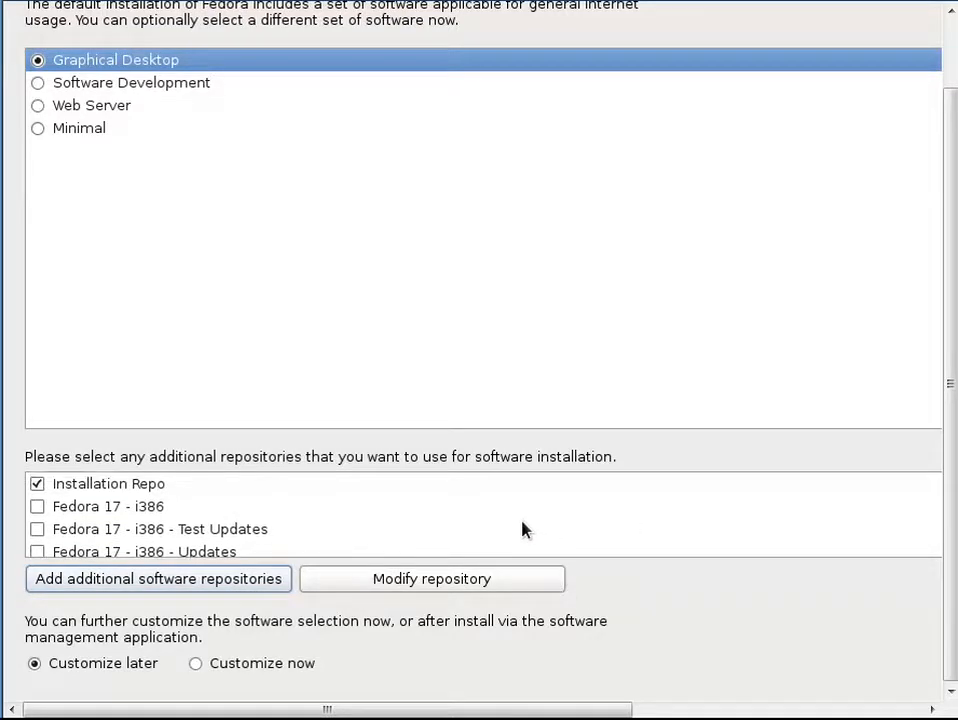
pyautogui.scroll(-1, 520, 530)
pyautogui.click(215, 665)
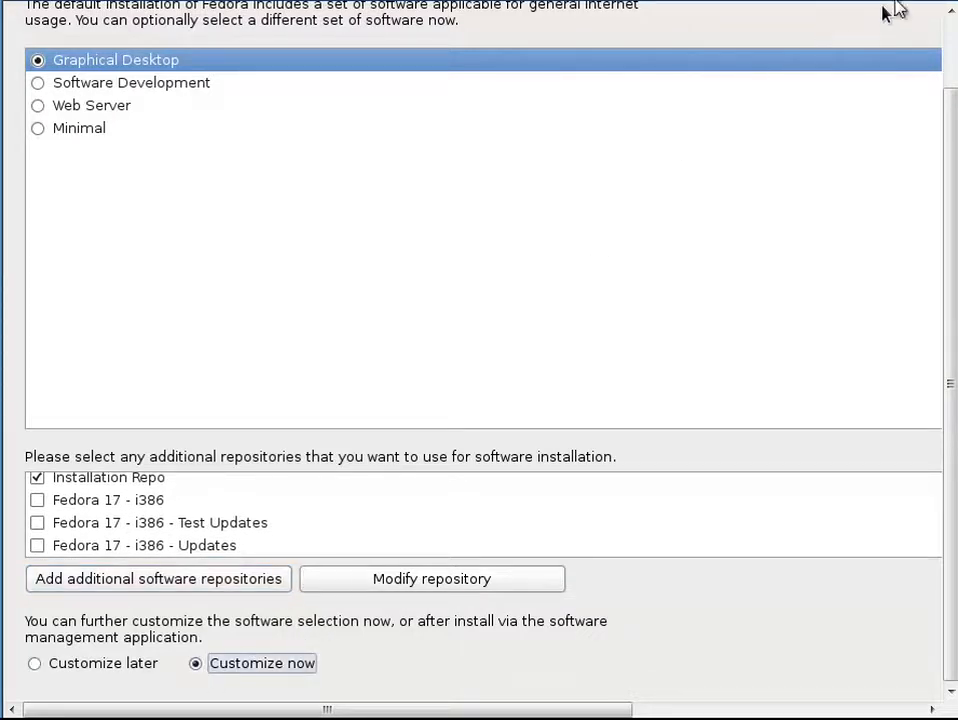
pyautogui.click(930, 3)
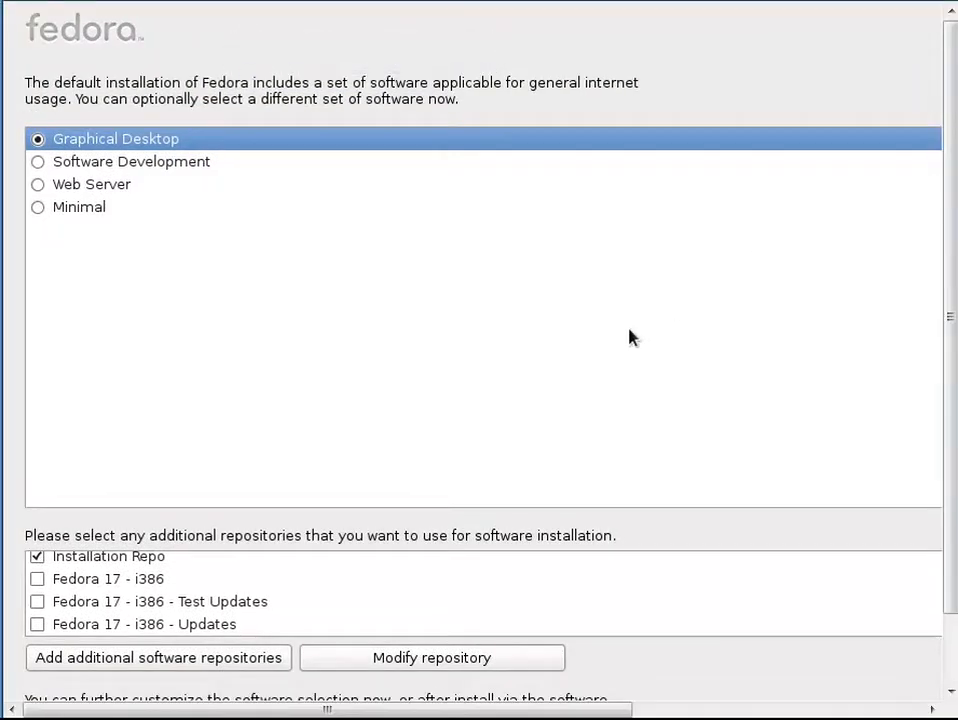
pyautogui.moveTo(947, 293); pyautogui.dragTo(950, 383)
pyautogui.press('Tab')
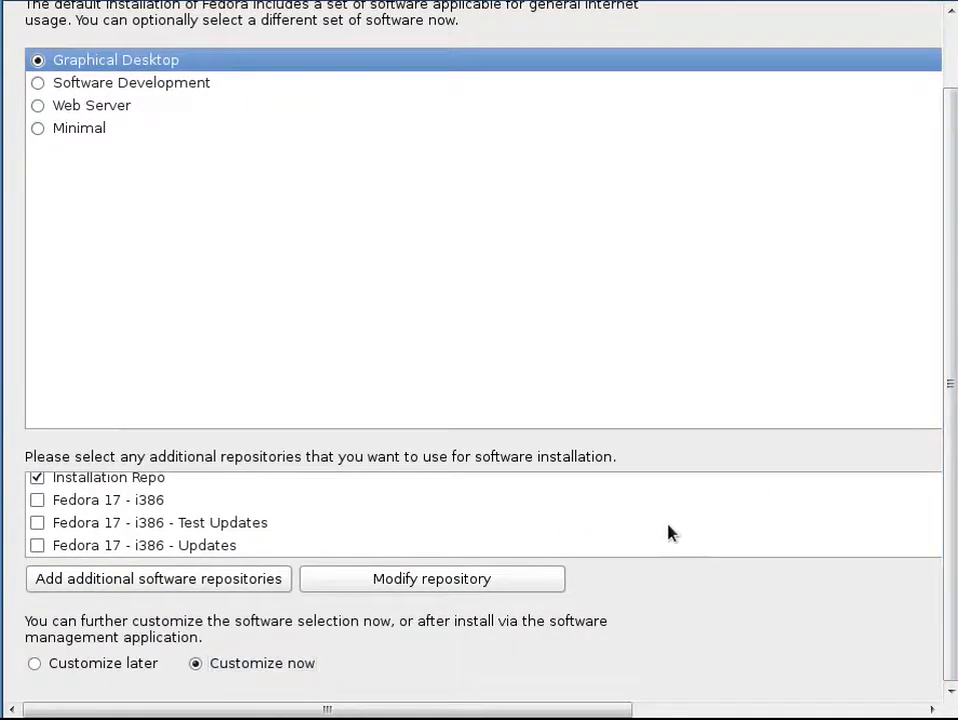
pyautogui.press('Tab')
pyautogui.press('Tab')
pyautogui.press('Tab')
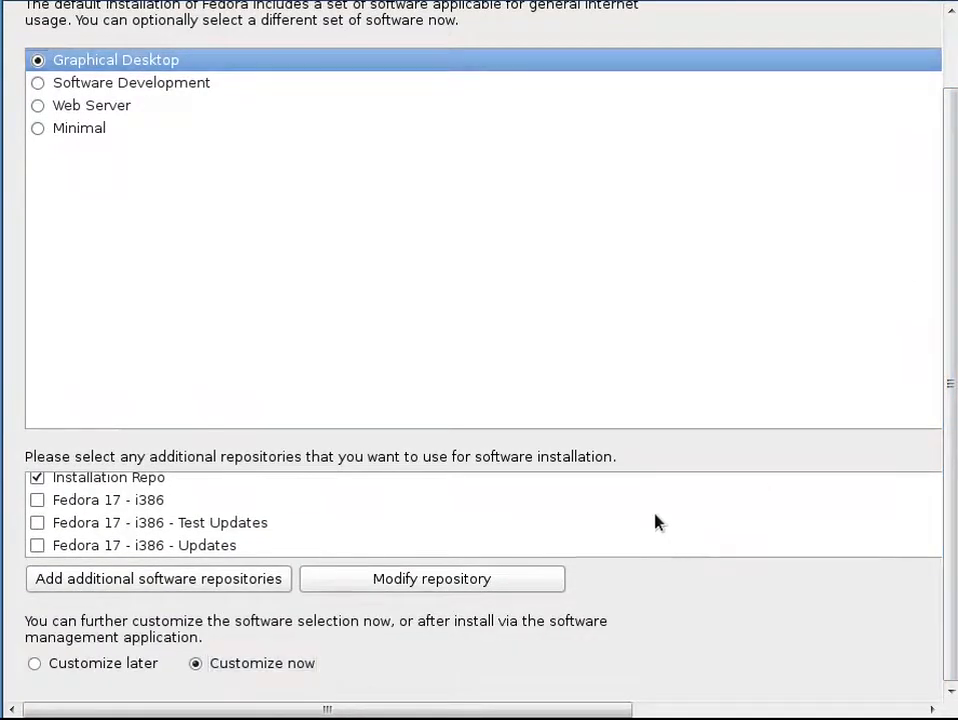
pyautogui.press('Tab')
pyautogui.press('Tab')
pyautogui.press('Tab')
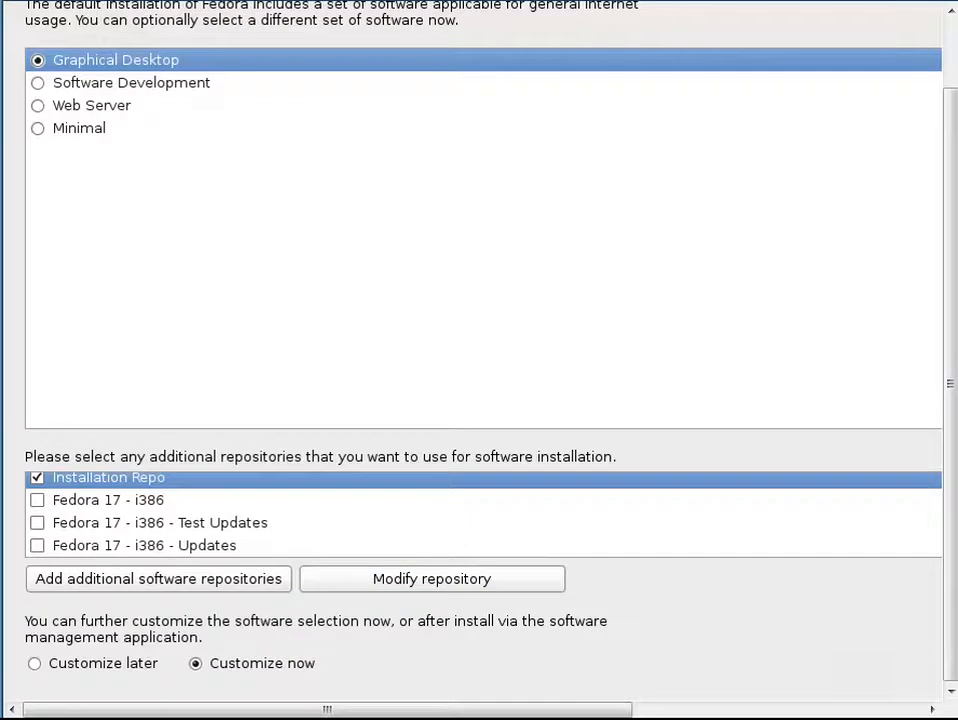
pyautogui.press('Return')
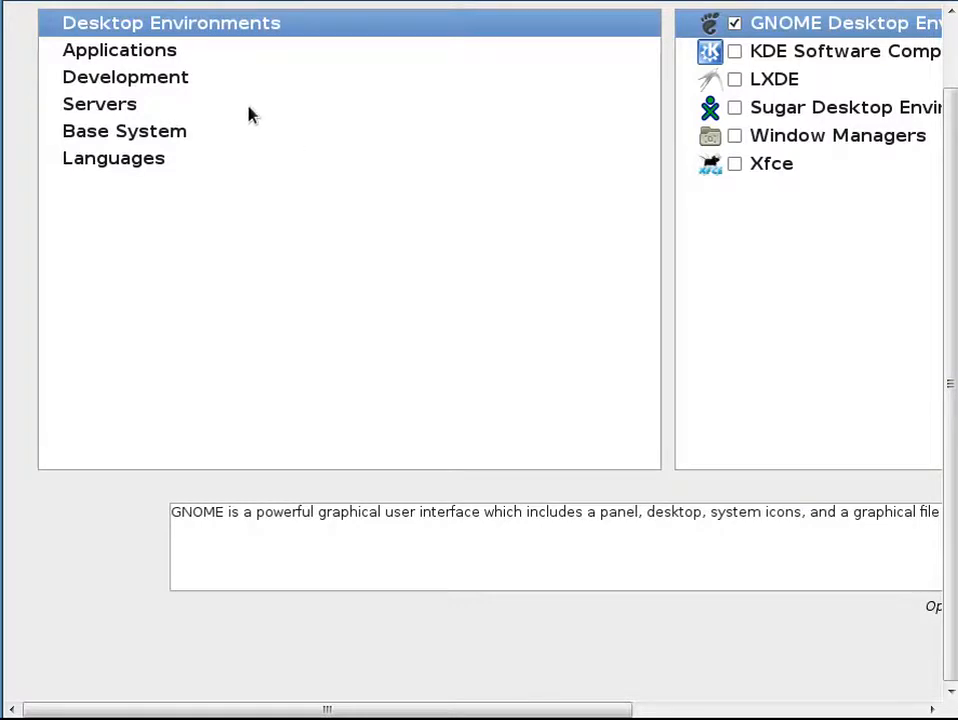
# Step: Add the KDE Software Compilation desktop environment and review the Applications package groups
pyautogui.click(733, 53)
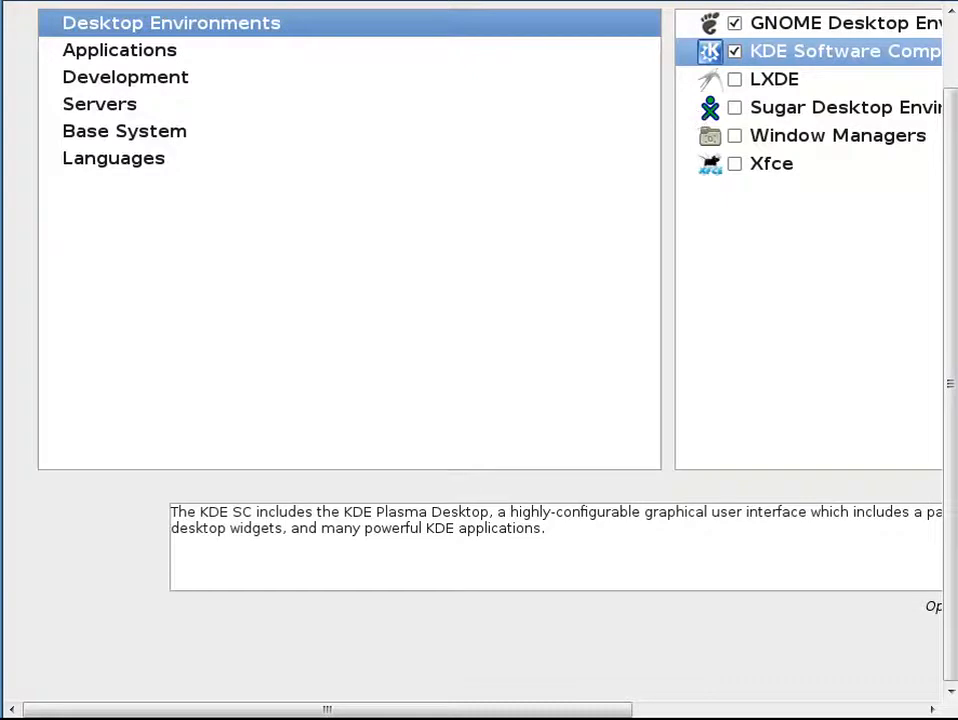
pyautogui.click(160, 58)
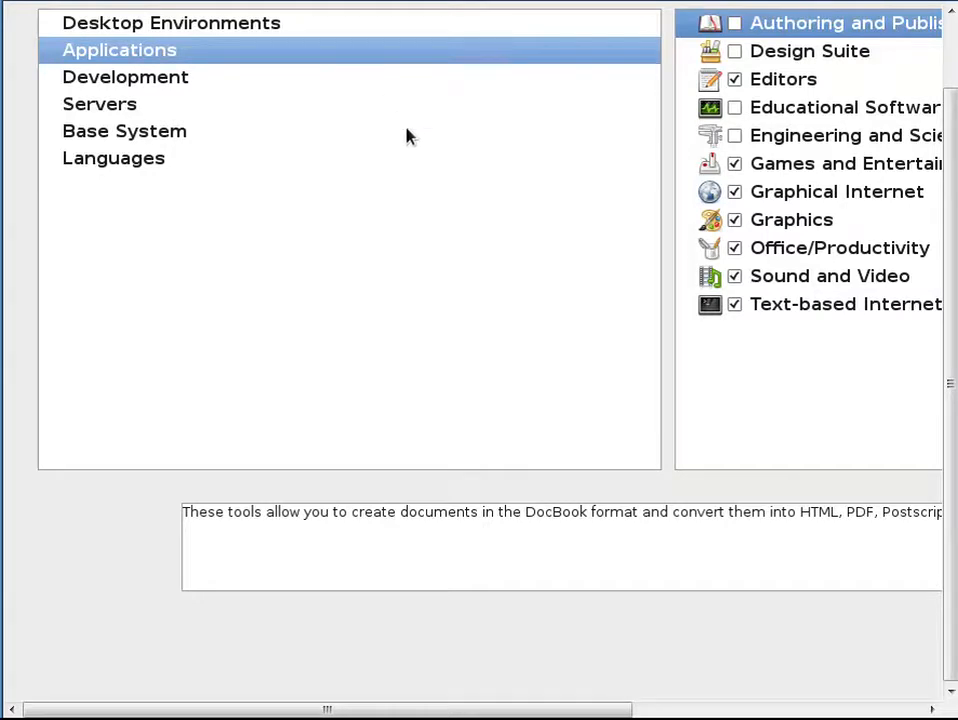
# Step: Select the Web Development, Development Libraries, Development Tools, Fedora Eclipse, Fedora Packager, GNOME and KDE Software Development groups
pyautogui.click(330, 74)
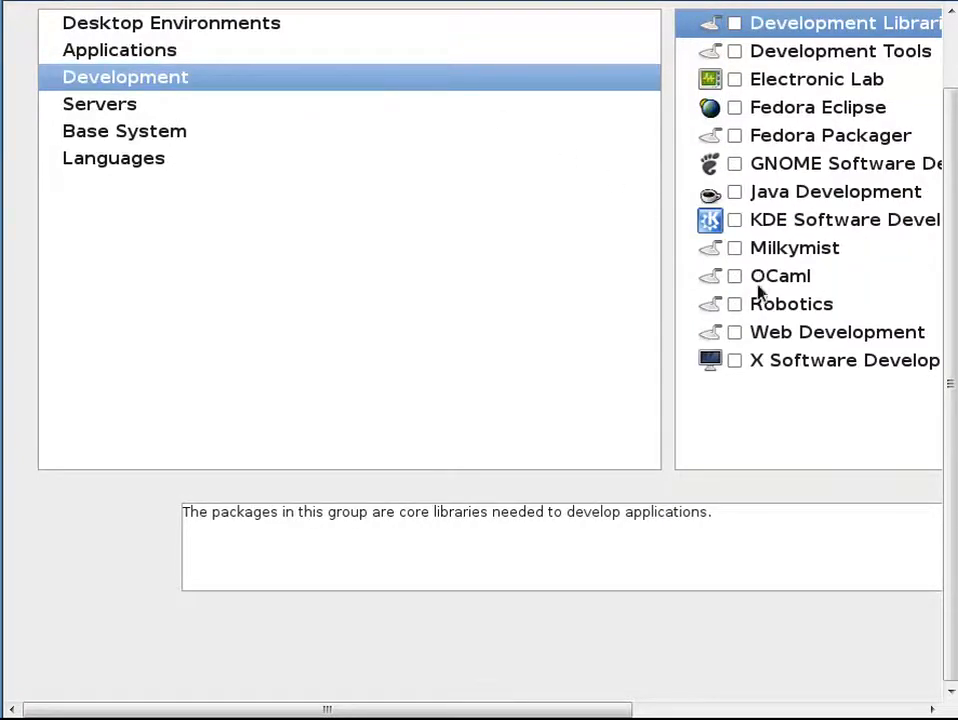
pyautogui.click(735, 333)
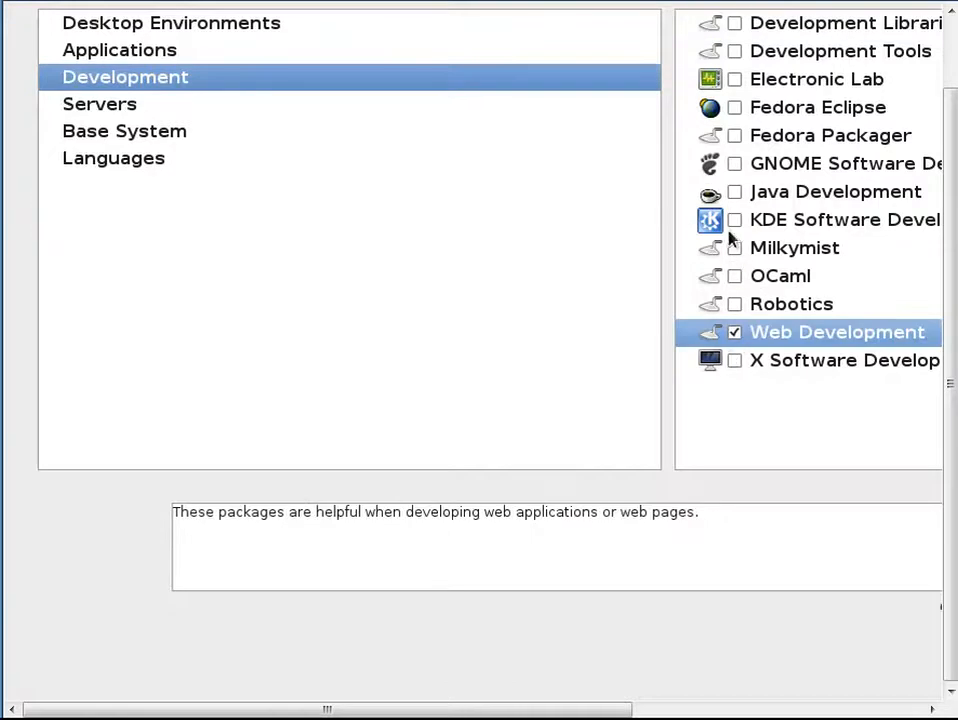
pyautogui.click(735, 25)
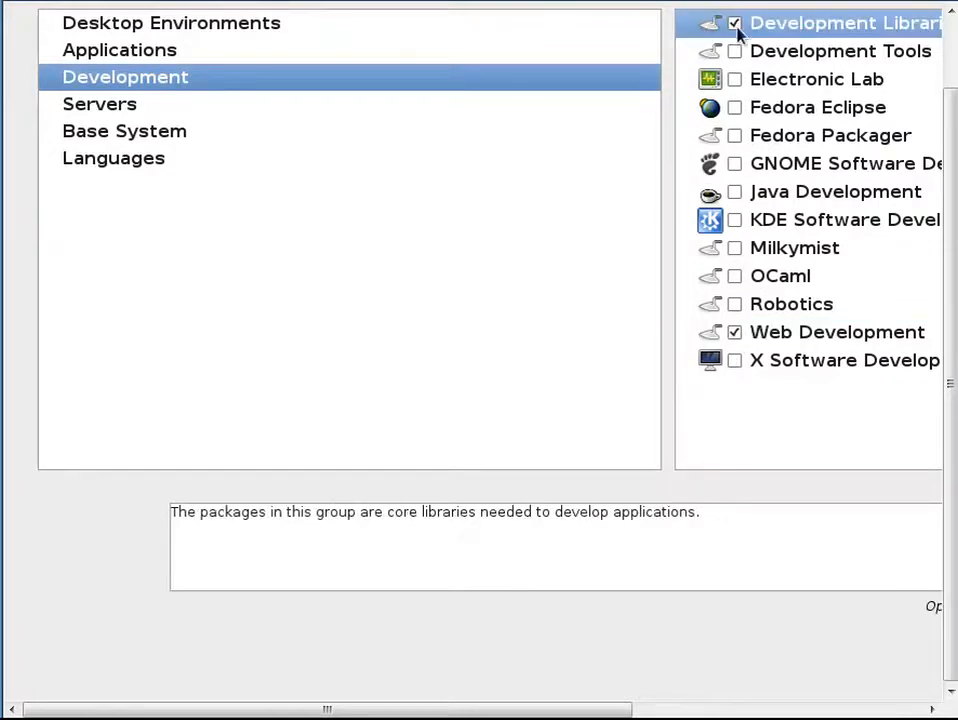
pyautogui.click(734, 51)
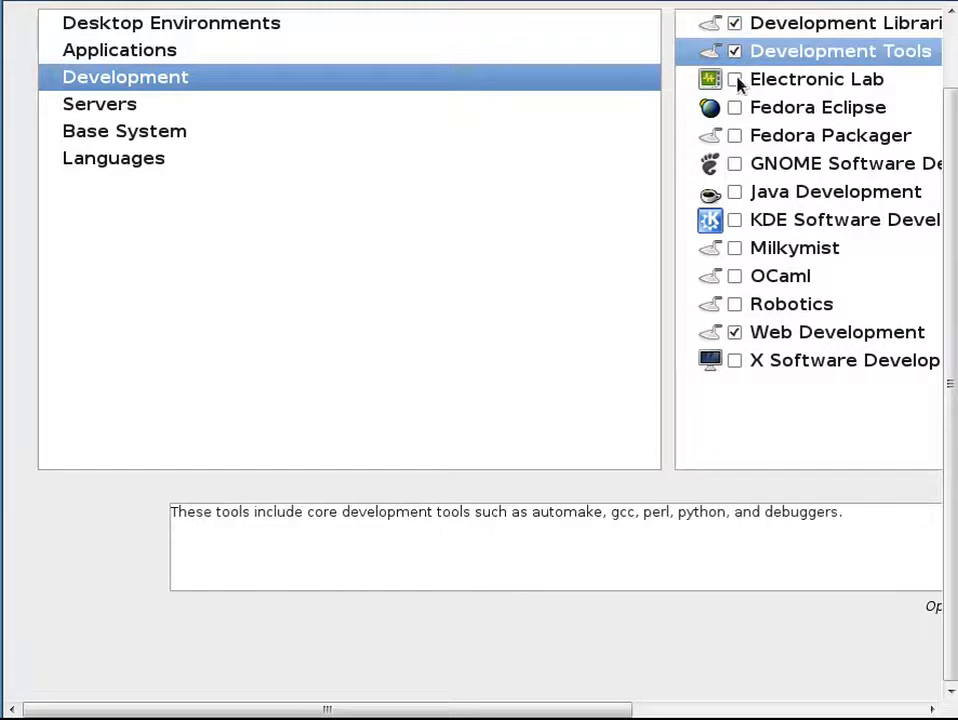
pyautogui.click(735, 108)
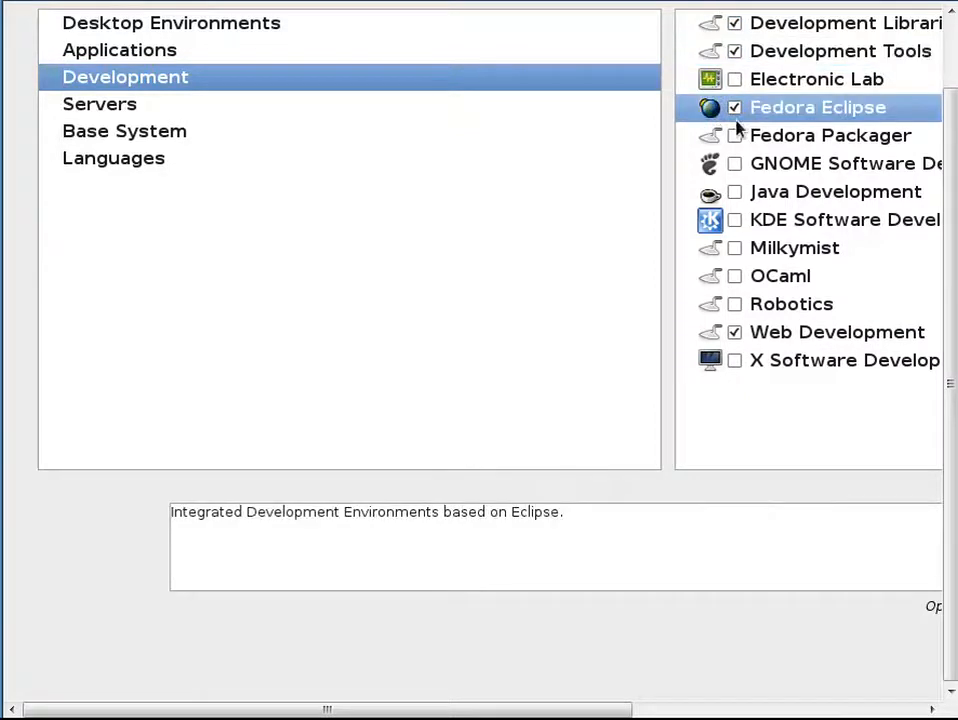
pyautogui.click(735, 137)
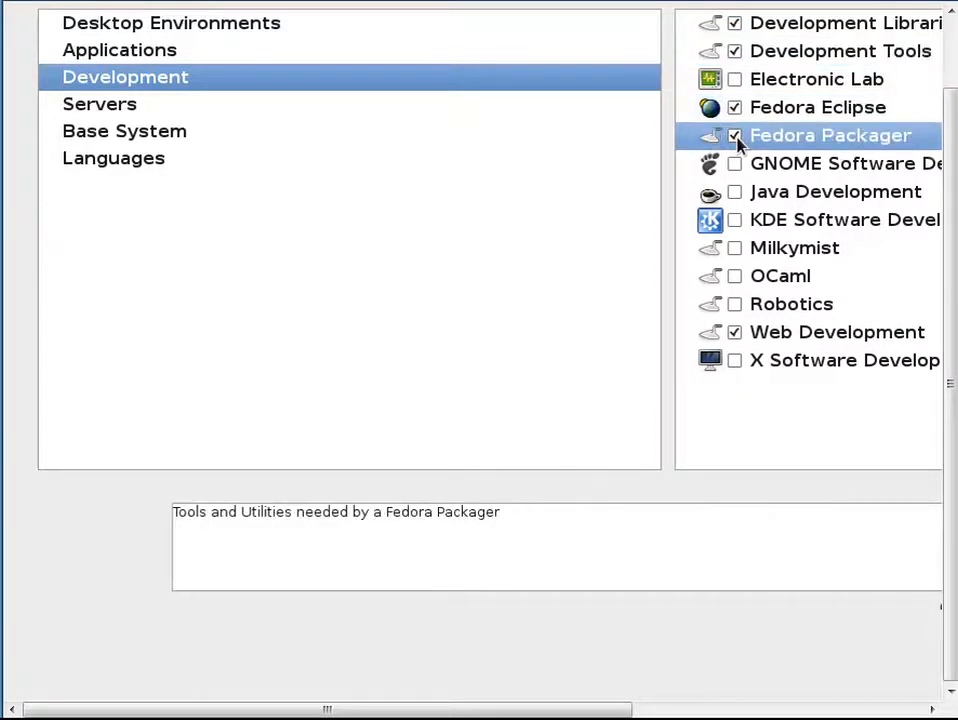
pyautogui.click(735, 165)
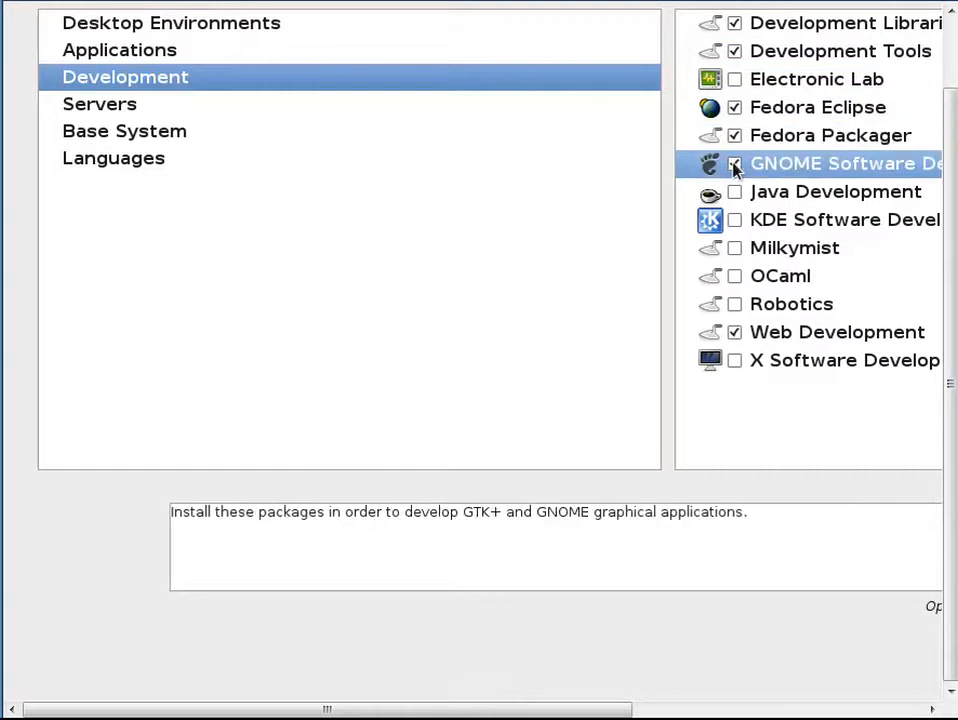
pyautogui.click(735, 221)
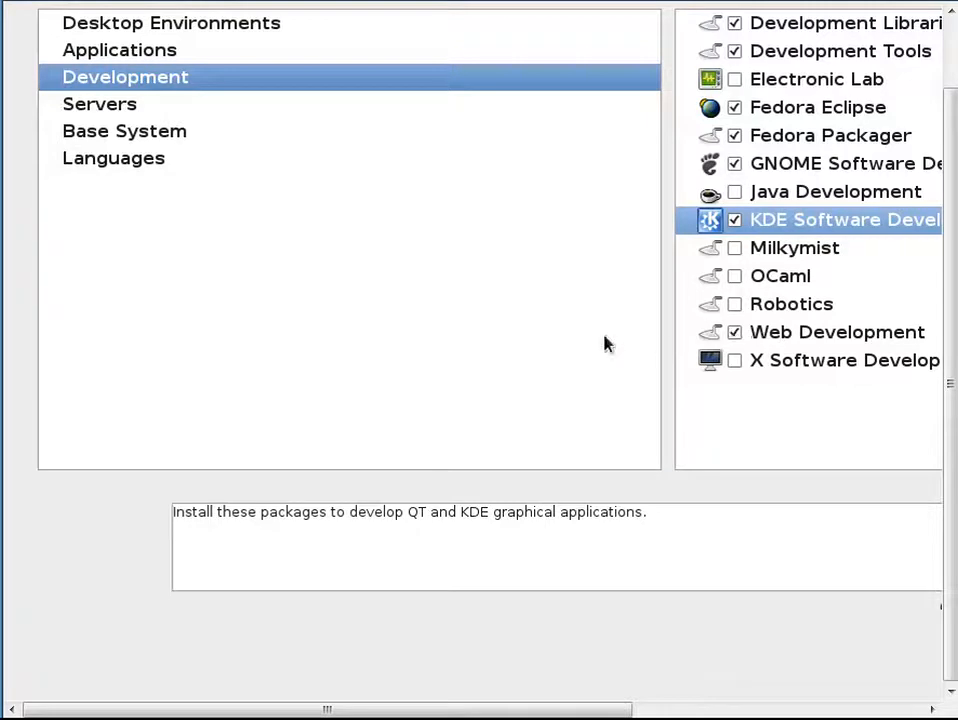
# Step: Select the DNS Name Server, Directory Server, FTP Server, Mail Server, MySQL Database and Network Servers groups
pyautogui.click(210, 115)
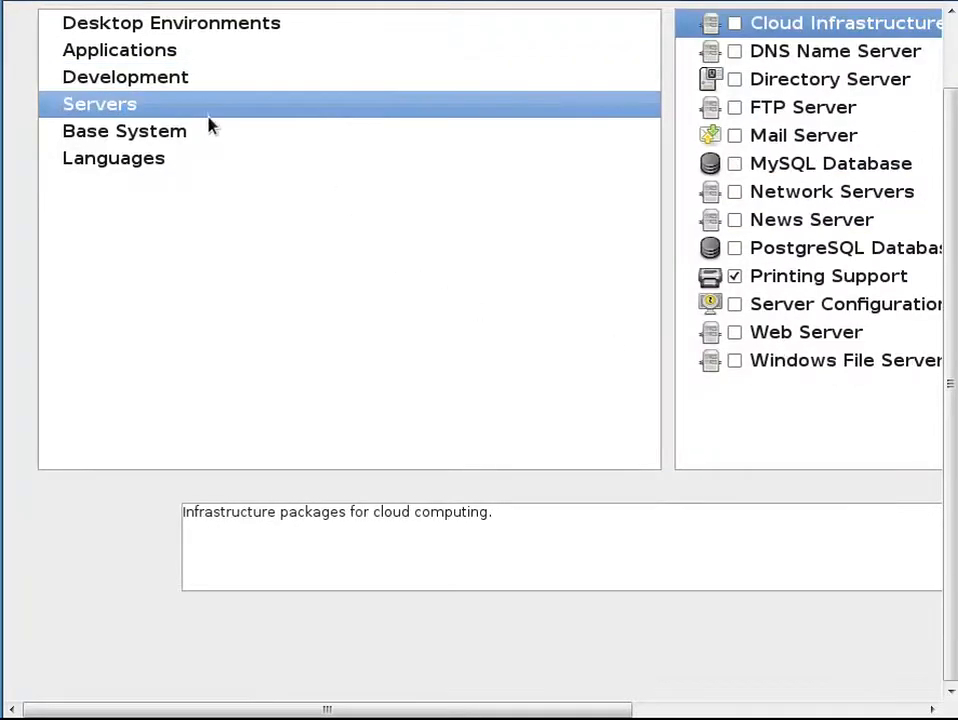
pyautogui.click(737, 55)
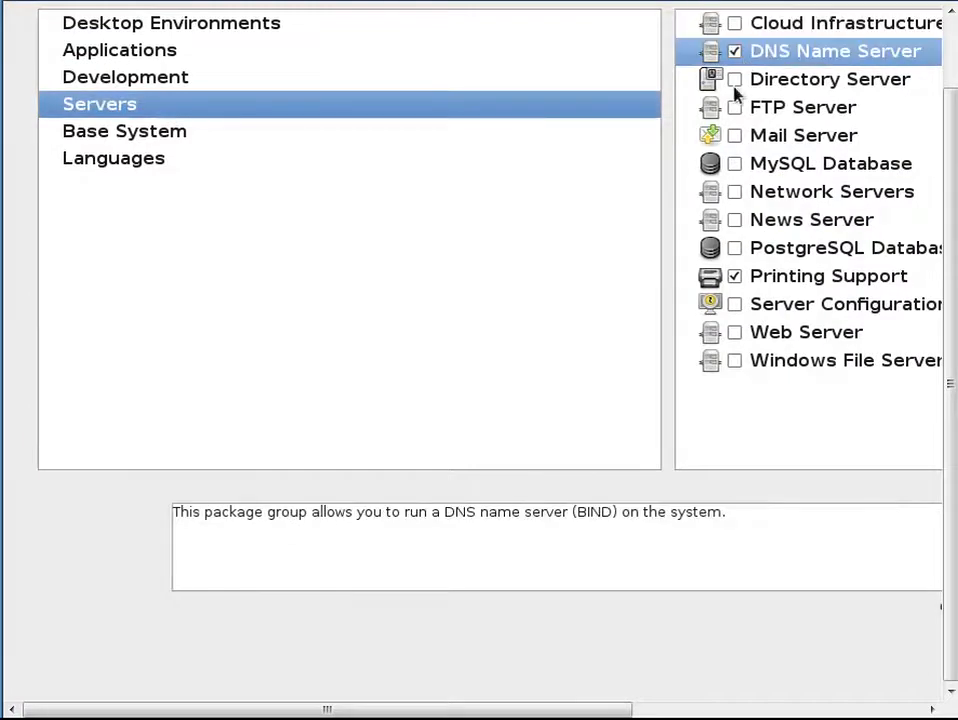
pyautogui.click(735, 80)
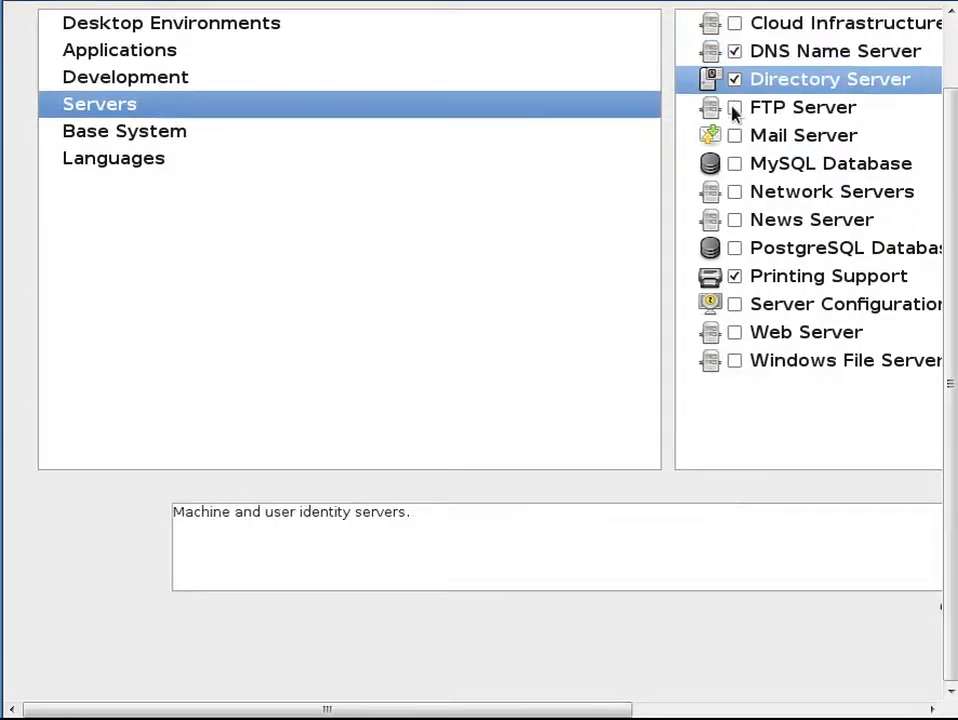
pyautogui.click(735, 108)
pyautogui.click(735, 137)
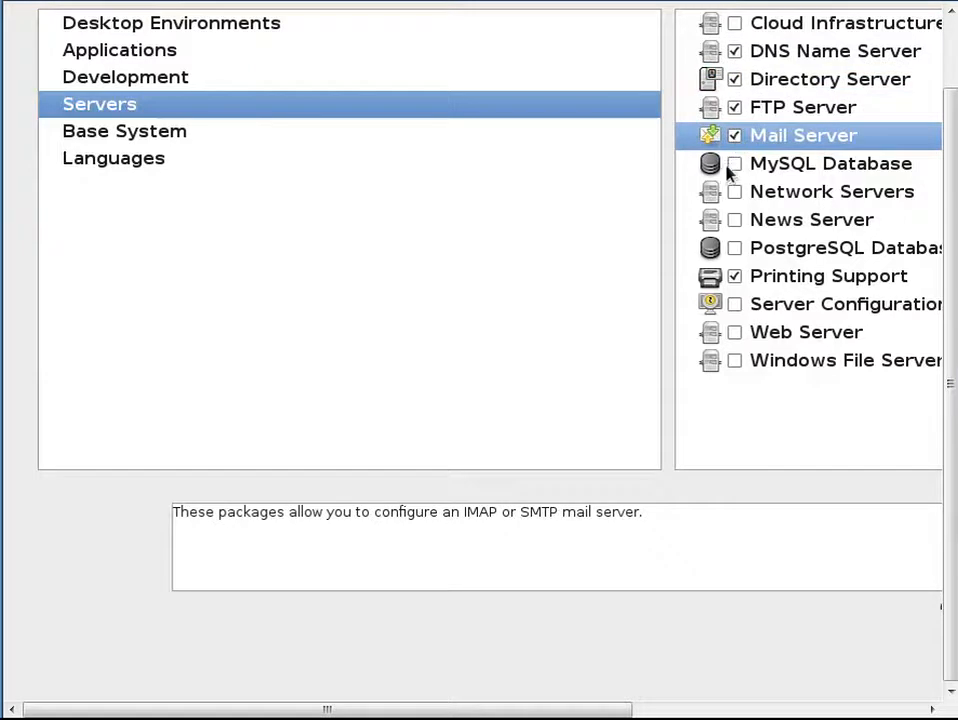
pyautogui.click(734, 168)
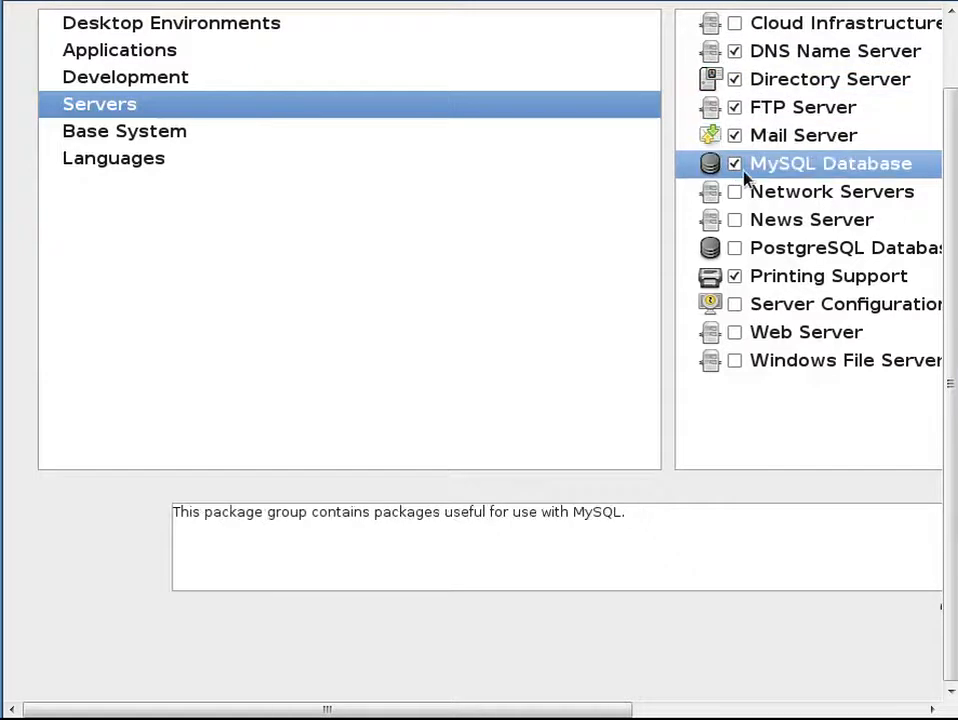
pyautogui.click(741, 199)
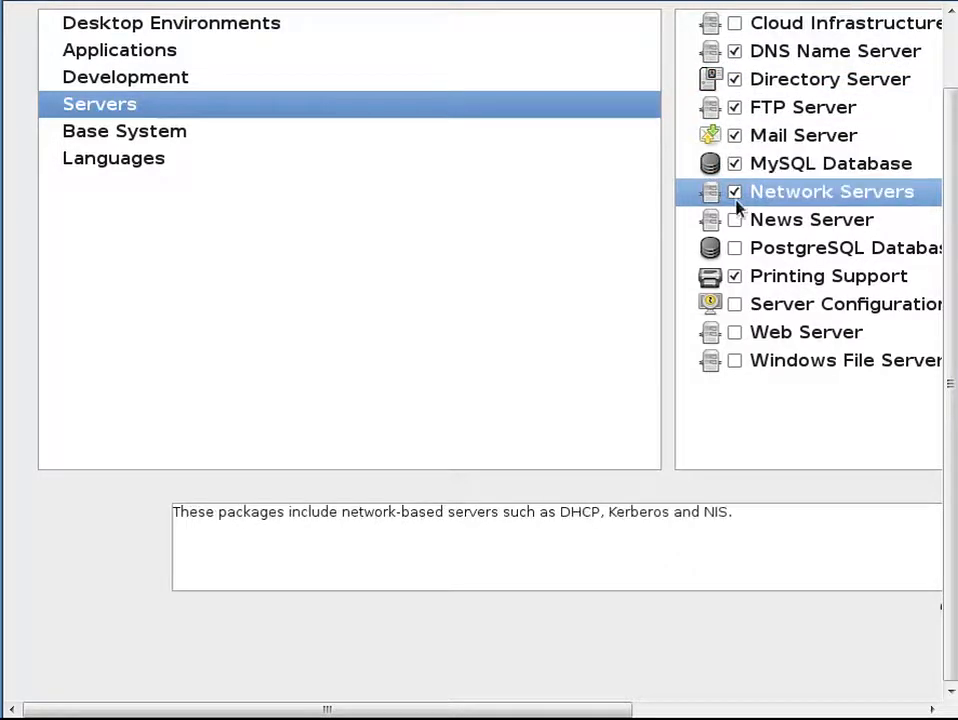
# Step: Also select the News Server, Server Configuration Tools, Web Server and Windows File Server groups
pyautogui.click(736, 222)
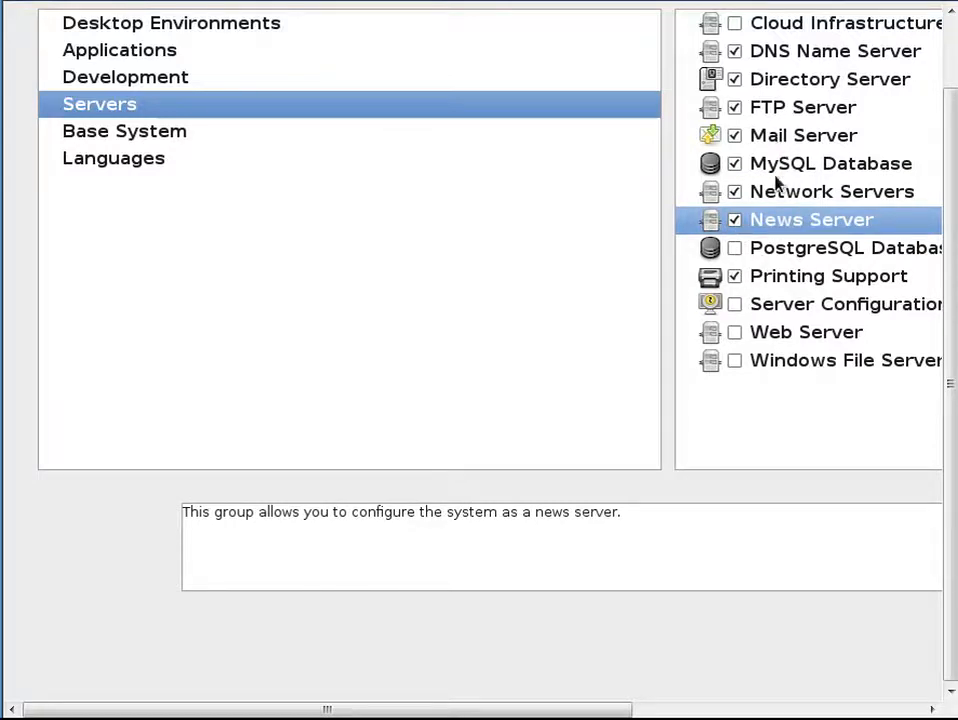
pyautogui.click(737, 306)
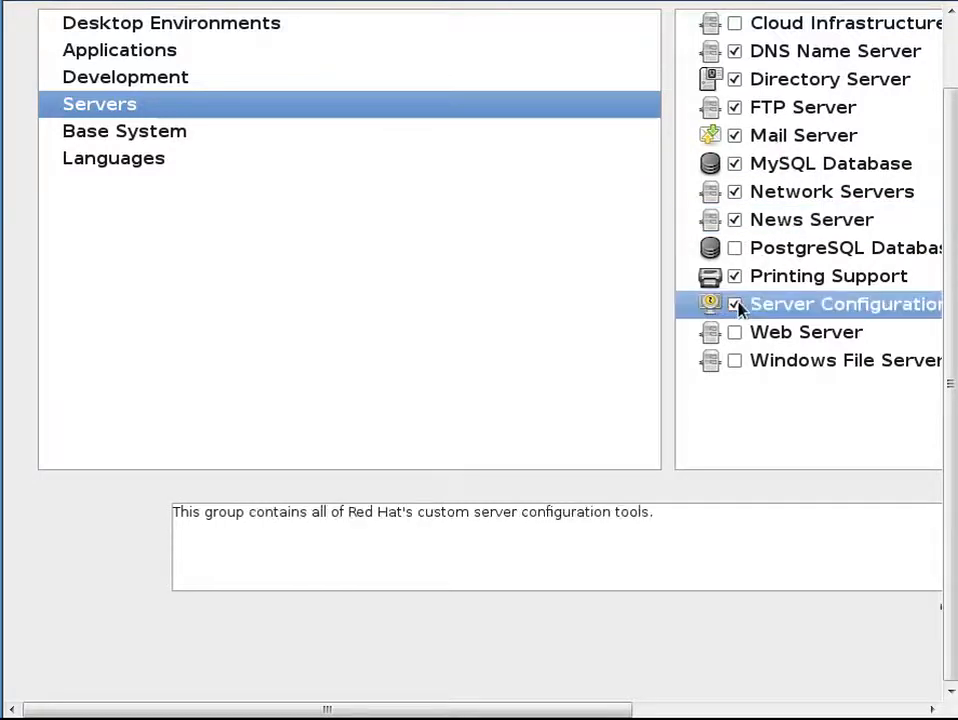
pyautogui.click(735, 333)
pyautogui.click(735, 361)
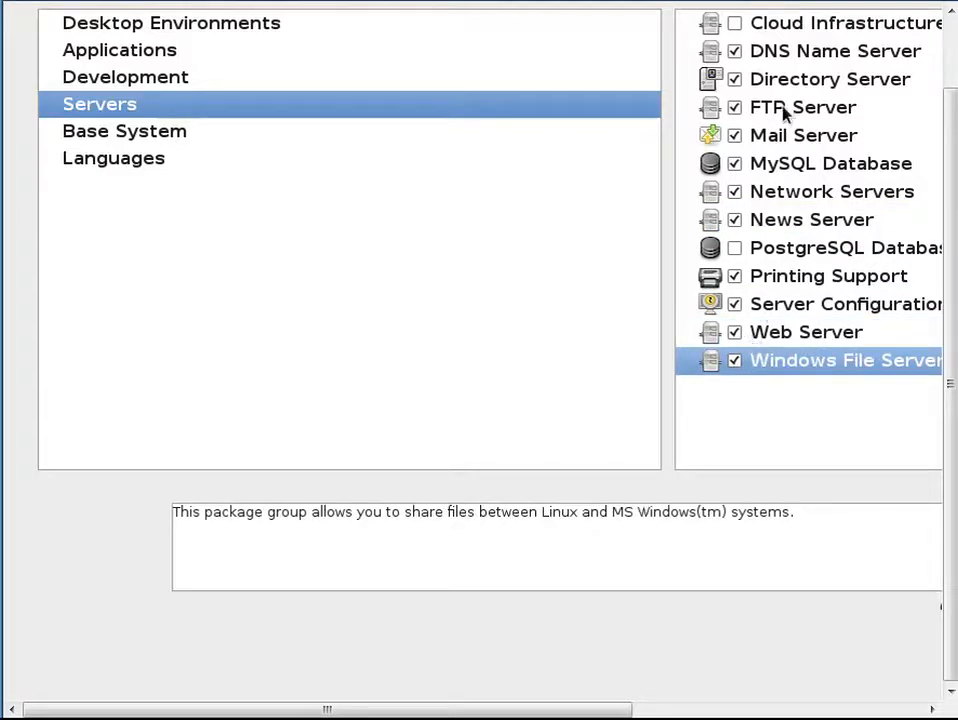
pyautogui.click(798, 27)
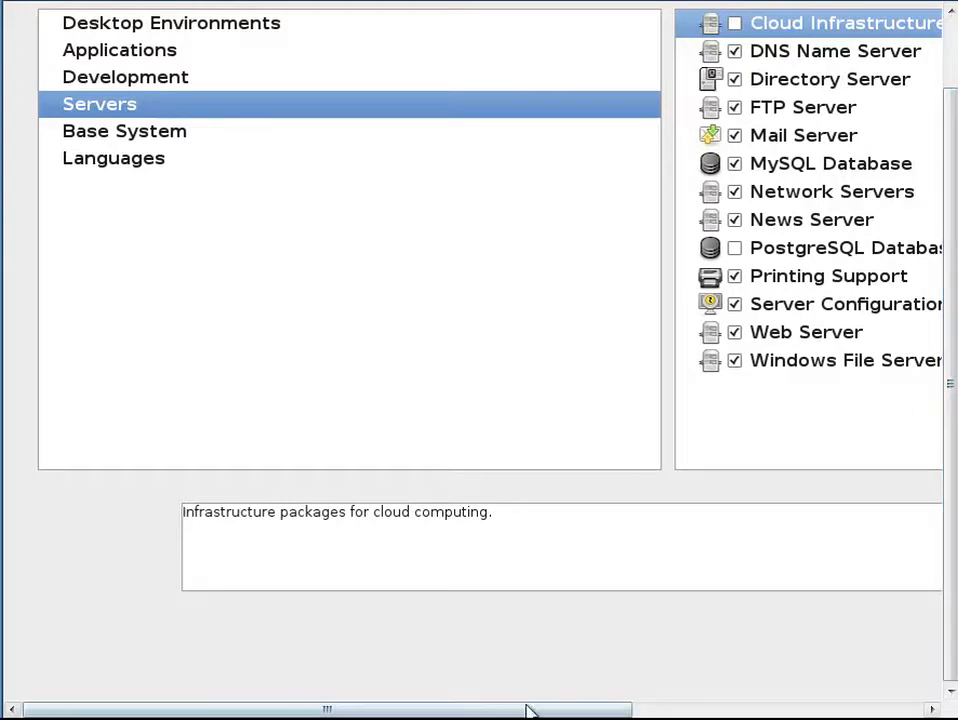
pyautogui.moveTo(526, 714); pyautogui.dragTo(475, 665)
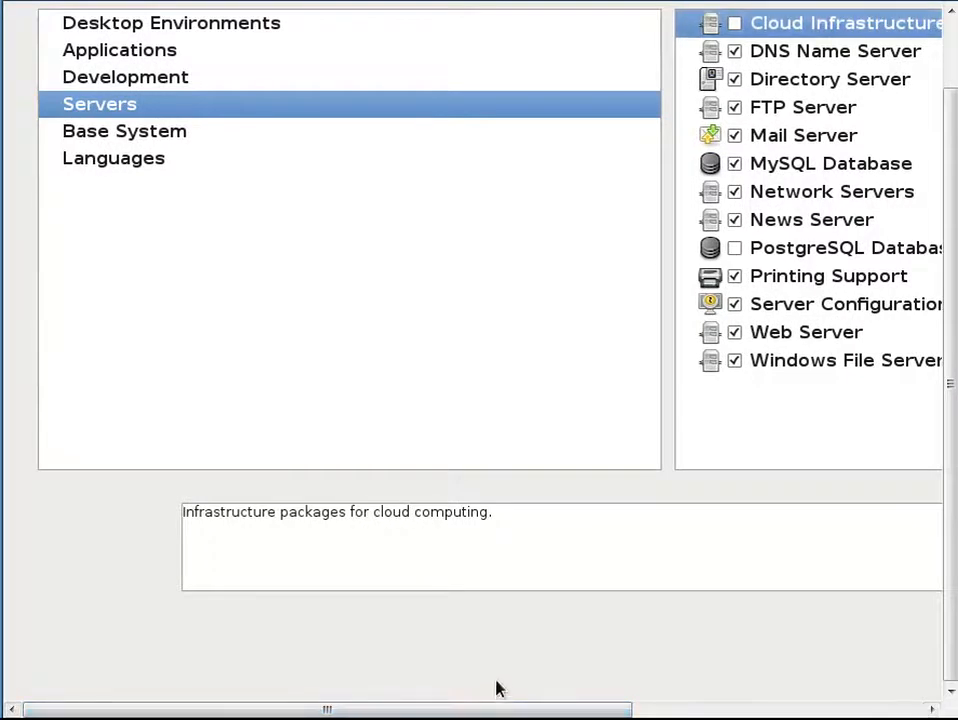
# Step: Select the System Tools group under Base System
pyautogui.click(222, 139)
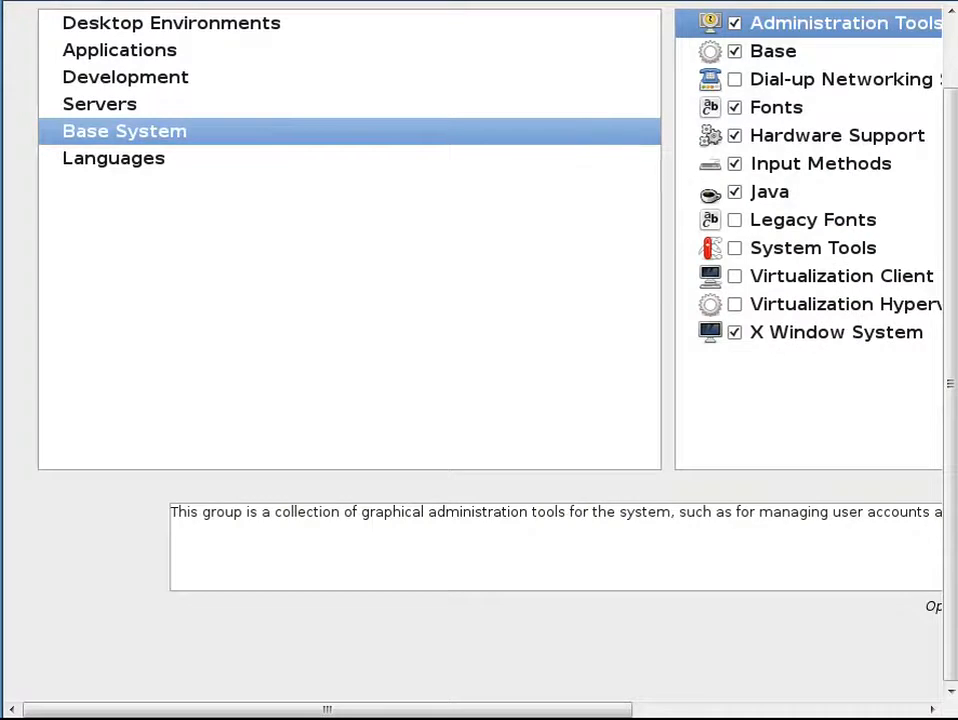
pyautogui.click(738, 250)
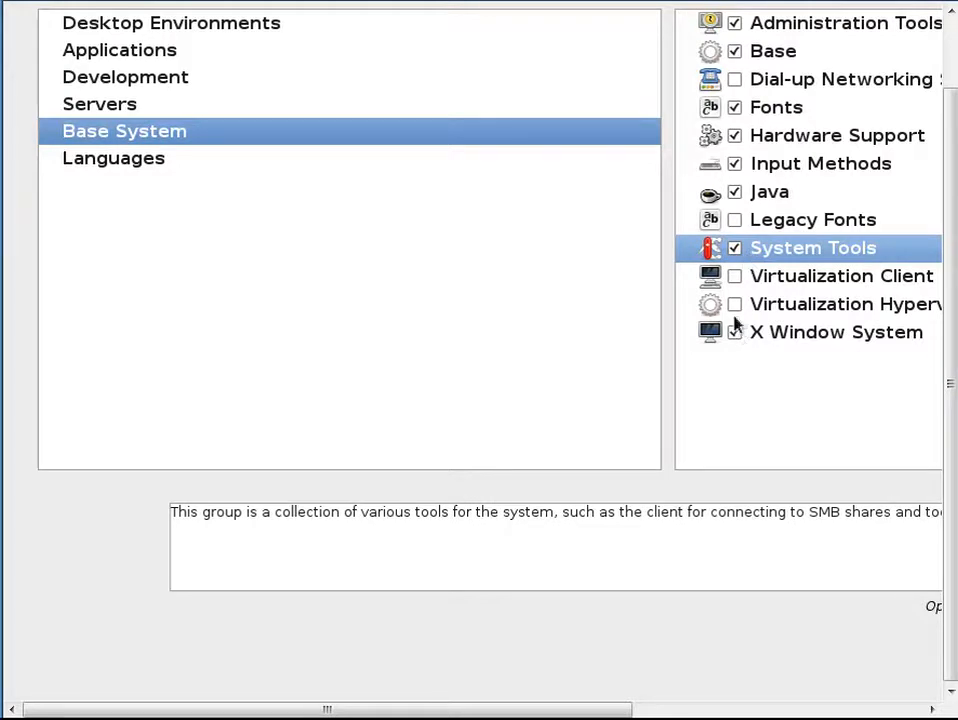
# Step: Return to the software set page and choose to customize the software selection now
pyautogui.click(209, 161)
pyautogui.click(160, 133)
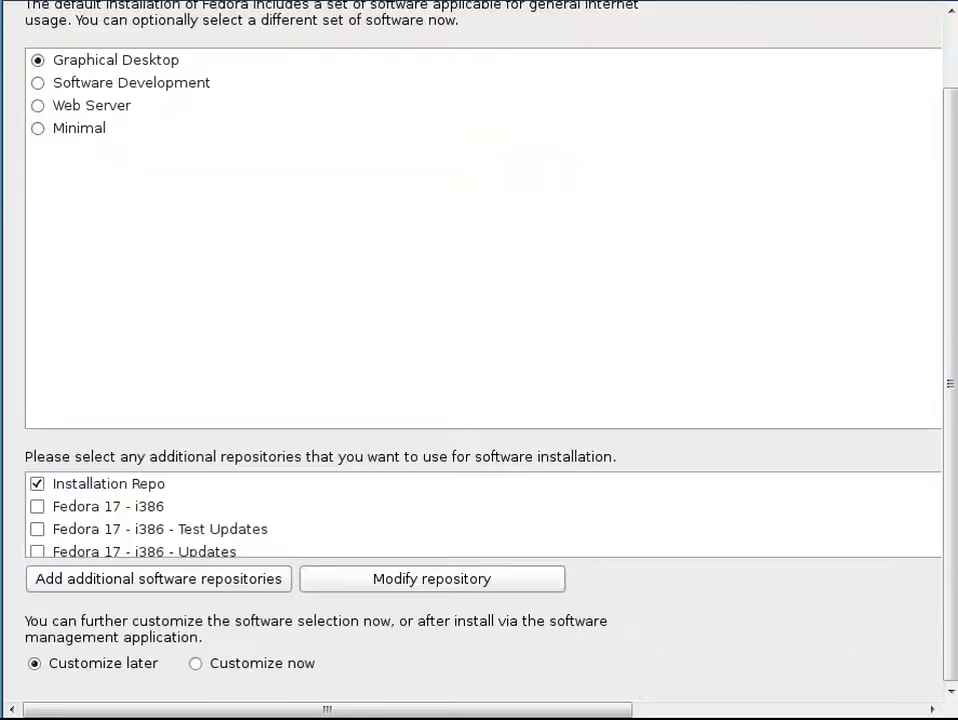
pyautogui.press('Tab')
pyautogui.press('Tab')
pyautogui.press('Tab')
pyautogui.press('Tab')
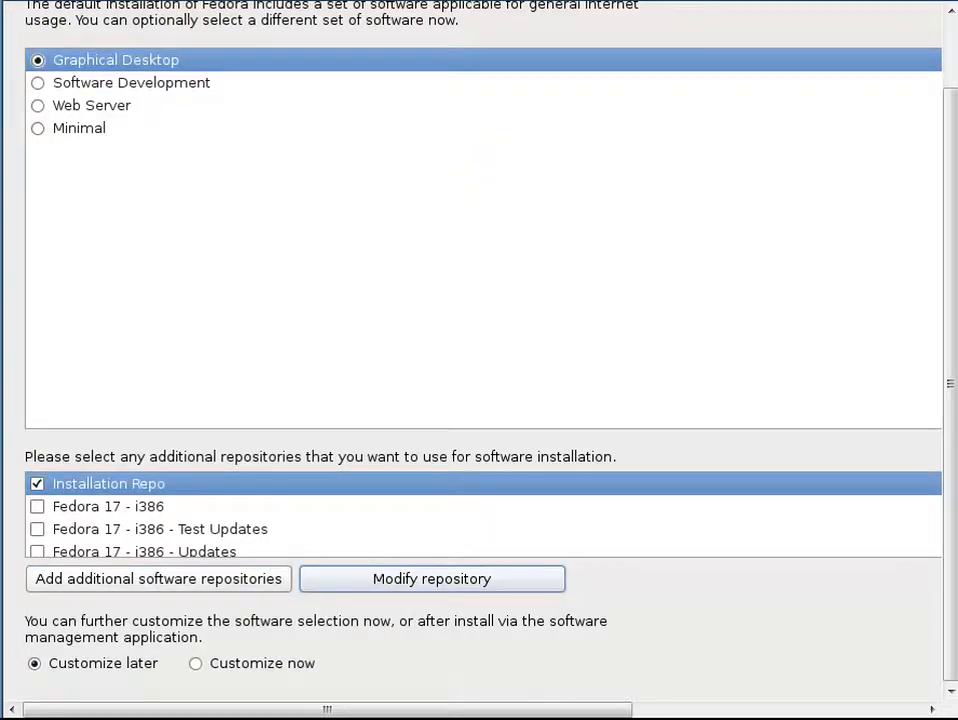
pyautogui.press('Tab')
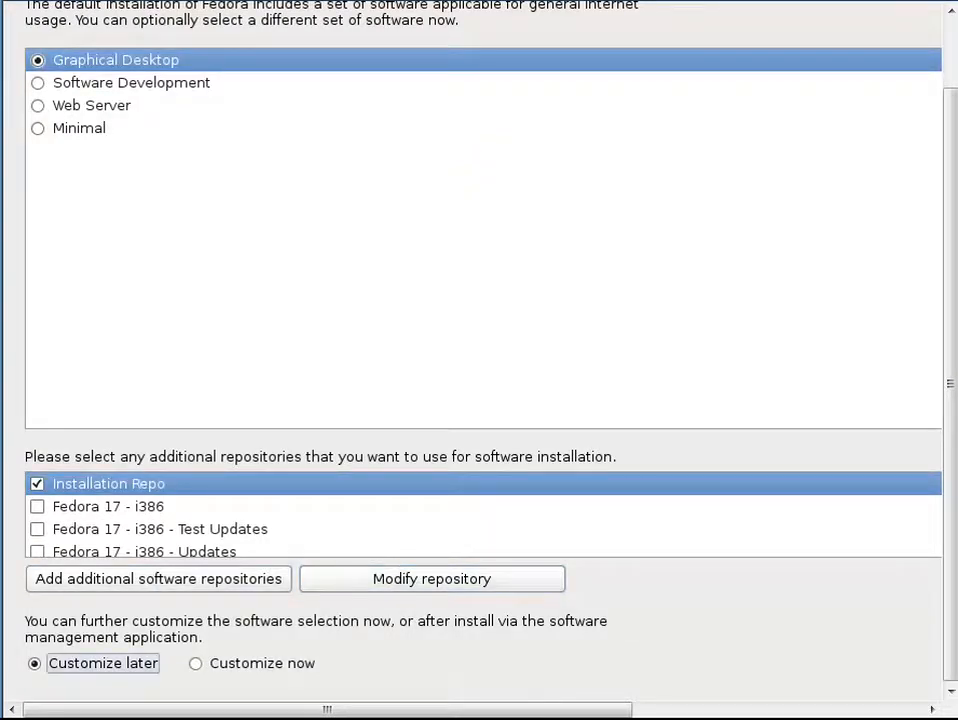
pyautogui.press('Tab')
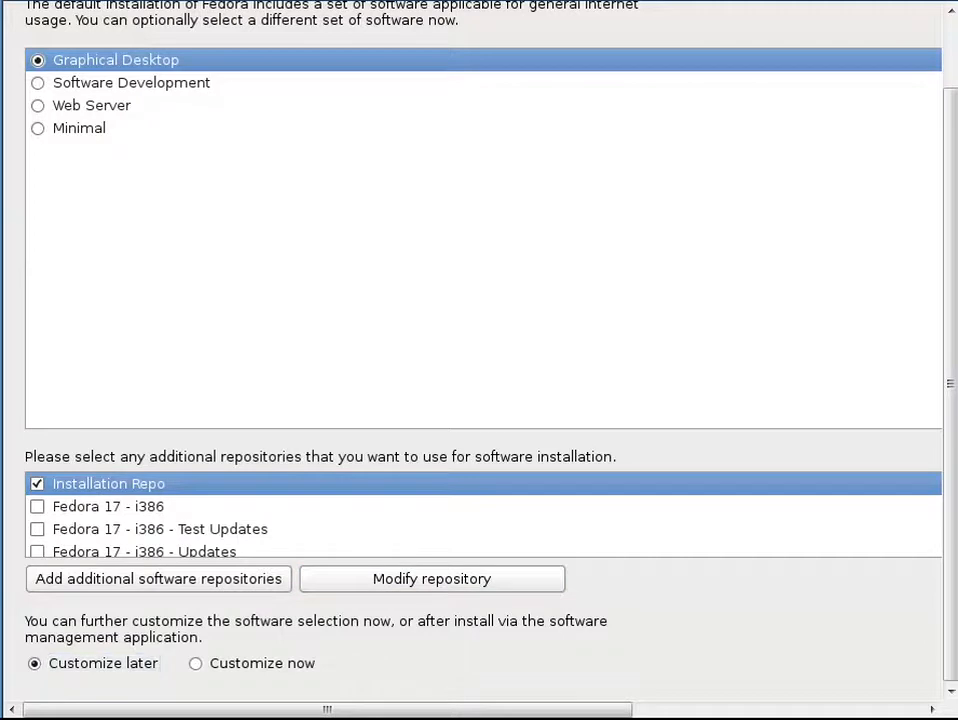
pyautogui.click(203, 662)
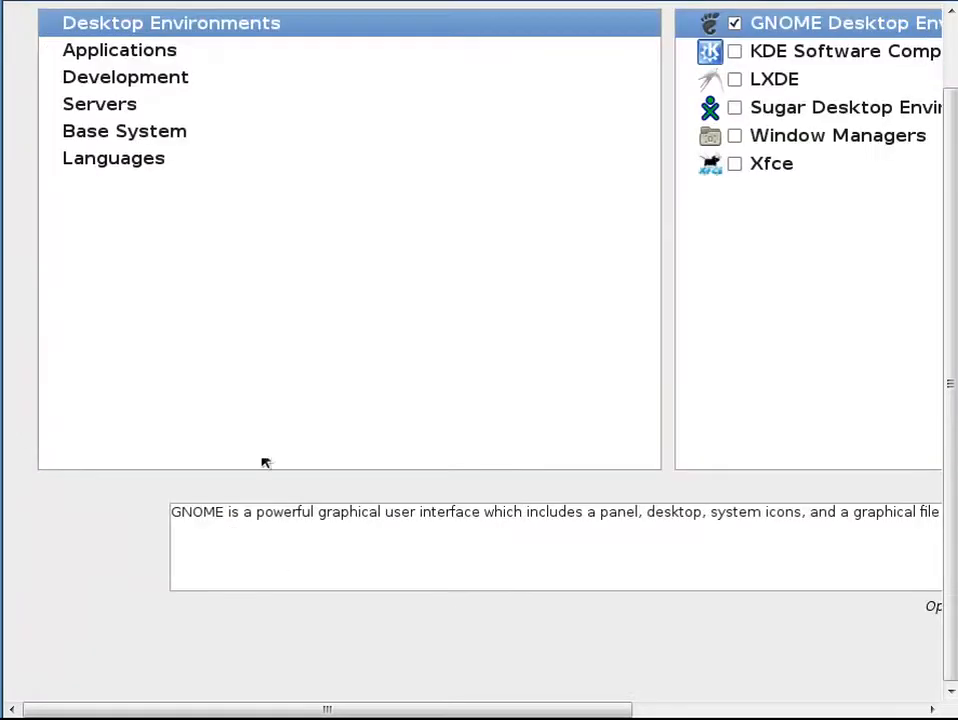
# Step: Re-add the KDE Software Compilation desktop environment and open the Applications groups
pyautogui.click(734, 51)
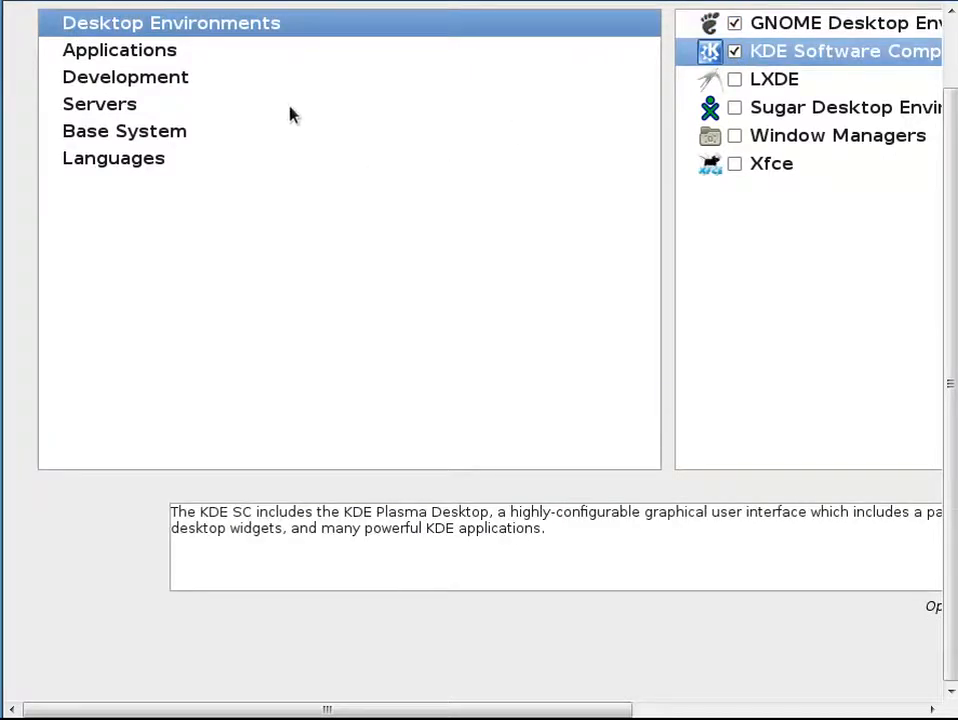
pyautogui.click(174, 55)
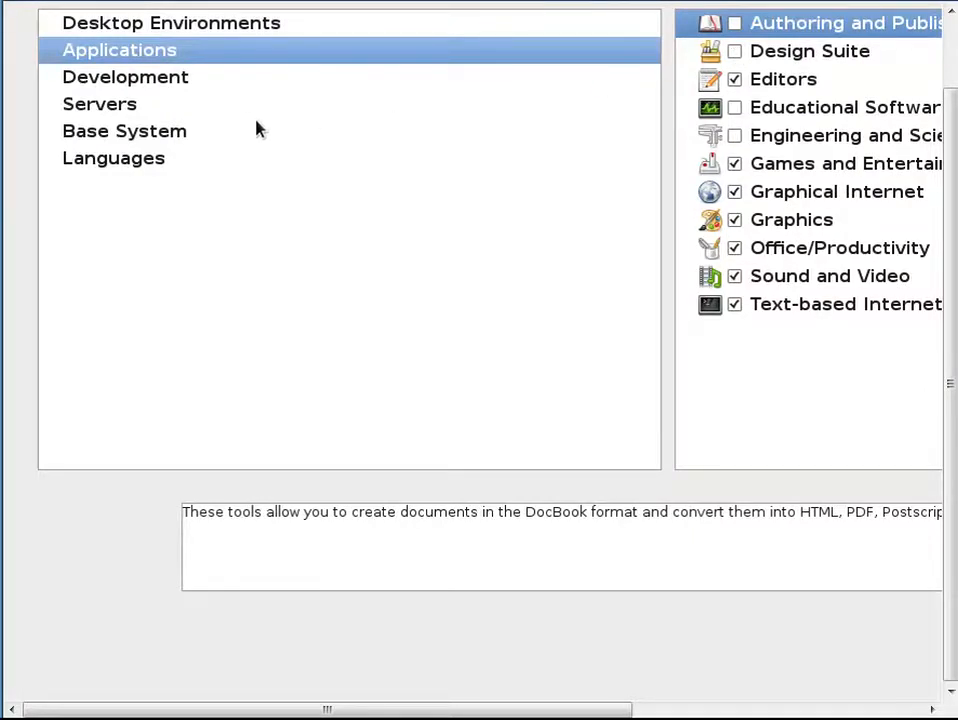
# Step: Select the Development Libraries, Development Tools, Fedora Packager, Fedora Eclipse, GNOME and KDE Software Development, and Web Development groups
pyautogui.click(214, 102)
pyautogui.click(593, 70)
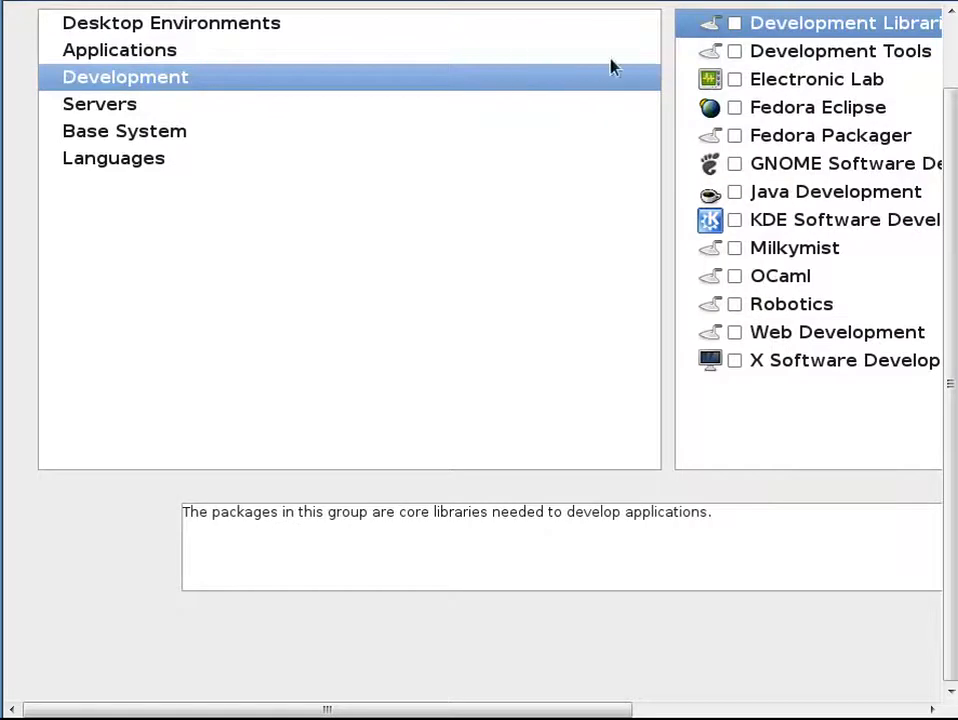
pyautogui.click(734, 23)
pyautogui.click(735, 51)
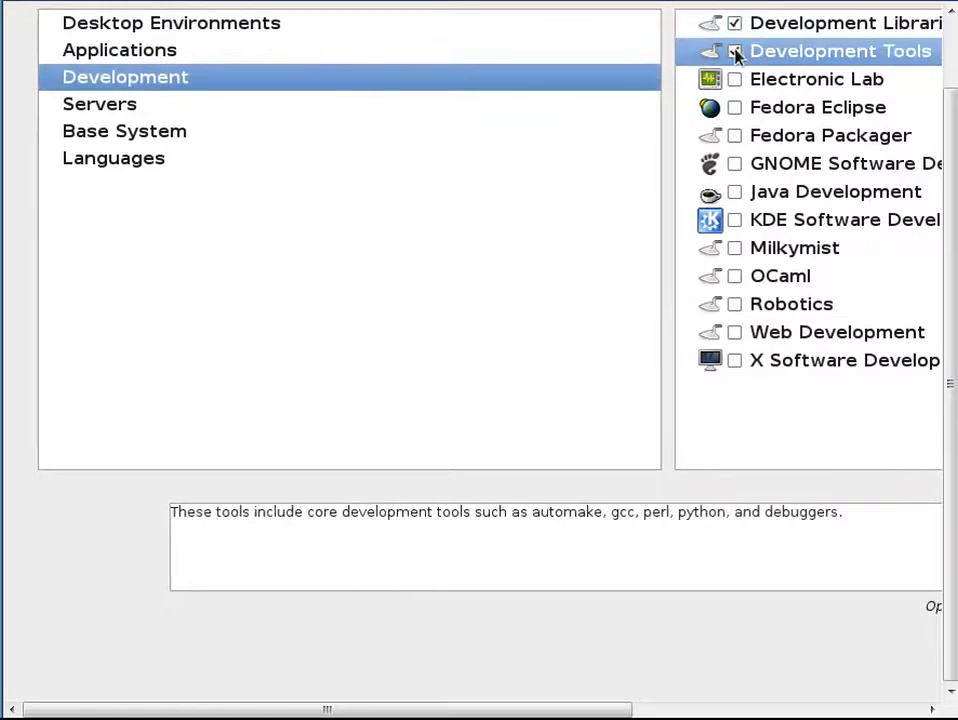
pyautogui.click(736, 135)
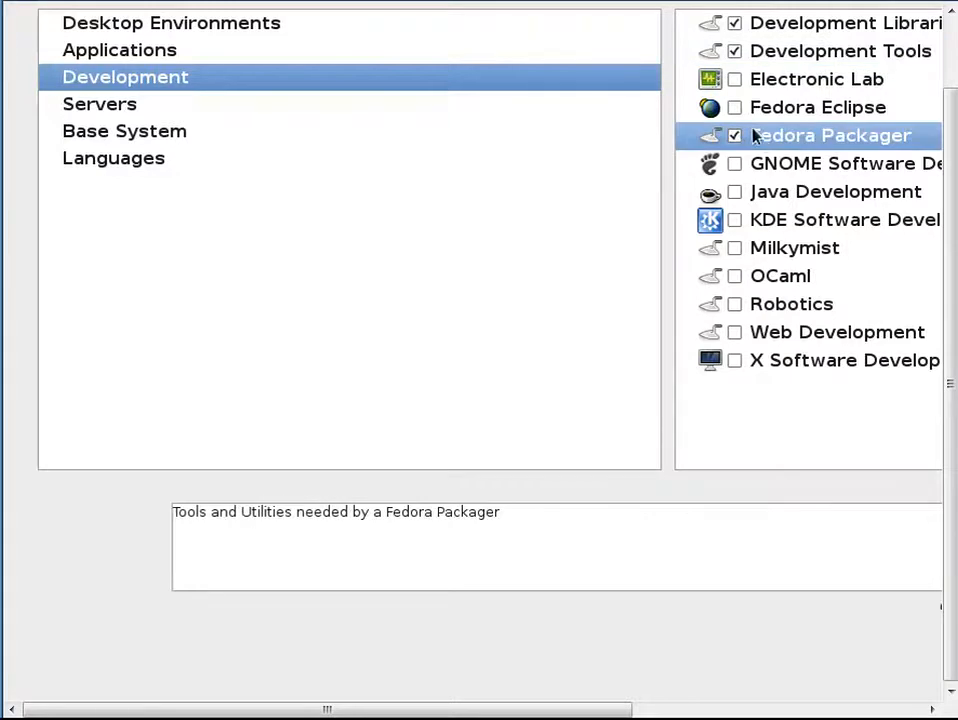
pyautogui.click(735, 107)
pyautogui.click(735, 163)
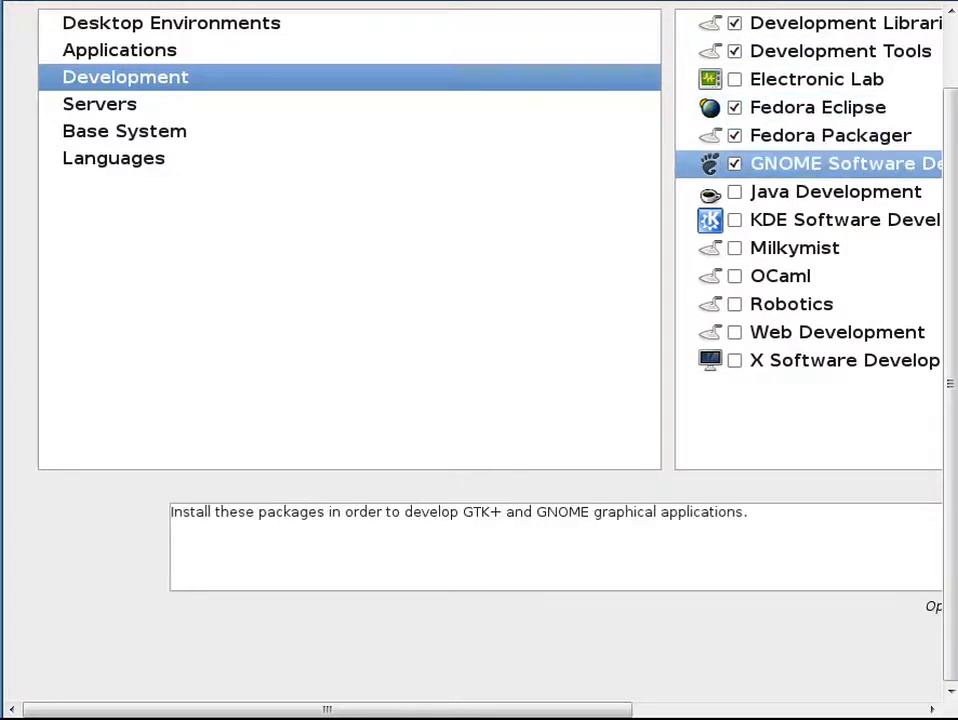
pyautogui.click(734, 220)
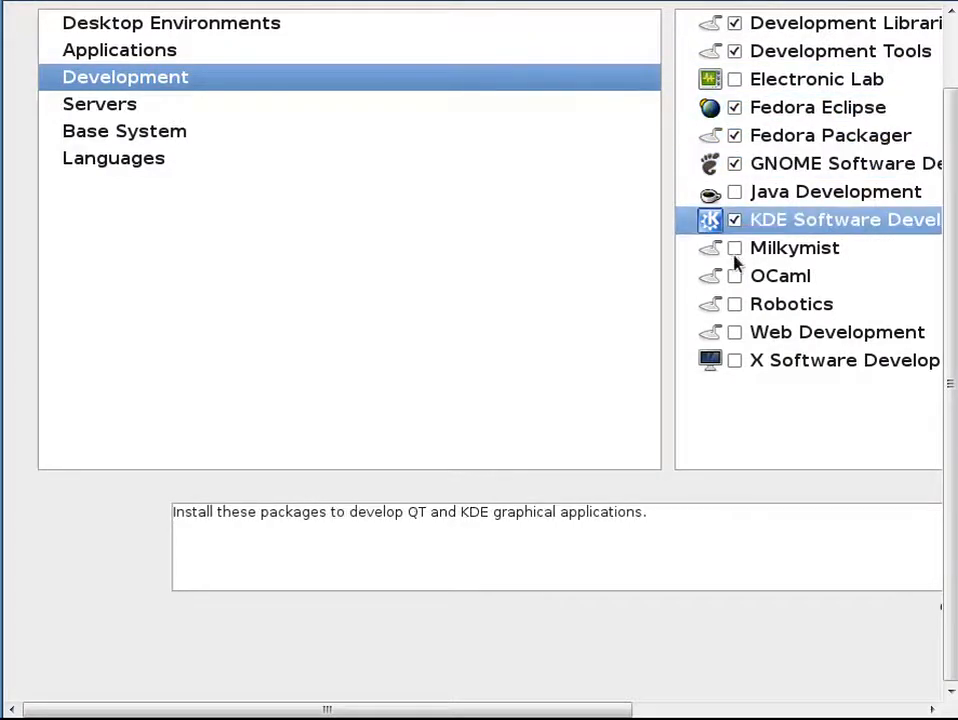
pyautogui.click(735, 332)
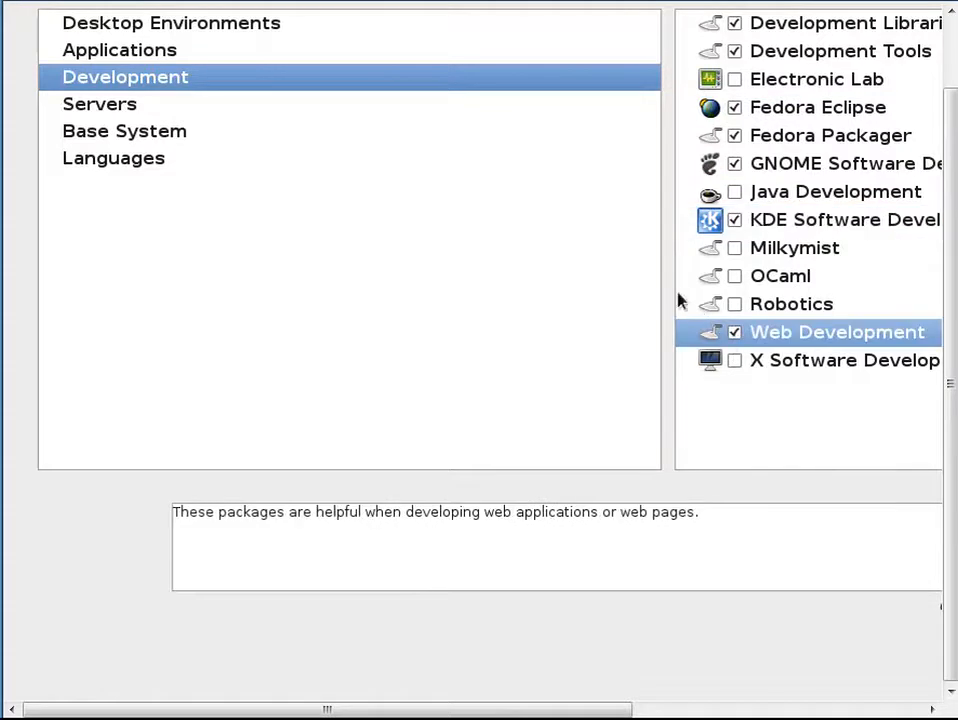
# Step: Select every Servers group from DNS Name Server through Windows File Server except Cloud Infrastructure and PostgreSQL Database
pyautogui.click(236, 110)
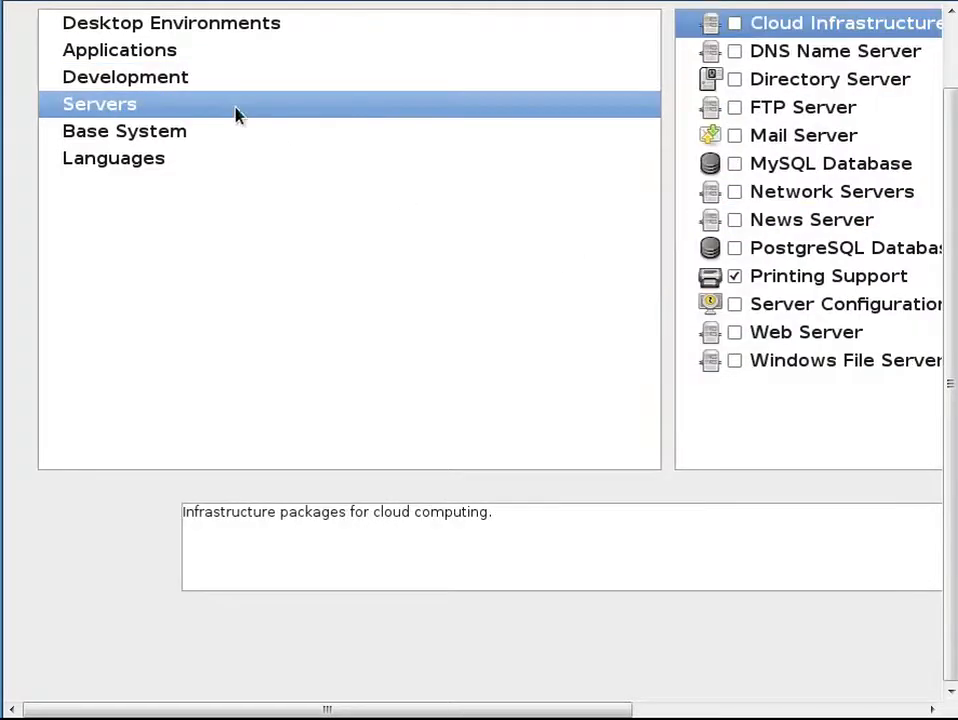
pyautogui.click(734, 51)
pyautogui.click(734, 79)
pyautogui.click(734, 107)
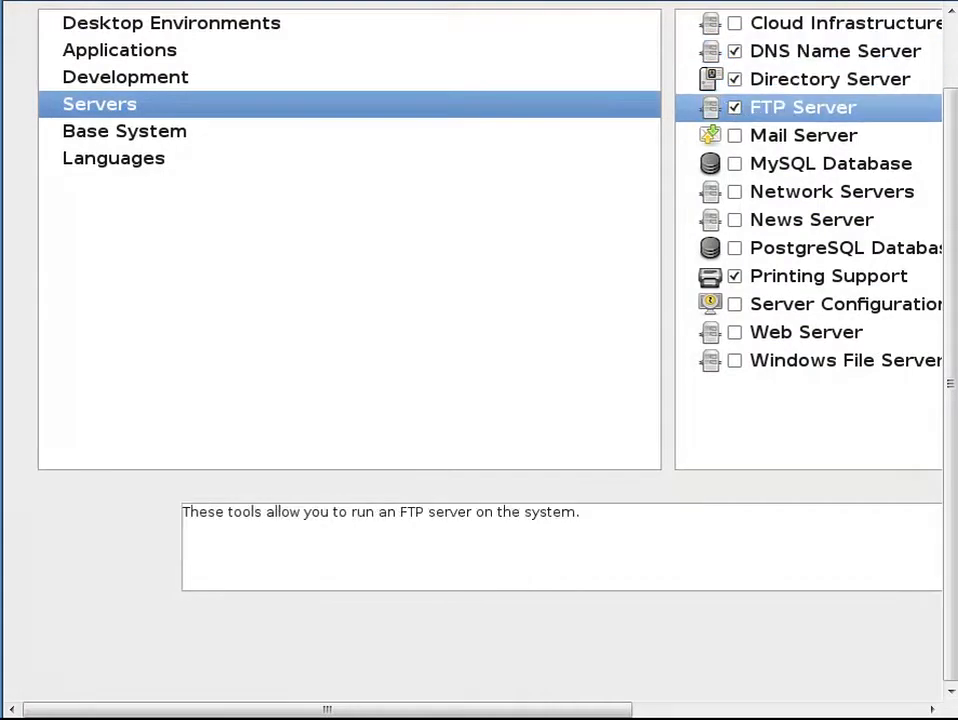
pyautogui.click(735, 137)
pyautogui.click(734, 164)
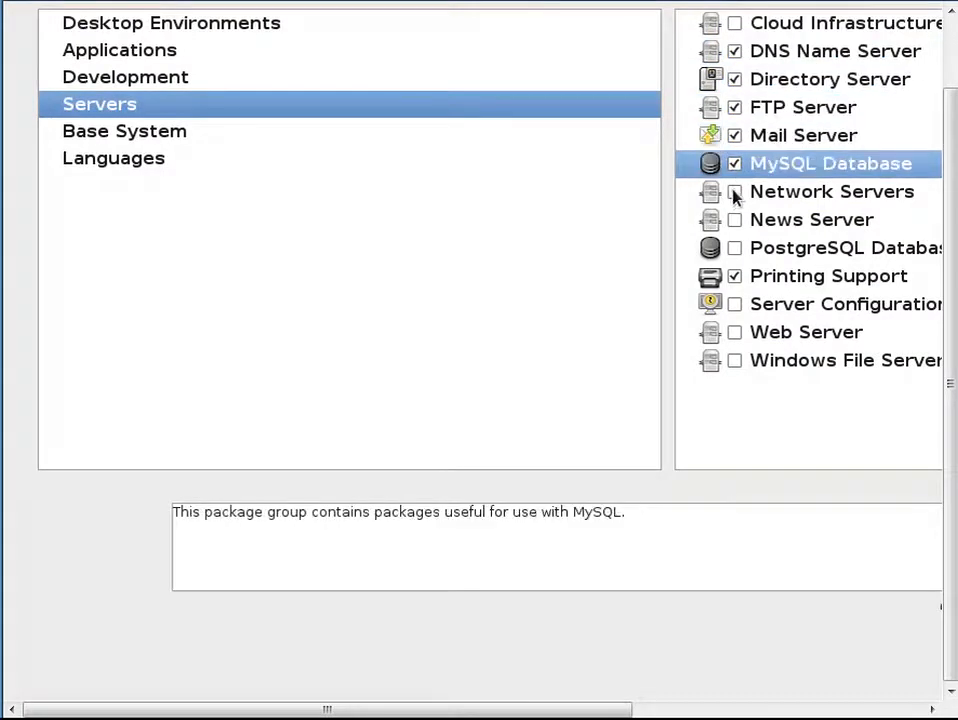
pyautogui.click(734, 191)
pyautogui.click(734, 220)
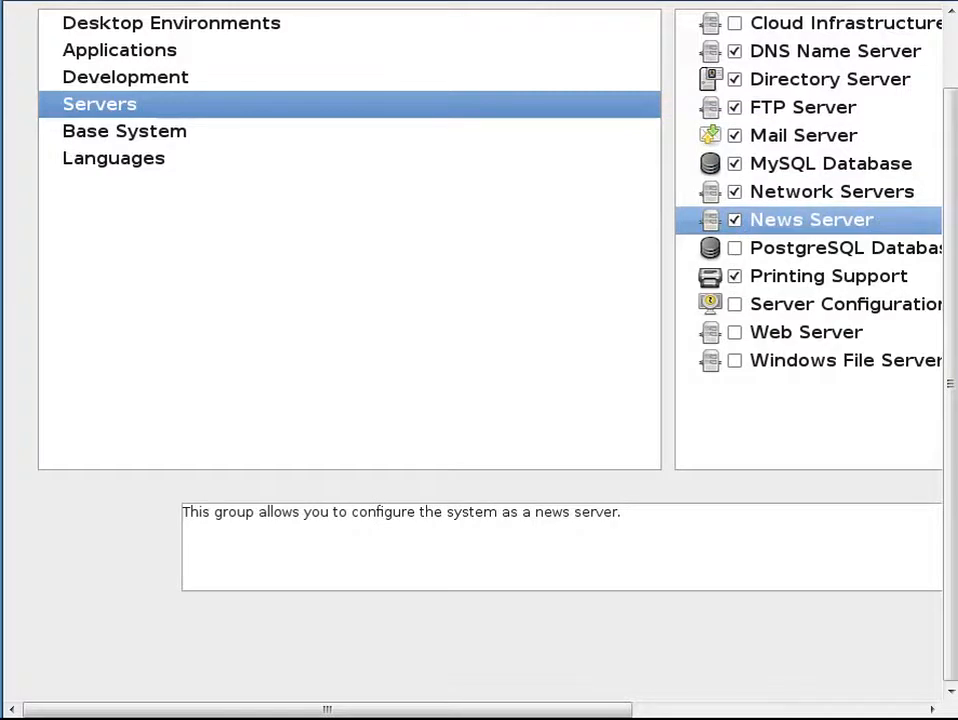
pyautogui.click(736, 305)
pyautogui.click(735, 332)
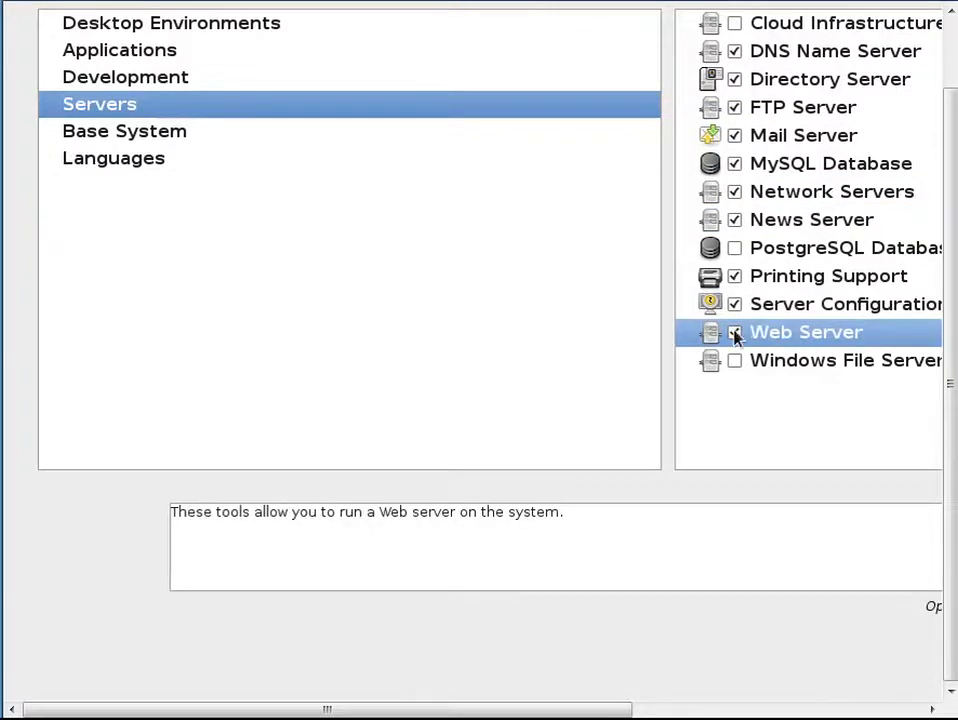
pyautogui.click(734, 361)
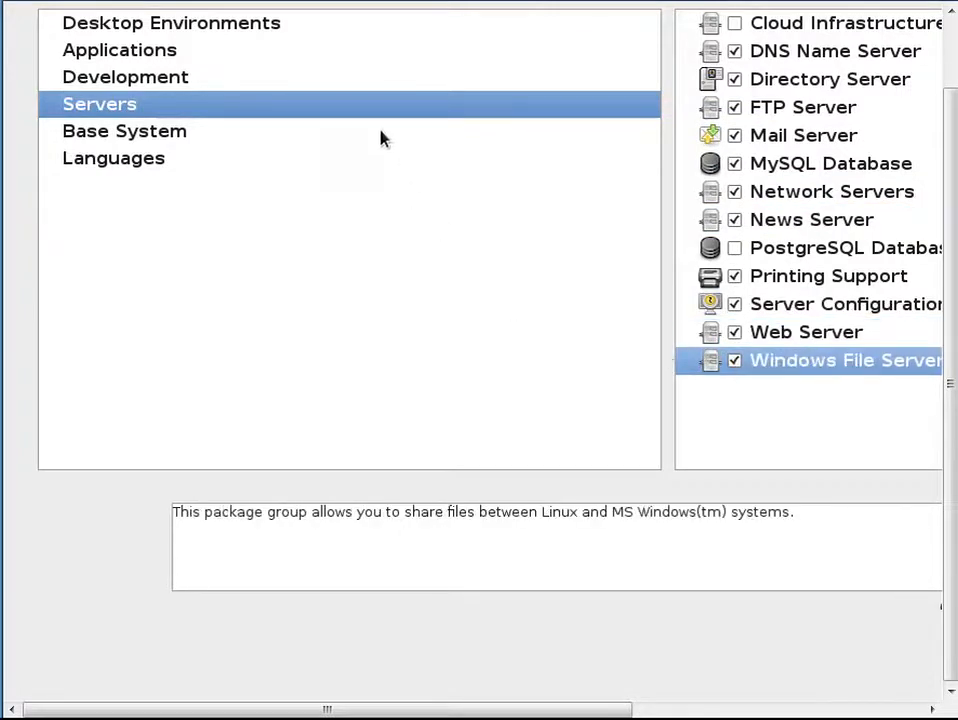
# Step: Select the System Tools group under Base System and open its optional packages
pyautogui.click(381, 139)
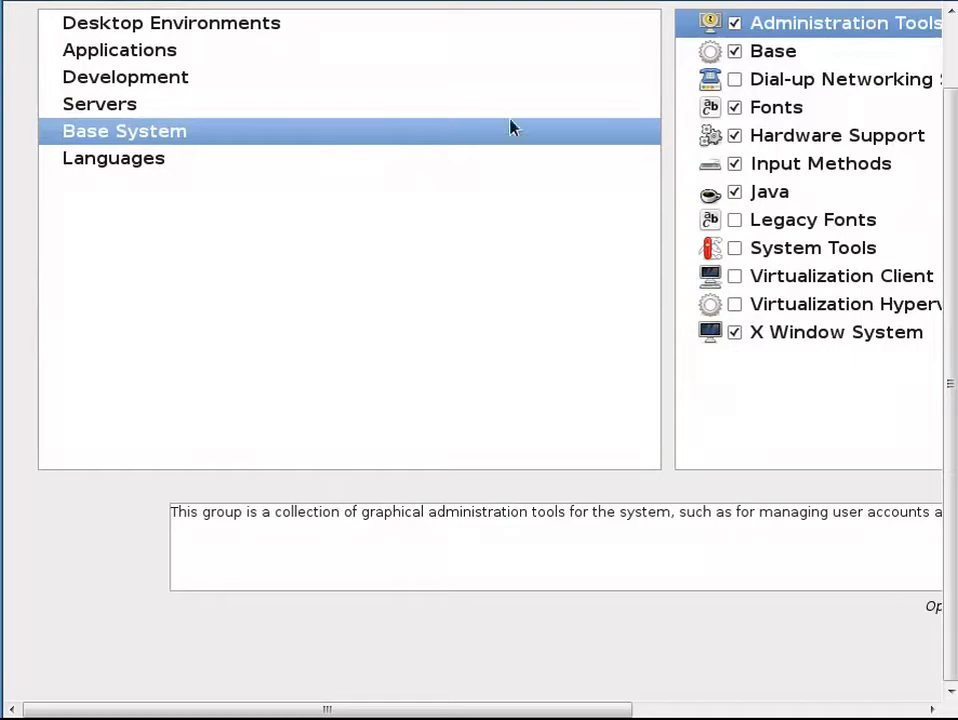
pyautogui.click(736, 250)
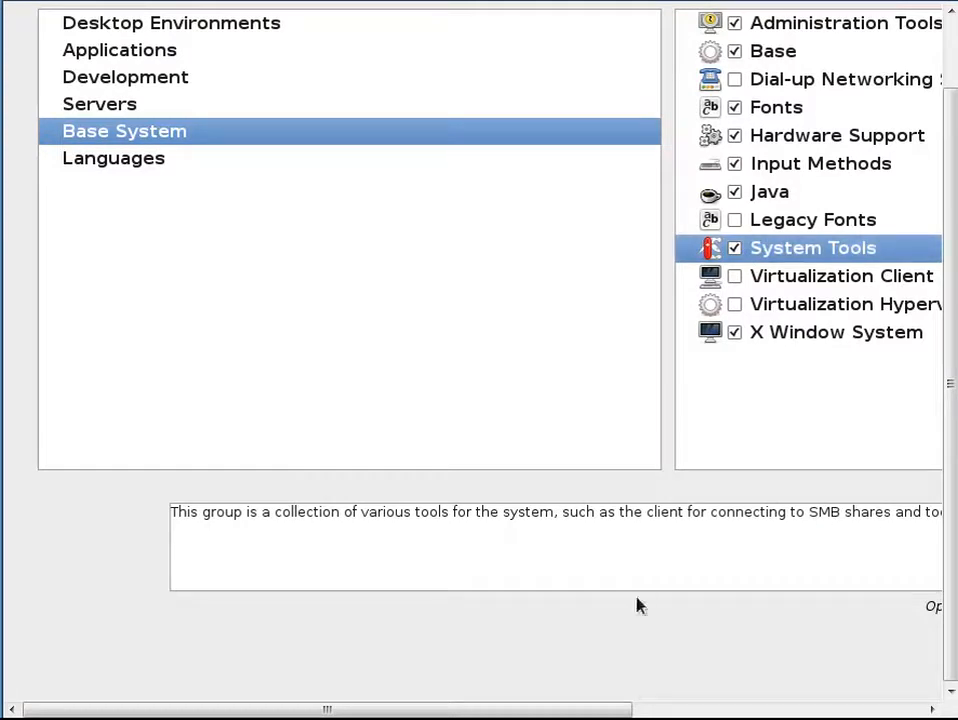
pyautogui.hotkey('alt', 'o')
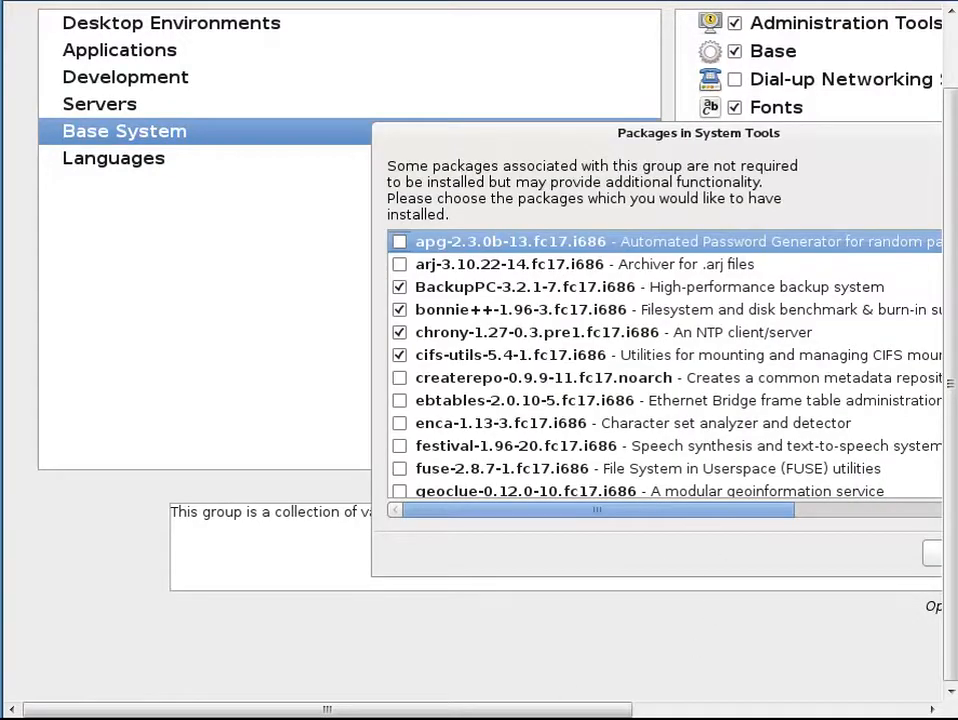
# Step: Add the createrepo and p7zip-plugins optional System Tools packages, close the list and continue the installation
pyautogui.moveTo(583, 714); pyautogui.dragTo(806, 713)
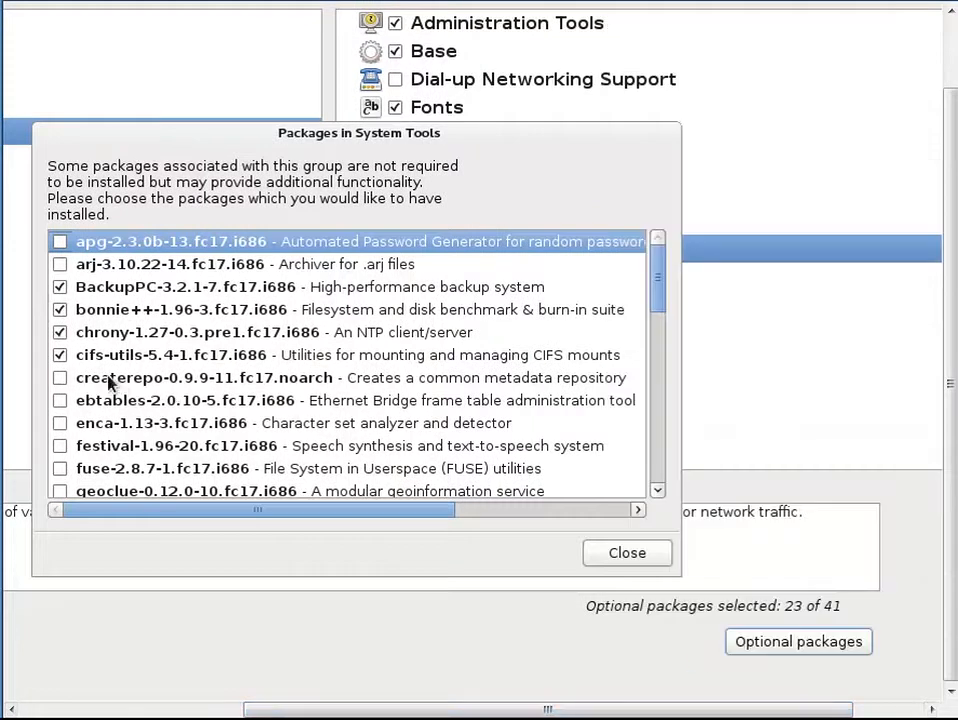
pyautogui.click(61, 381)
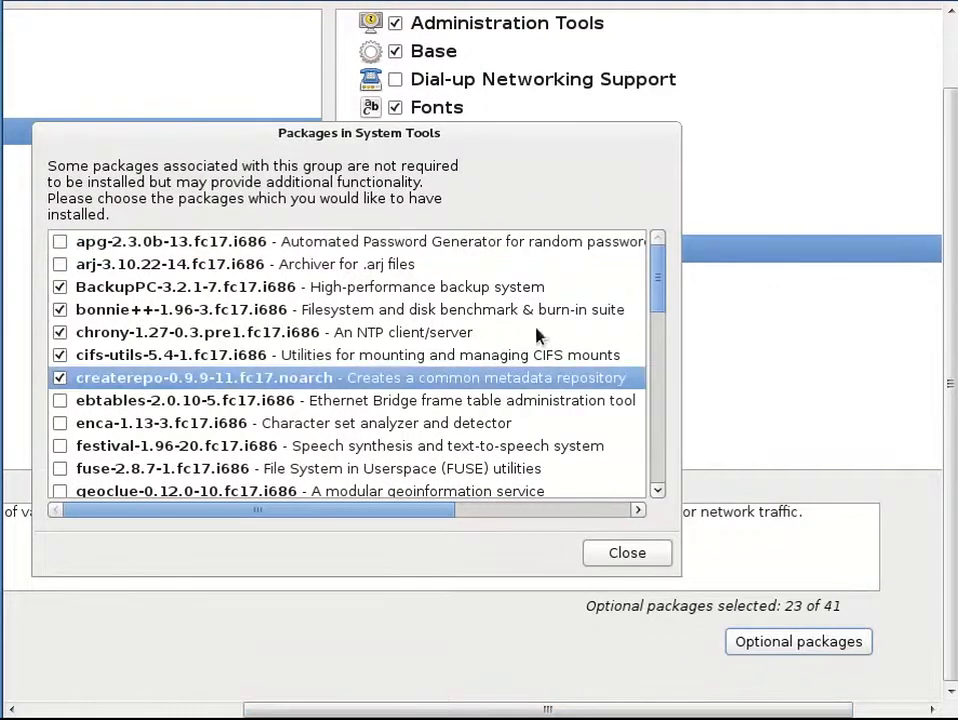
pyautogui.moveTo(655, 300); pyautogui.dragTo(650, 400)
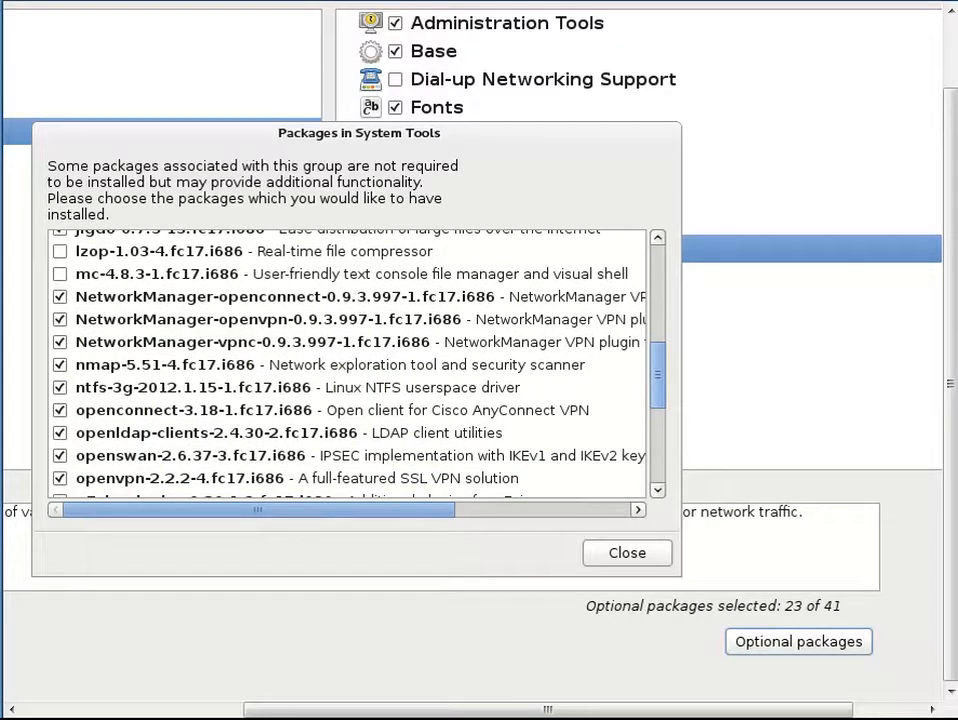
pyautogui.moveTo(650, 400); pyautogui.dragTo(631, 448)
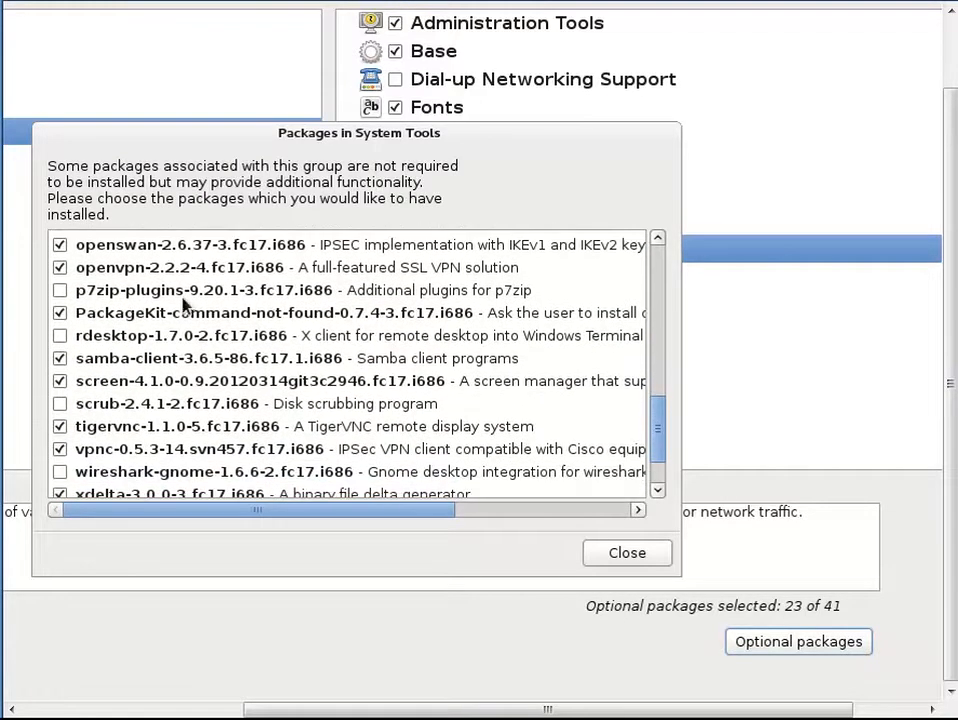
pyautogui.click(59, 290)
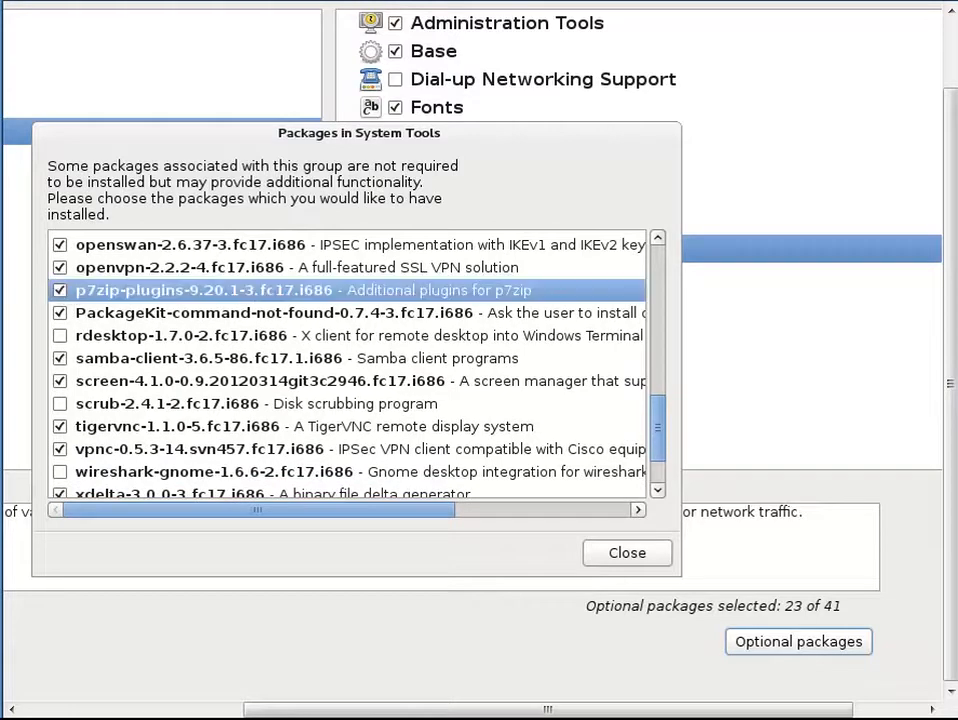
pyautogui.moveTo(661, 423); pyautogui.dragTo(659, 445)
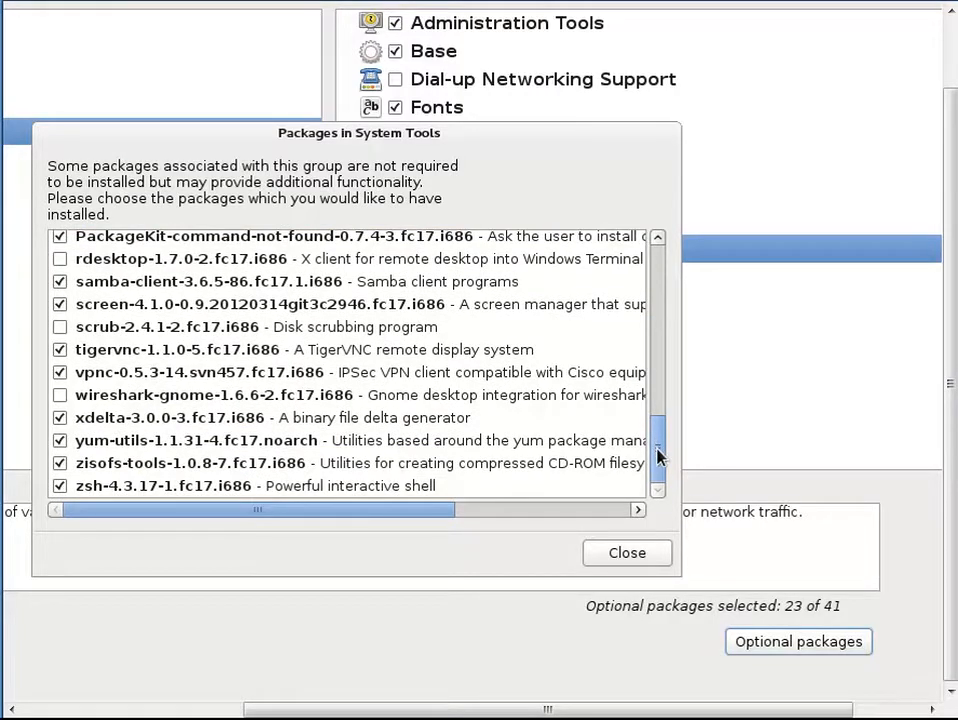
pyautogui.moveTo(659, 455); pyautogui.dragTo(659, 321)
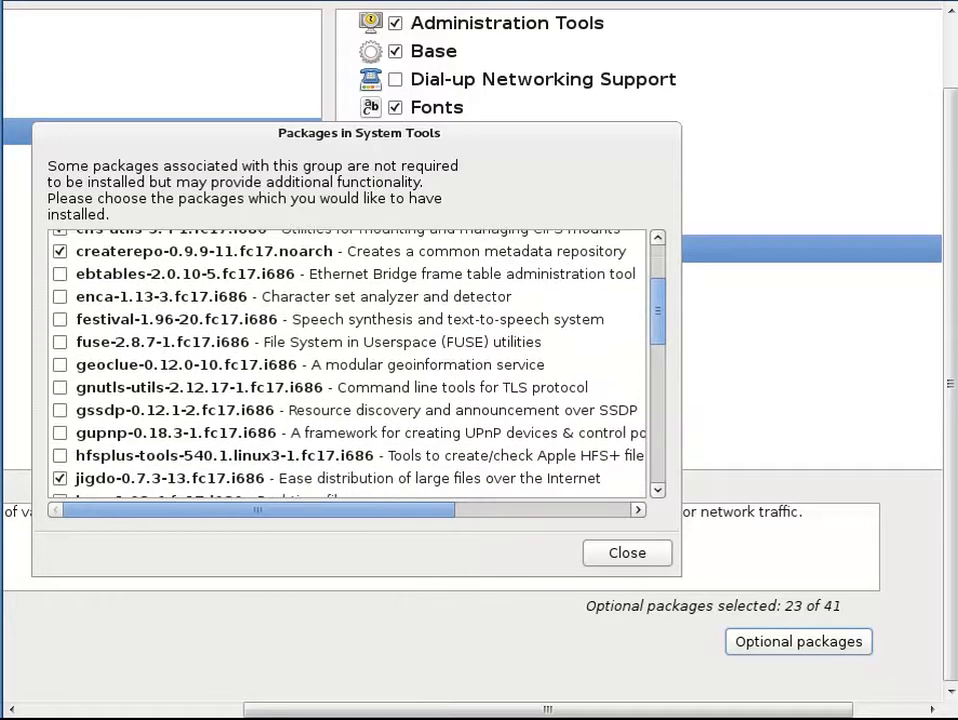
pyautogui.moveTo(659, 321); pyautogui.dragTo(658, 284)
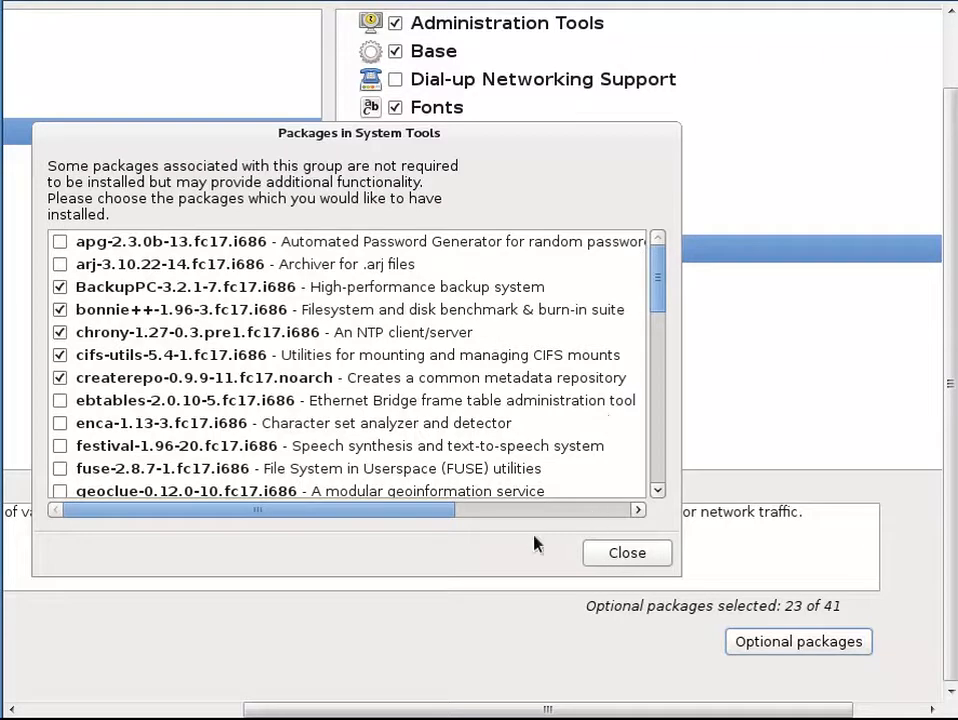
pyautogui.moveTo(438, 511); pyautogui.dragTo(637, 518)
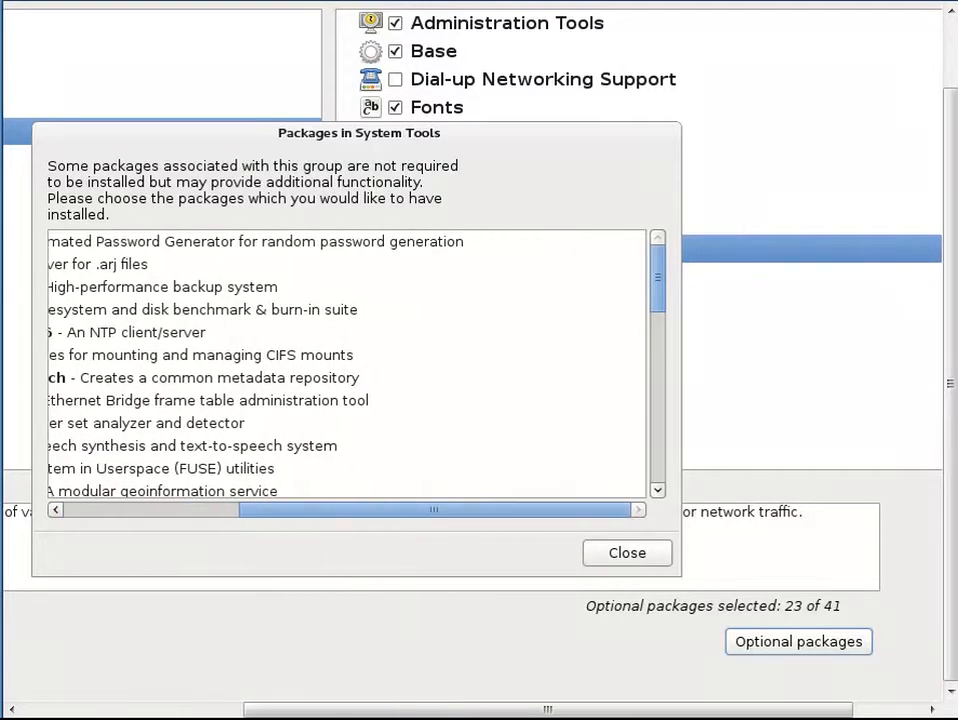
pyautogui.click(620, 560)
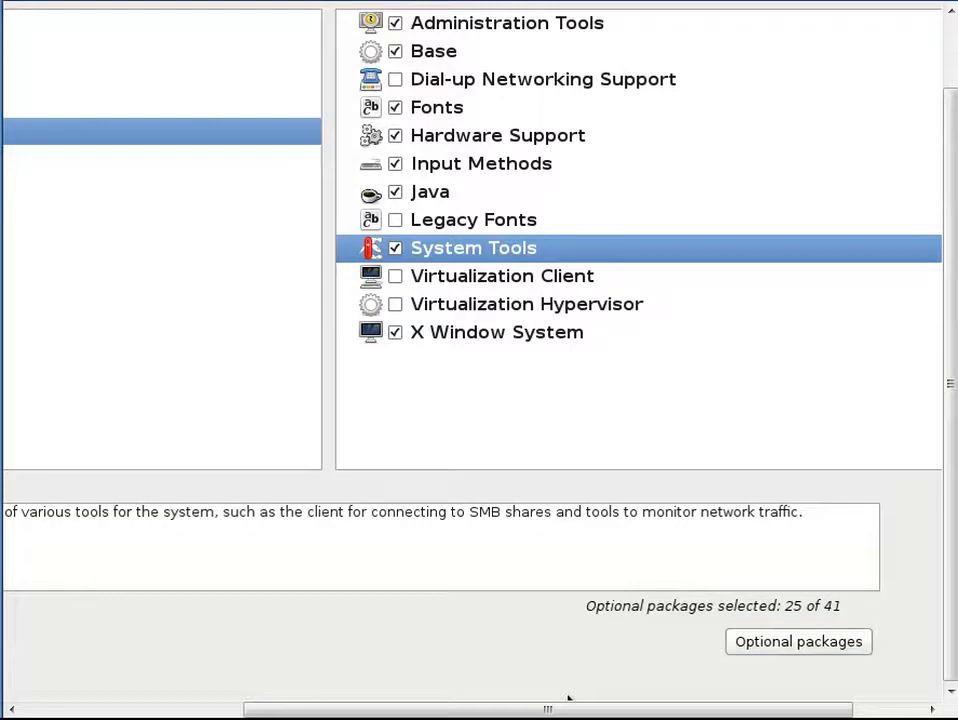
pyautogui.hotkey('alt', 'n')
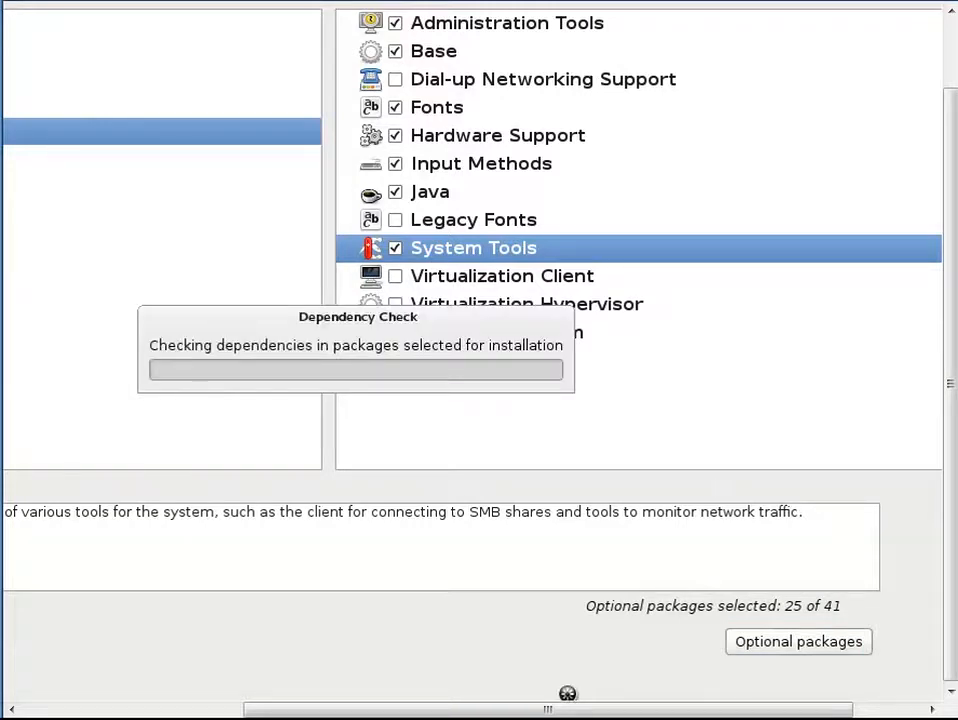
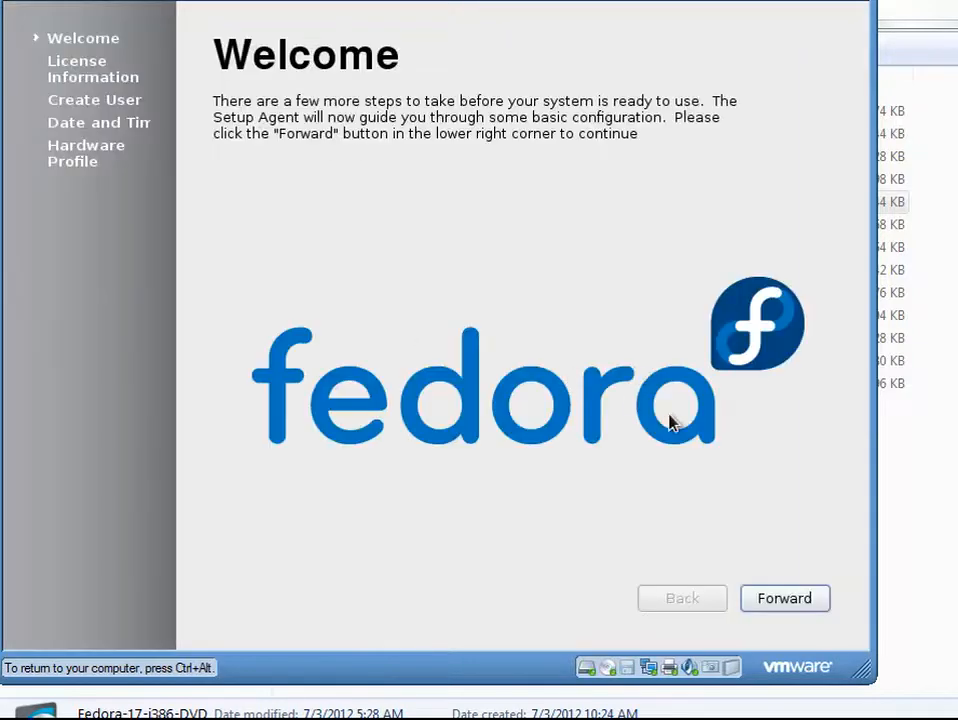
# Step: Continue past the Welcome and License Information pages of the first-boot setup
pyautogui.click(757, 603)
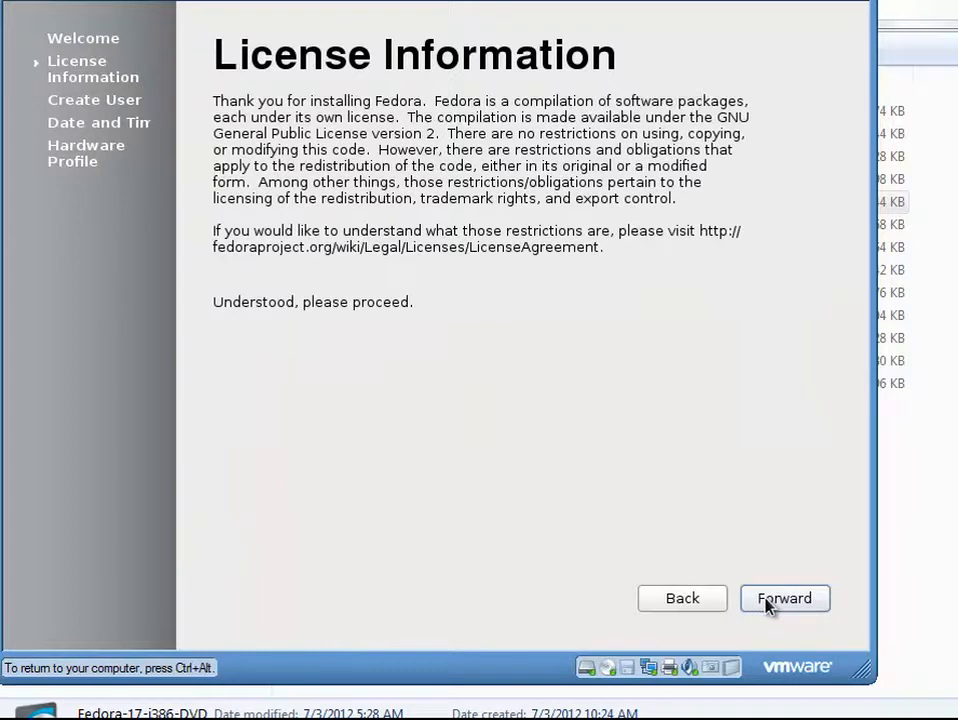
pyautogui.click(768, 602)
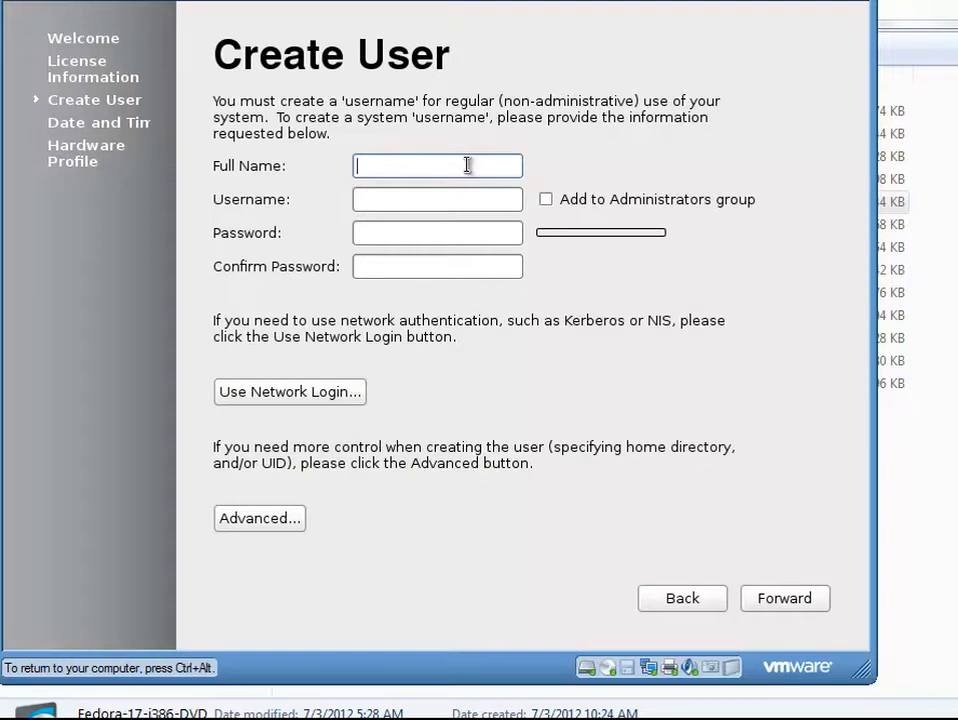
# Step: Create a user with full name and username student, enter and confirm the account password, and continue
pyautogui.write('student')
pyautogui.press('Tab')
pyautogui.press('Tab')
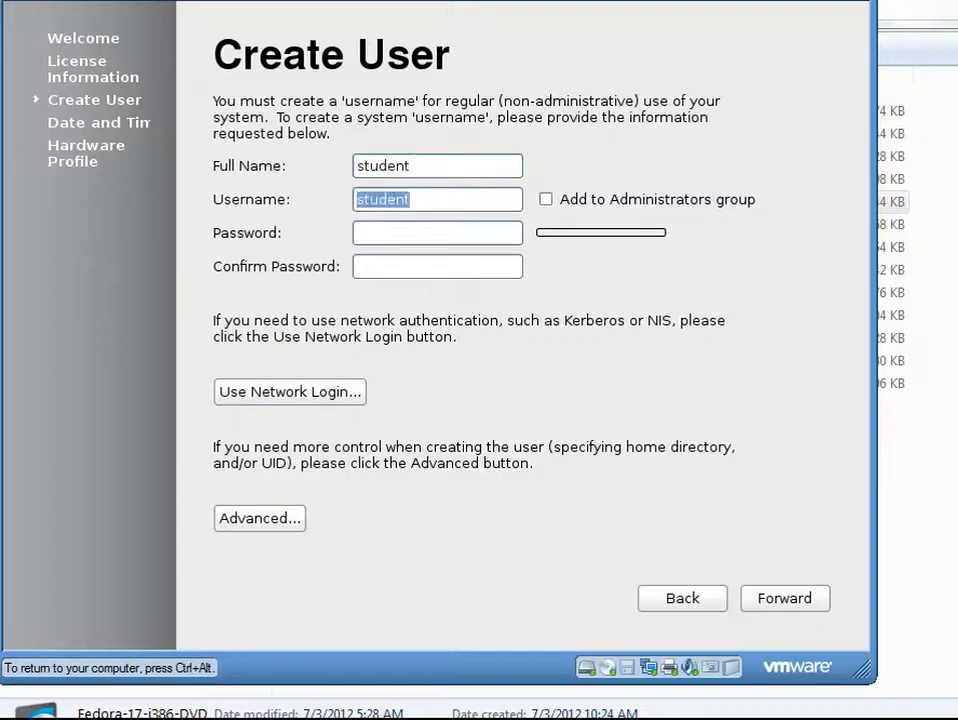
pyautogui.write('student1')
pyautogui.press('Tab')
pyautogui.write('stud')
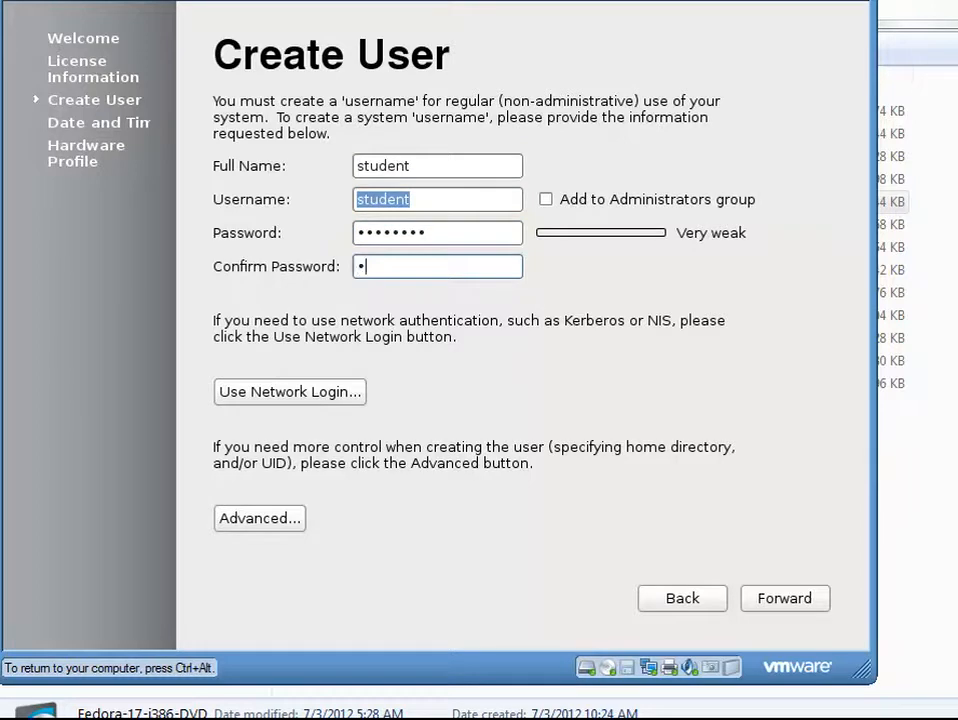
pyautogui.write('ent1')
pyautogui.click(767, 605)
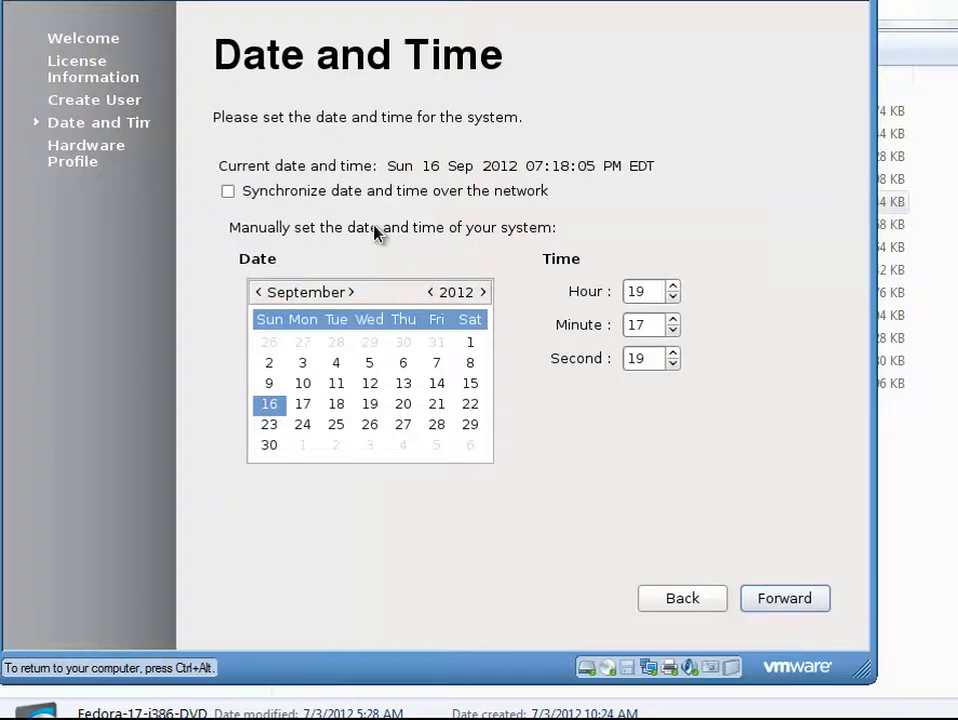
# Step: Set the system date to 17 September 2012, keeping network time synchronization off
pyautogui.click(304, 404)
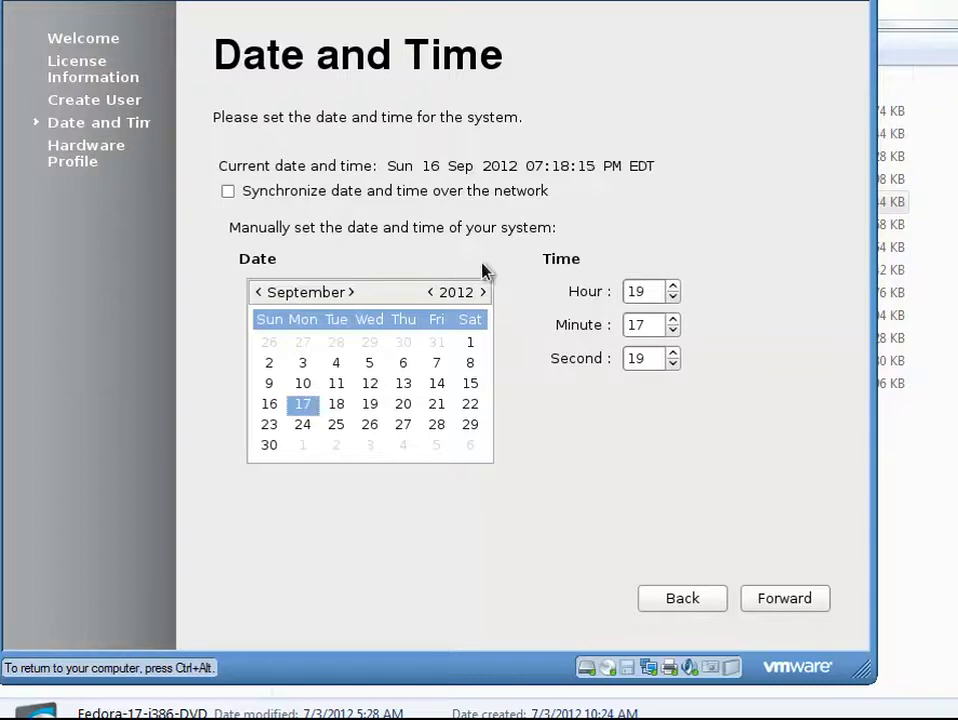
pyautogui.click(229, 191)
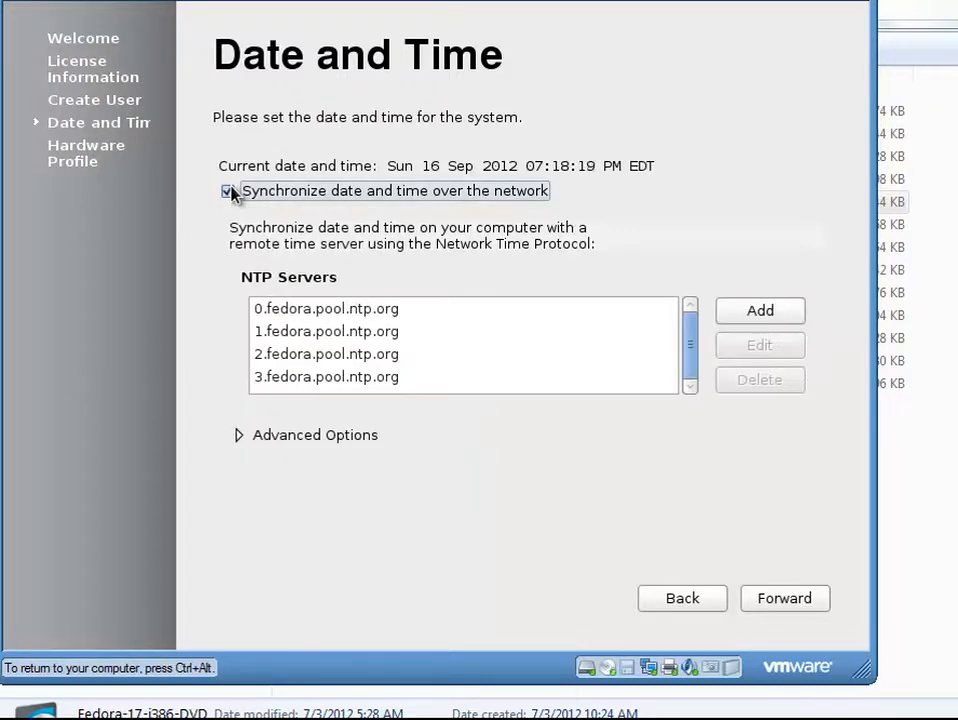
pyautogui.click(229, 191)
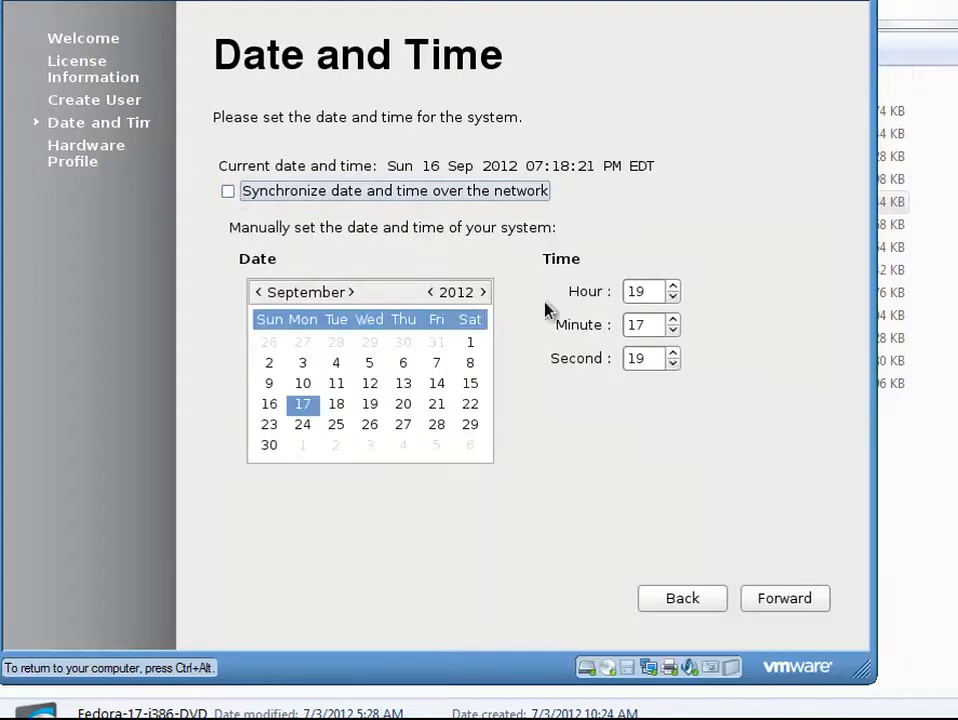
# Step: Set the hour to 2 in the manual time settings and continue to the hardware profile page
pyautogui.doubleClick(658, 291)
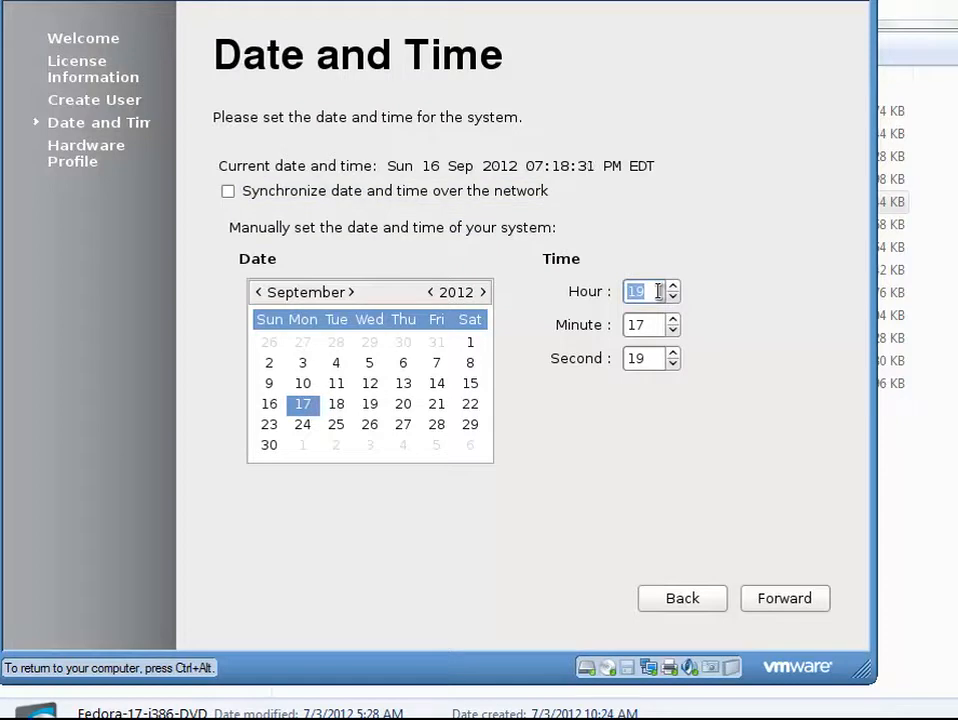
pyautogui.click(672, 298)
pyautogui.click(672, 298)
pyautogui.click(672, 298)
pyautogui.click(673, 298)
pyautogui.doubleClick(673, 298)
pyautogui.moveTo(664, 291); pyautogui.dragTo(623, 290)
pyautogui.write('2')
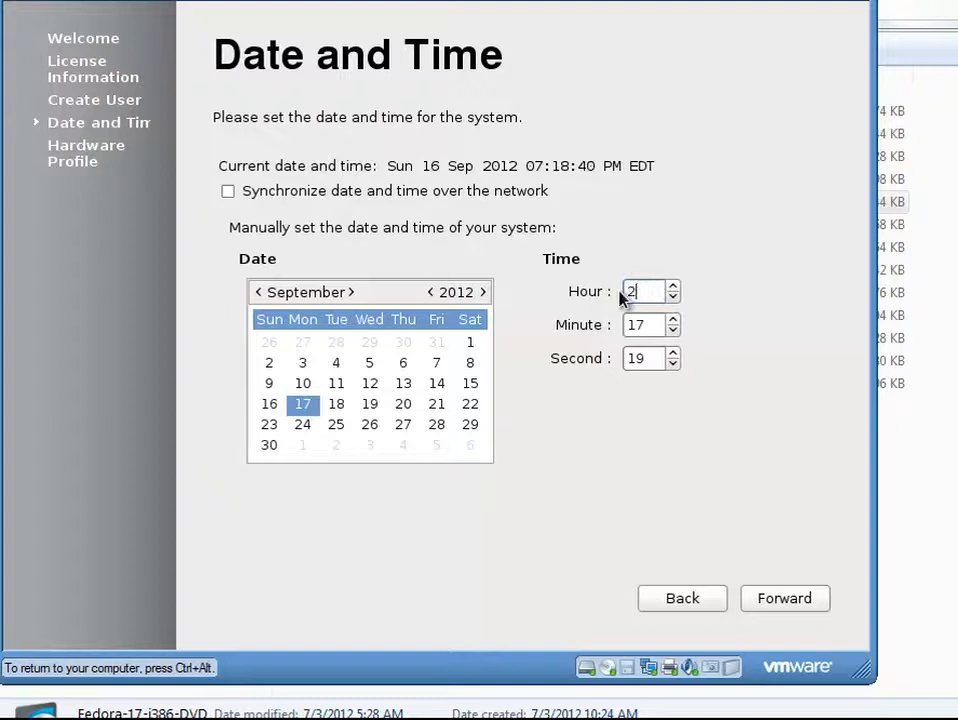
pyautogui.click(673, 319)
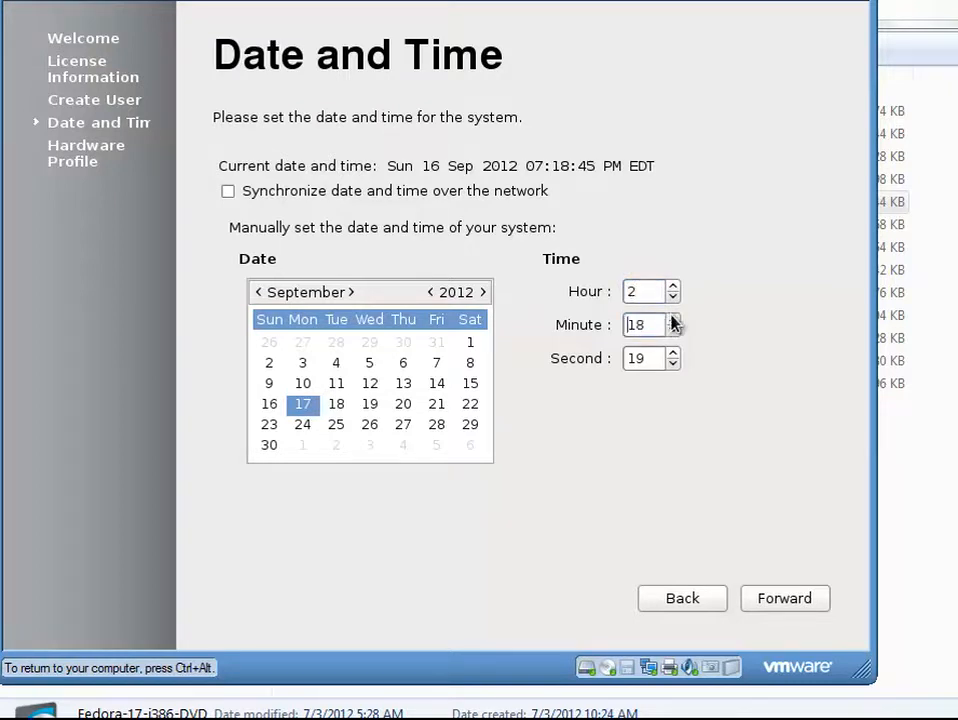
pyautogui.click(750, 604)
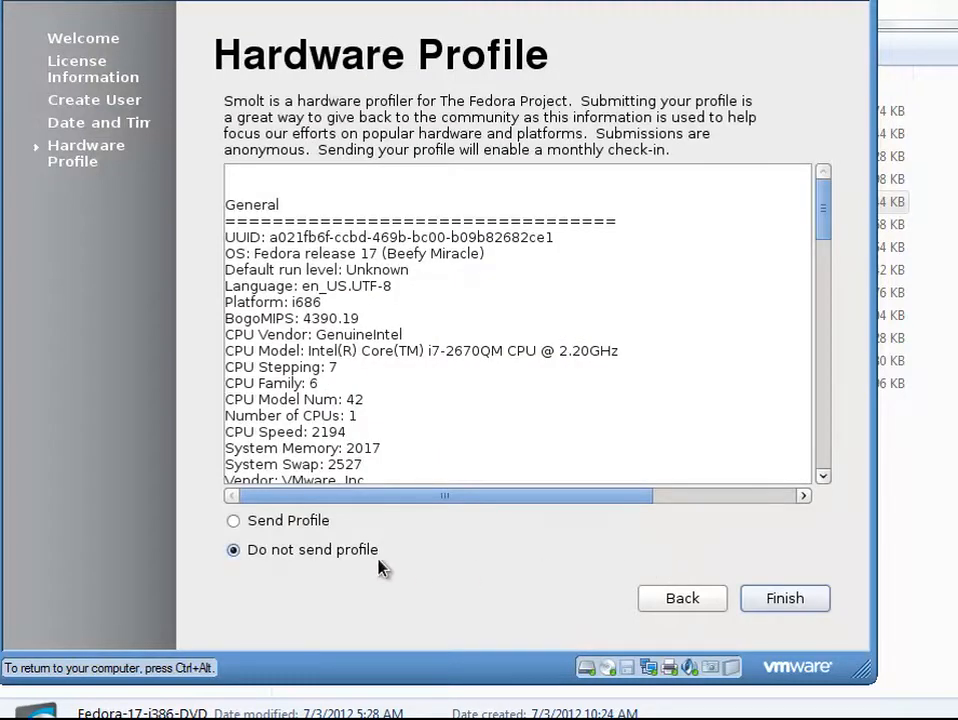
# Step: Review the hardware profile, choose to send the profile, and finish the setup
pyautogui.scroll(-10, 609, 447)
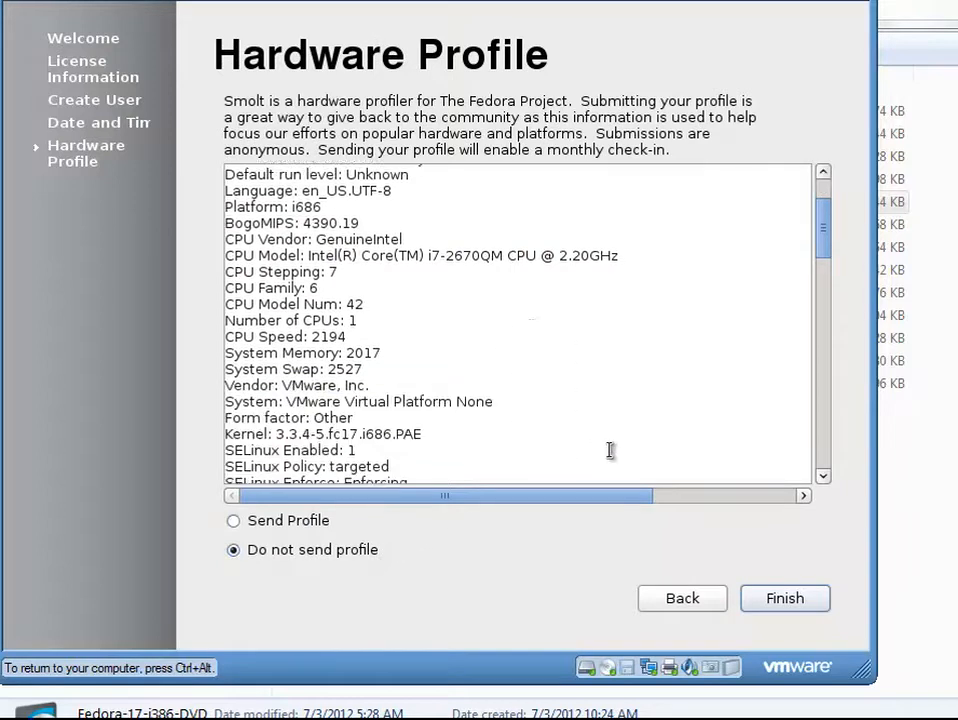
pyautogui.scroll(-4, 609, 447)
pyautogui.scroll(6, 609, 447)
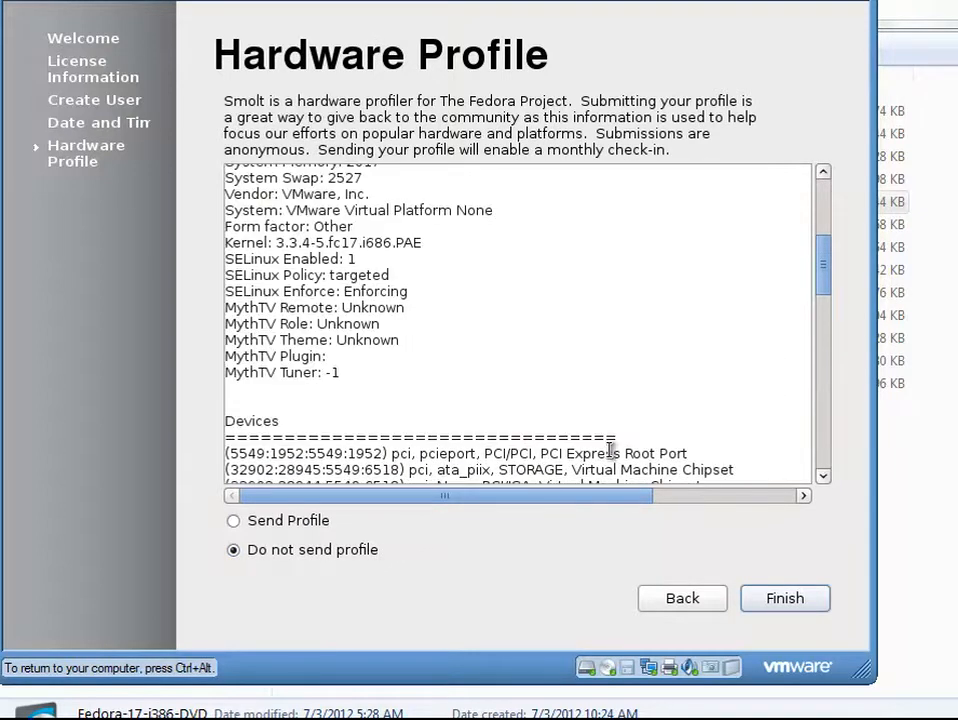
pyautogui.scroll(2, 609, 450)
pyautogui.scroll(4, 609, 450)
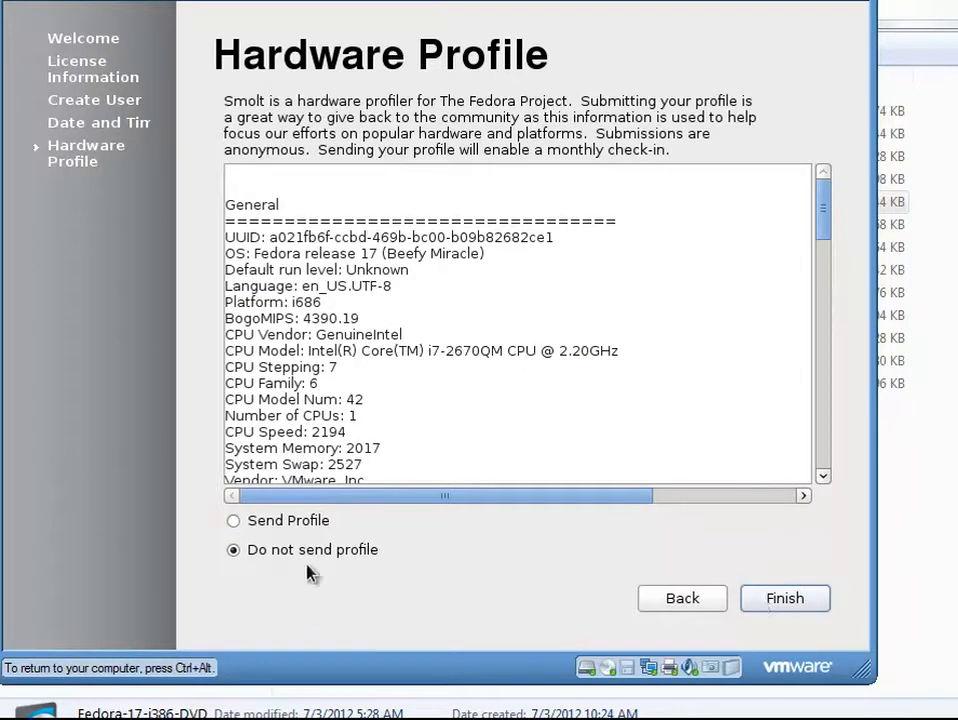
pyautogui.click(268, 521)
pyautogui.click(778, 606)
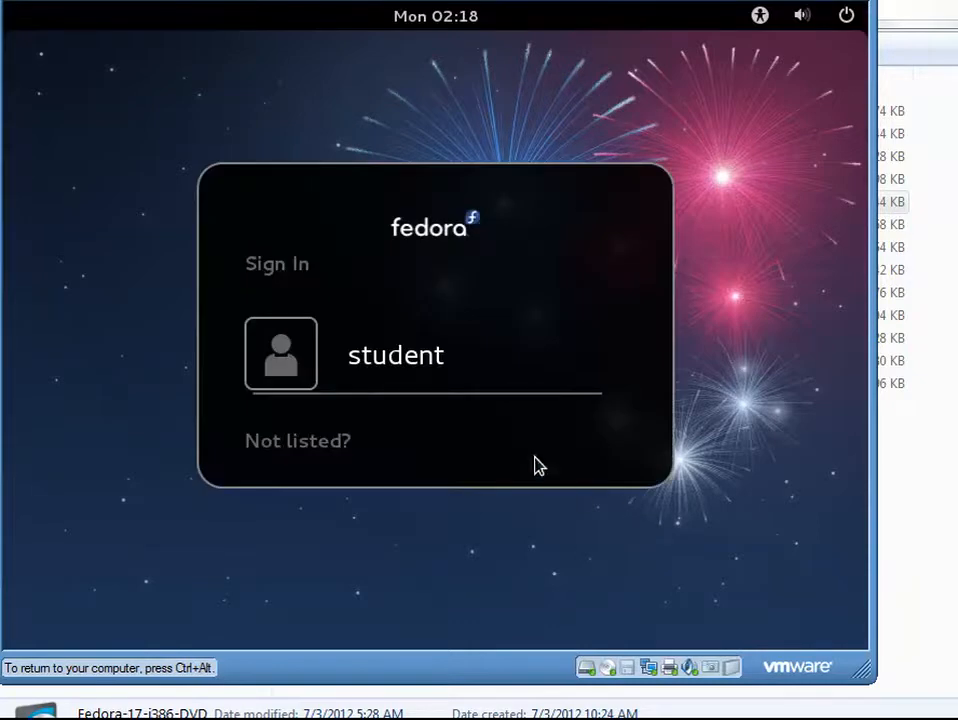
# Step: Sign in as student by entering the account password
pyautogui.click(417, 372)
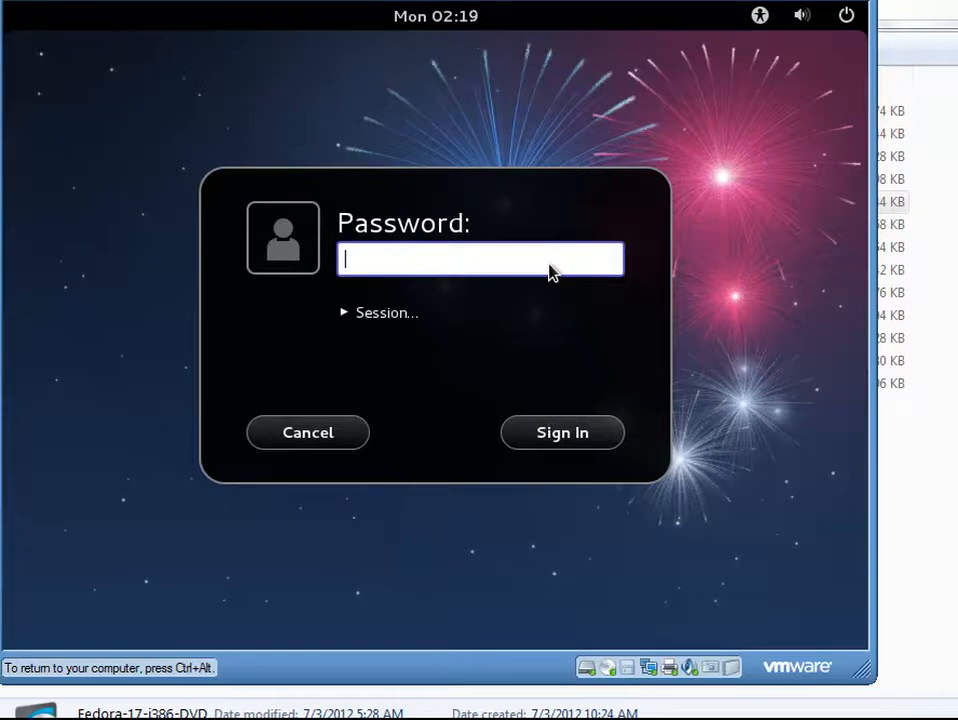
pyautogui.write('student1')
pyautogui.press('Return')
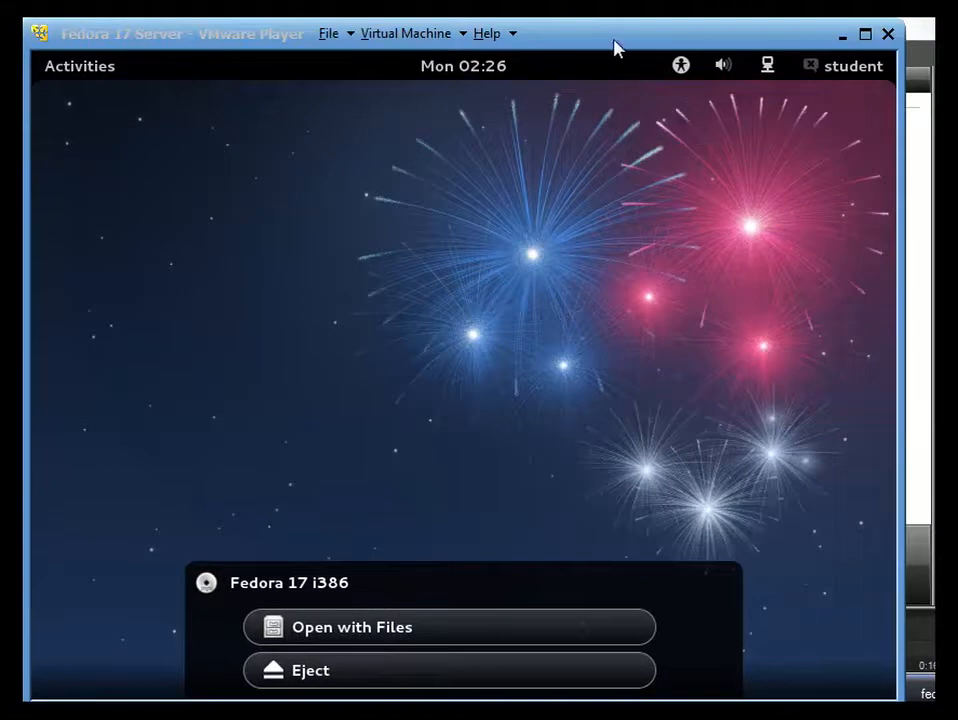
# Step: Search the Activities overview for terminal and open Terminal
pyautogui.click(638, 285)
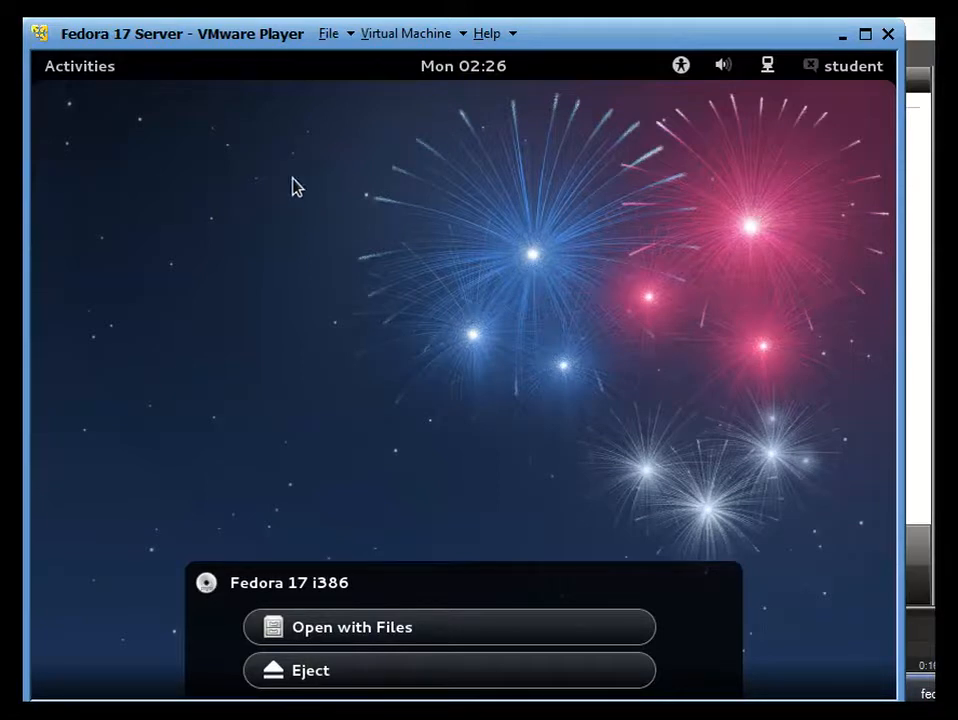
pyautogui.click(113, 68)
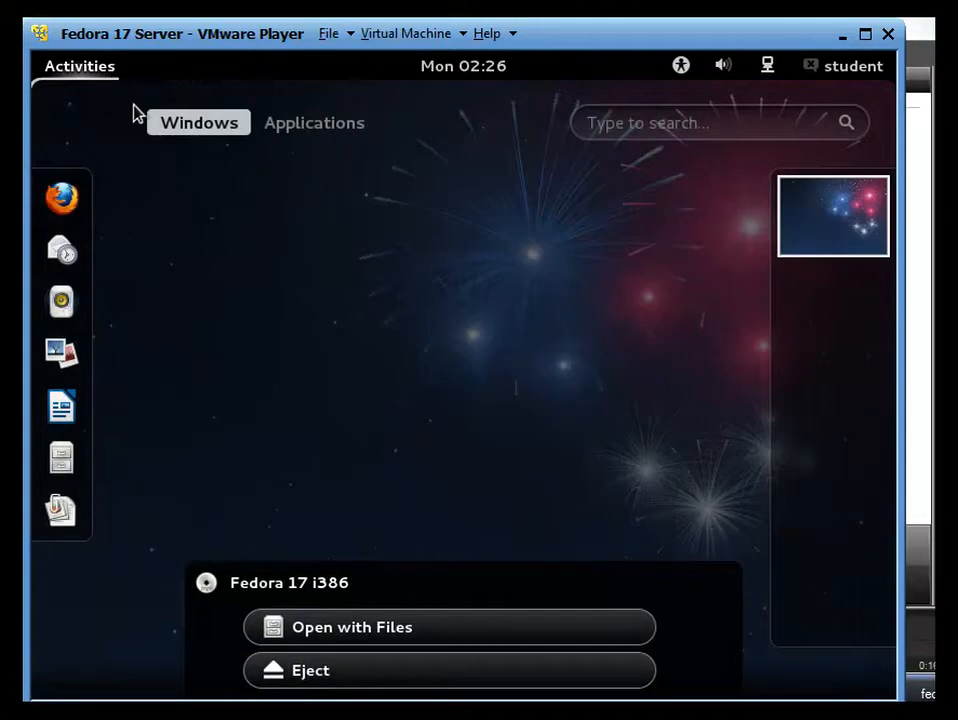
pyautogui.click(616, 124)
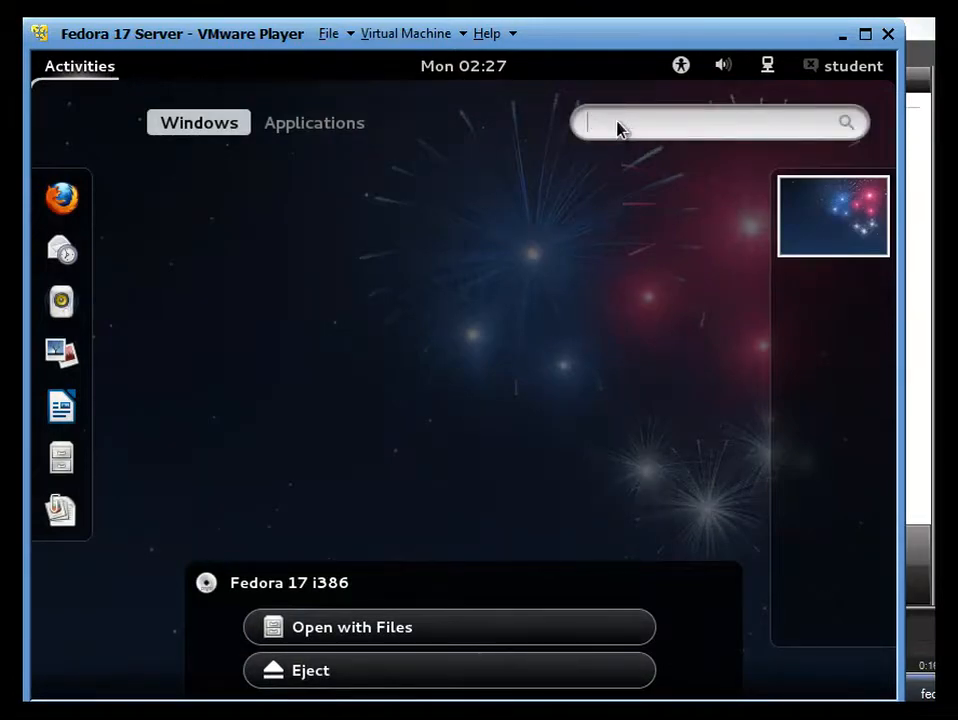
pyautogui.write('te')
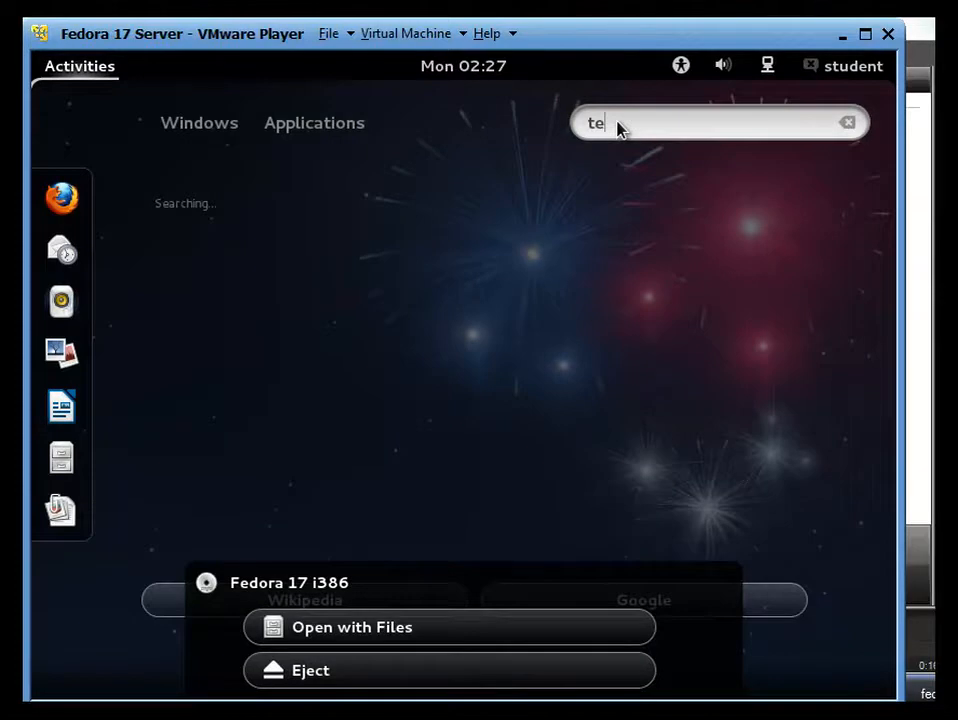
pyautogui.write('rminal')
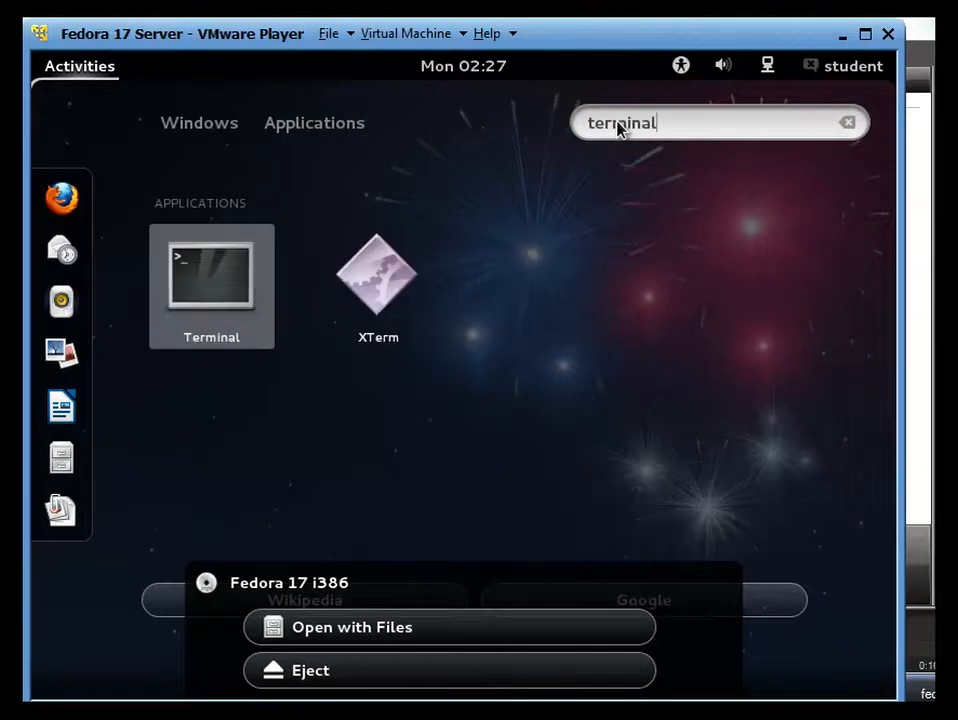
pyautogui.click(222, 292)
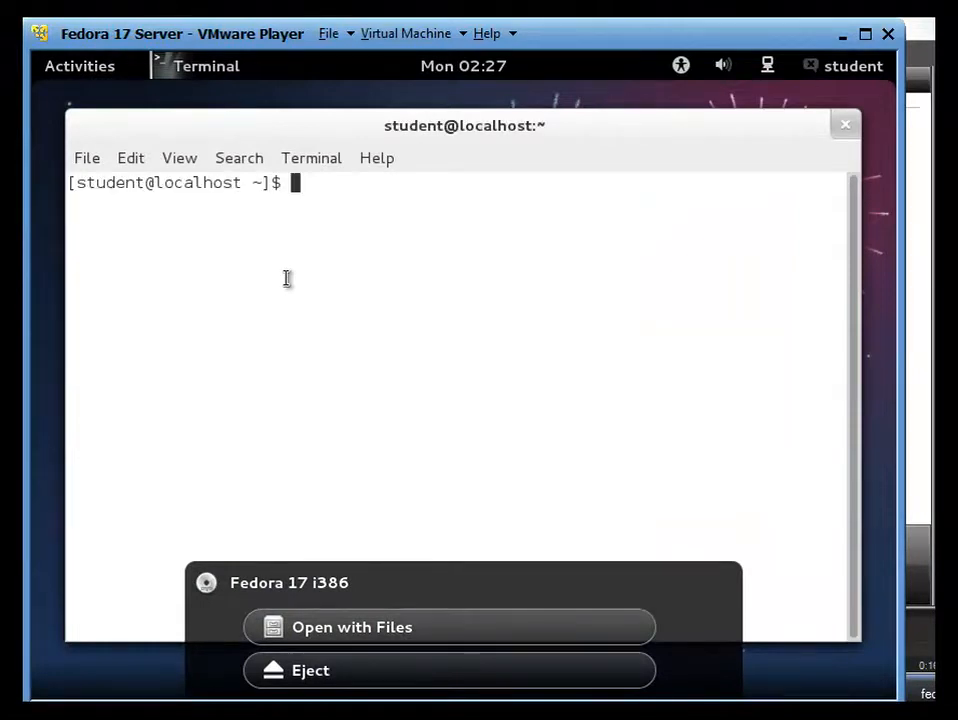
# Step: Enlarge the terminal text and switch to the root user with su --, supplying the root password
pyautogui.write('=')
pyautogui.hotkey('ctrl', '+')
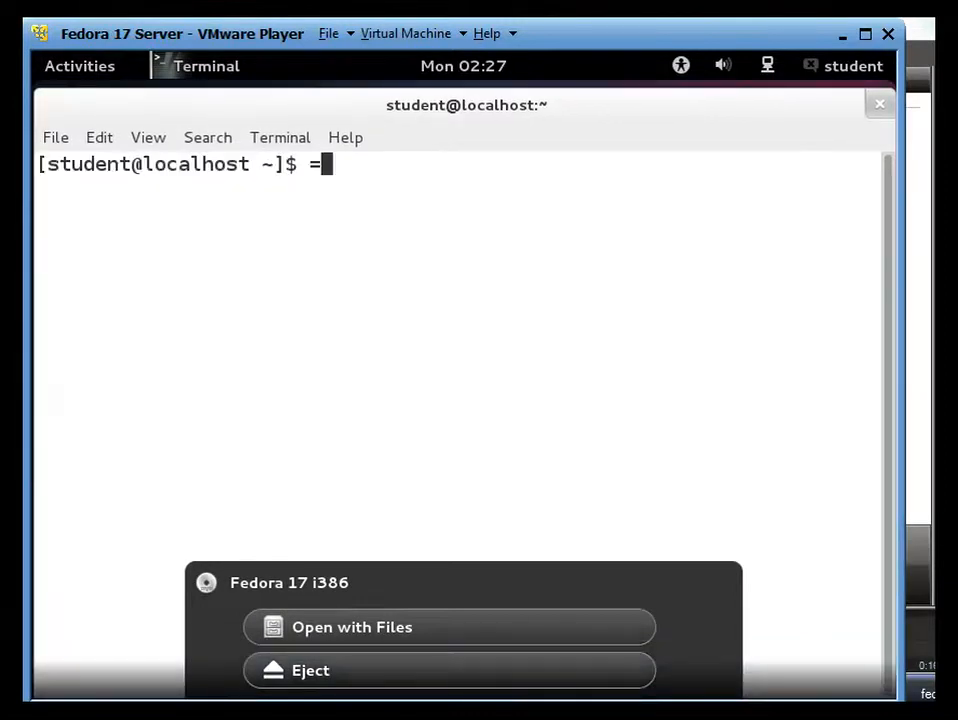
pyautogui.press('BackSpace')
pyautogui.write('su --')
pyautogui.press('Return')
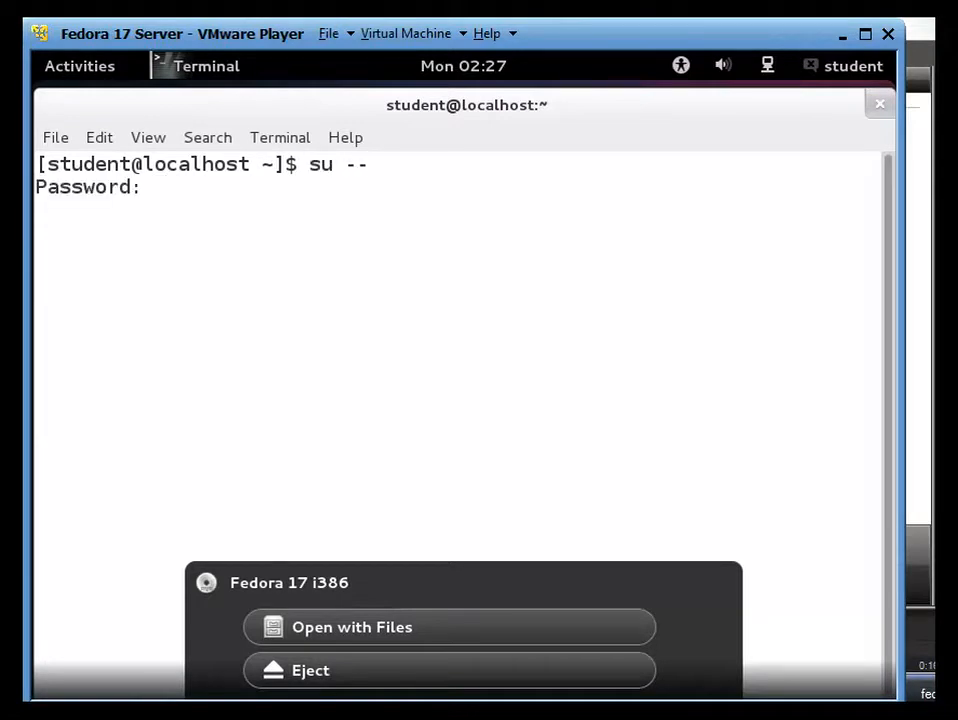
pyautogui.press('Return')
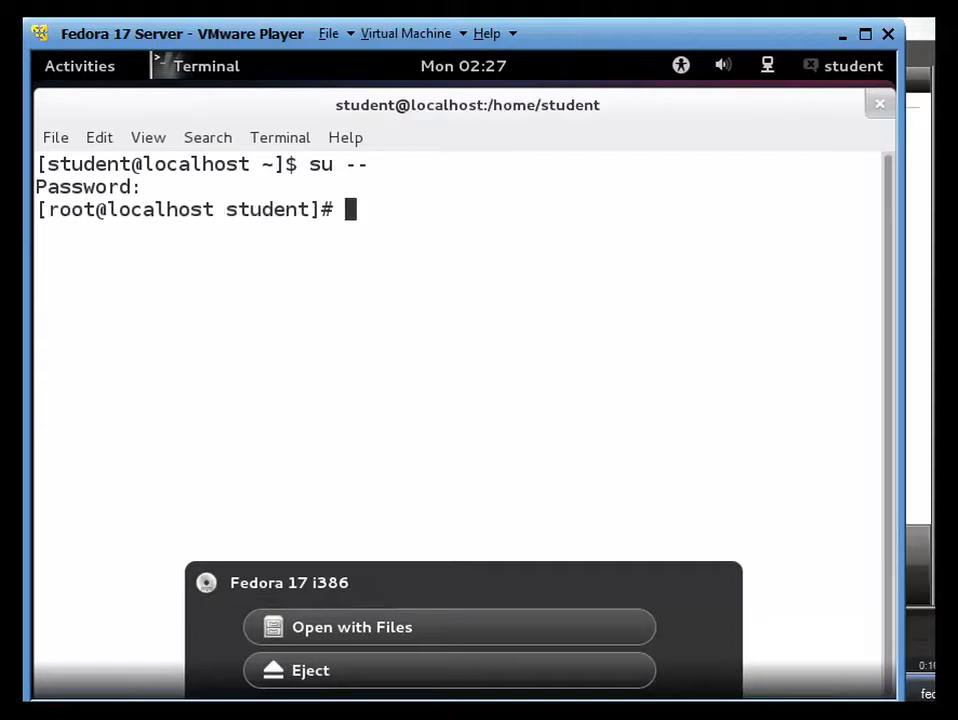
# Step: Run yum install -y policycoreutils-gui as root
pyautogui.write('yum install')
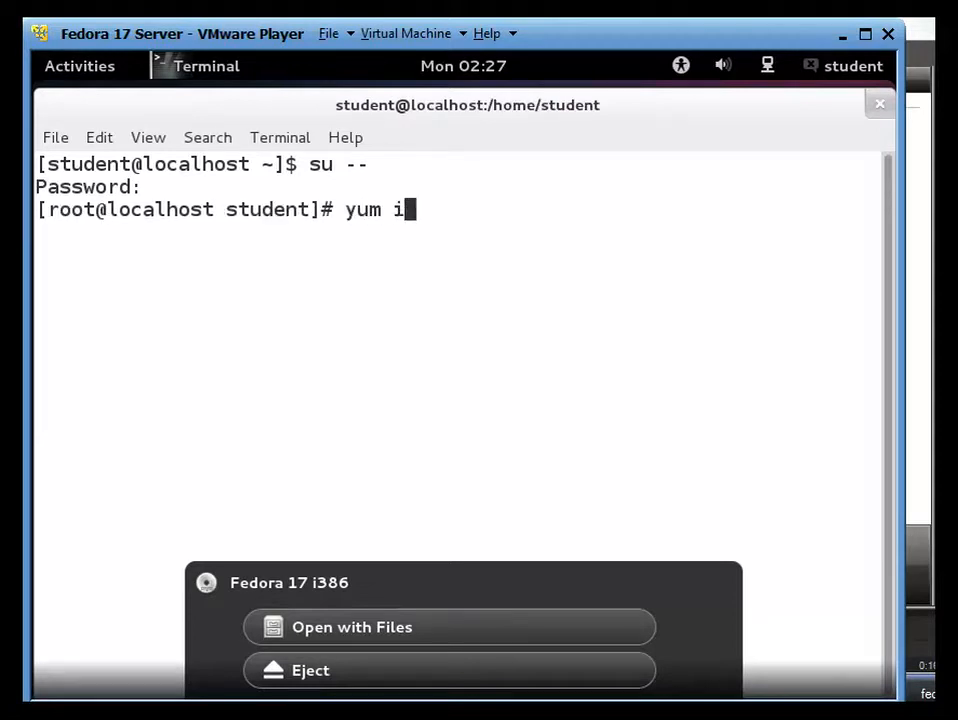
pyautogui.write('y ')
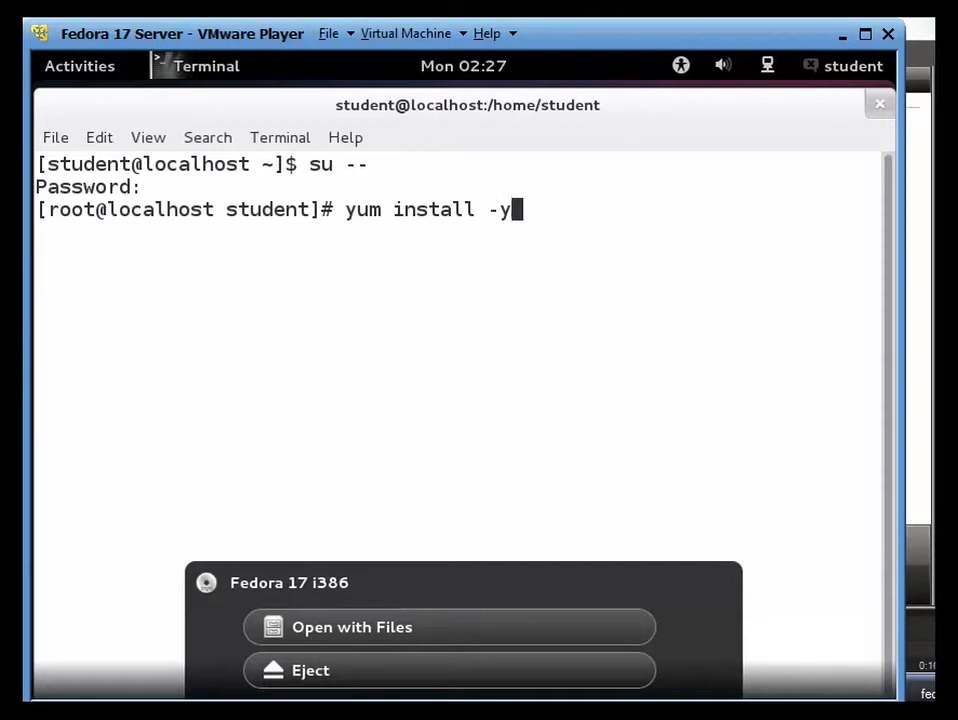
pyautogui.write('policycoreutils')
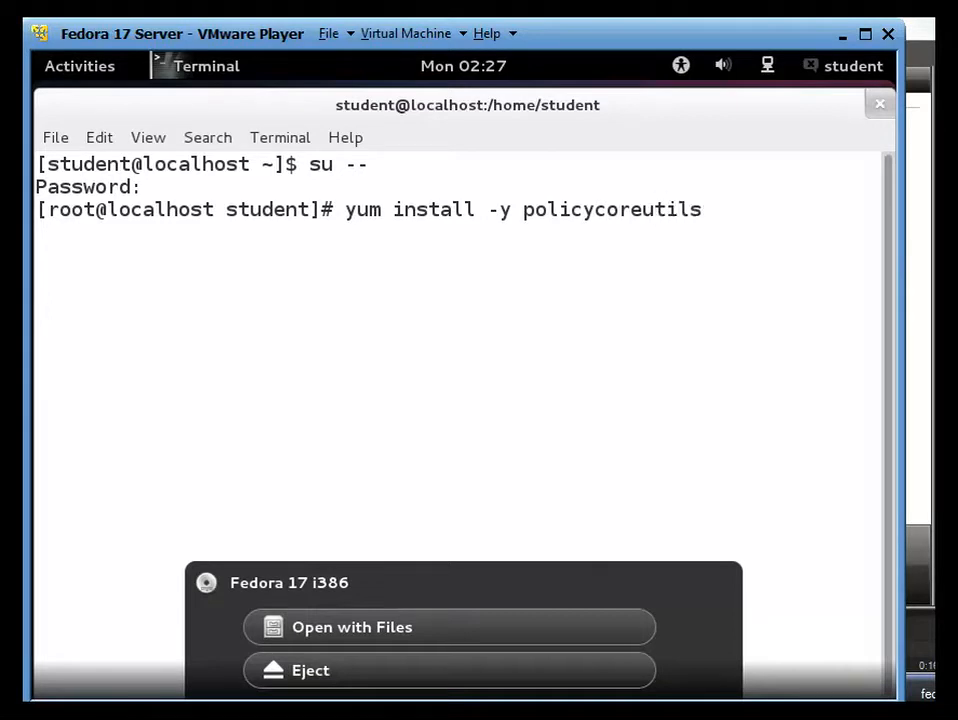
pyautogui.write('-gui')
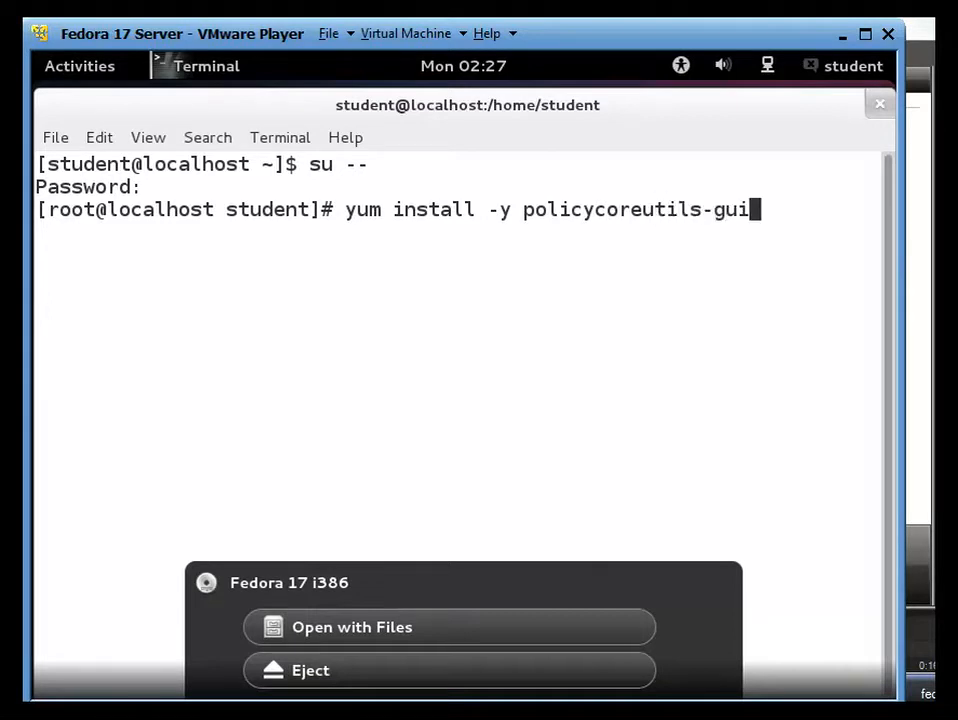
pyautogui.press('Return')
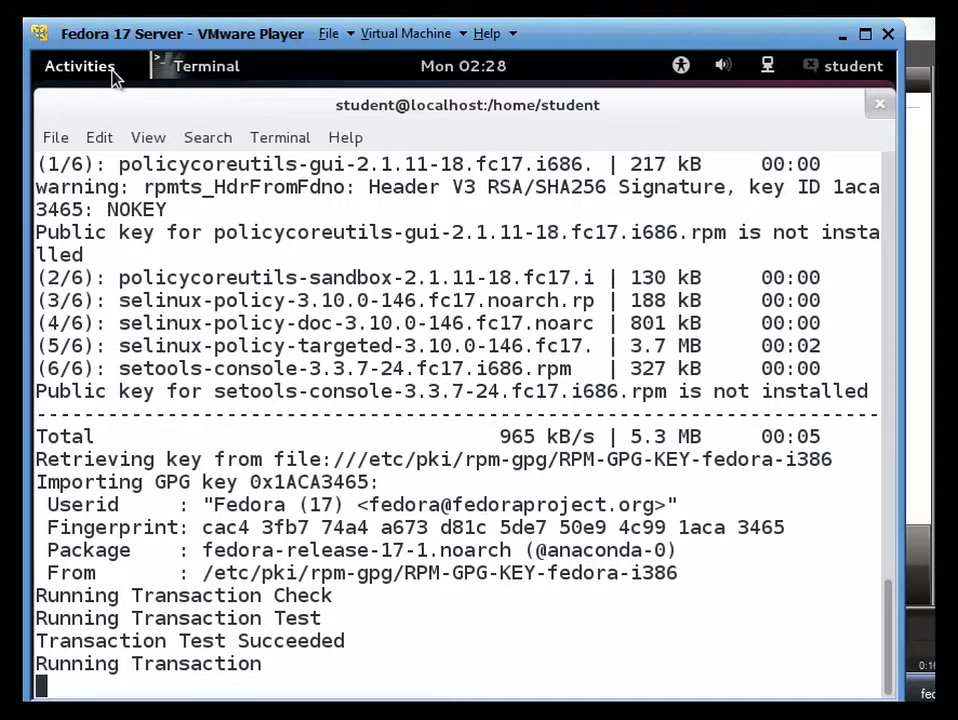
# Step: Open the Firewall configuration tool from the Other category of the Applications overview
pyautogui.click(80, 66)
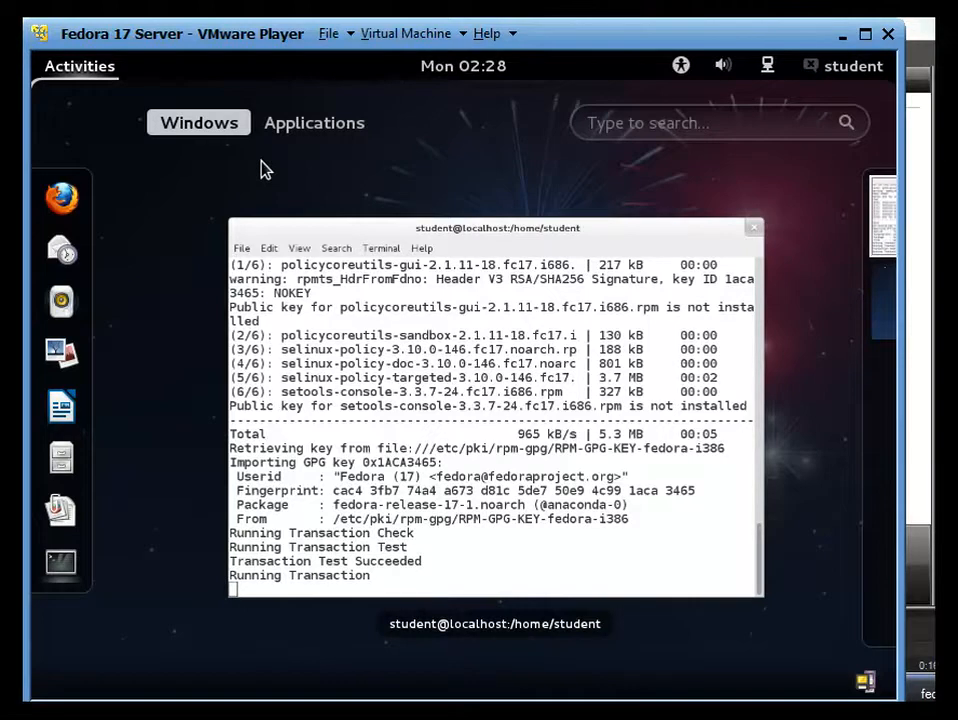
pyautogui.click(306, 128)
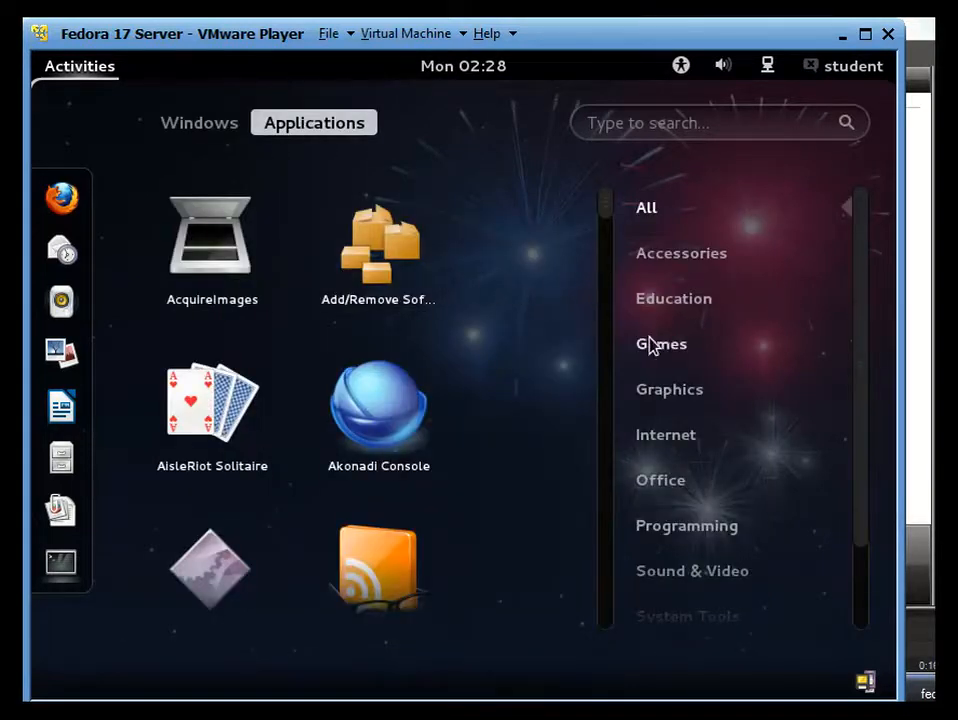
pyautogui.moveTo(863, 319); pyautogui.dragTo(838, 456)
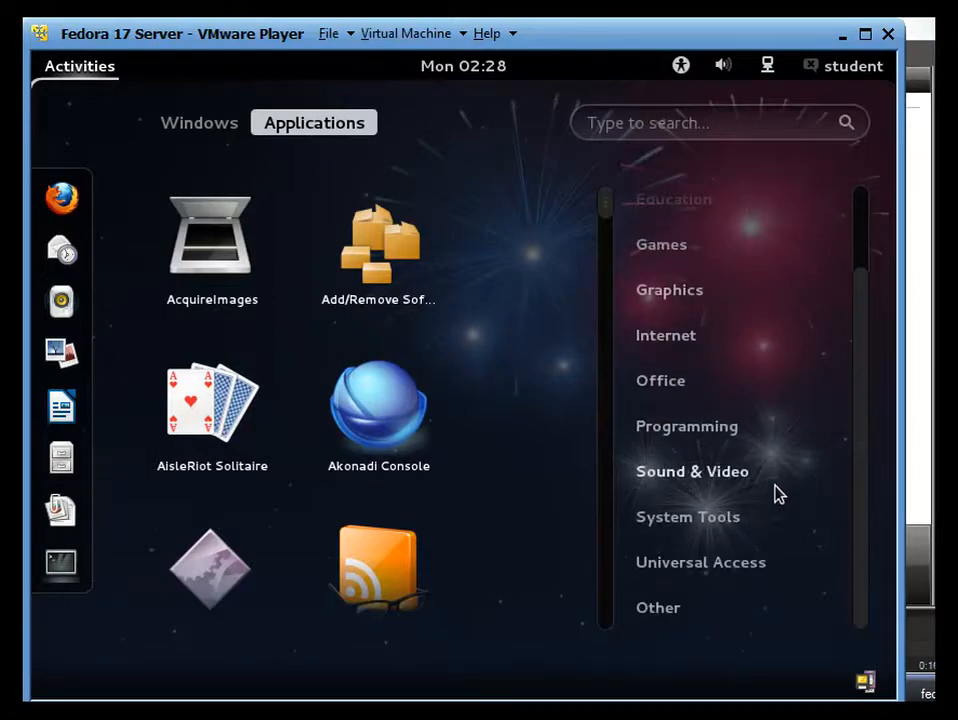
pyautogui.click(724, 530)
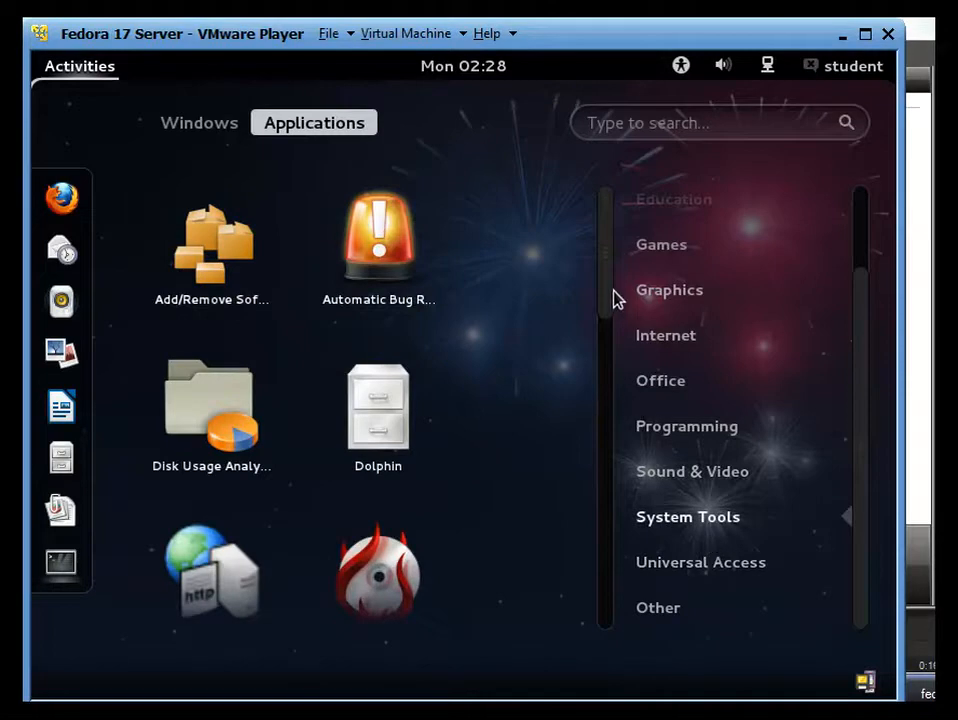
pyautogui.moveTo(614, 293)
pyautogui.mouseDown()
pyautogui.moveTo(594, 519)
pyautogui.moveTo(610, 640)
pyautogui.moveTo(622, 571)
pyautogui.moveTo(626, 321)
pyautogui.moveTo(606, 281)
pyautogui.mouseUp()
pyautogui.click(673, 614)
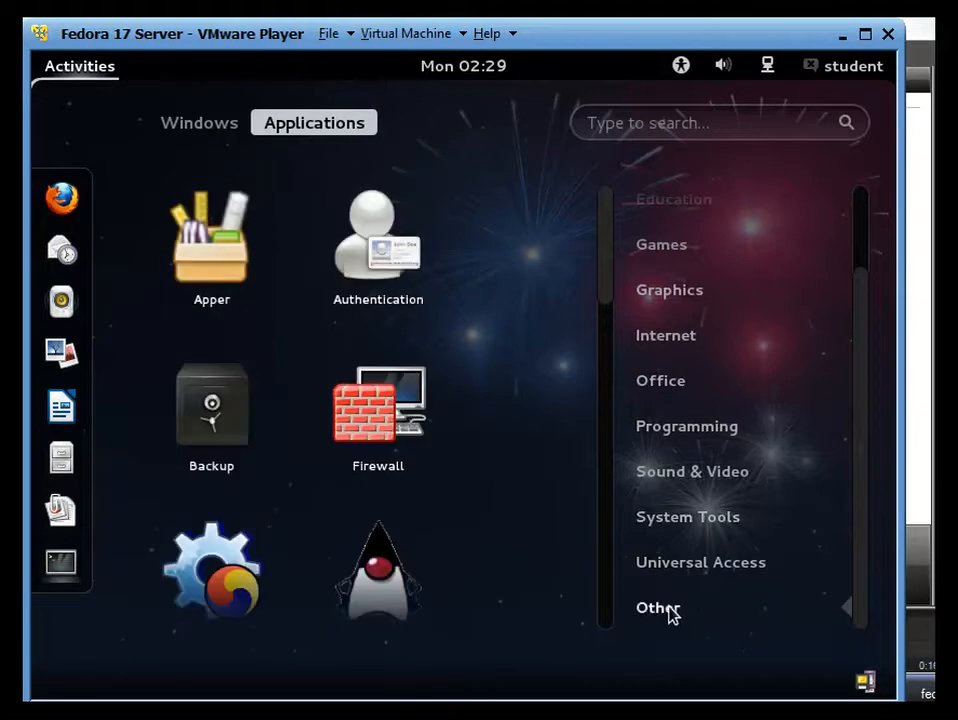
pyautogui.click(413, 422)
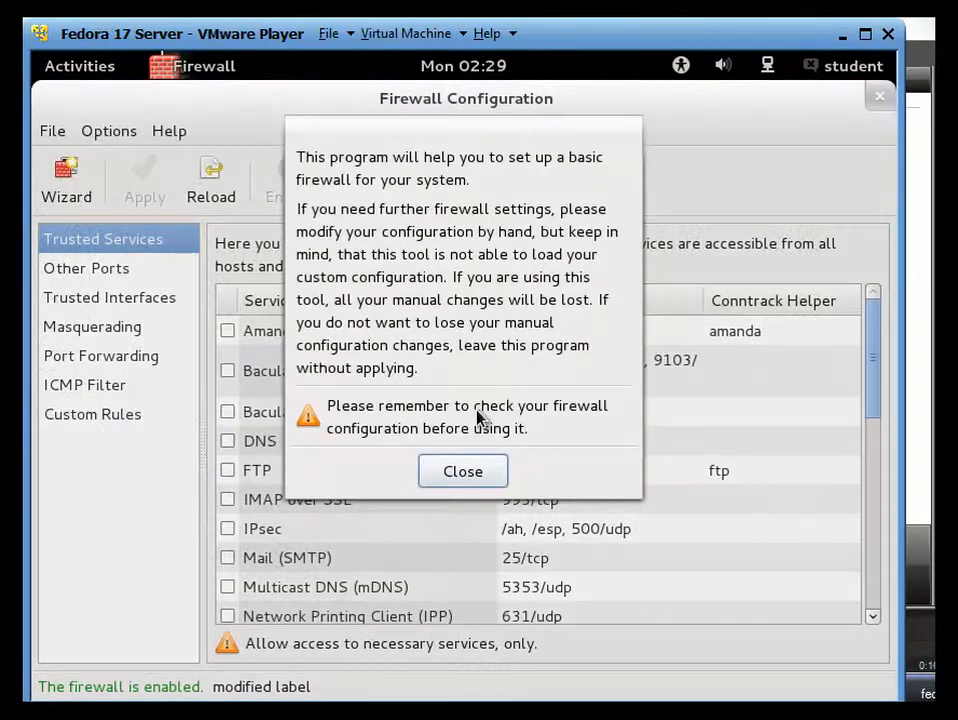
# Step: Dismiss the firewall notice and authenticate with the administrator password
pyautogui.click(463, 483)
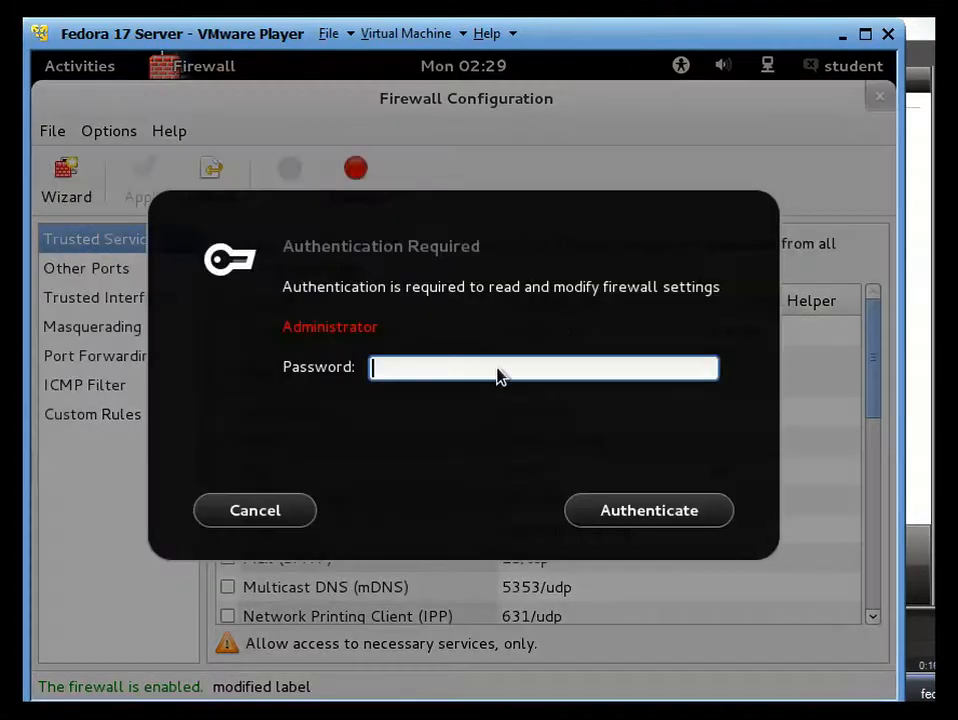
pyautogui.write('••••••')
pyautogui.press('Return')
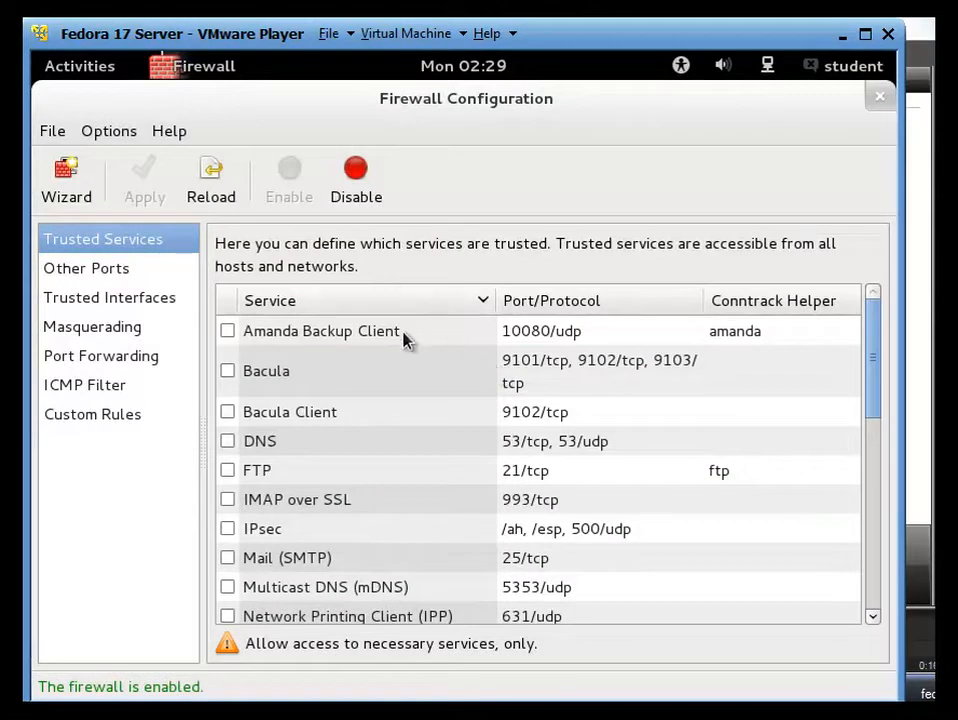
# Step: Mark DNS, FTP and IMAP over SSL as trusted services
pyautogui.scroll(-2, 335, 420)
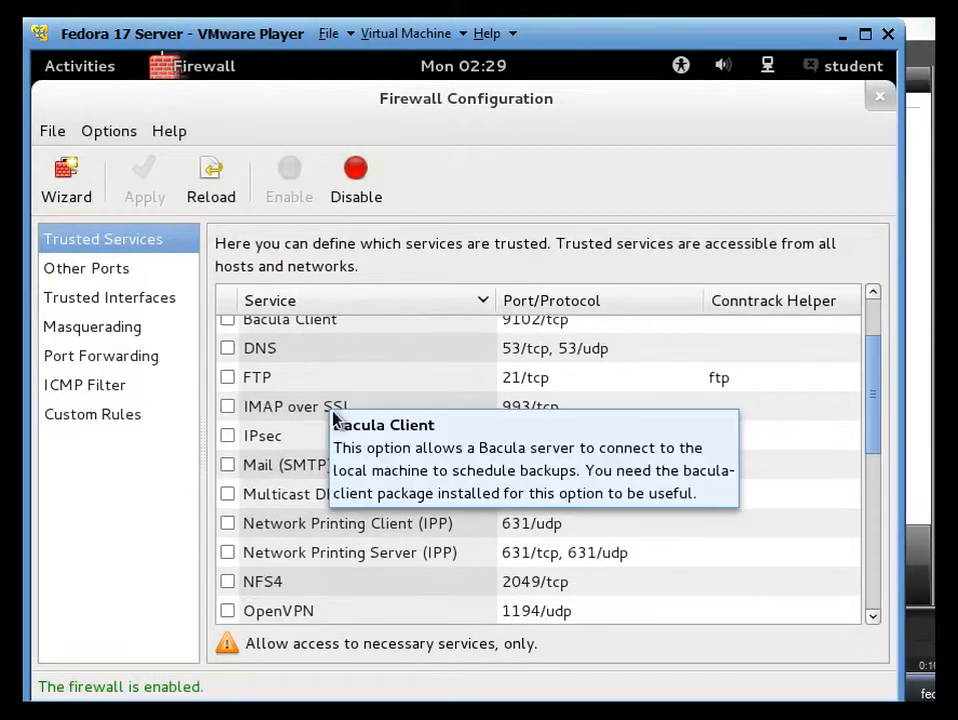
pyautogui.click(230, 350)
pyautogui.click(232, 378)
pyautogui.scroll(-2, 245, 390)
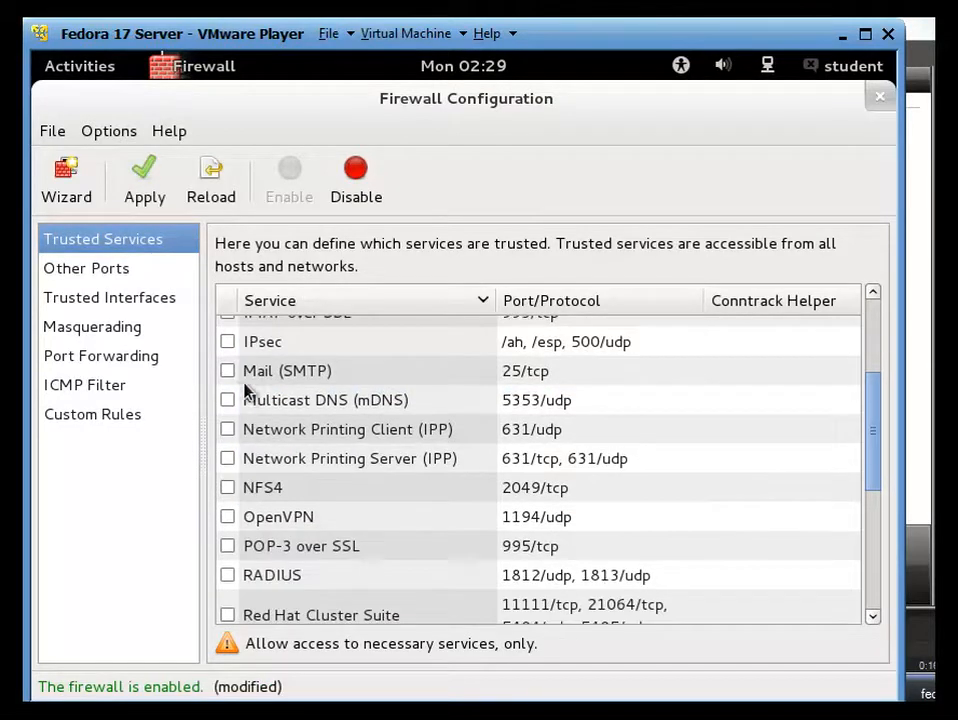
pyautogui.scroll(2, 236, 395)
pyautogui.click(229, 408)
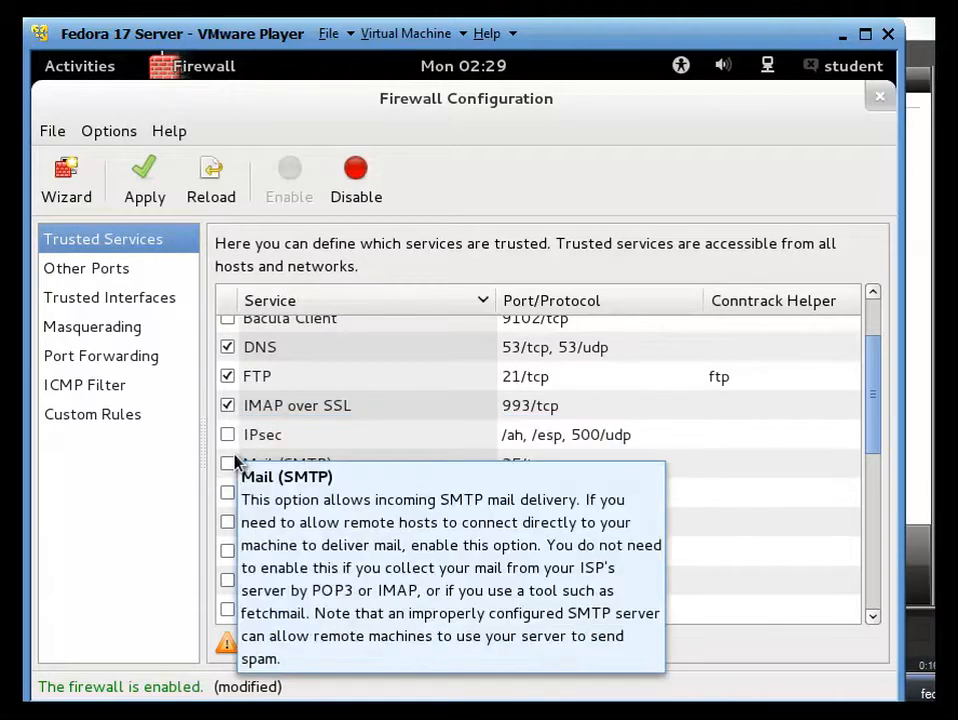
# Step: Trust Mail (SMTP), Multicast DNS, both Network Printing services, NFS4, OpenVPN and POP-3 over SSL
pyautogui.scroll(-2, 236, 462)
pyautogui.click(228, 371)
pyautogui.click(229, 401)
pyautogui.click(230, 432)
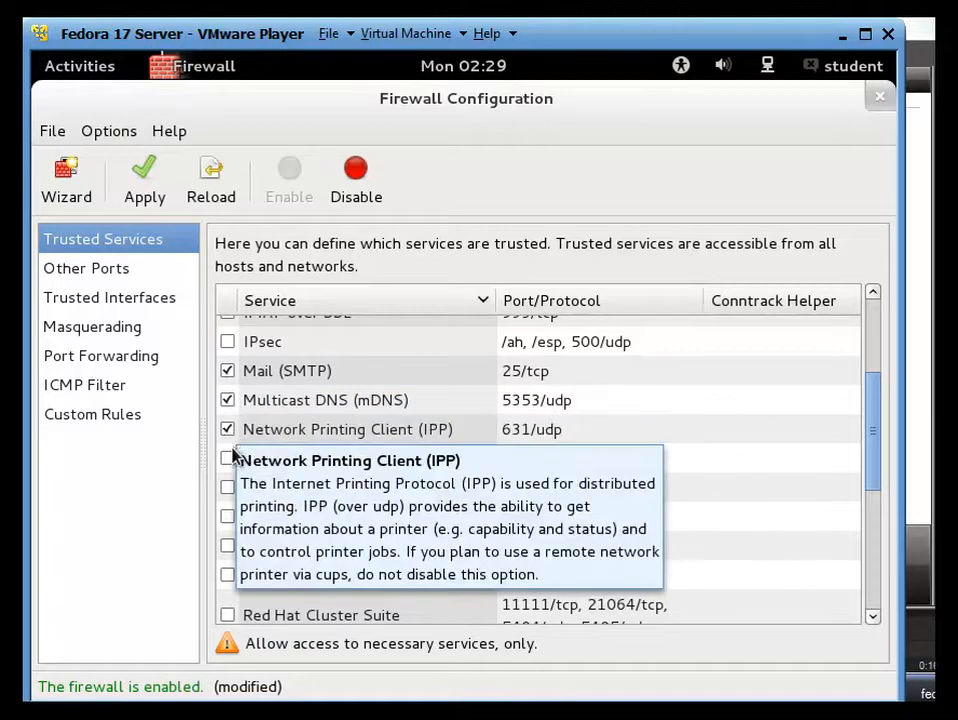
pyautogui.click(229, 457)
pyautogui.scroll(-2, 239, 455)
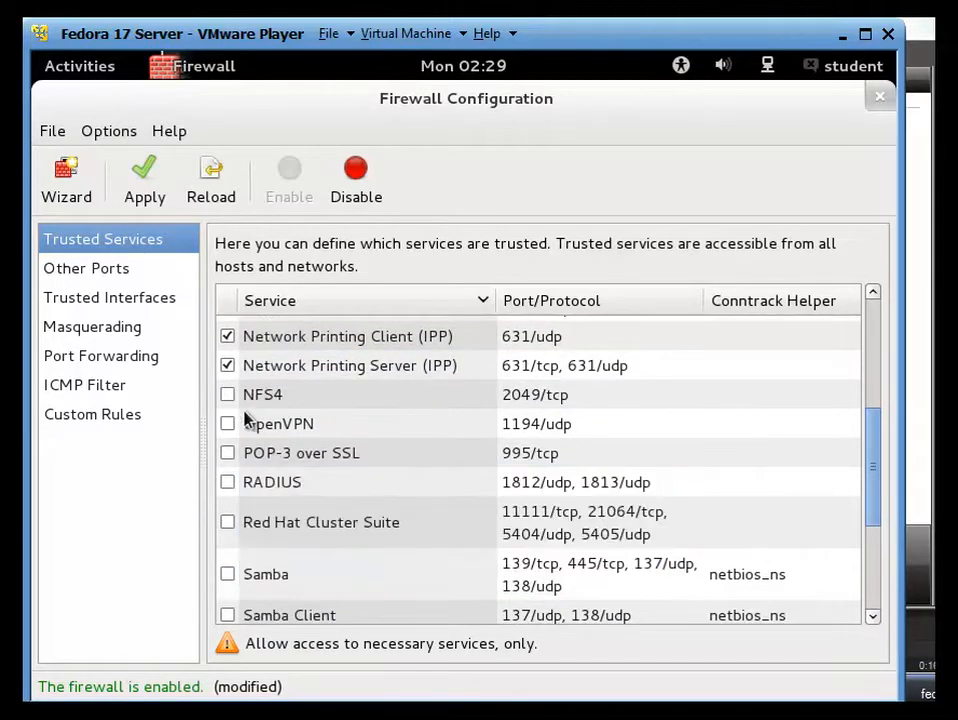
pyautogui.click(229, 424)
pyautogui.scroll(-2, 236, 440)
pyautogui.click(229, 361)
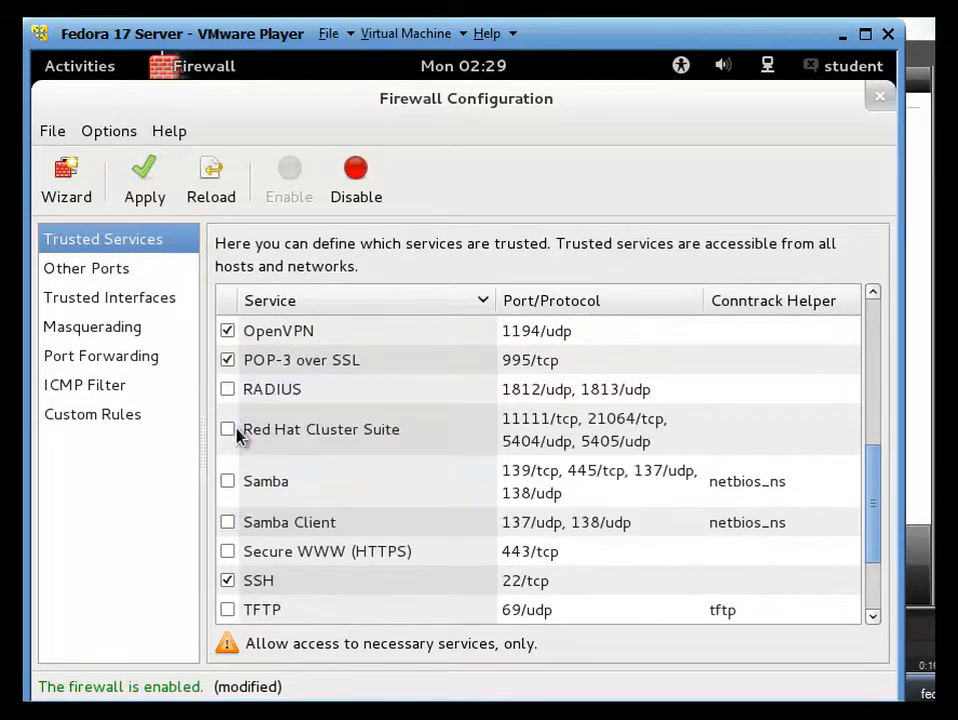
# Step: Trust Samba, Samba Client, Secure WWW (HTTPS), TFTP, TFTP Client, WWW (HTTP) and both Virtual Machine Management services
pyautogui.scroll(-3, 236, 432)
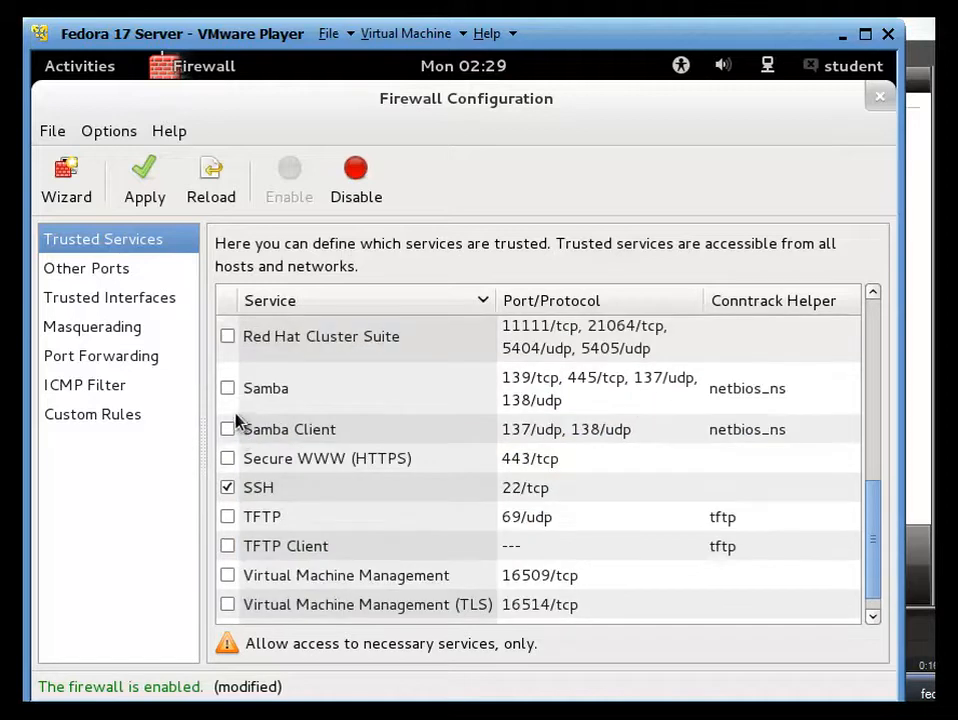
pyautogui.click(231, 400)
pyautogui.click(230, 428)
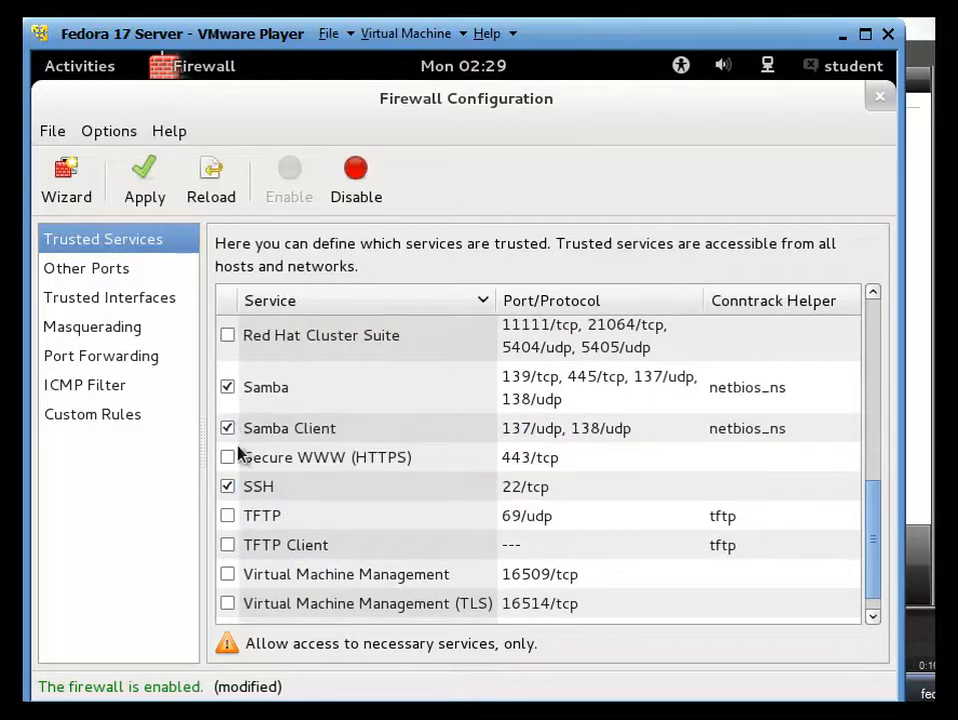
pyautogui.click(230, 457)
pyautogui.scroll(-1, 259, 441)
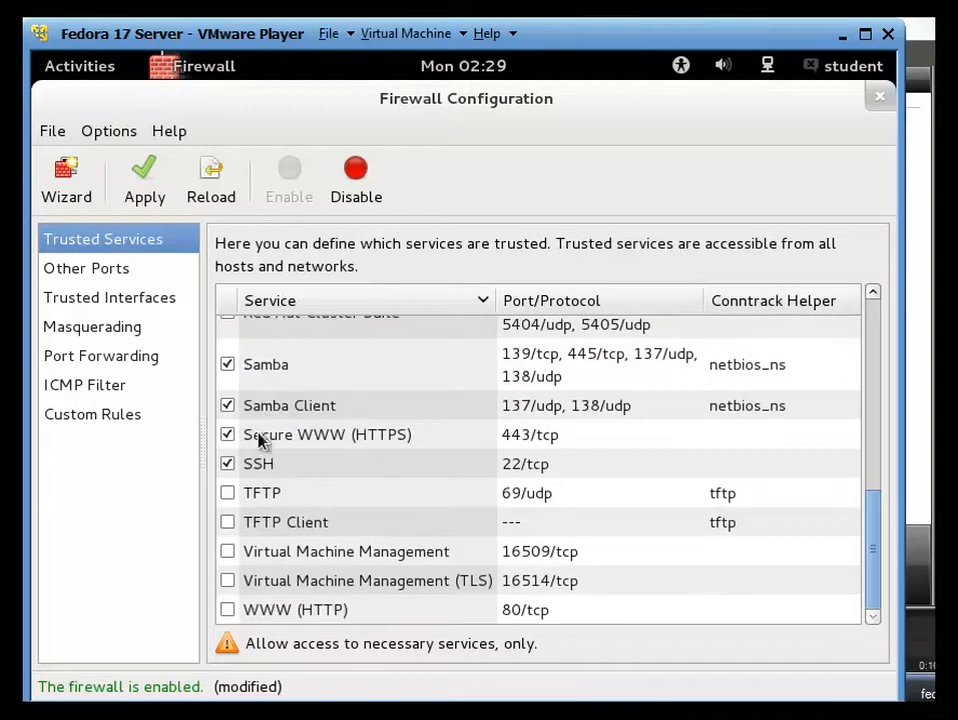
pyautogui.click(232, 497)
pyautogui.click(230, 525)
pyautogui.click(228, 609)
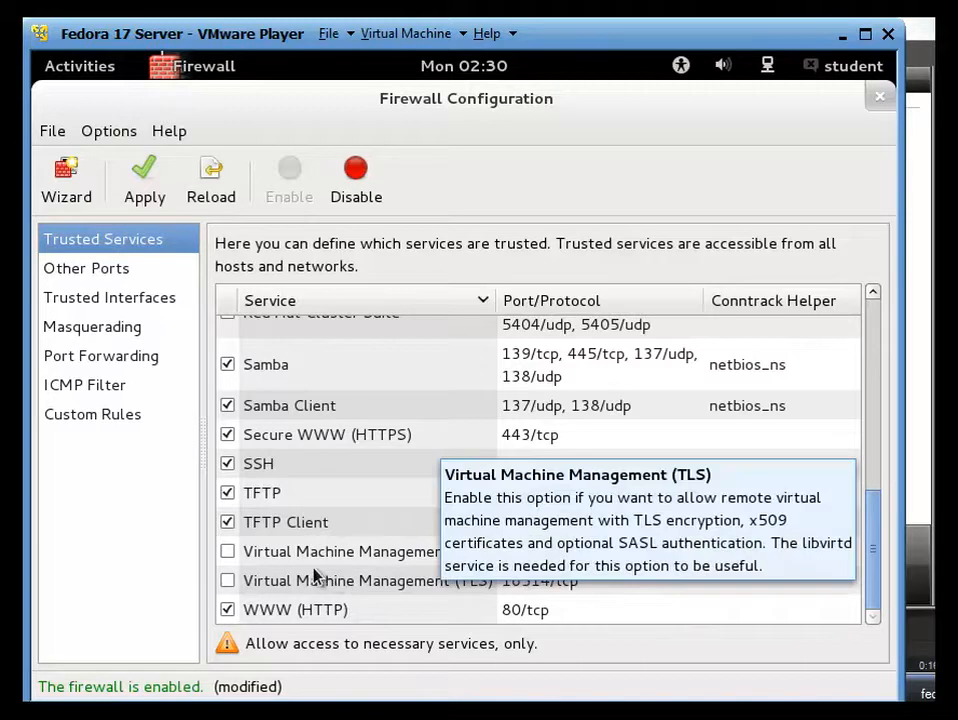
pyautogui.click(228, 551)
pyautogui.click(228, 580)
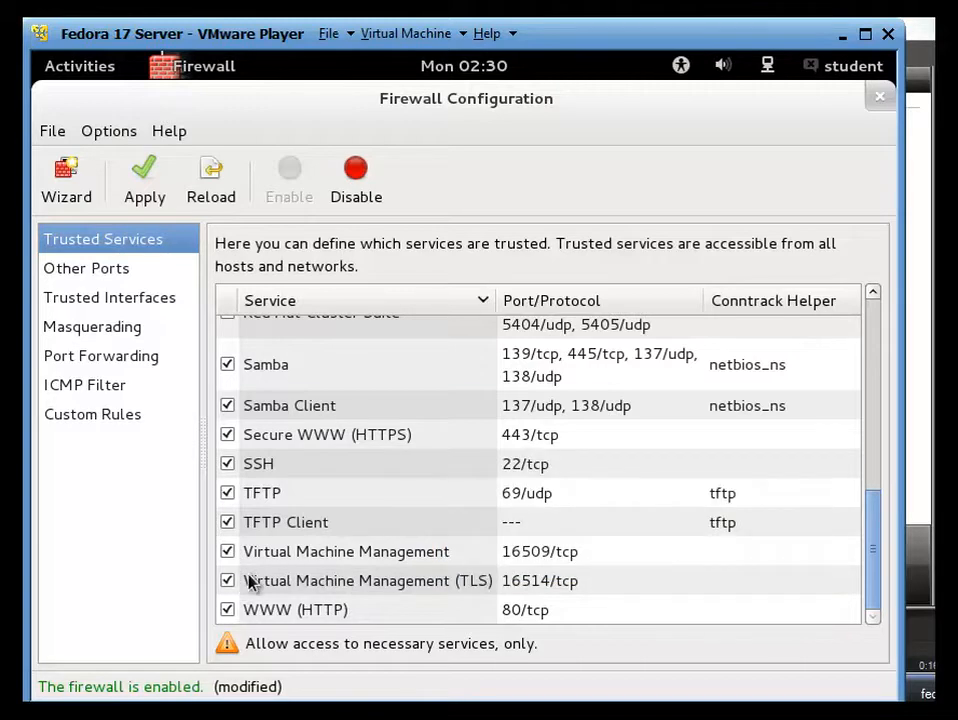
# Step: Review the checked trusted services and apply the firewall changes
pyautogui.scroll(1, 291, 558)
pyautogui.scroll(8, 291, 558)
pyautogui.scroll(-2, 310, 558)
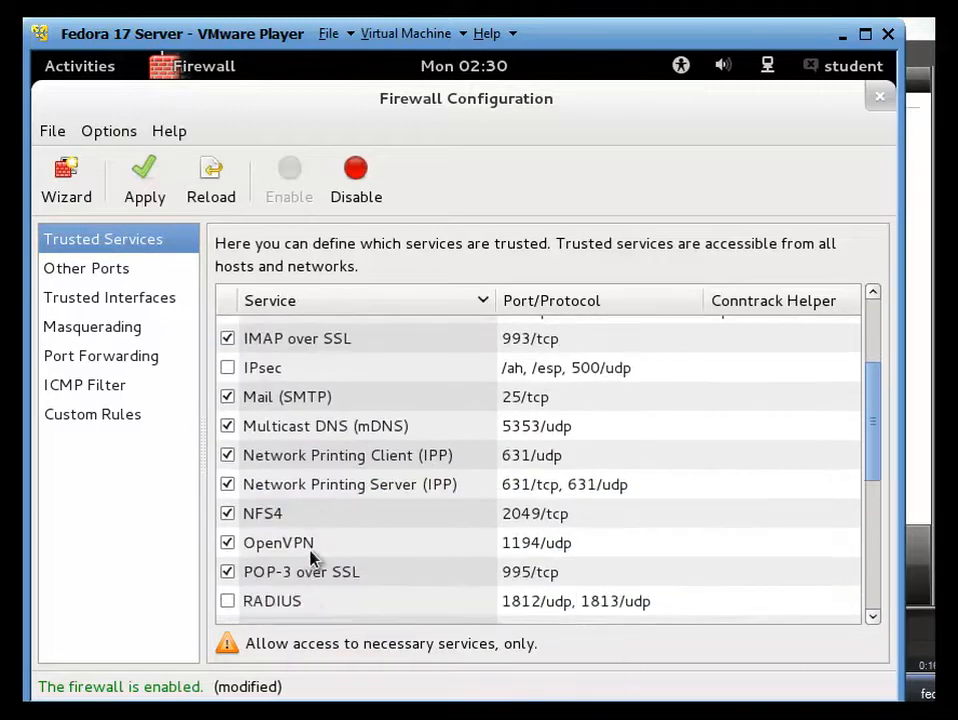
pyautogui.scroll(1, 310, 558)
pyautogui.scroll(-1, 310, 558)
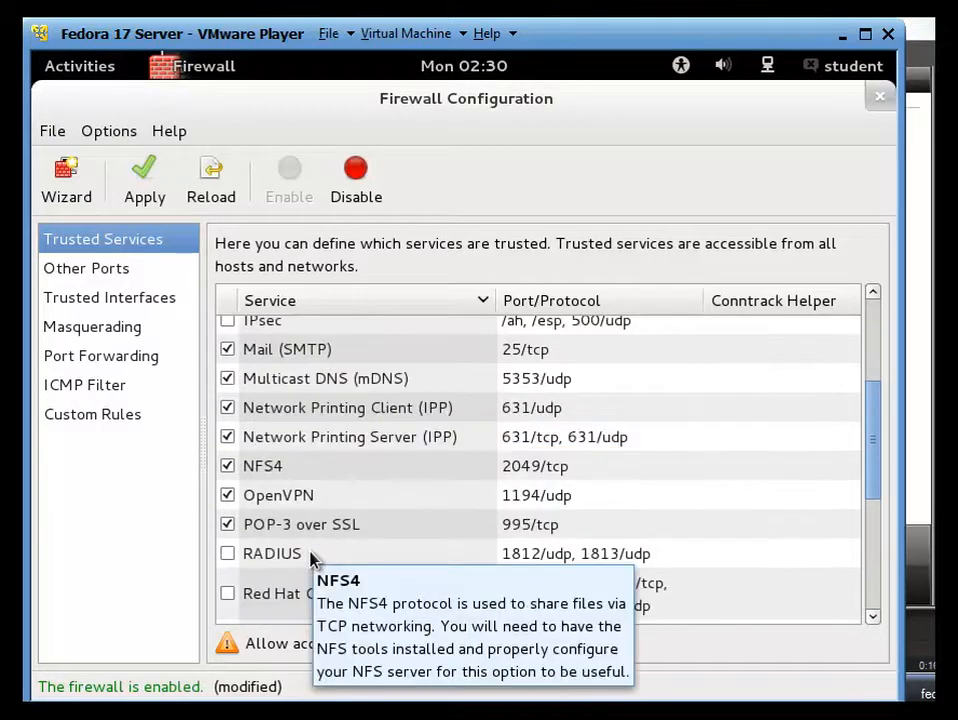
pyautogui.scroll(-1, 338, 582)
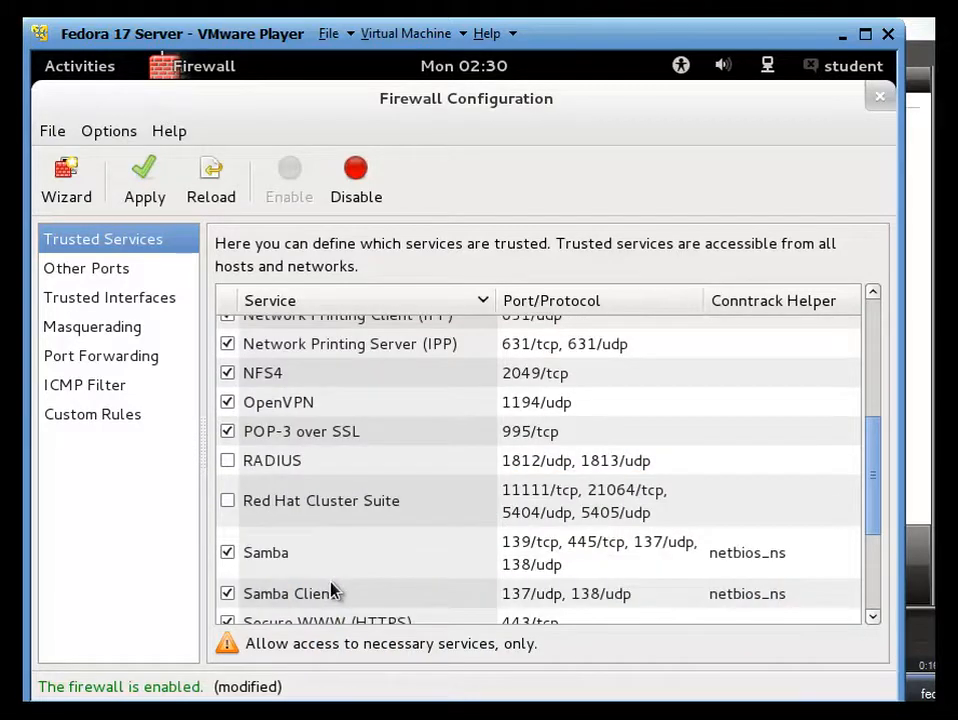
pyautogui.scroll(5, 333, 591)
pyautogui.scroll(-5, 325, 578)
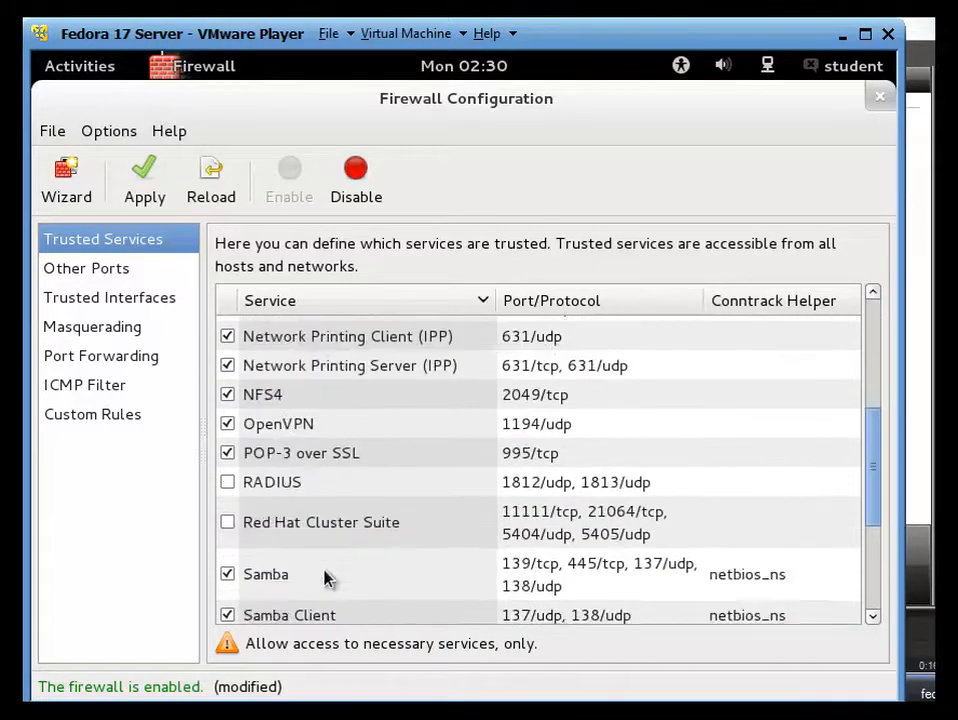
pyautogui.click(162, 195)
pyautogui.click(600, 317)
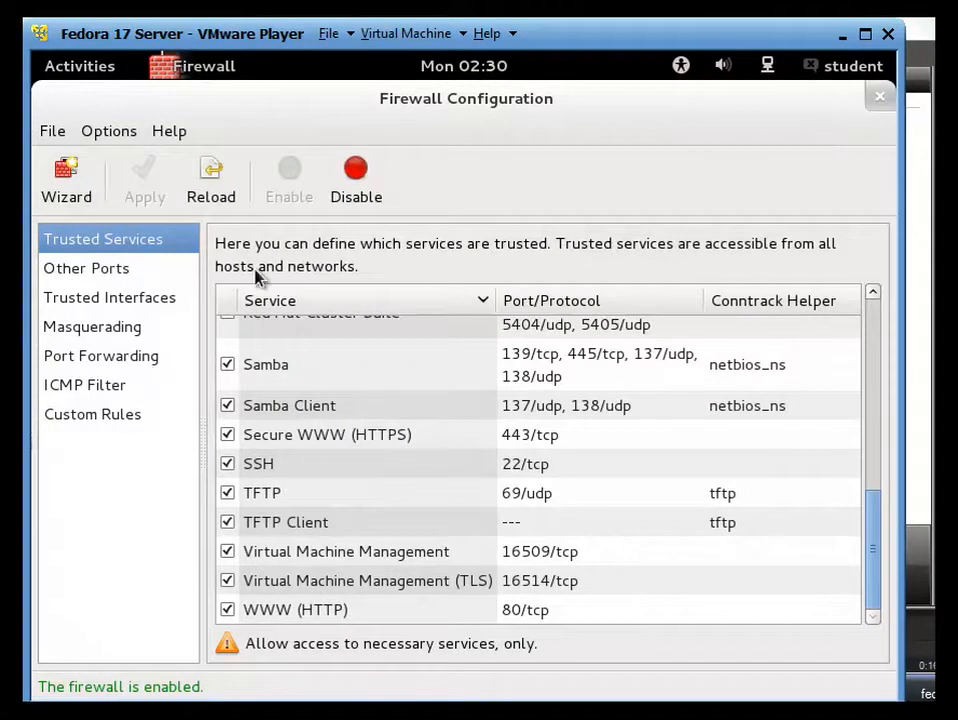
# Step: Look over the trusted services list and close the Firewall Configuration window
pyautogui.scroll(2, 375, 440)
pyautogui.scroll(5, 378, 455)
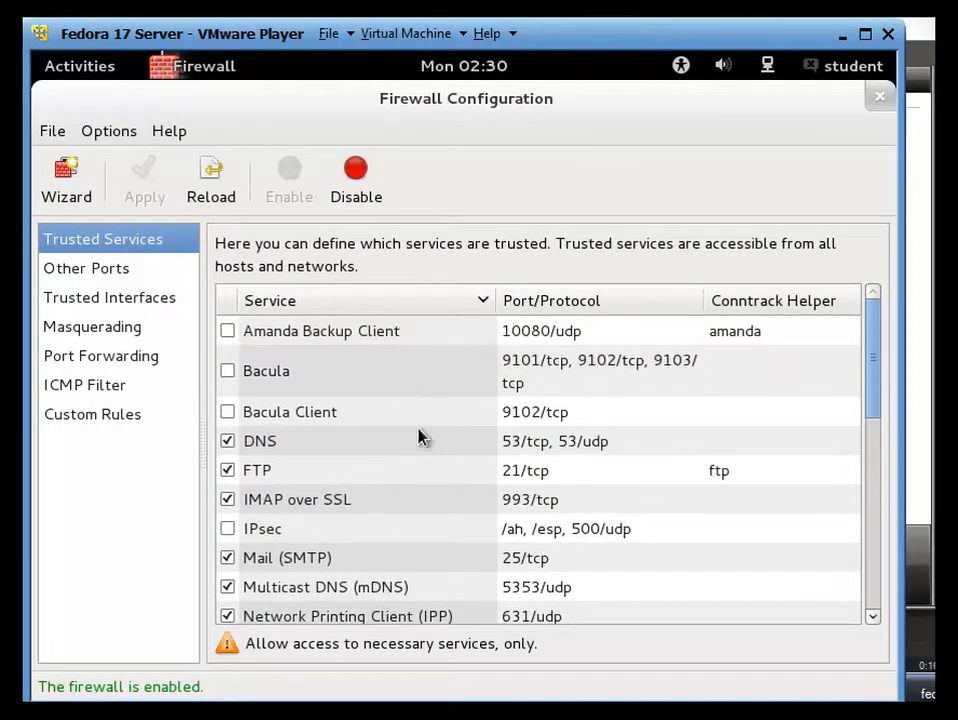
pyautogui.scroll(-5, 512, 456)
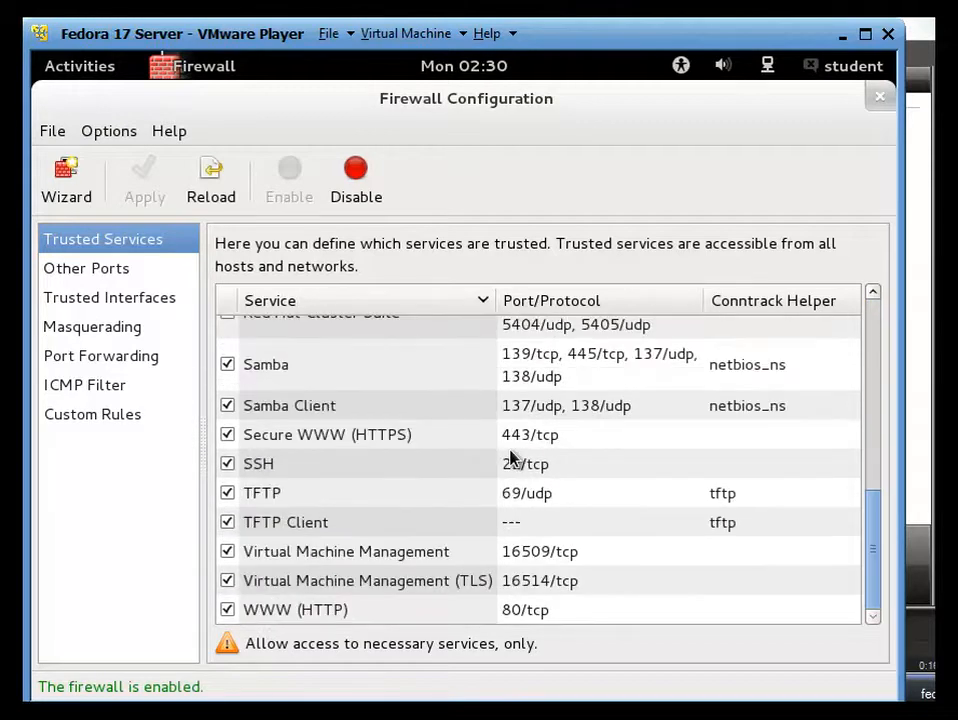
pyautogui.scroll(5, 545, 481)
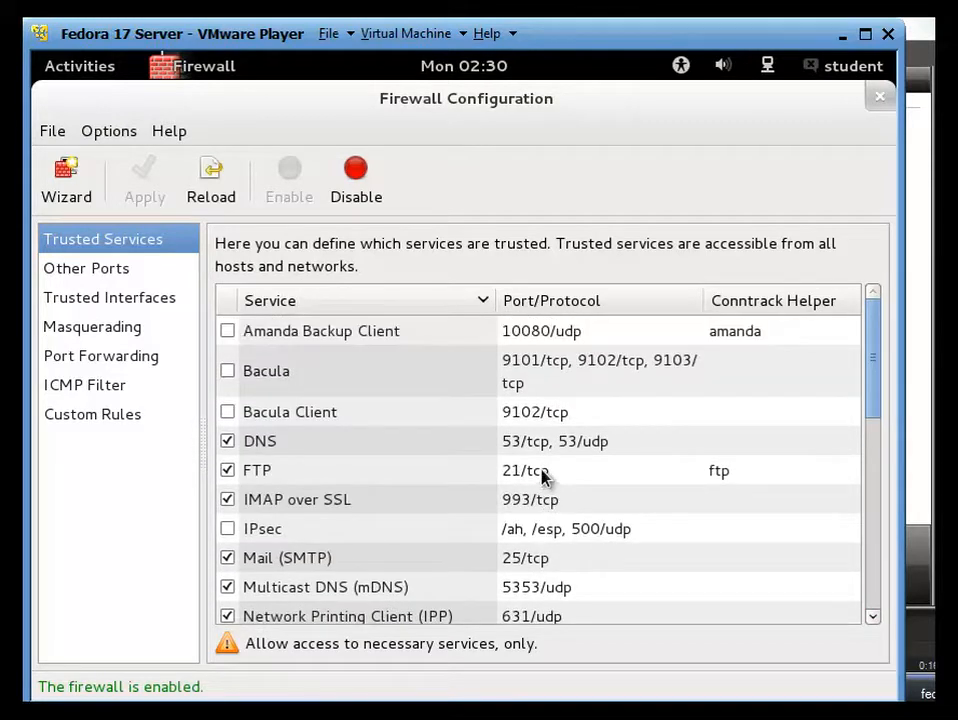
pyautogui.click(878, 96)
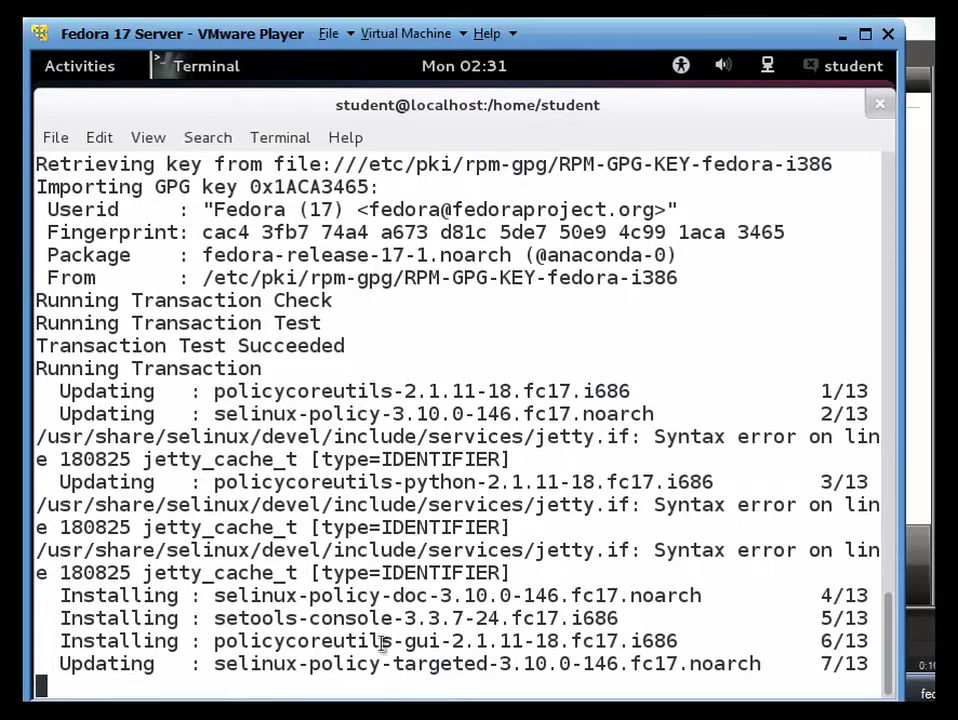
# Step: Highlight the policycoreutils-gui installation line in the yum output
pyautogui.moveTo(683, 648); pyautogui.dragTo(226, 650)
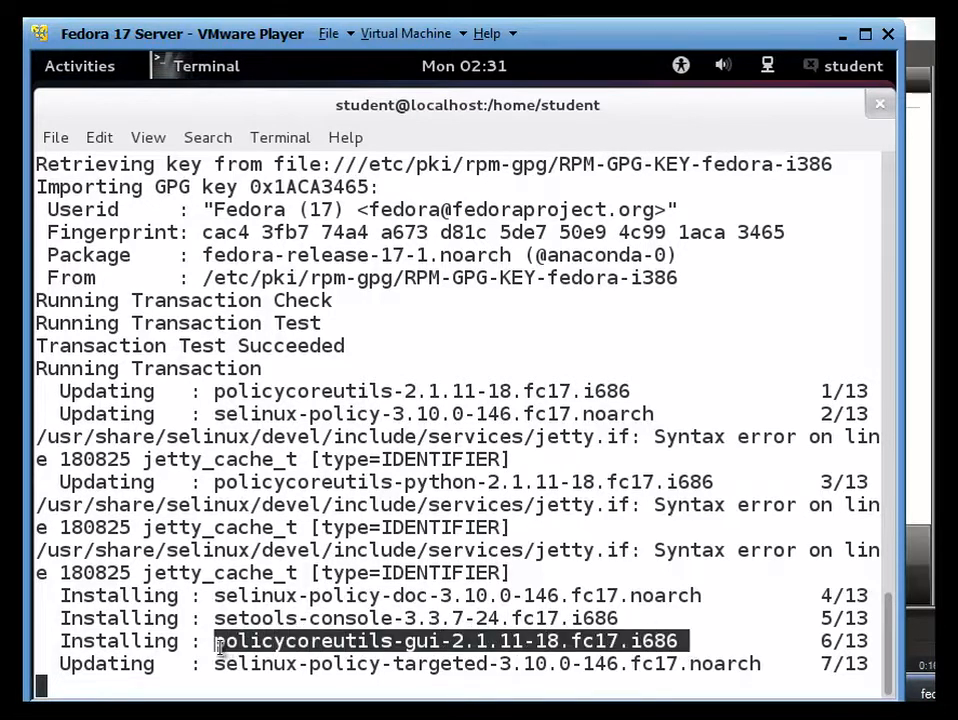
pyautogui.click(368, 578)
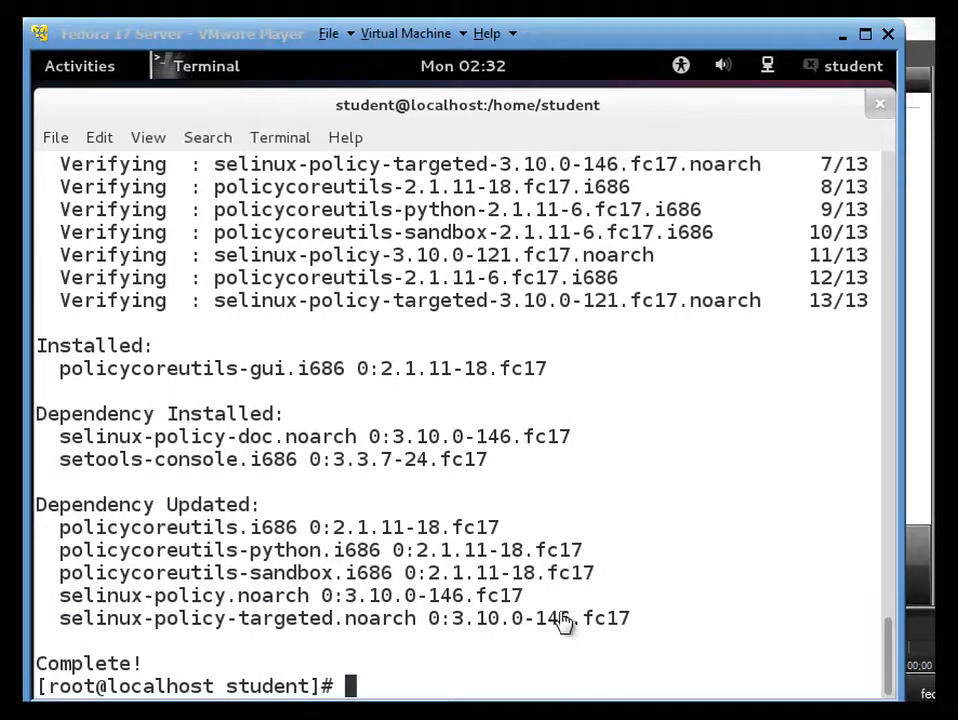
pyautogui.click(563, 622)
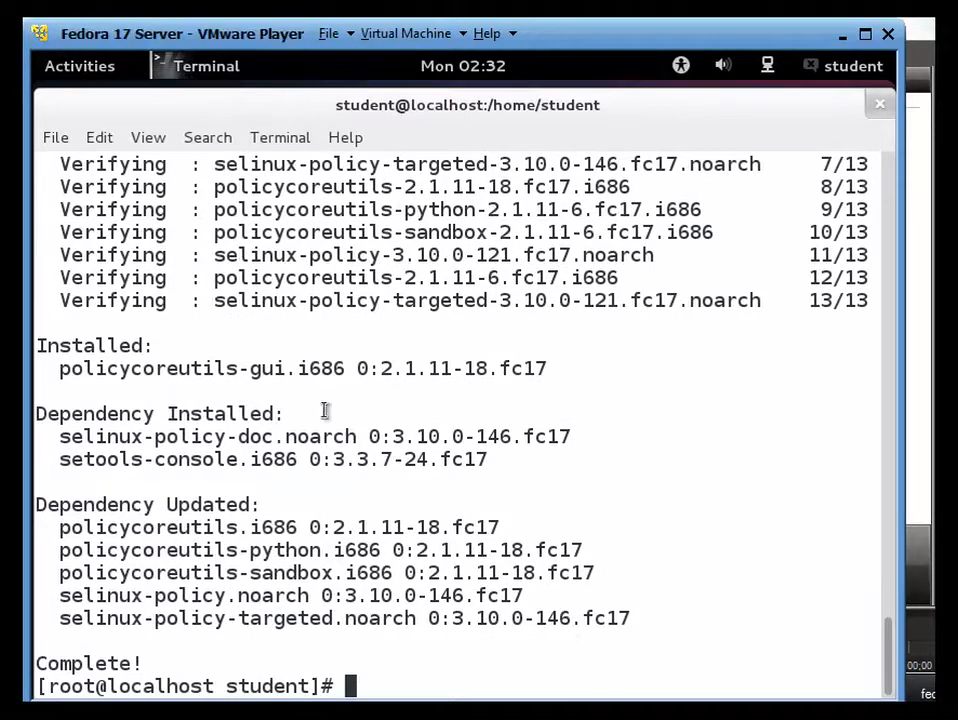
# Step: Open the System Tools category in the Applications overview
pyautogui.click(81, 70)
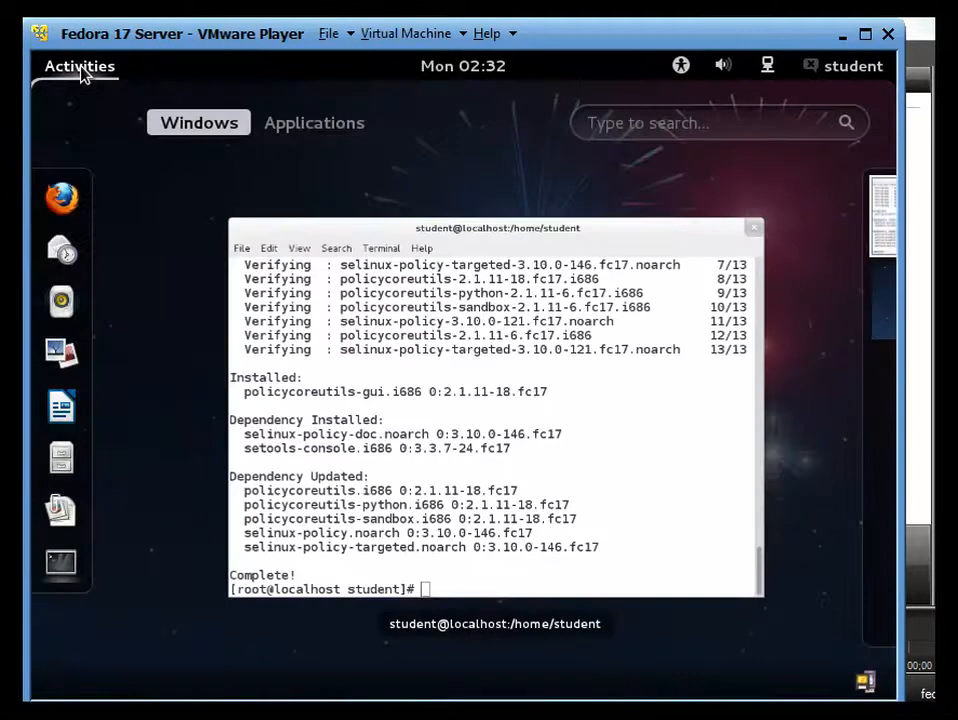
pyautogui.click(335, 133)
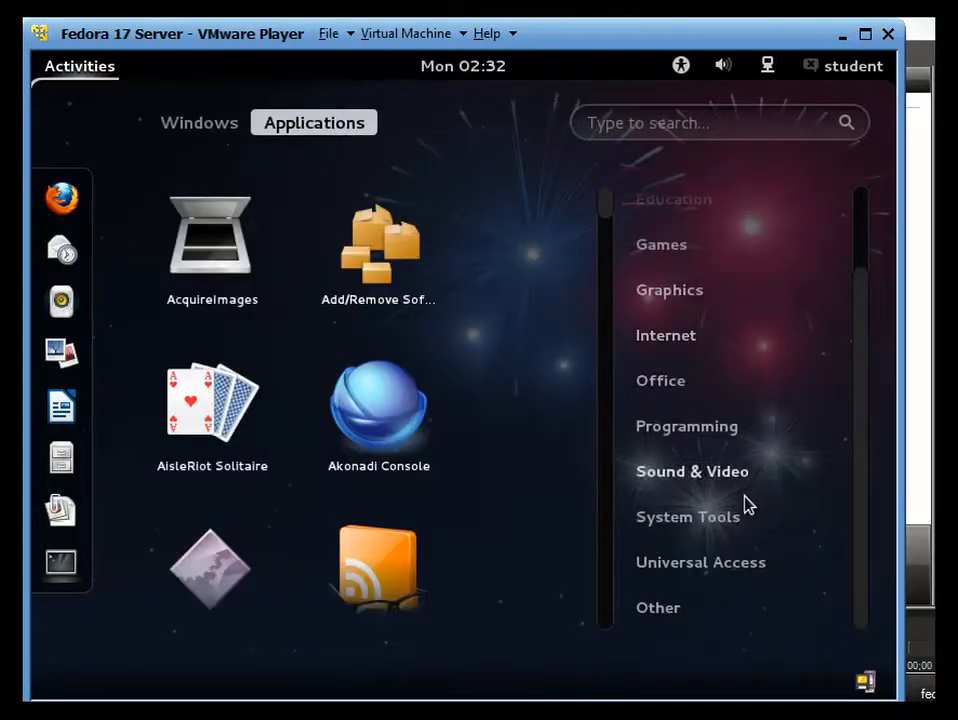
pyautogui.click(725, 526)
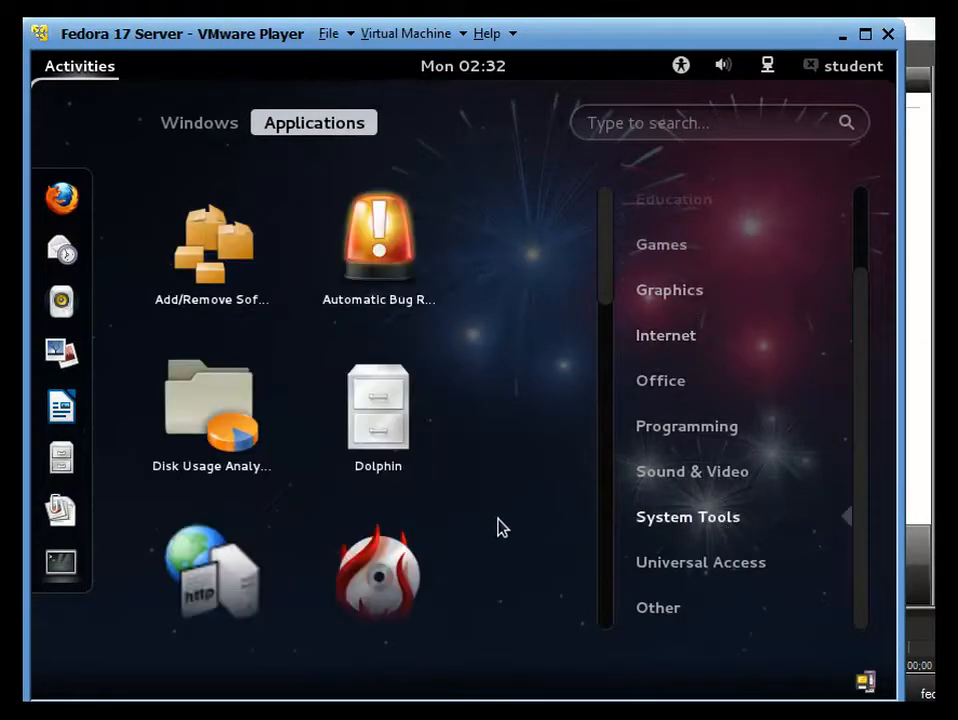
# Step: Open the SELinux Policy Generation Tool from the System Tools applications and close it again
pyautogui.scroll(-3, 405, 492)
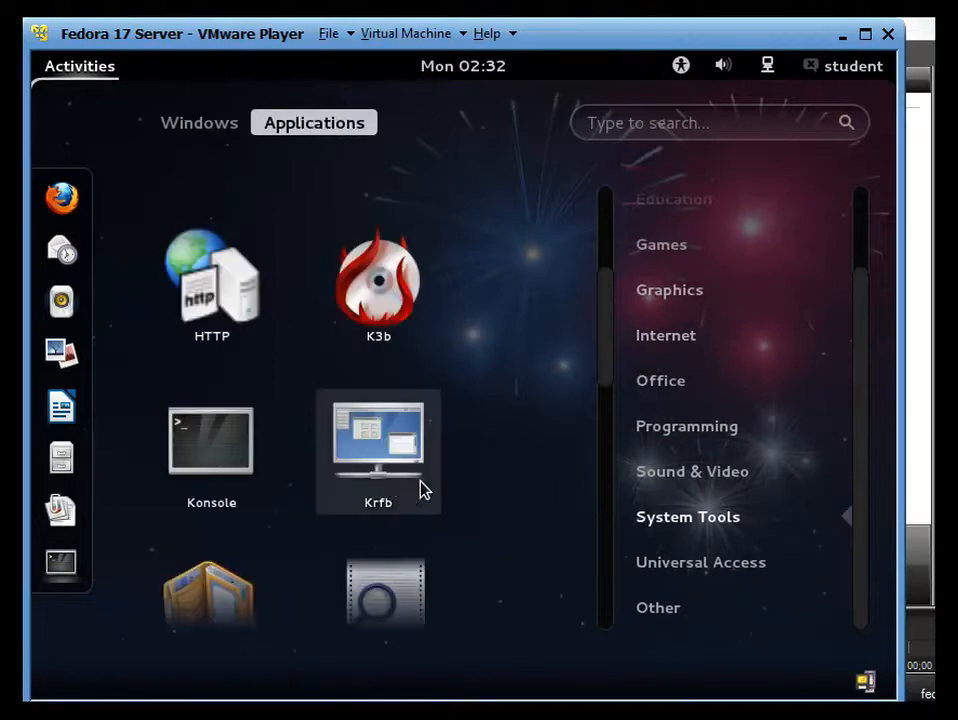
pyautogui.scroll(-3, 420, 490)
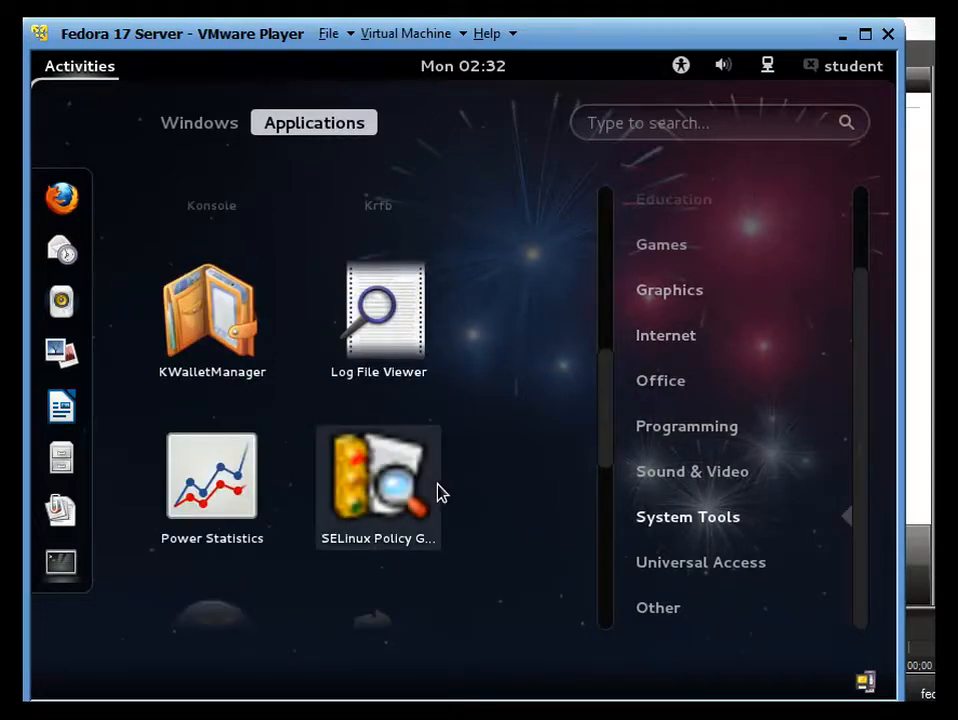
pyautogui.scroll(-1, 408, 478)
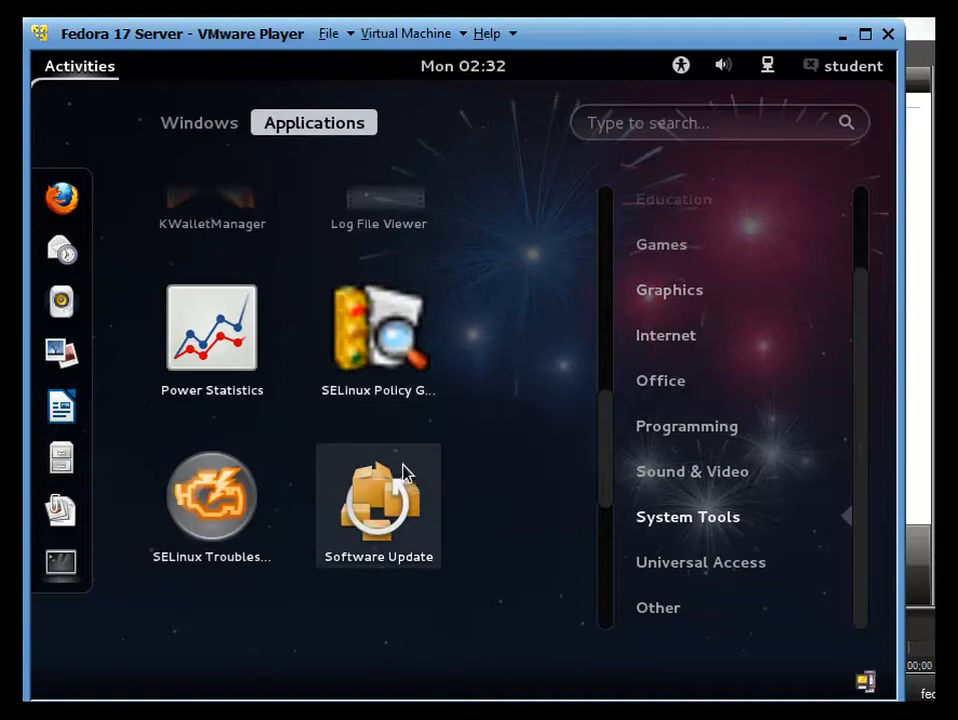
pyautogui.scroll(-1, 400, 466)
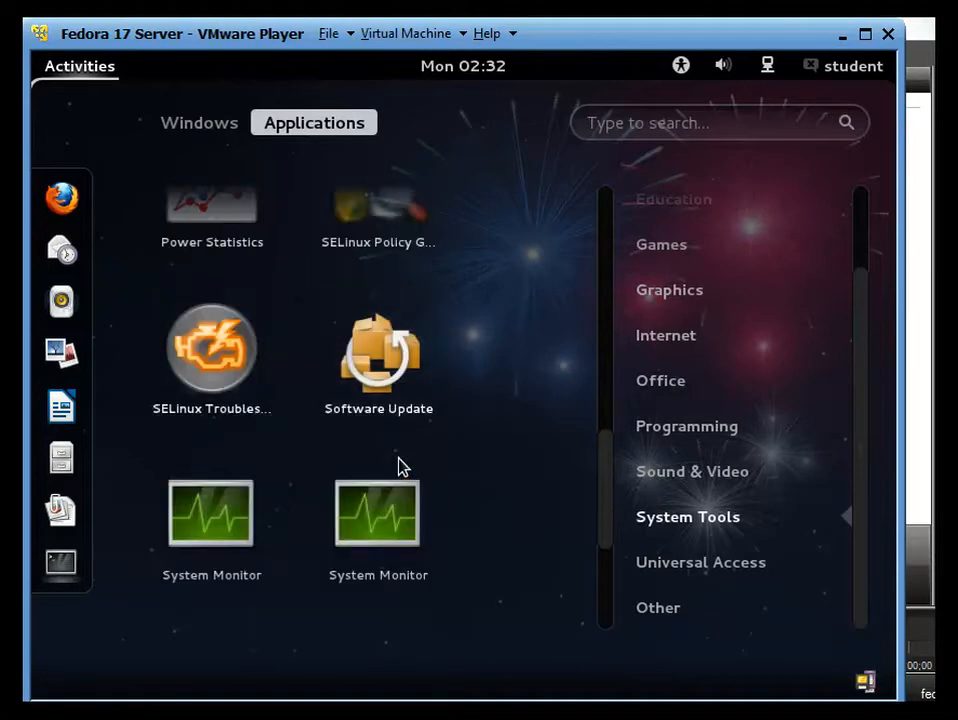
pyautogui.scroll(1, 399, 462)
pyautogui.click(376, 368)
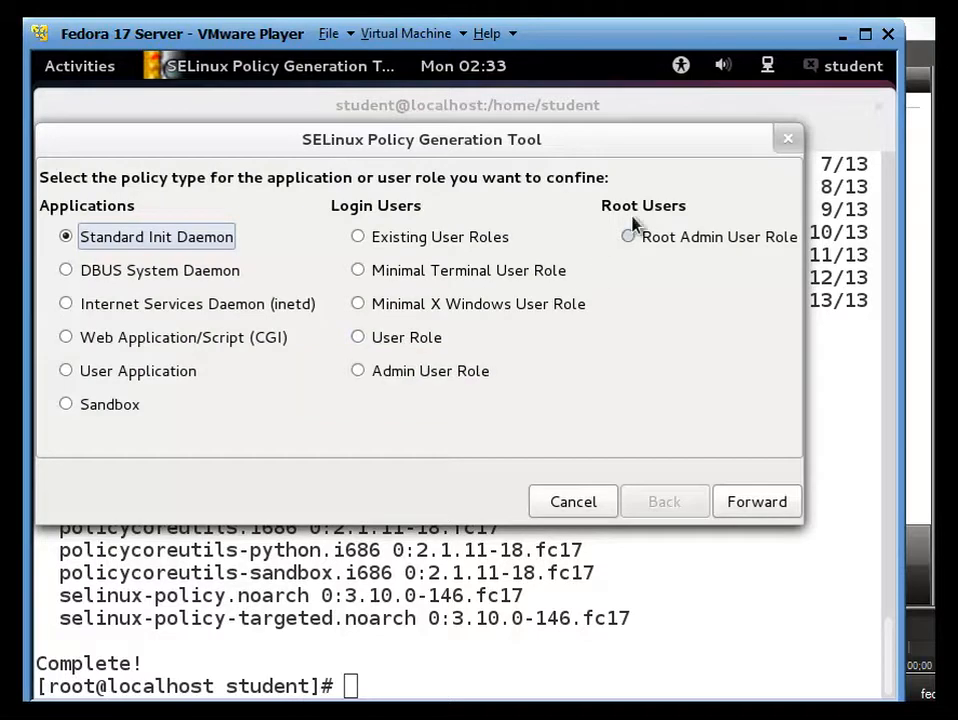
pyautogui.click(785, 140)
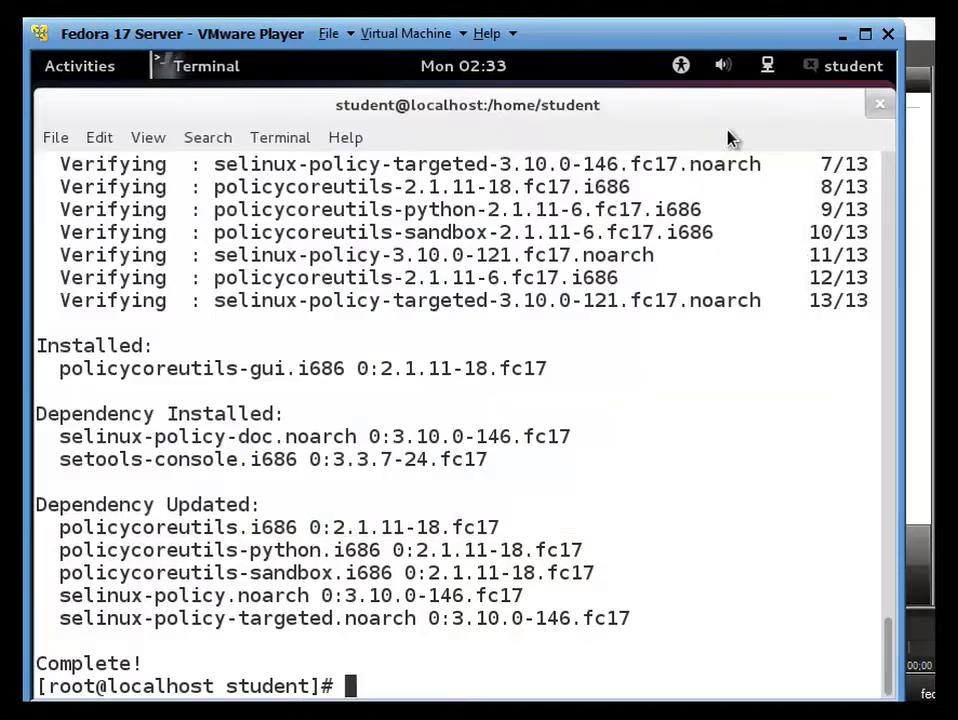
# Step: Launch SELinux Management from the Other applications category and authenticate with the root password
pyautogui.click(118, 72)
pyautogui.click(287, 122)
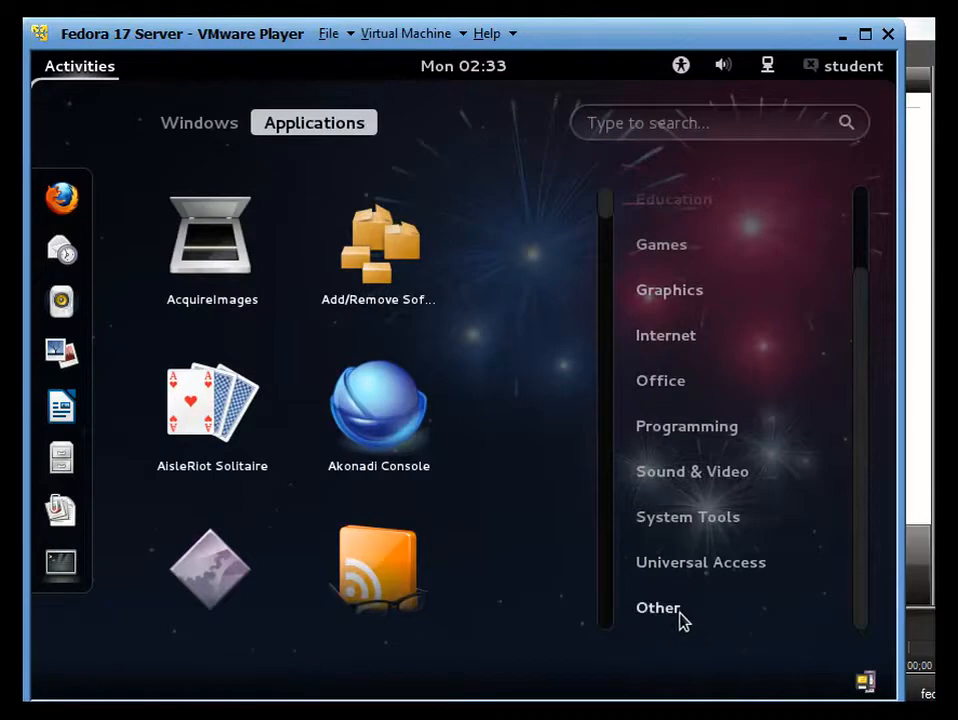
pyautogui.click(680, 615)
pyautogui.scroll(-3, 535, 564)
pyautogui.scroll(2, 538, 565)
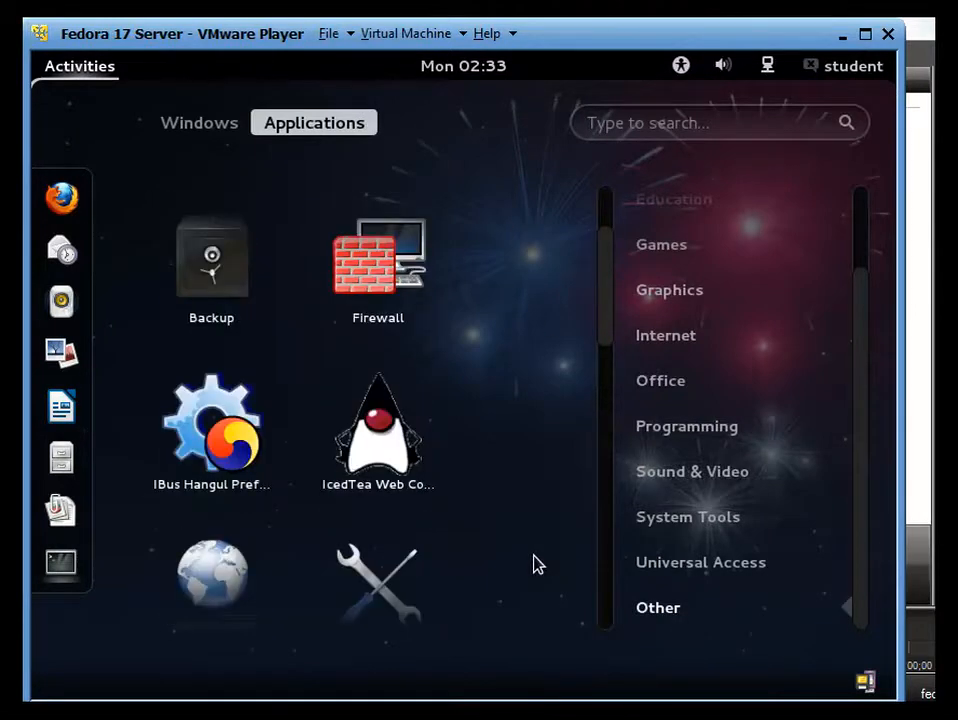
pyautogui.scroll(-4, 530, 562)
pyautogui.scroll(-3, 520, 560)
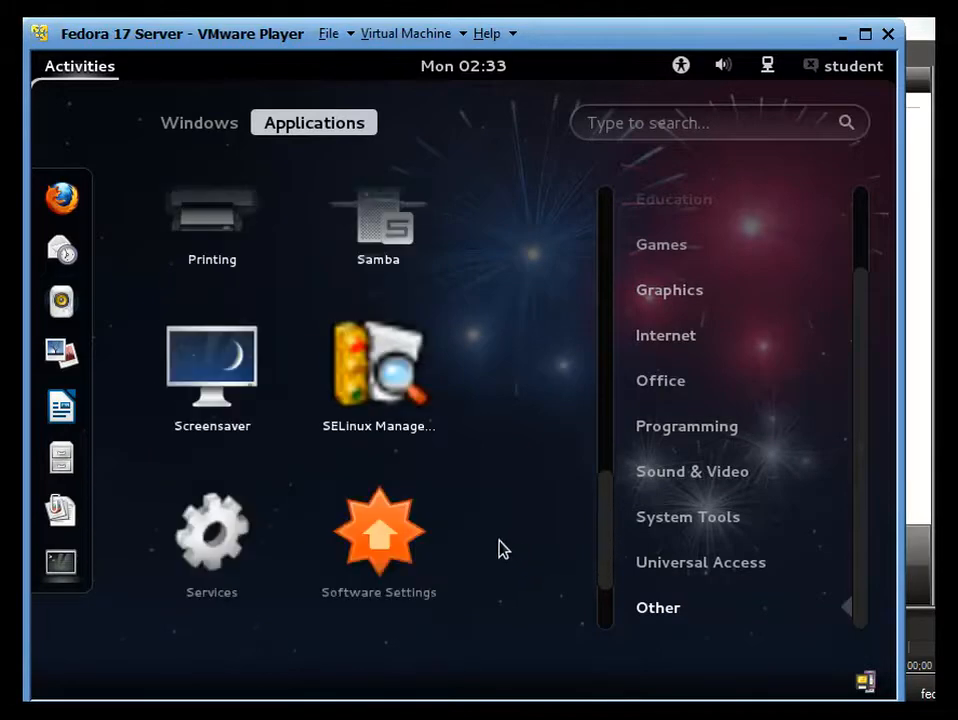
pyautogui.click(393, 389)
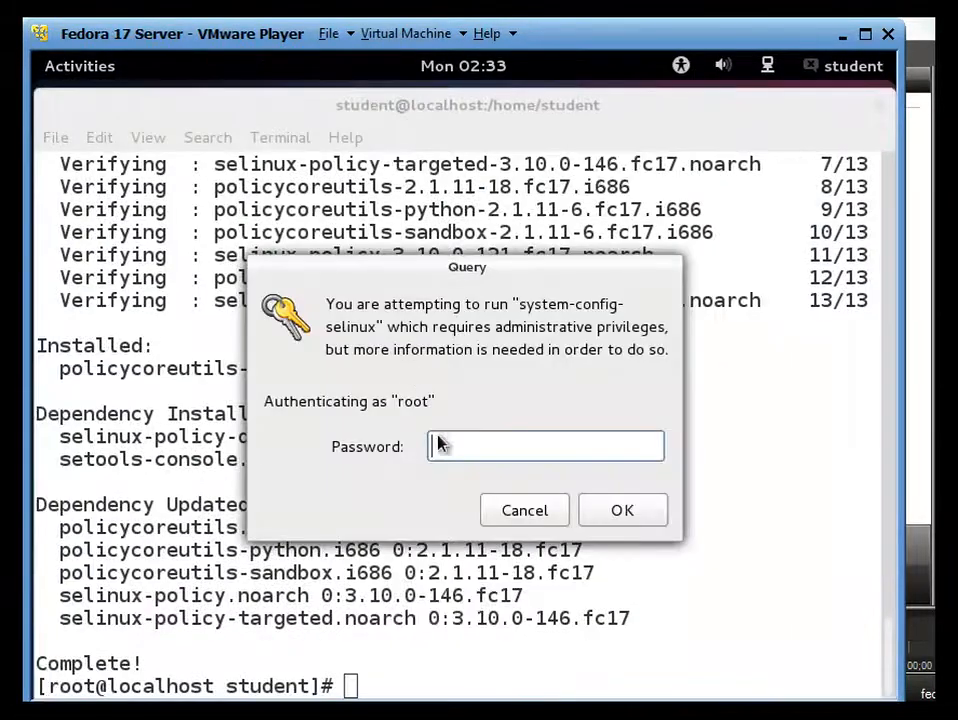
pyautogui.write('********')
pyautogui.press('Return')
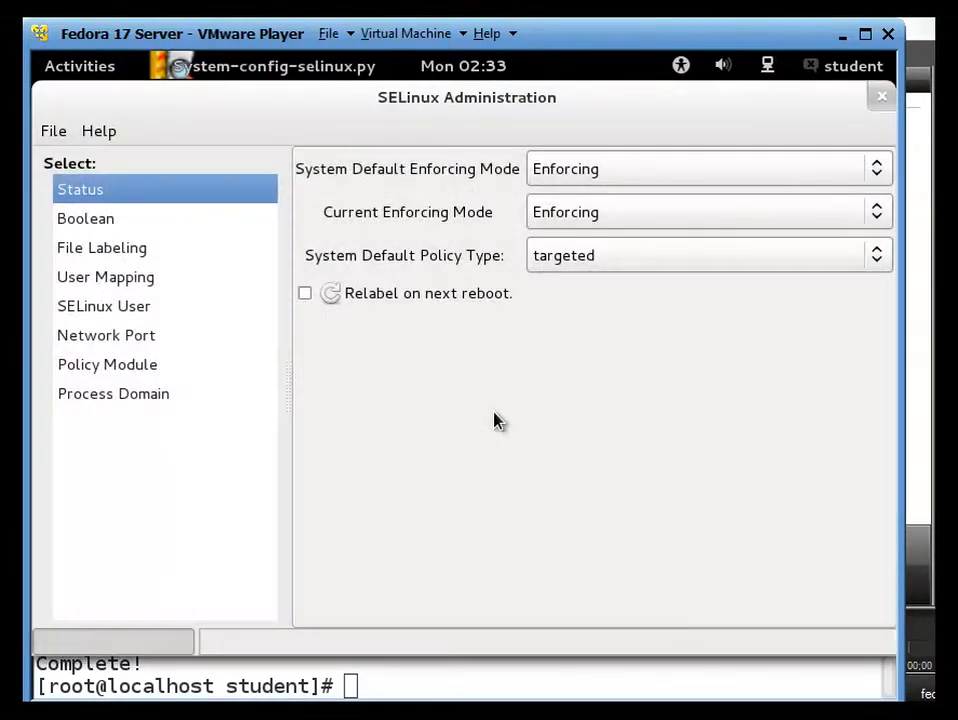
# Step: Set the current enforcing mode to Permissive and the system default enforcing mode to Disabled, then close SELinux Administration
pyautogui.click(843, 177)
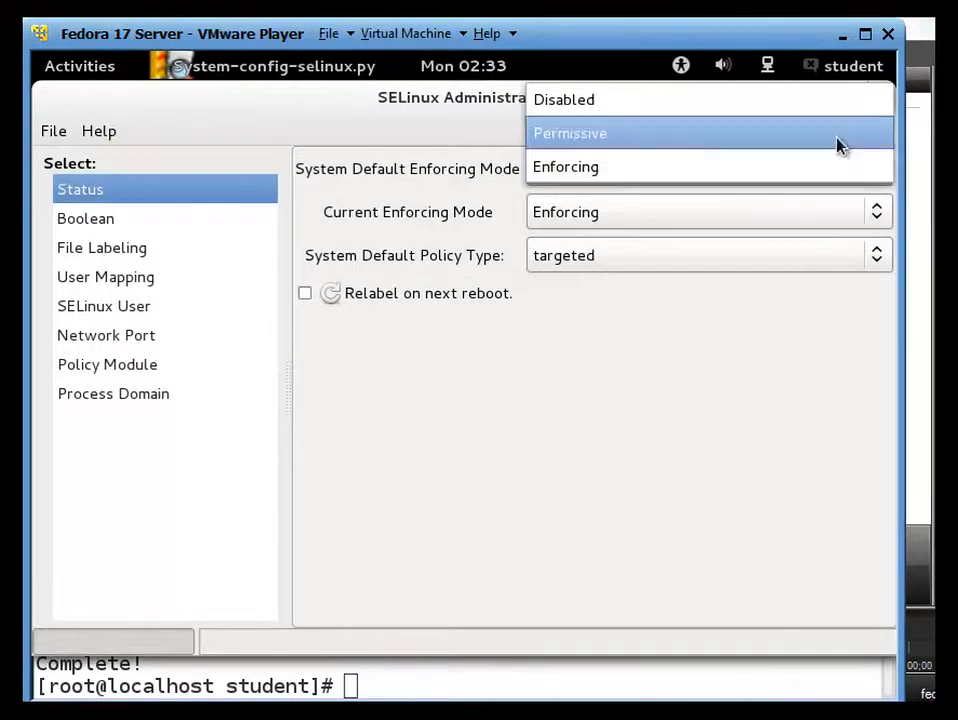
pyautogui.click(836, 145)
pyautogui.click(875, 219)
pyautogui.click(866, 186)
pyautogui.click(870, 172)
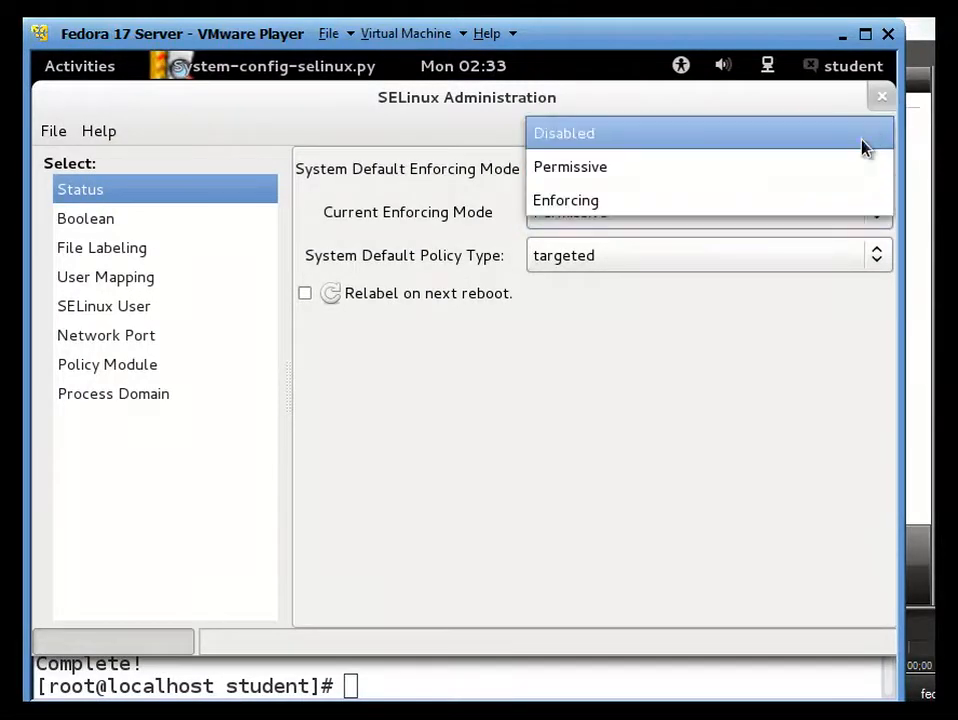
pyautogui.click(864, 145)
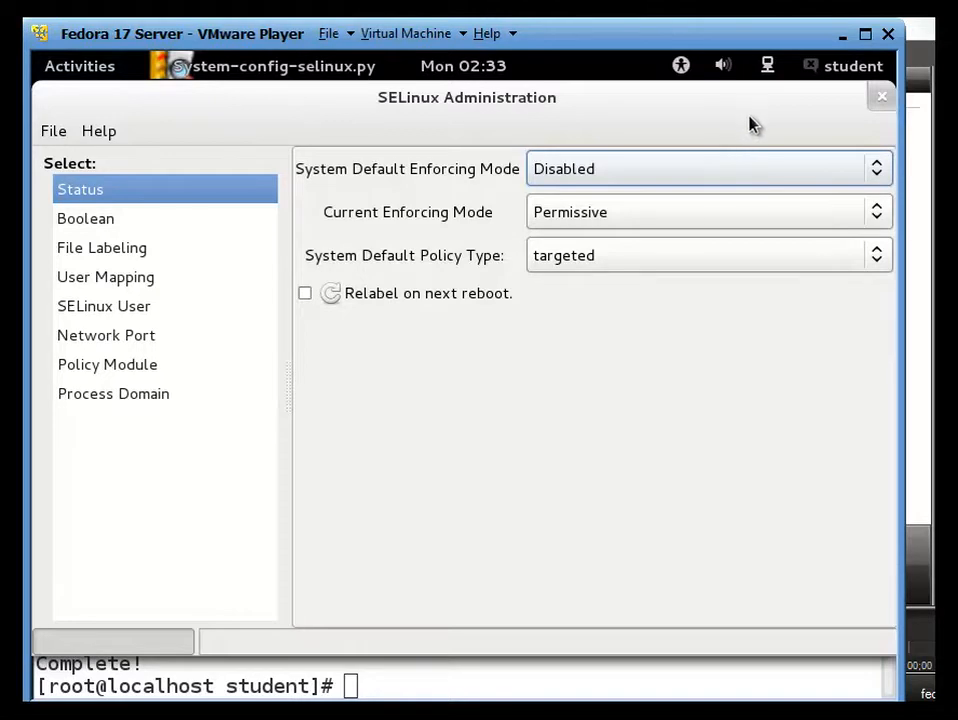
pyautogui.click(877, 103)
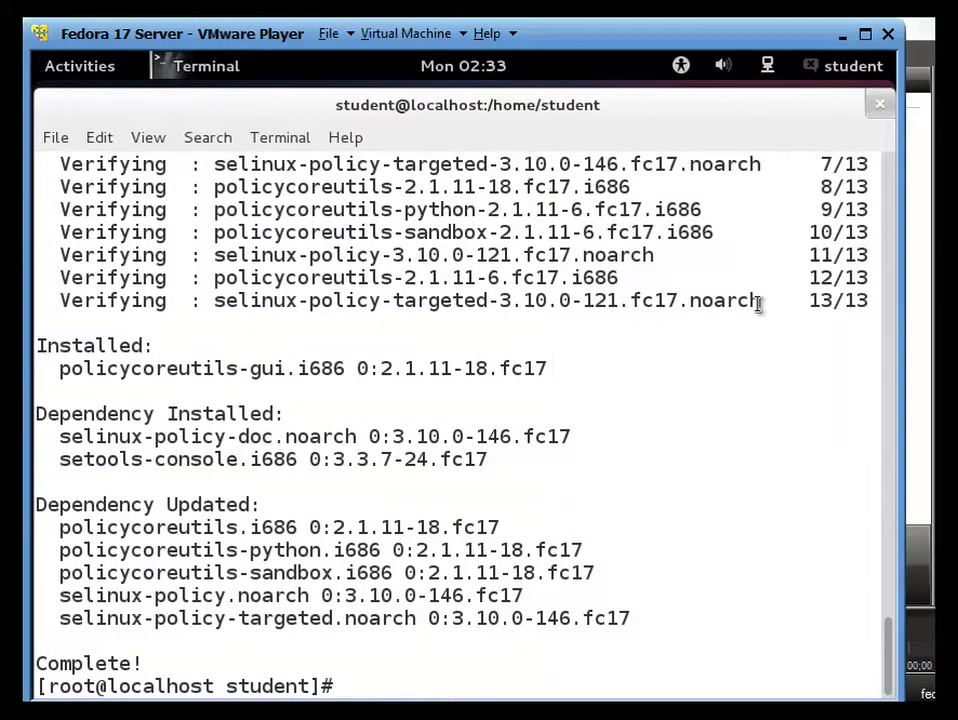